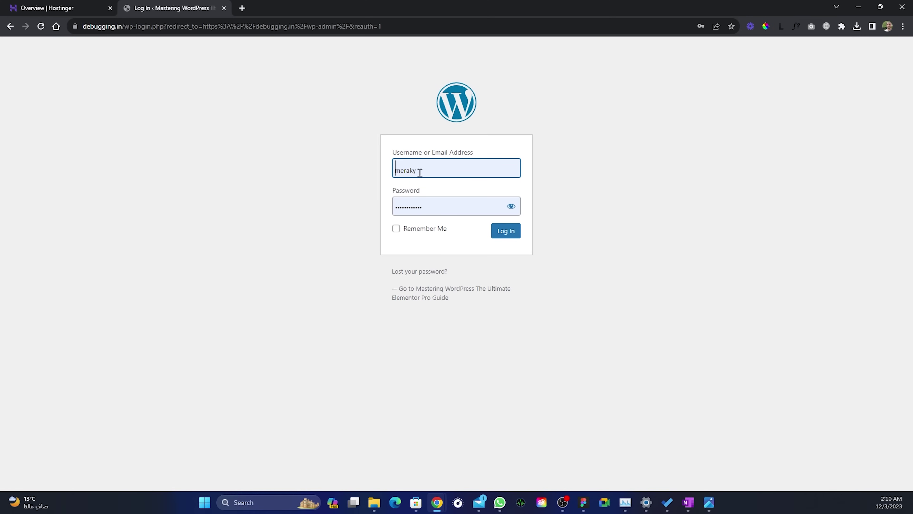
Step: Log in with the filled-in credentials and hide At a Glance, Activity, Quick Draft, WordPress Events and News, and Welcome from the dashboard
{"action": "left_click", "coordinate": [507, 236]}
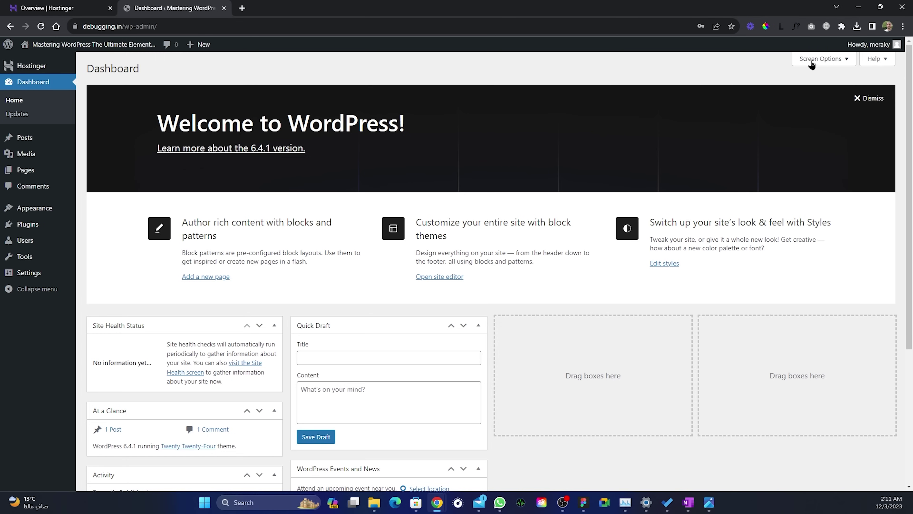
{"action": "left_click", "coordinate": [829, 61]}
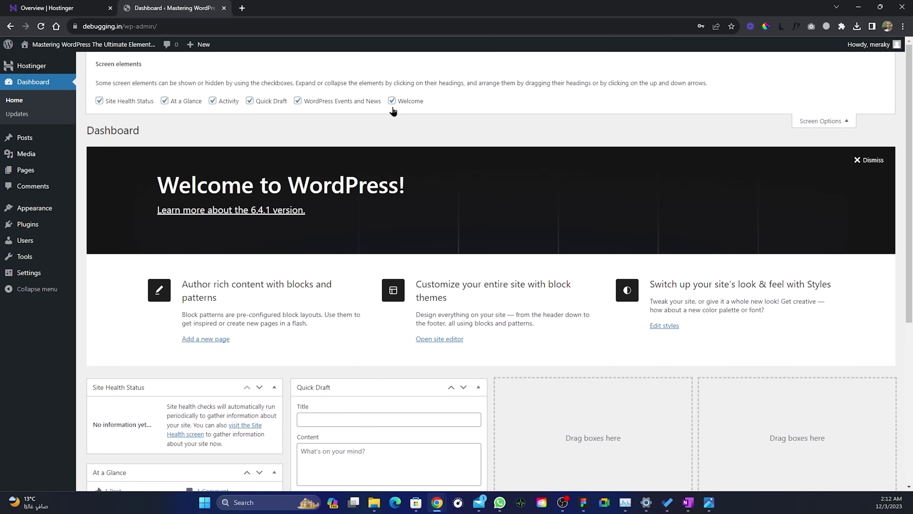
{"action": "scroll", "coordinate": [446, 347], "scroll_direction": "down", "scroll_amount": 5}
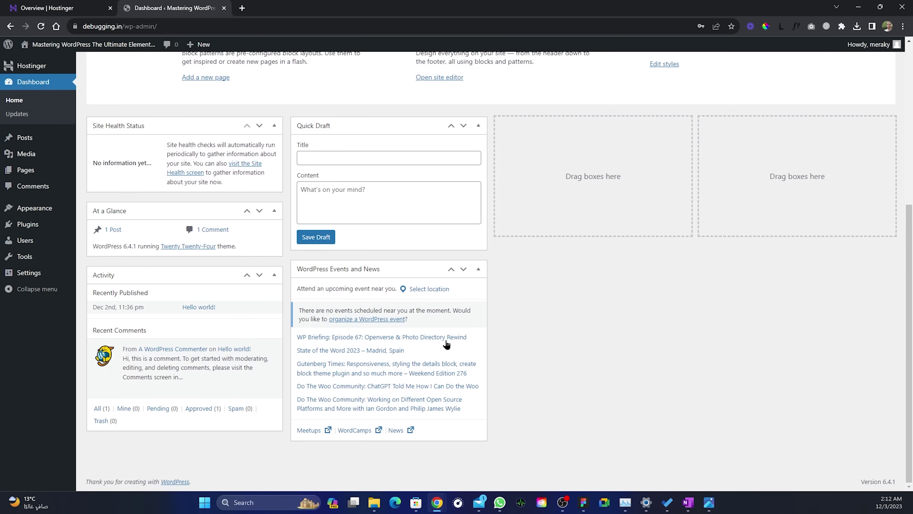
{"action": "scroll", "coordinate": [508, 351], "scroll_direction": "up", "scroll_amount": 5}
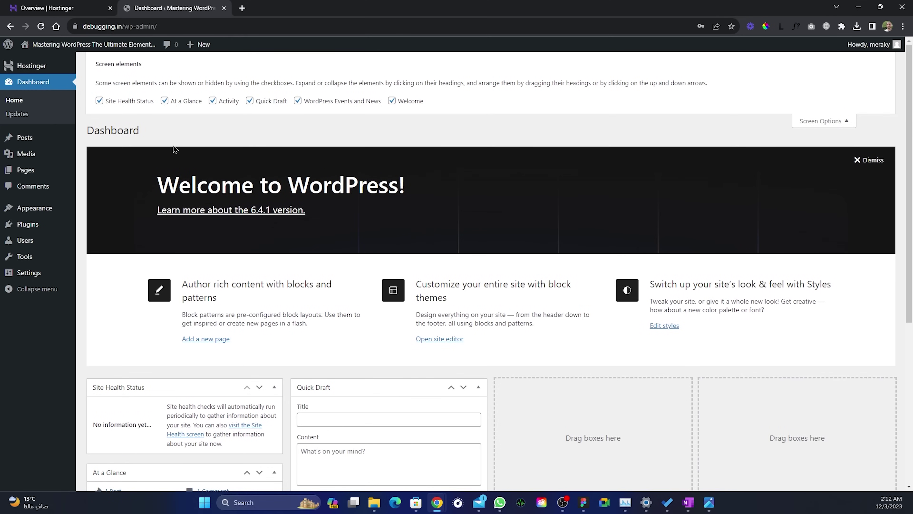
{"action": "left_click", "coordinate": [164, 101]}
{"action": "left_click", "coordinate": [213, 101]}
{"action": "left_click", "coordinate": [250, 101]}
{"action": "left_click", "coordinate": [298, 101]}
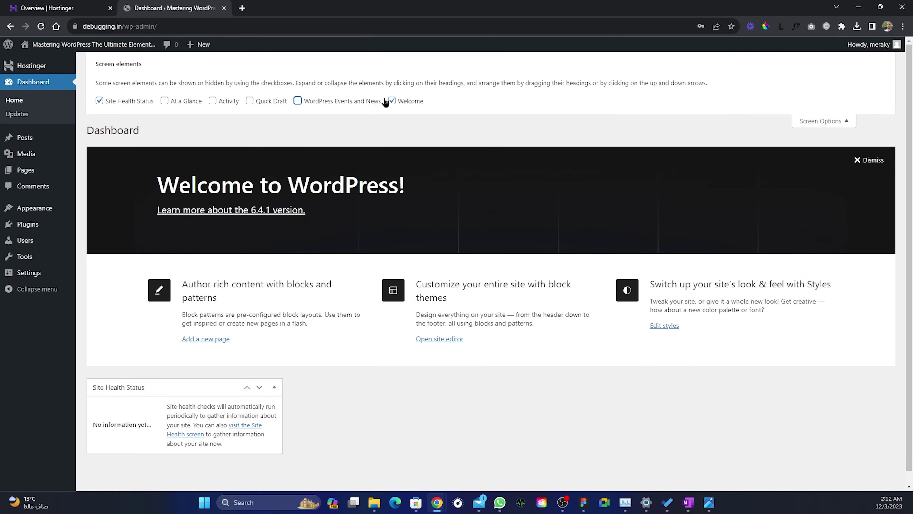
{"action": "left_click", "coordinate": [392, 101]}
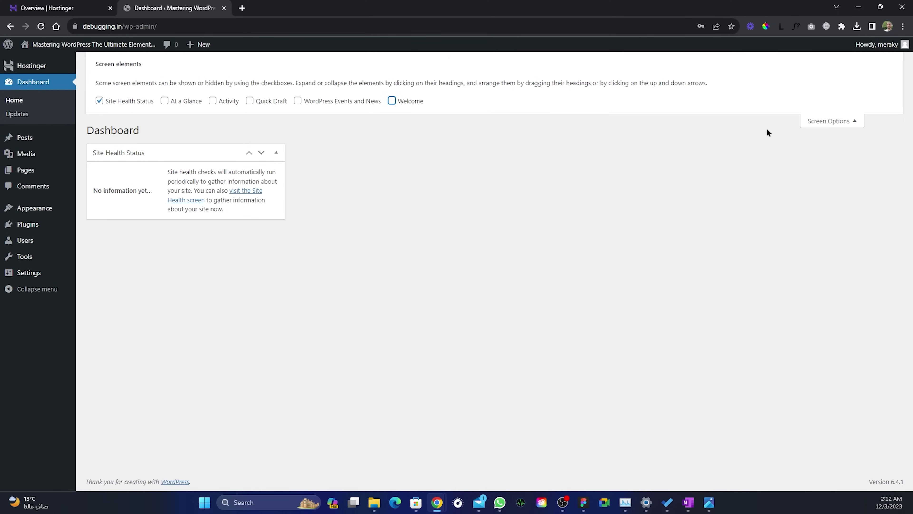
{"action": "left_click", "coordinate": [826, 121]}
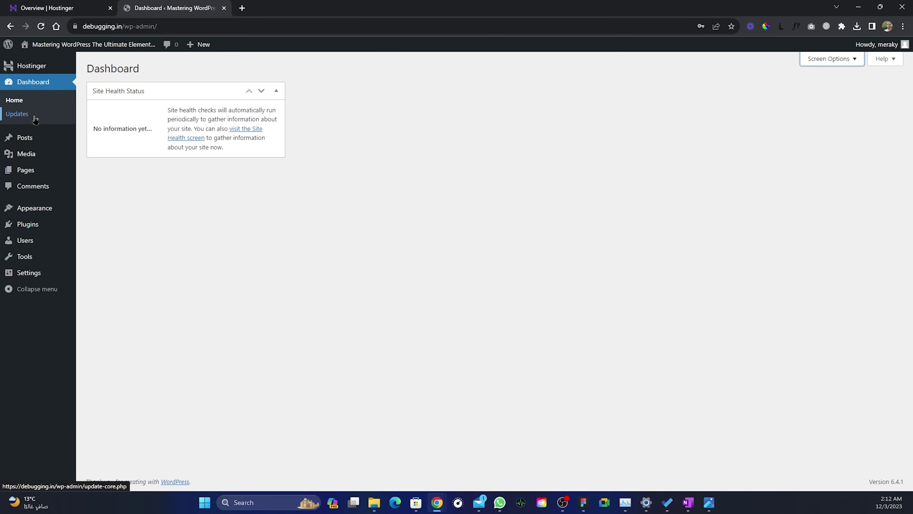
Step: Examine the list of existing posts and the editor for a new post, dismissing the editor's welcome guide
{"action": "left_click", "coordinate": [27, 141]}
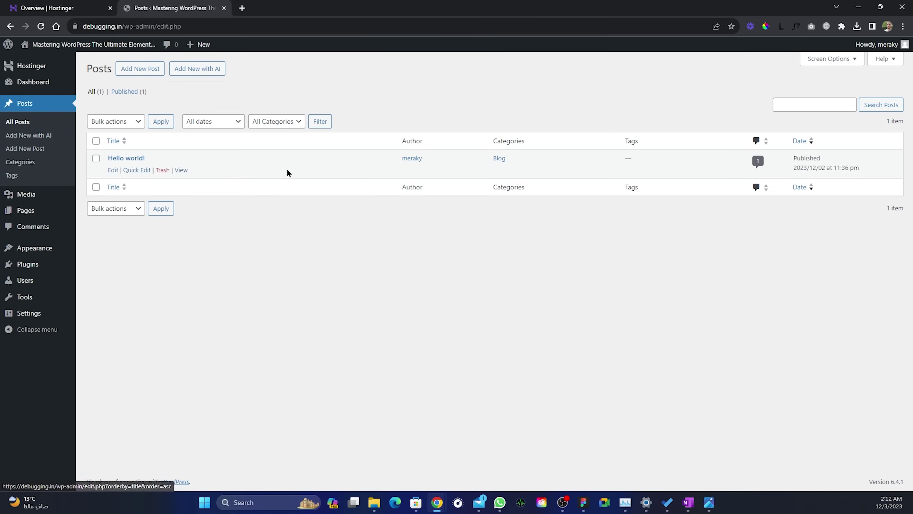
{"action": "left_click", "coordinate": [146, 73]}
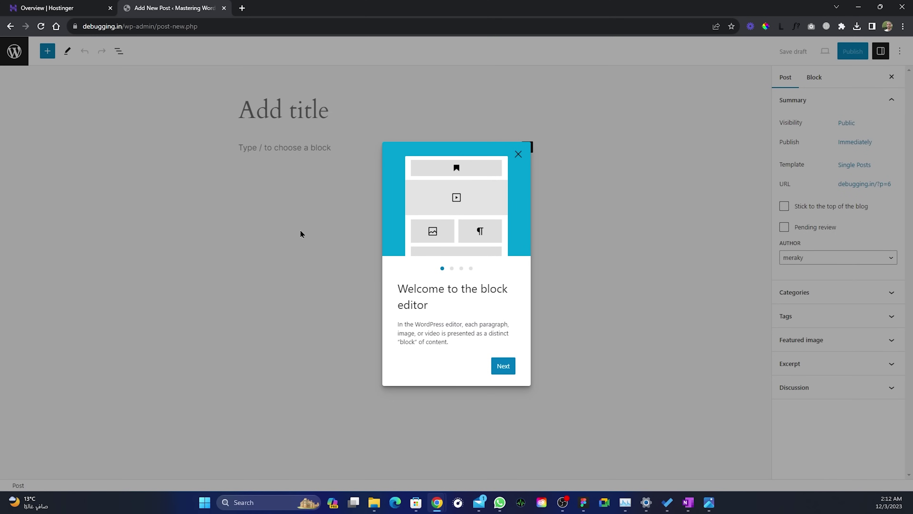
{"action": "left_click", "coordinate": [518, 154]}
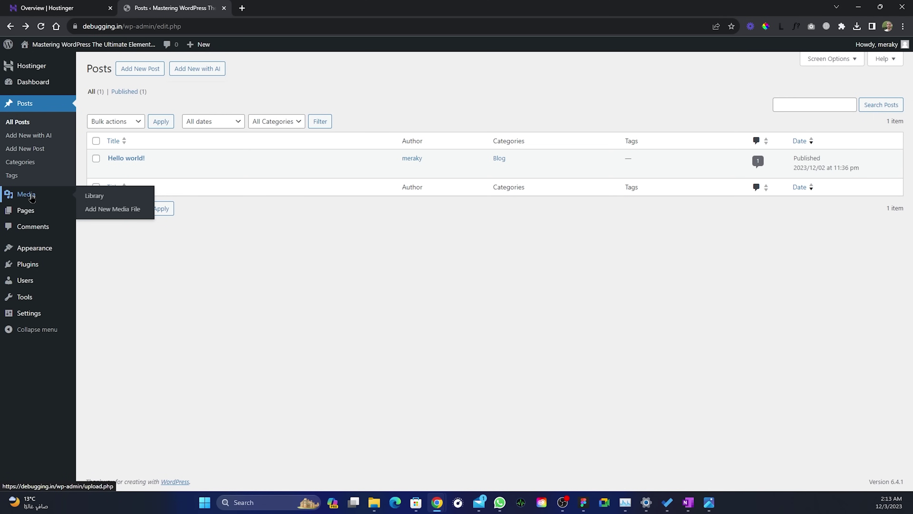
Step: Examine the site's media library, pages list, comments list and the appearance options
{"action": "left_click", "coordinate": [31, 197]}
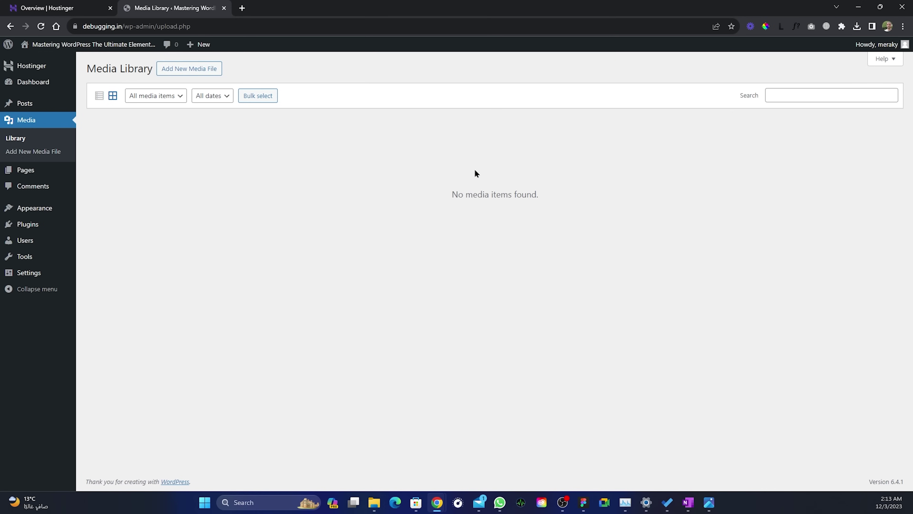
{"action": "left_click", "coordinate": [28, 174]}
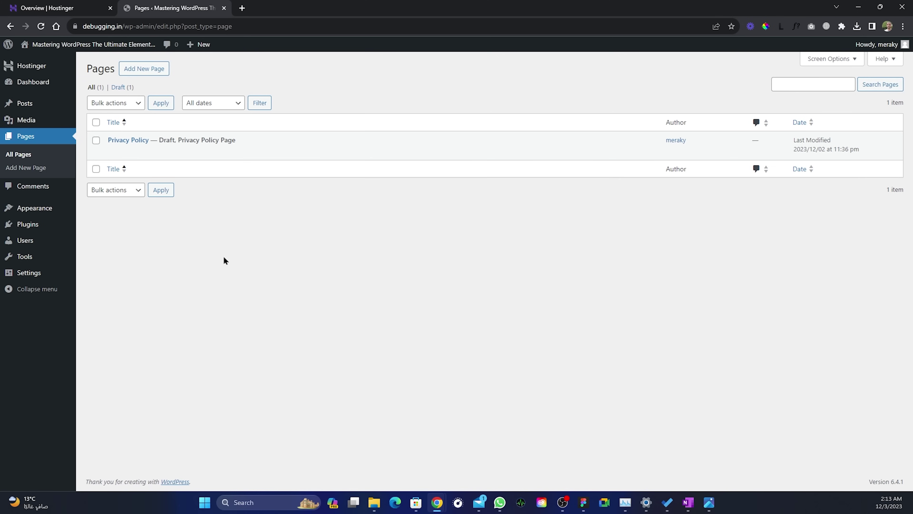
{"action": "left_click", "coordinate": [43, 186]}
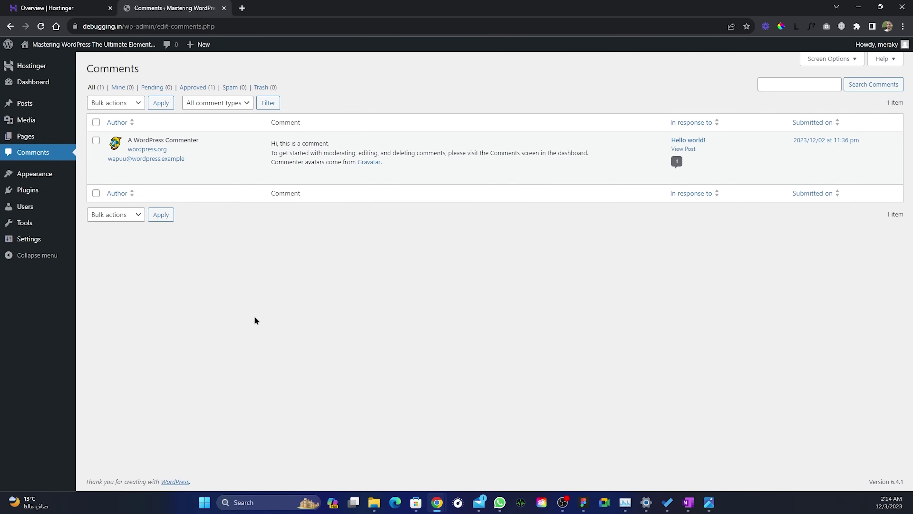
{"action": "mouse_move", "coordinate": [39, 177]}
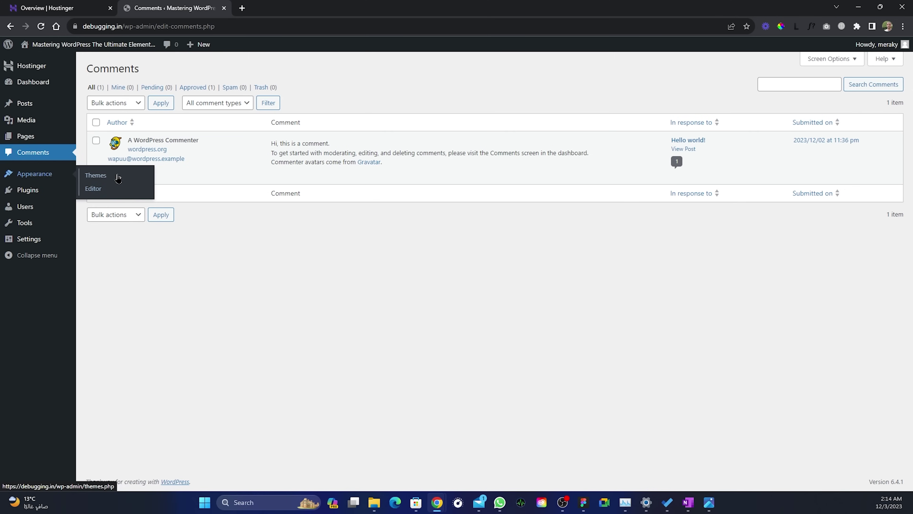
Step: Deactivate the installed Hostinger and Hostinger AI Assistant plugins with one bulk action
{"action": "left_click", "coordinate": [32, 194]}
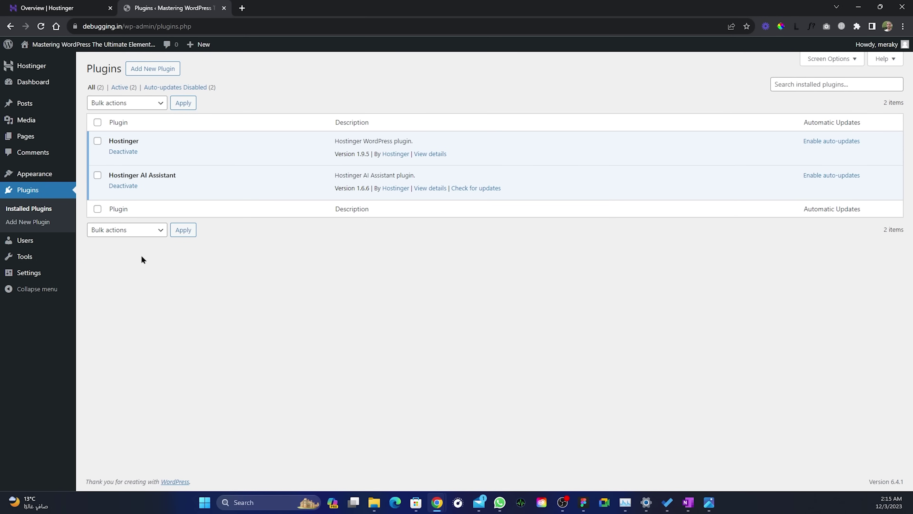
{"action": "mouse_move", "coordinate": [32, 244]}
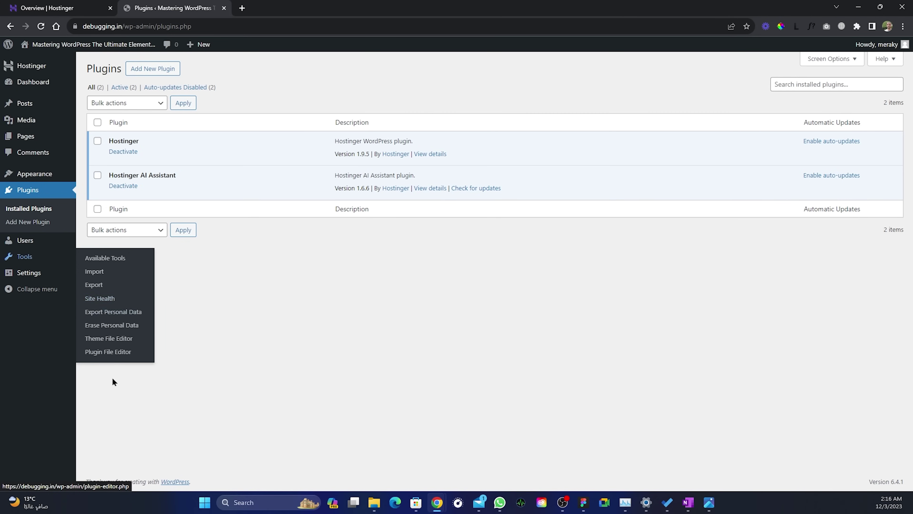
{"action": "mouse_move", "coordinate": [30, 276]}
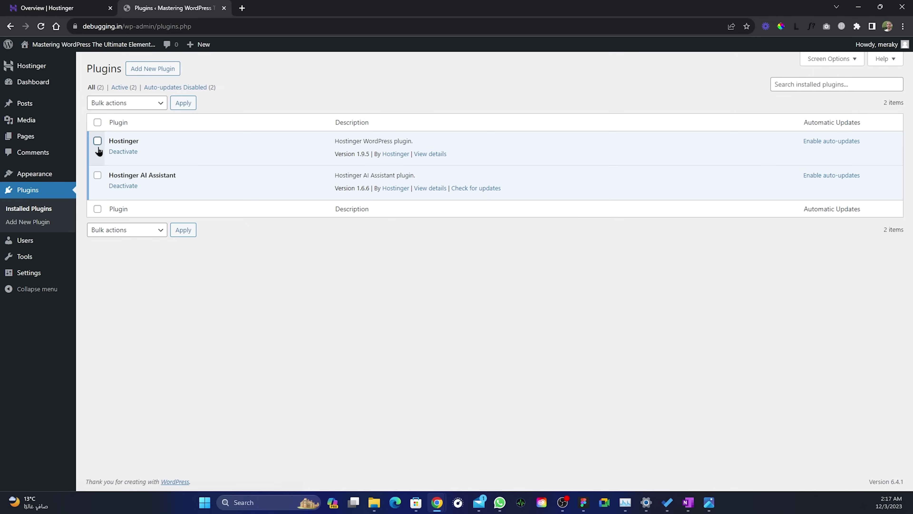
{"action": "left_click", "coordinate": [97, 122]}
{"action": "left_click", "coordinate": [140, 104]}
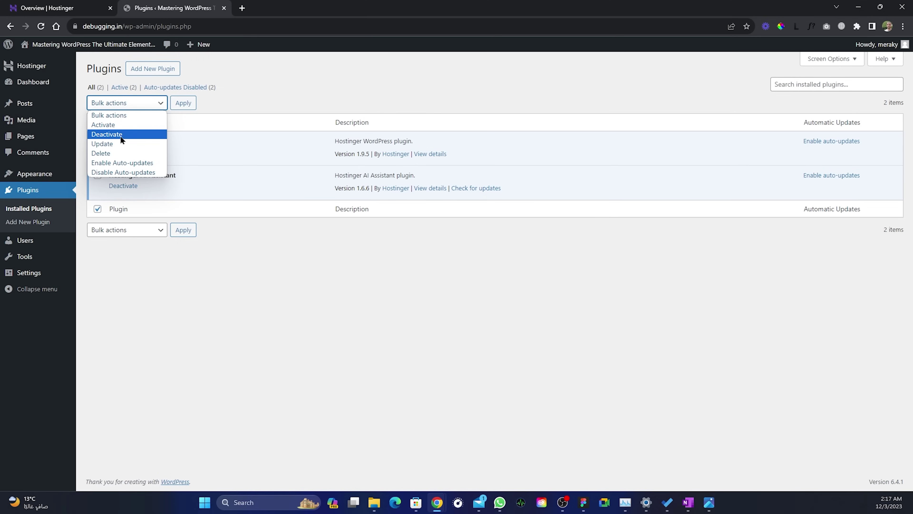
{"action": "left_click", "coordinate": [109, 137]}
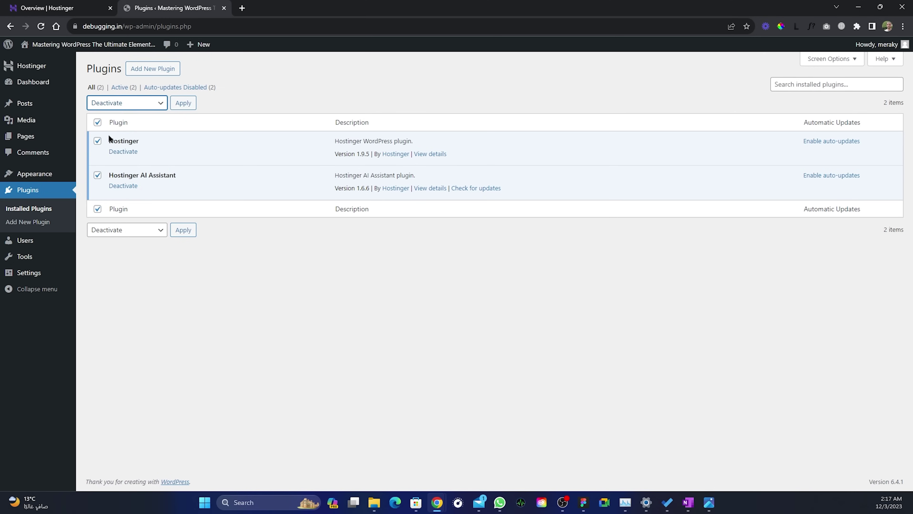
{"action": "left_click", "coordinate": [183, 232]}
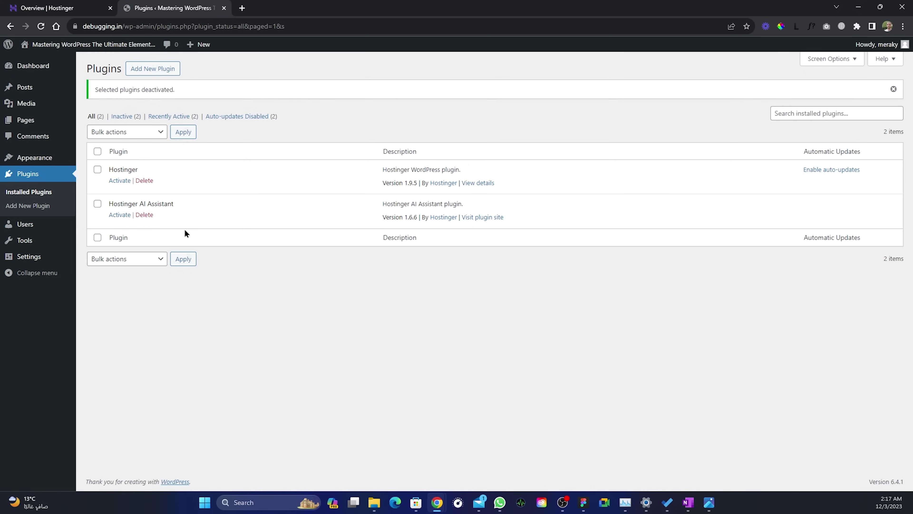
Step: Delete the Hostinger and Hostinger AI Assistant plugins and their data with one bulk action
{"action": "left_click", "coordinate": [97, 151]}
{"action": "left_click", "coordinate": [136, 133]}
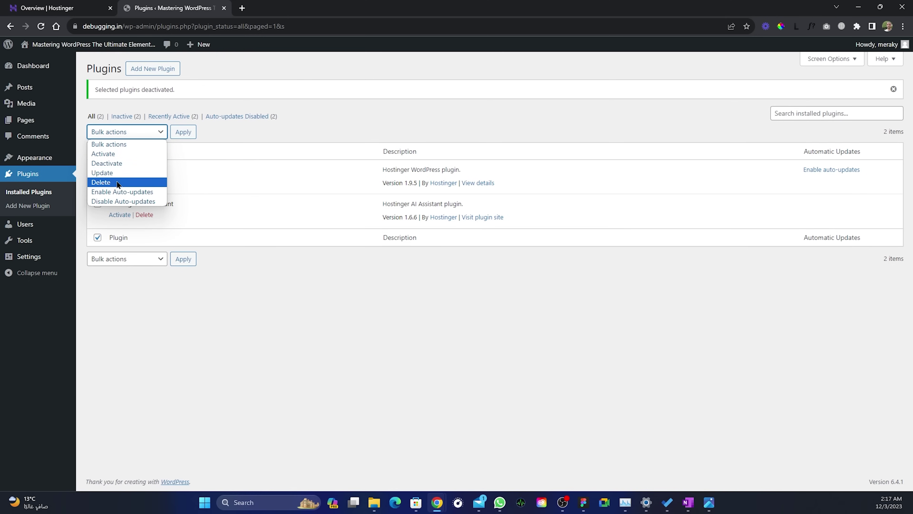
{"action": "left_click", "coordinate": [117, 183]}
{"action": "left_click", "coordinate": [183, 132]}
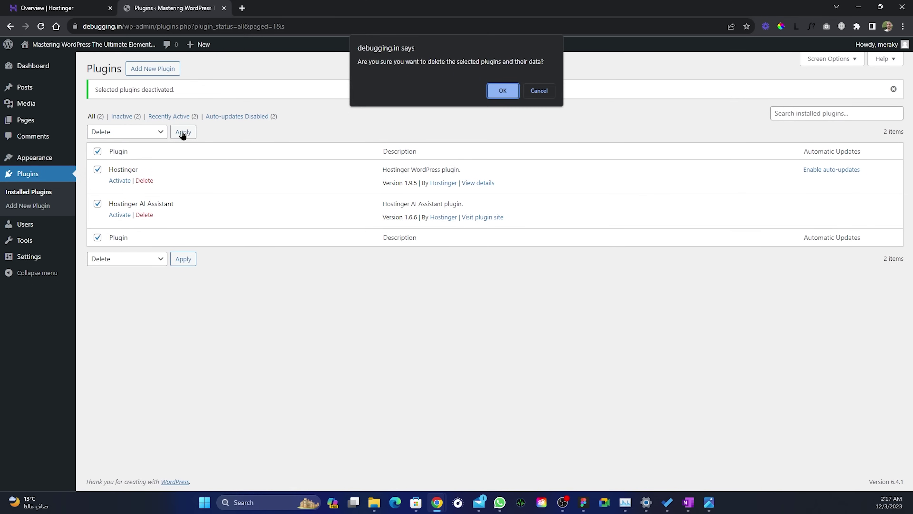
{"action": "left_click", "coordinate": [501, 91]}
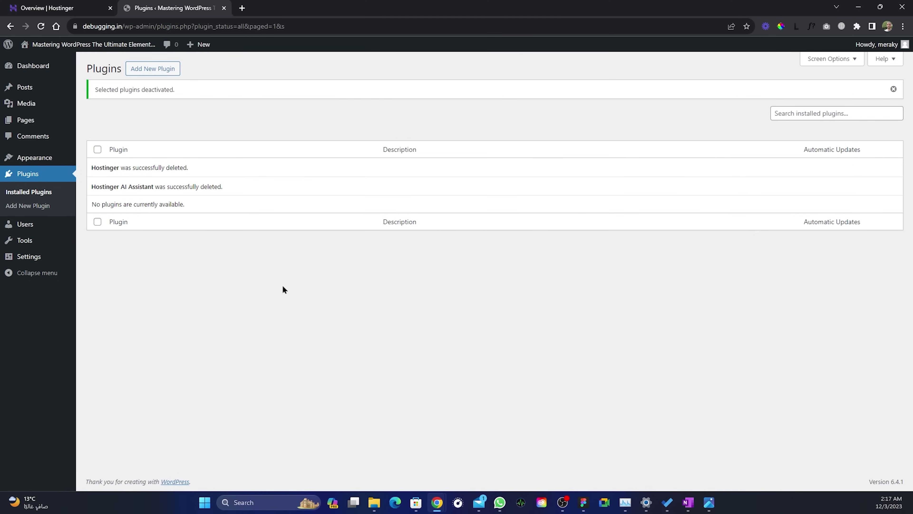
Step: Delete the Twenty Twenty-Two theme from the installed themes
{"action": "mouse_move", "coordinate": [43, 160]}
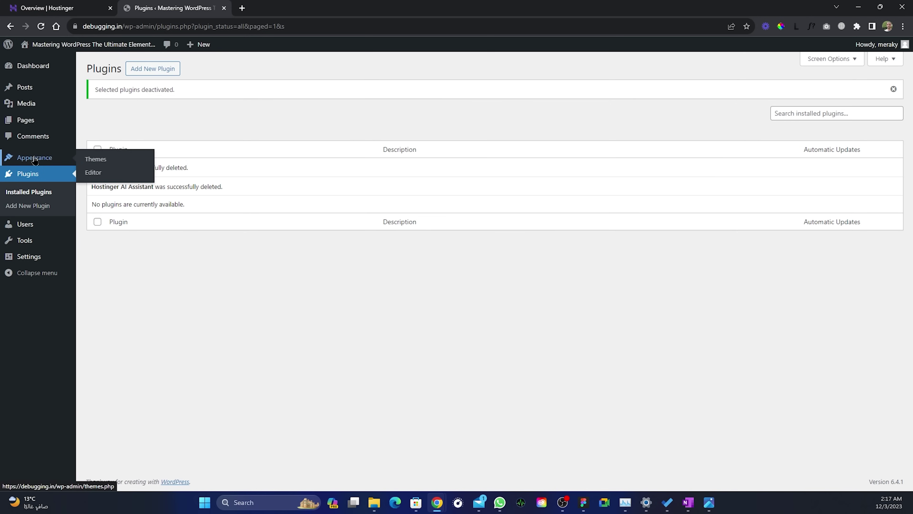
{"action": "left_click", "coordinate": [101, 163]}
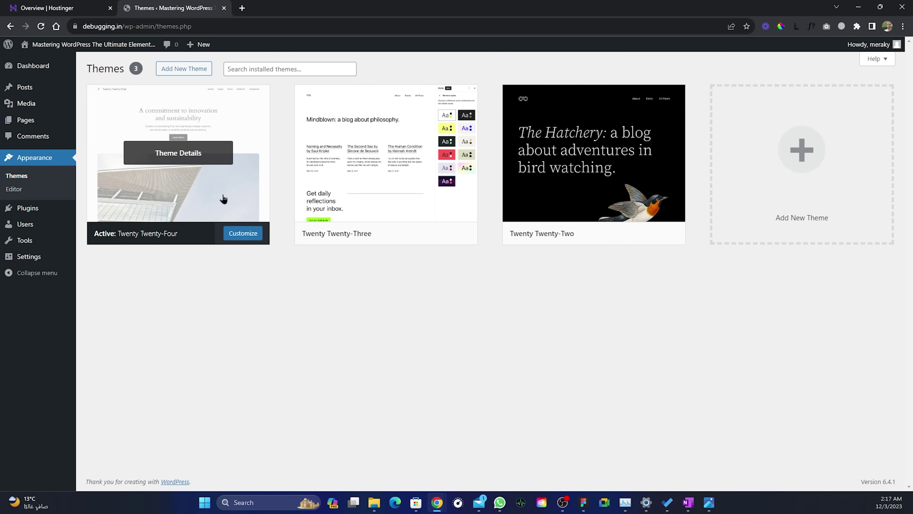
{"action": "left_click", "coordinate": [563, 194]}
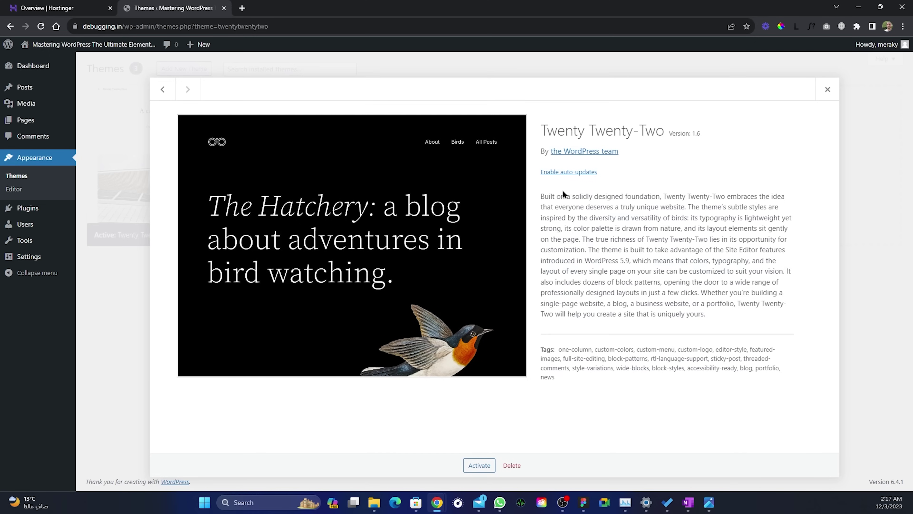
{"action": "left_click", "coordinate": [513, 466]}
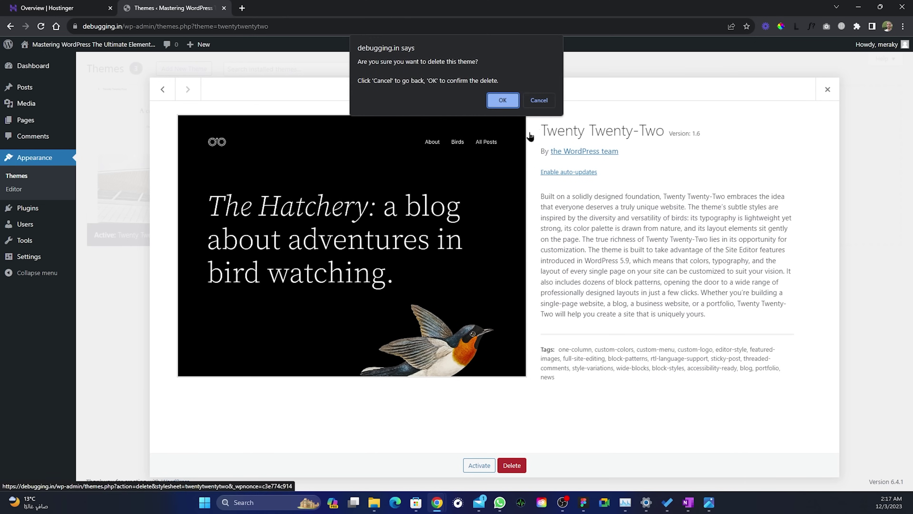
{"action": "left_click", "coordinate": [502, 99]}
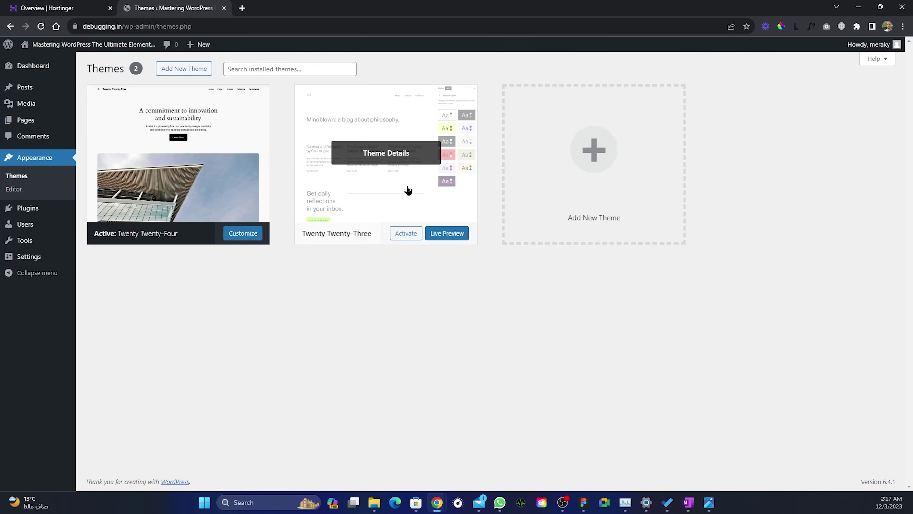
Step: Delete the Twenty Twenty-Three theme from the installed themes
{"action": "left_click", "coordinate": [422, 200]}
{"action": "left_click", "coordinate": [511, 466]}
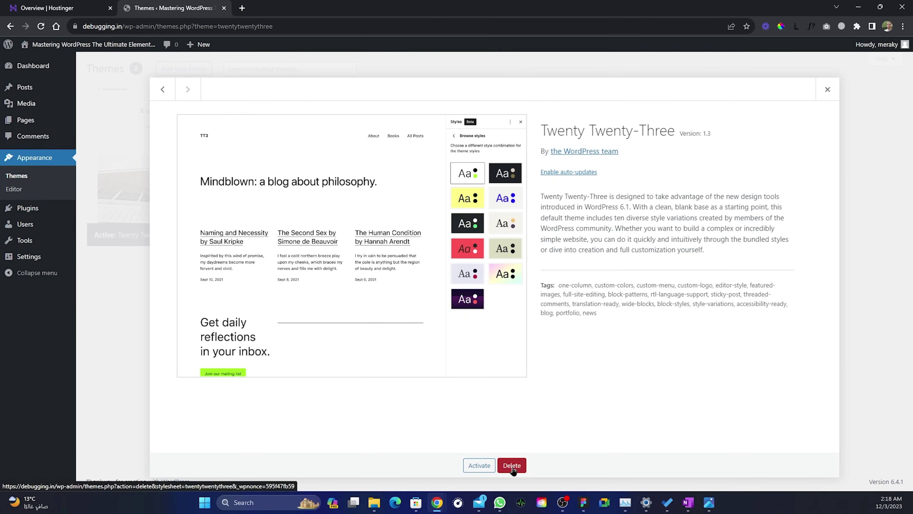
{"action": "left_click", "coordinate": [505, 104]}
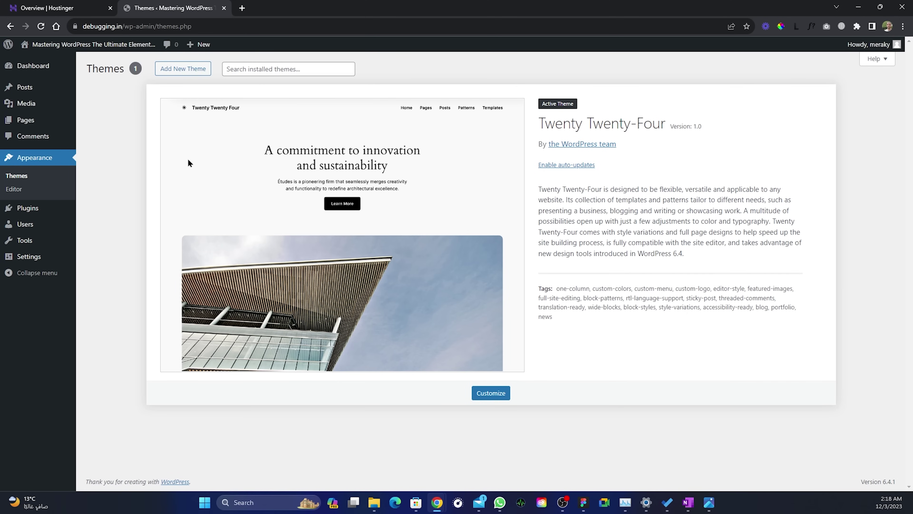
Step: Install the Hello Elementor theme from the popular themes and activate it on the site
{"action": "left_click", "coordinate": [182, 71]}
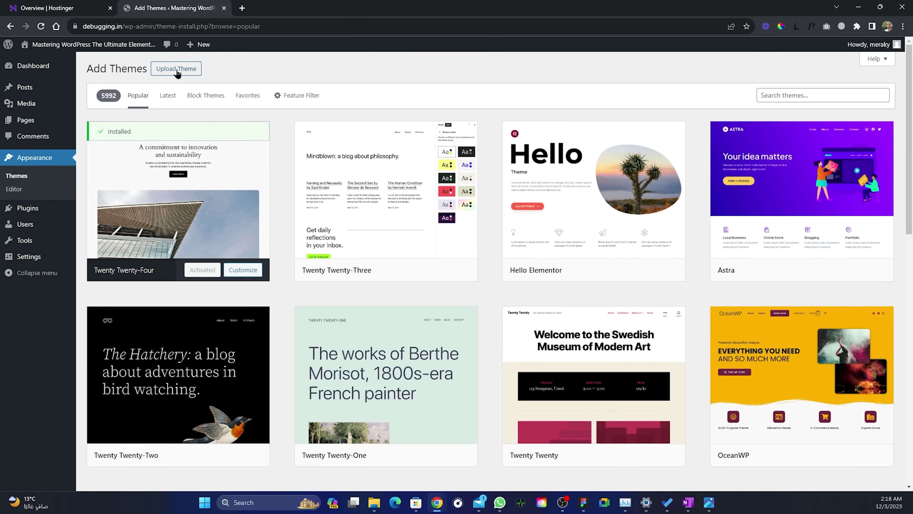
{"action": "mouse_move", "coordinate": [594, 233]}
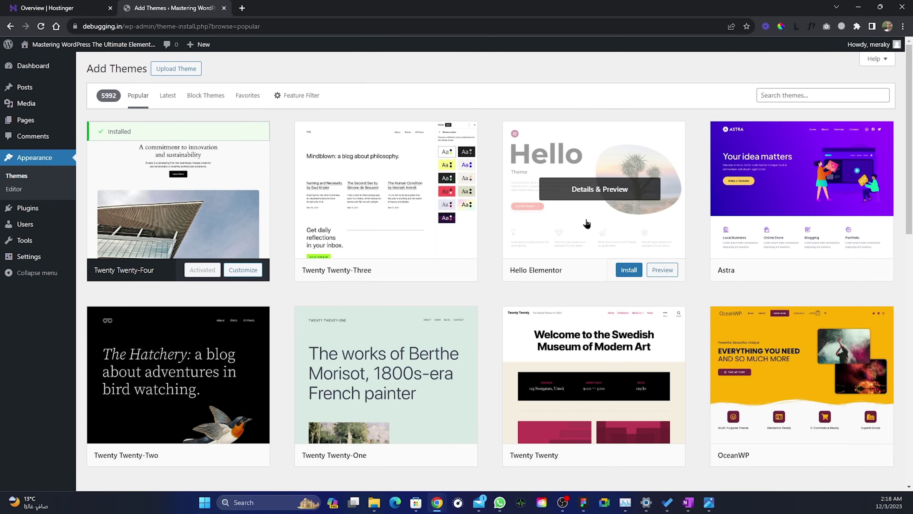
{"action": "left_click", "coordinate": [796, 93]}
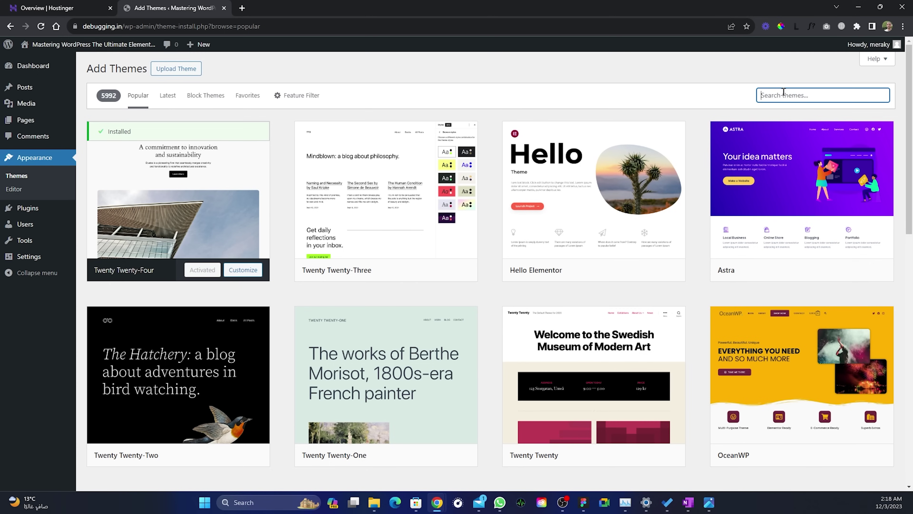
{"action": "left_click", "coordinate": [625, 270]}
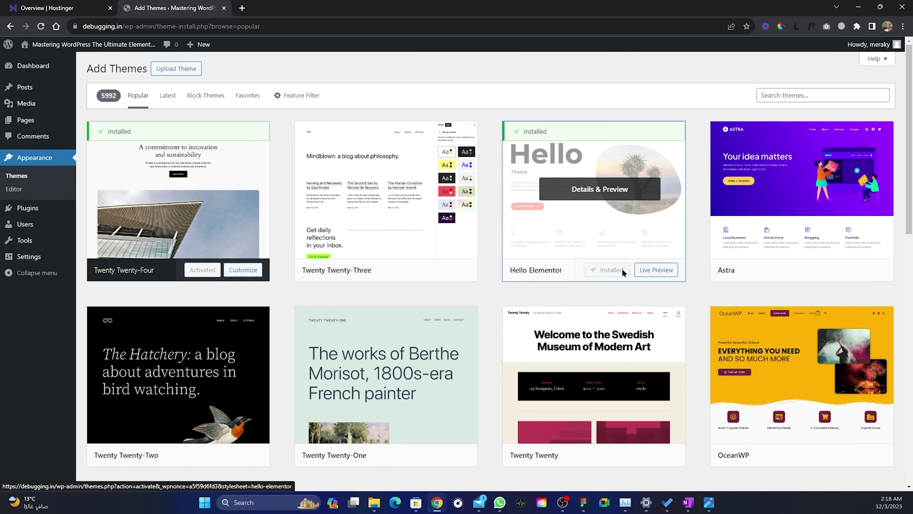
{"action": "left_click", "coordinate": [613, 273]}
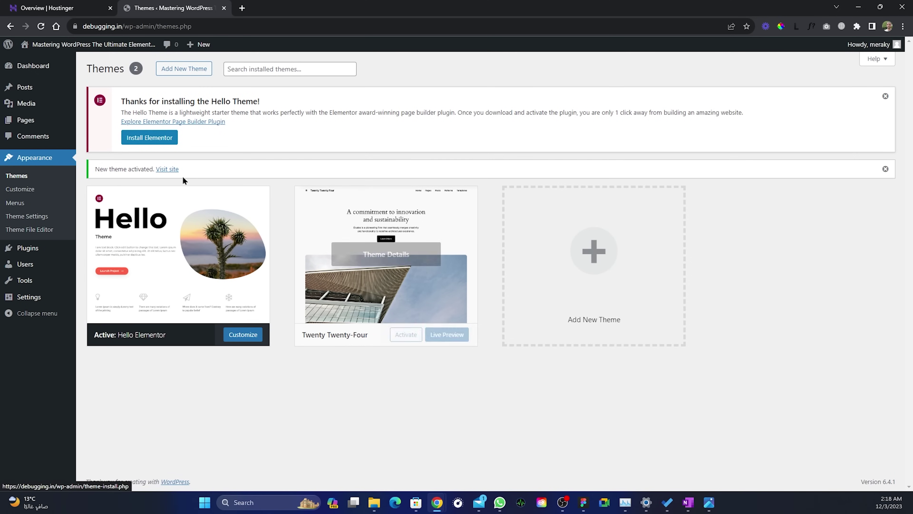
Step: Open the live site in a new browser tab and look through its front page
{"action": "mouse_move", "coordinate": [59, 45]}
{"action": "middle_click", "coordinate": [39, 62]}
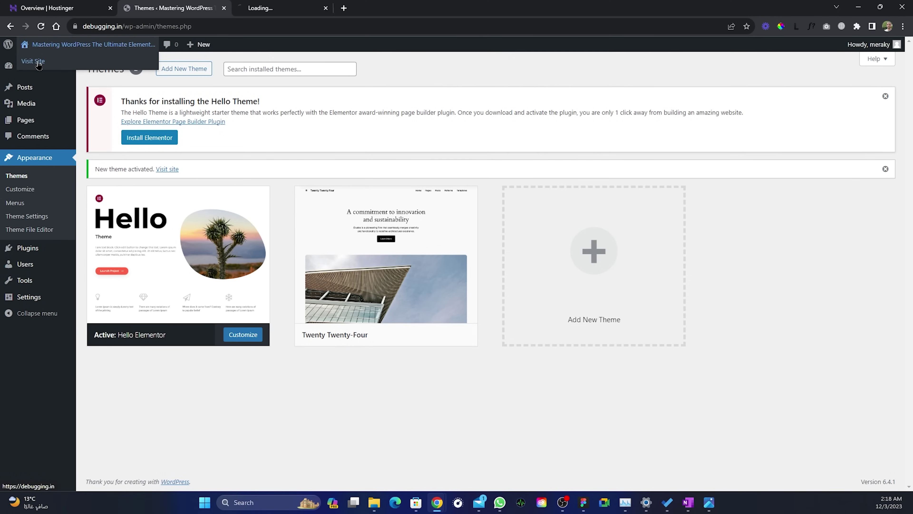
{"action": "left_click", "coordinate": [277, 9]}
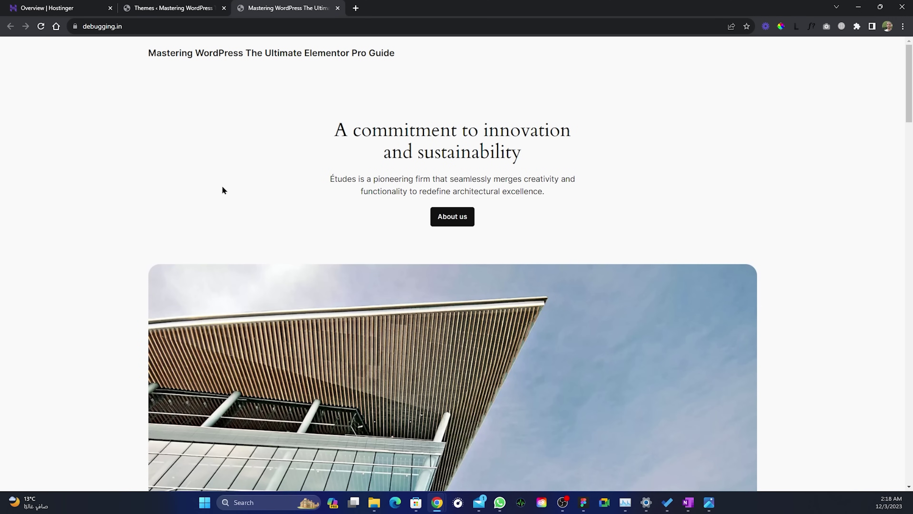
{"action": "scroll", "coordinate": [572, 338], "scroll_direction": "down", "scroll_amount": 10}
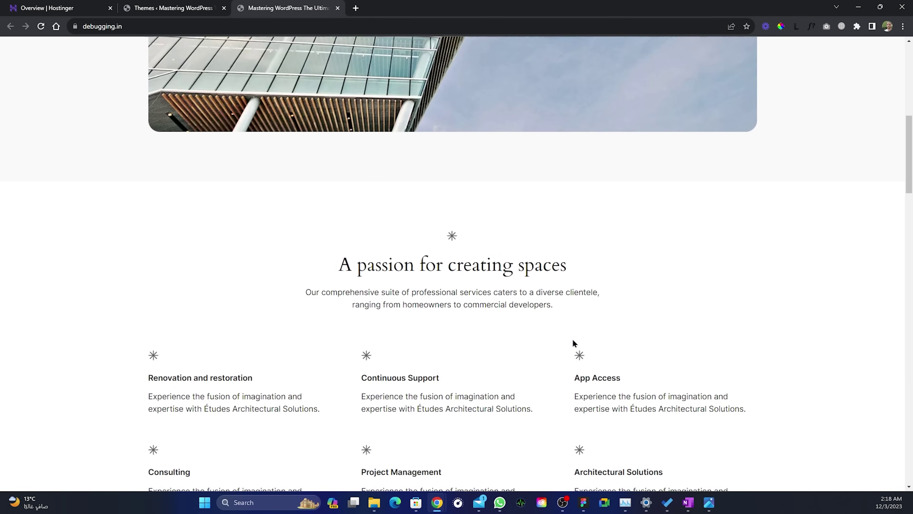
{"action": "scroll", "coordinate": [572, 339], "scroll_direction": "up", "scroll_amount": 9}
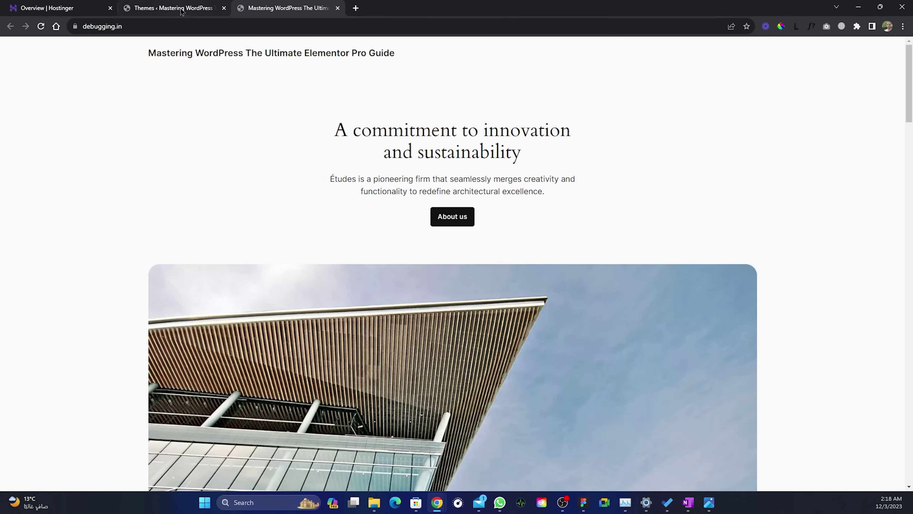
Step: Delete the Twenty Twenty-Four theme from the installed themes
{"action": "left_click", "coordinate": [176, 8]}
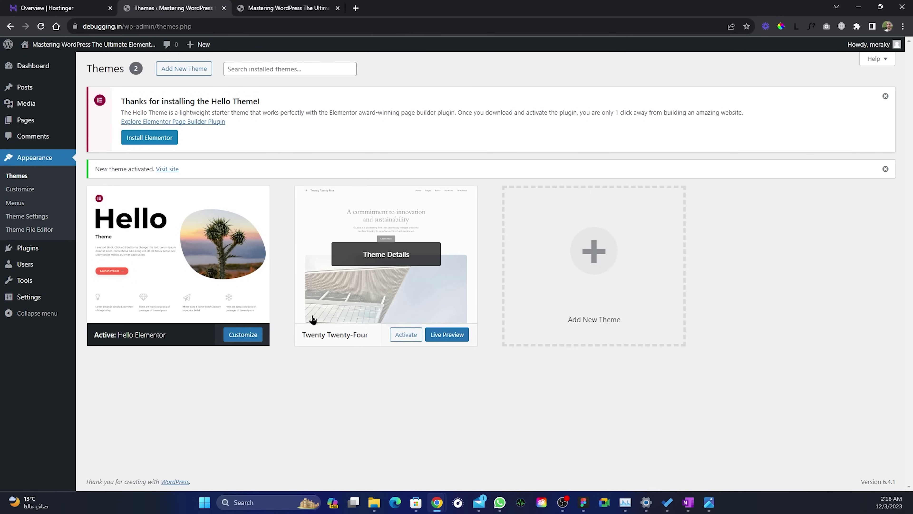
{"action": "left_click", "coordinate": [398, 285]}
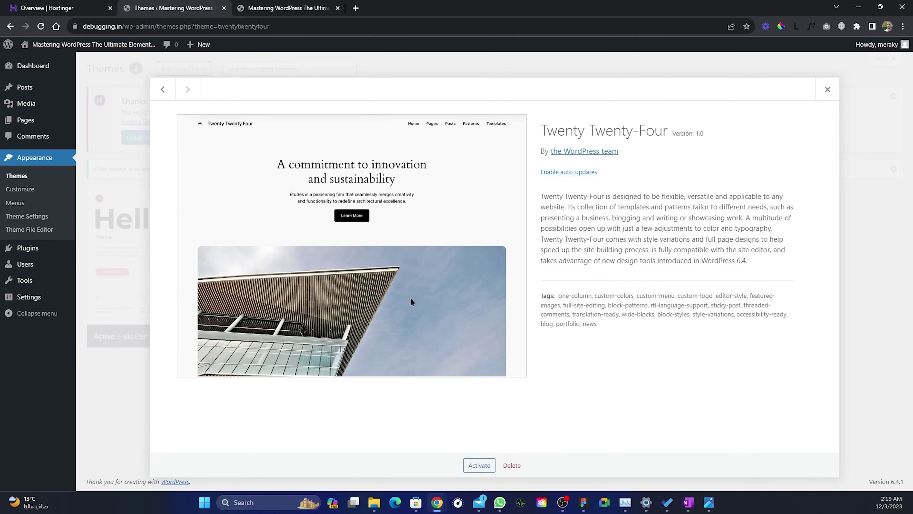
{"action": "left_click", "coordinate": [517, 462]}
{"action": "left_click", "coordinate": [502, 99]}
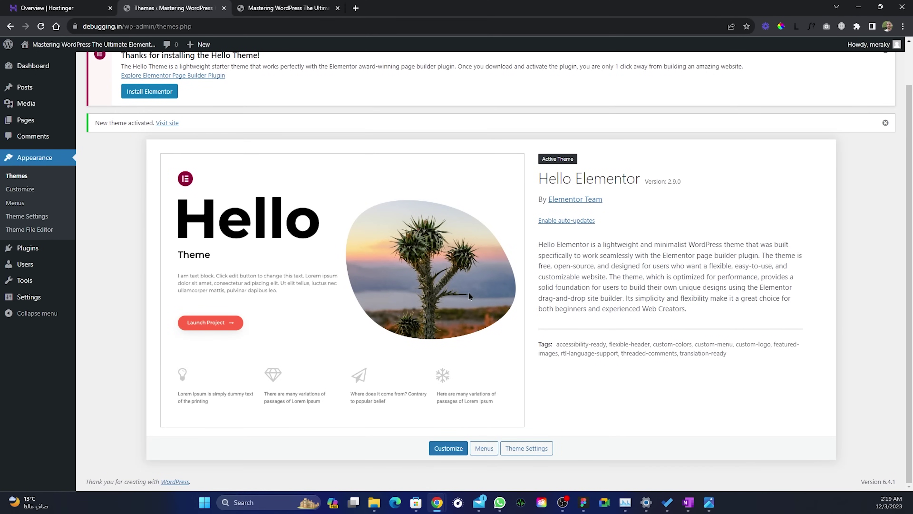
Step: Find the Elementor Website Builder plugin by searching new plugins for "elementor", and install and activate it
{"action": "scroll", "coordinate": [362, 274], "scroll_direction": "up", "scroll_amount": 2}
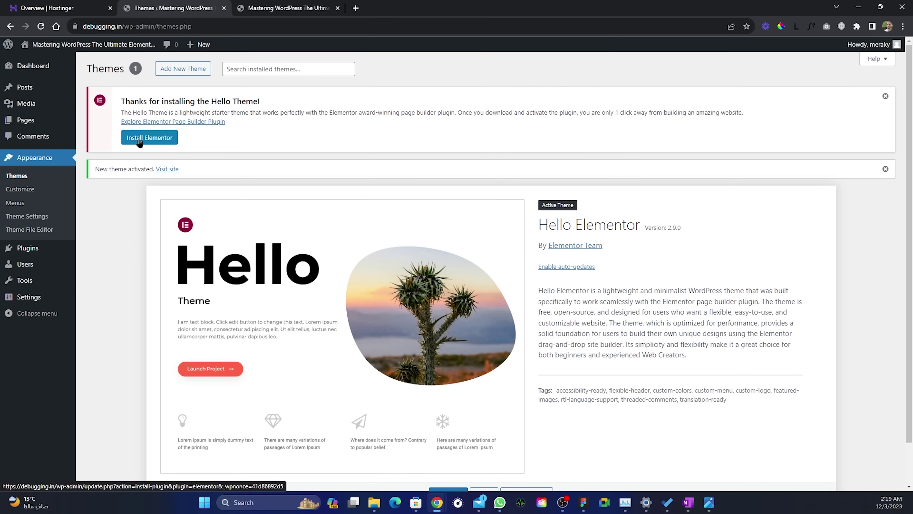
{"action": "left_click", "coordinate": [28, 253]}
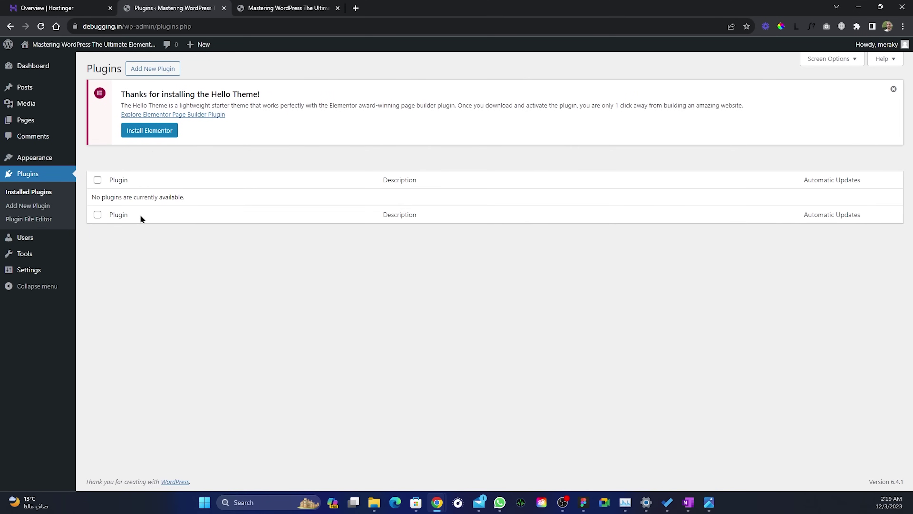
{"action": "left_click", "coordinate": [157, 72]}
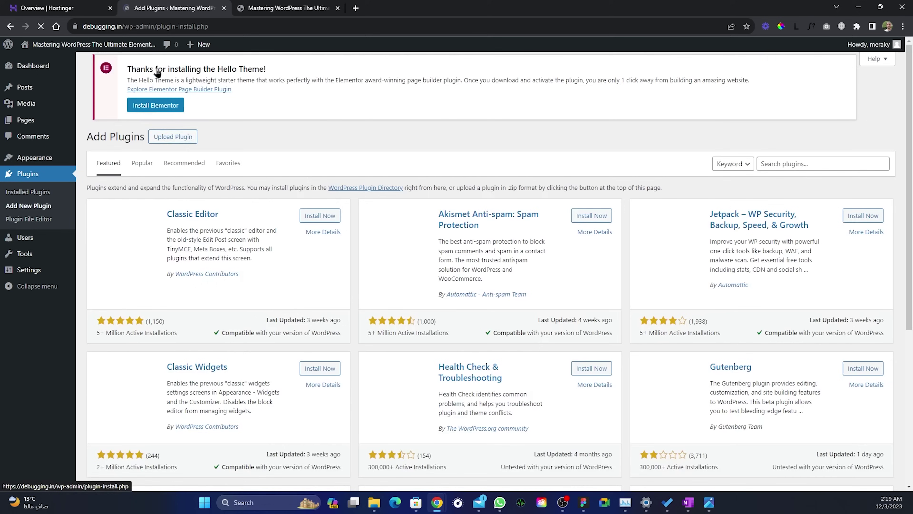
{"action": "left_click", "coordinate": [804, 166]}
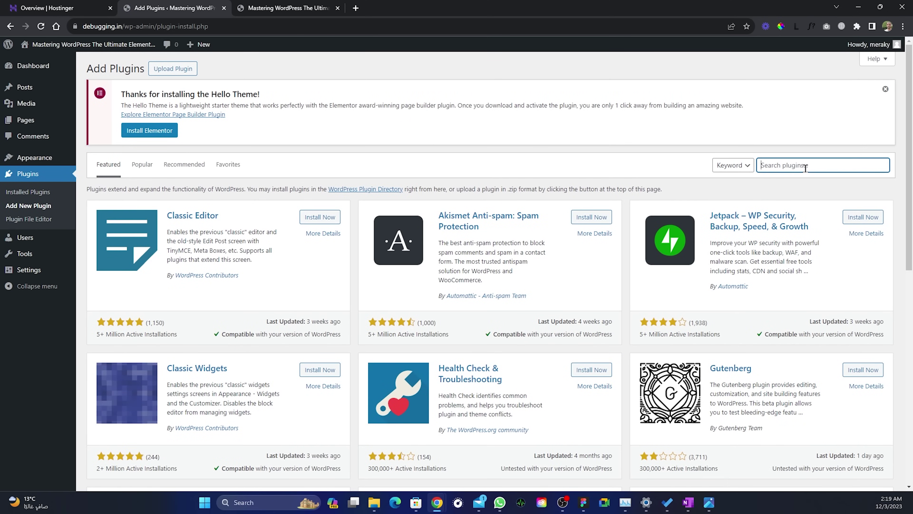
{"action": "type", "text": "elementor"}
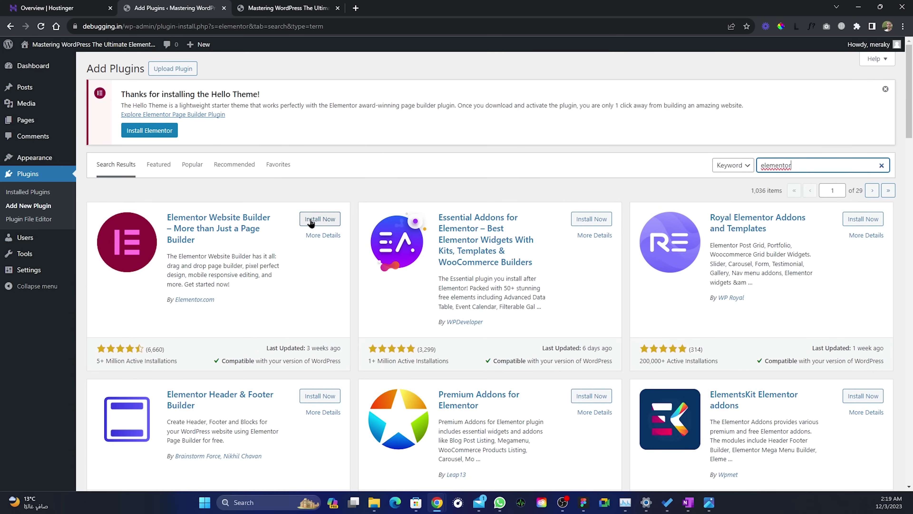
{"action": "left_click", "coordinate": [316, 221]}
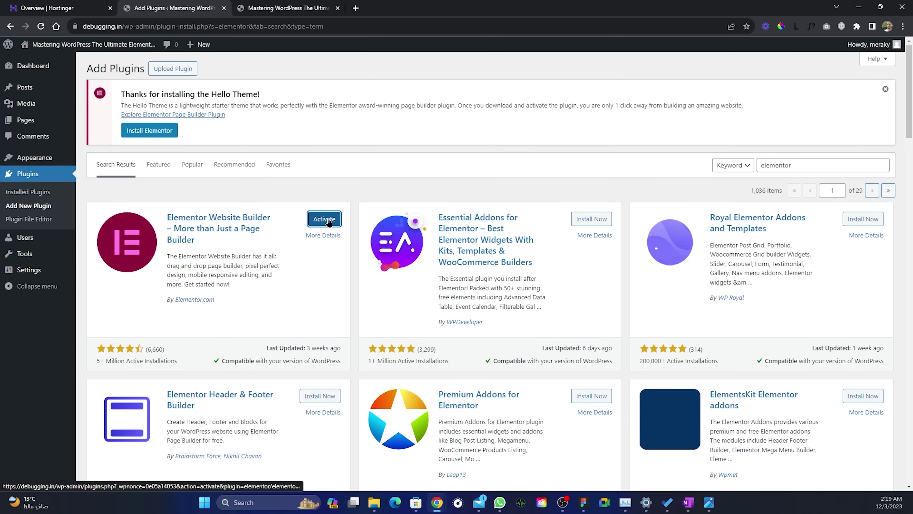
{"action": "left_click", "coordinate": [323, 220]}
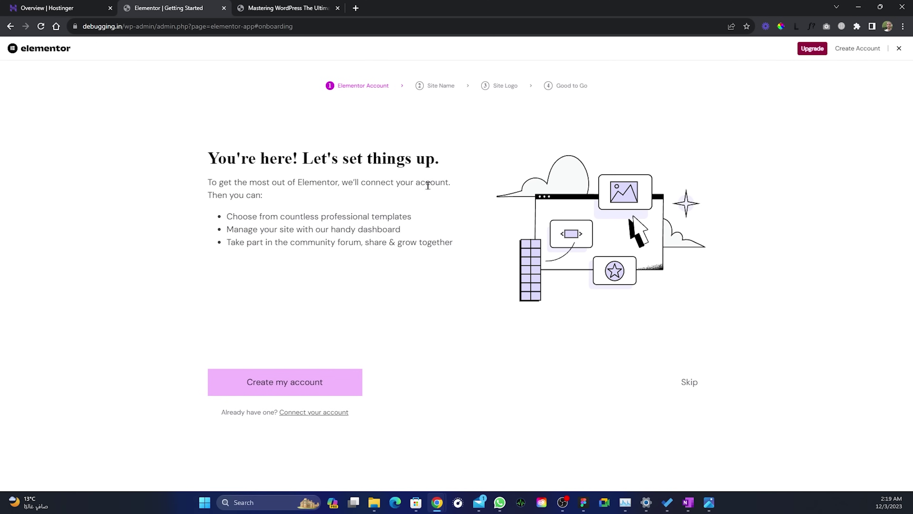
Step: Skip all the Elementor onboarding stages, including account, site name and site logo, and dismiss the Elementor AI notification
{"action": "left_click", "coordinate": [689, 382]}
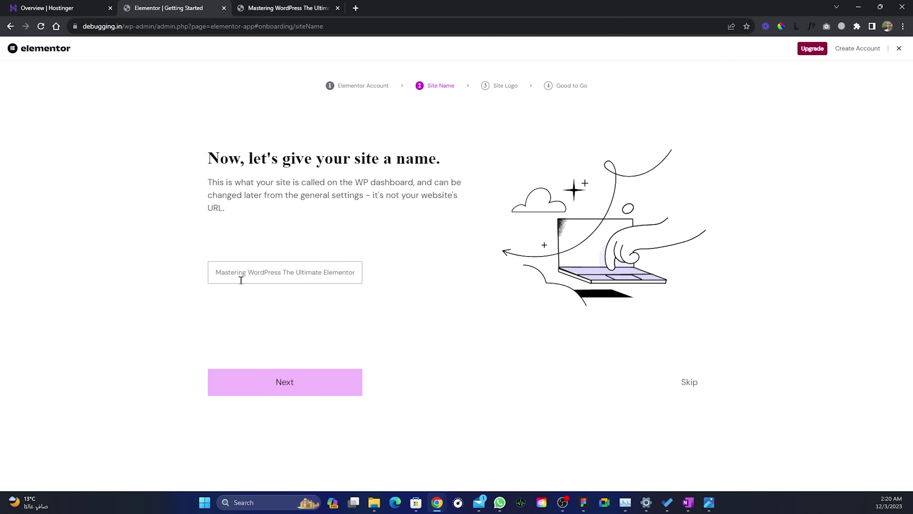
{"action": "left_click", "coordinate": [689, 381]}
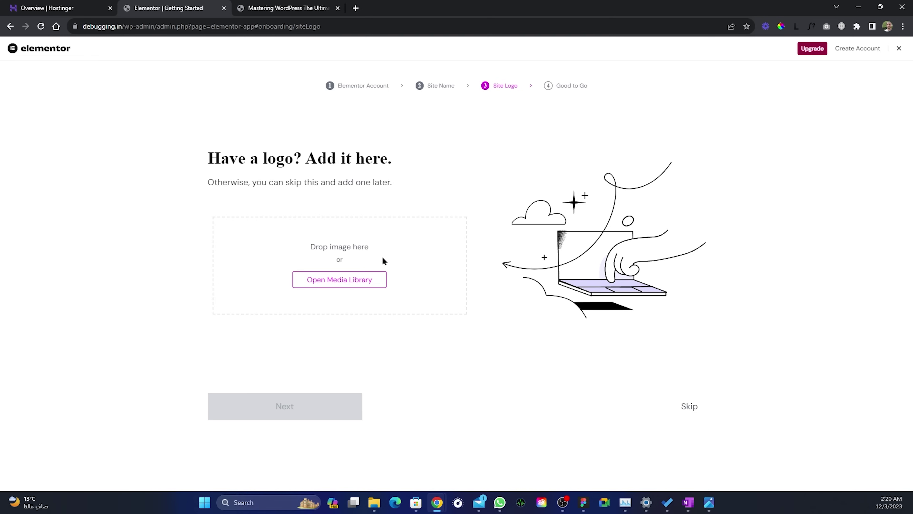
{"action": "left_click", "coordinate": [689, 407]}
{"action": "left_click", "coordinate": [690, 399]}
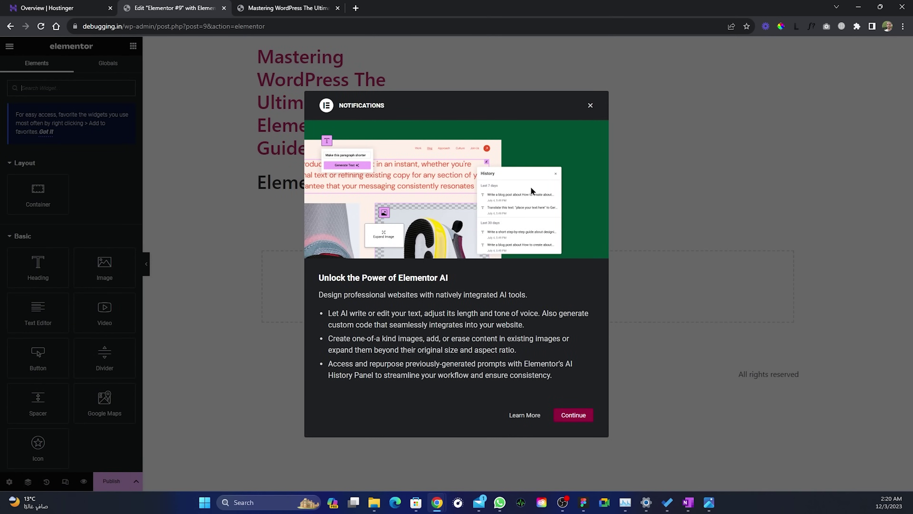
{"action": "left_click", "coordinate": [590, 106]}
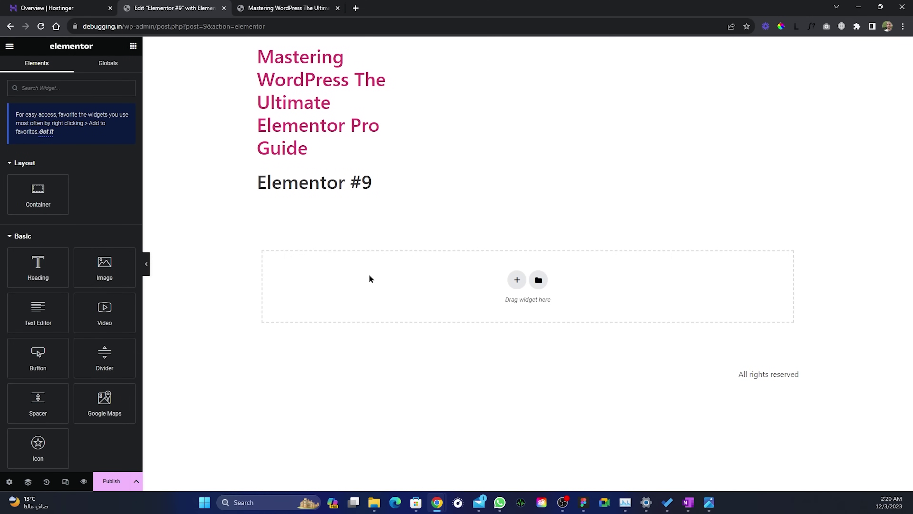
Step: Start exiting the Elementor editor and bring up the choice of exit destinations
{"action": "left_click", "coordinate": [10, 46]}
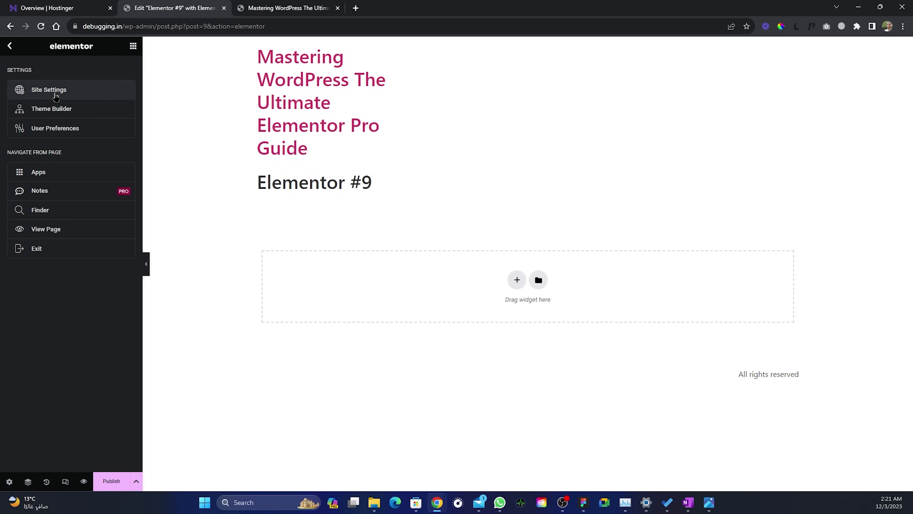
{"action": "left_click", "coordinate": [36, 250]}
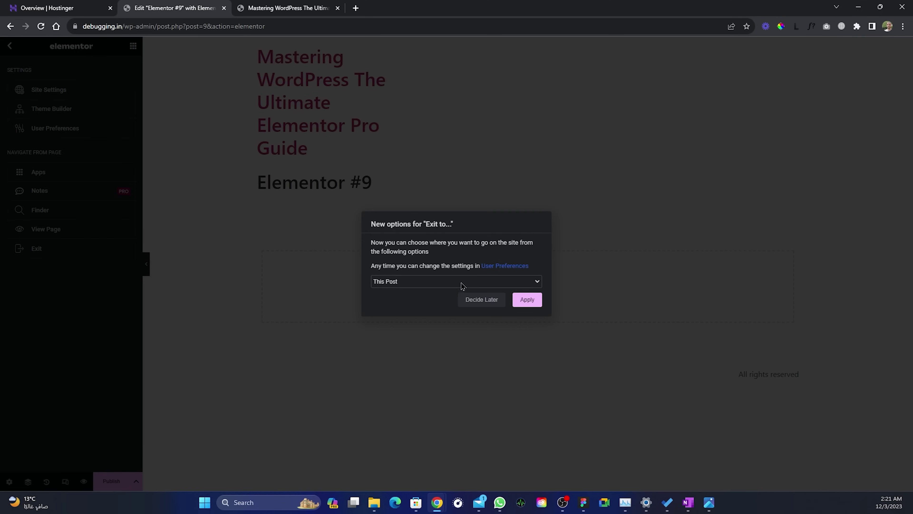
{"action": "left_click", "coordinate": [473, 285]}
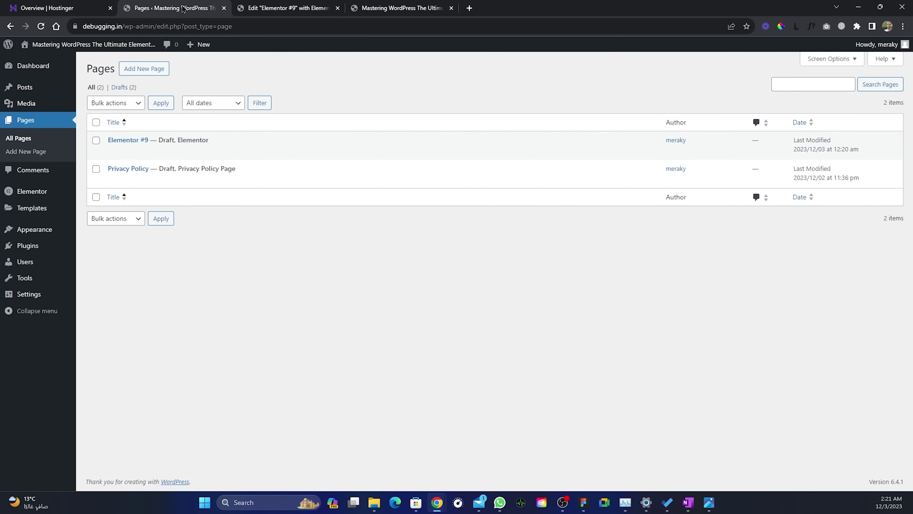
Step: Look at the Pages list and open the Elementor #9 page's WordPress edit screen in a separate tab to compare them
{"action": "left_click", "coordinate": [183, 7]}
{"action": "mouse_move", "coordinate": [143, 147]}
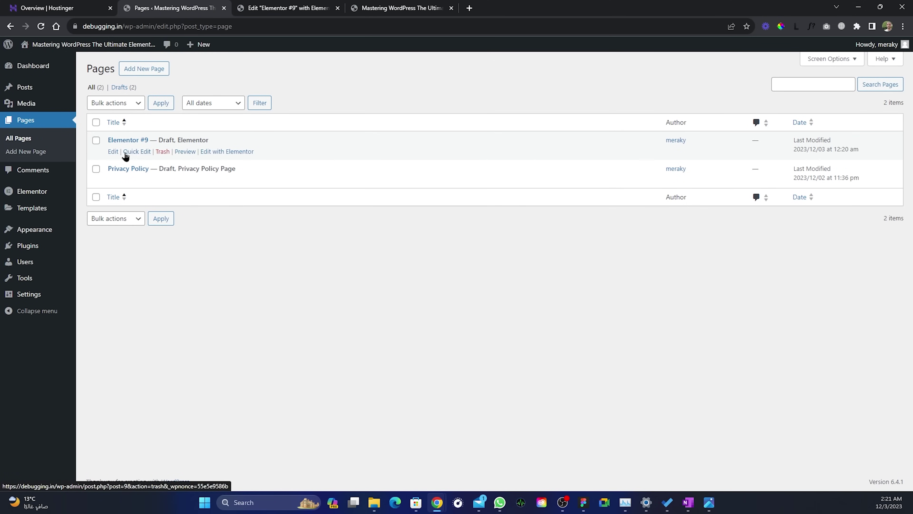
{"action": "left_click", "coordinate": [113, 152], "text": "ctrl"}
{"action": "left_click", "coordinate": [280, 8]}
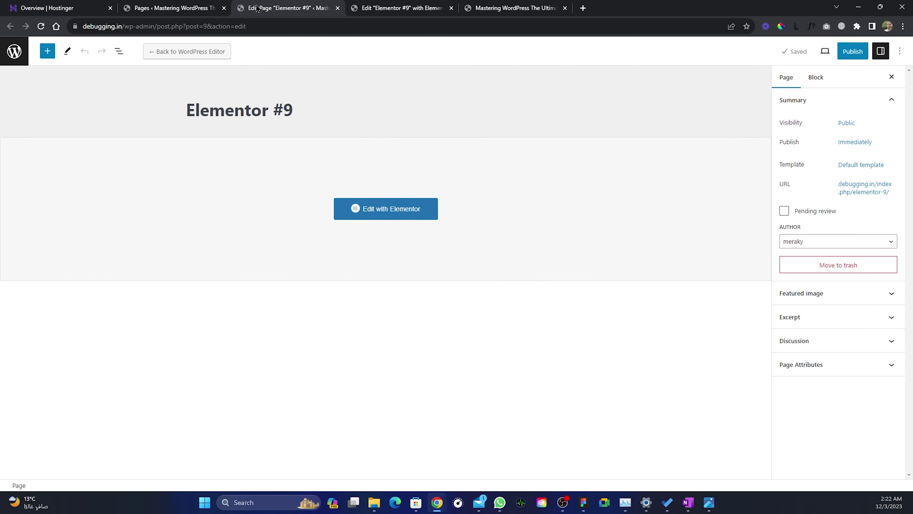
{"action": "left_click", "coordinate": [183, 8]}
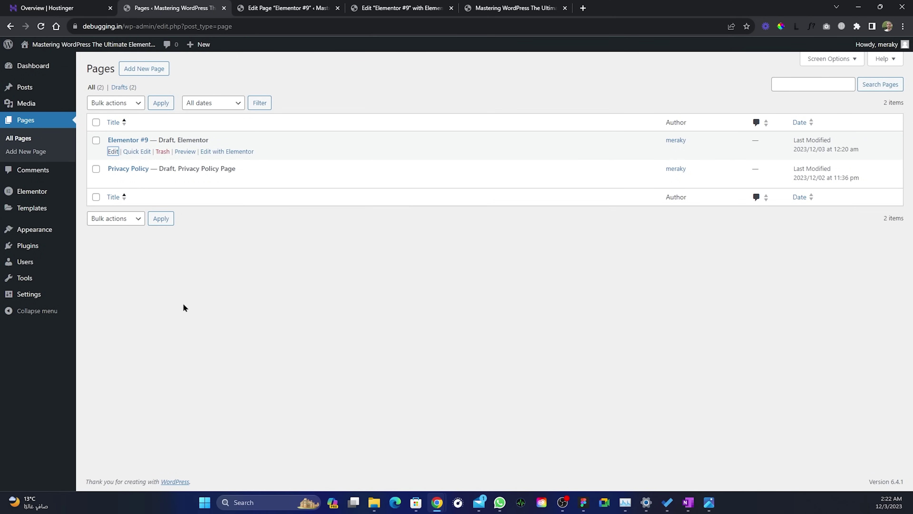
Step: Set the Elementor exit destination to All Posts, checking the Pages and Posts lists, and leave the editor without saving
{"action": "left_click", "coordinate": [398, 7]}
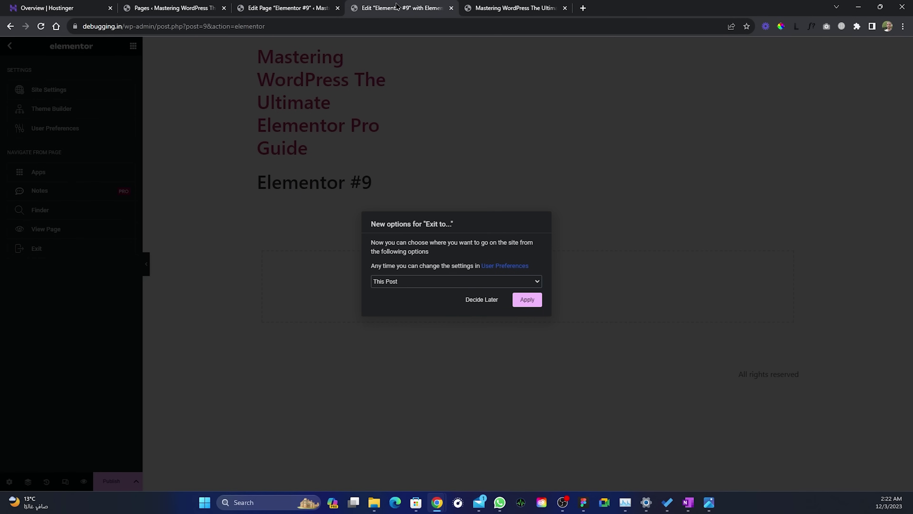
{"action": "left_click", "coordinate": [475, 284]}
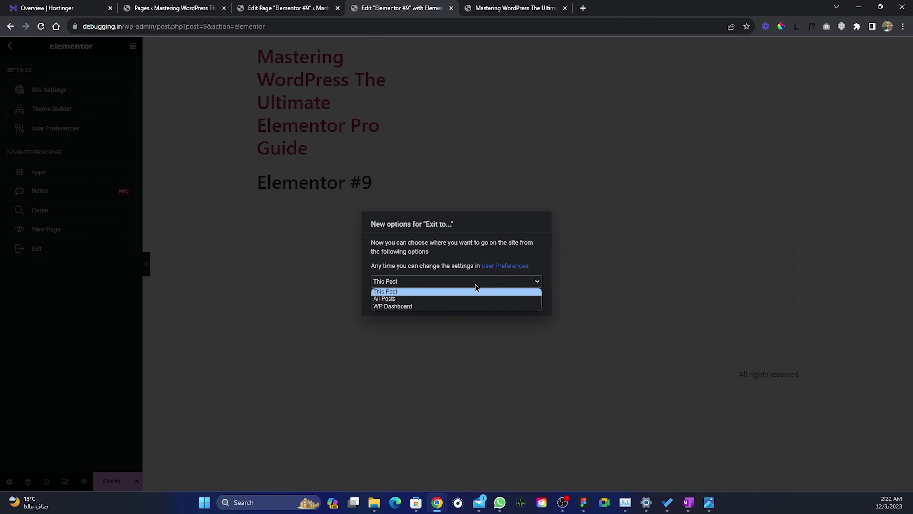
{"action": "left_click", "coordinate": [391, 301]}
{"action": "left_click", "coordinate": [192, 7]}
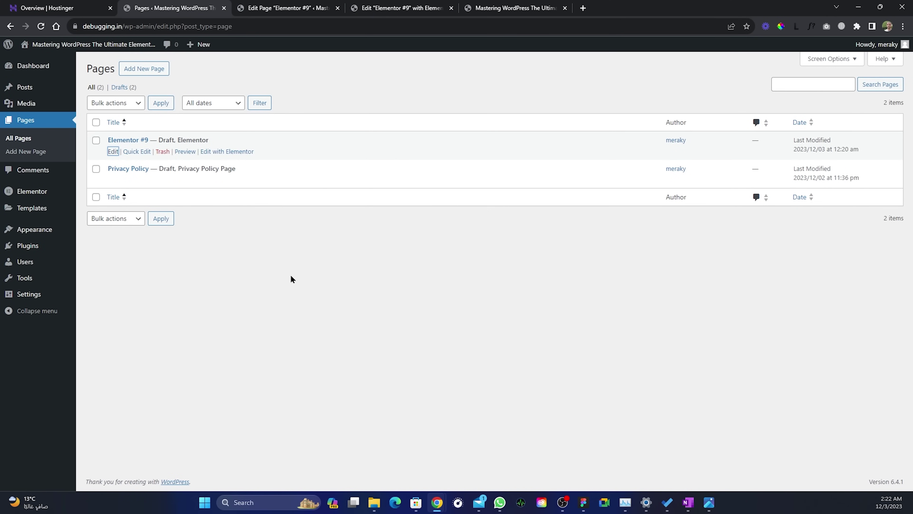
{"action": "left_click", "coordinate": [22, 88]}
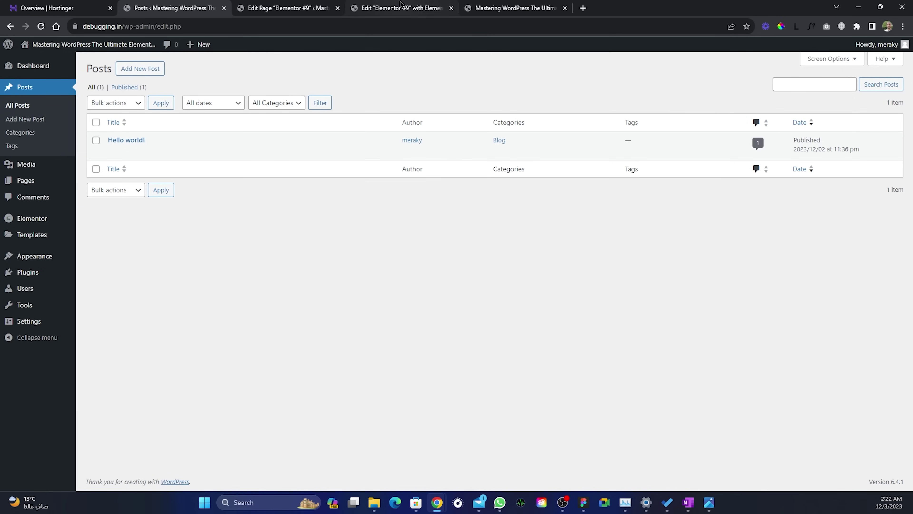
{"action": "left_click", "coordinate": [399, 8]}
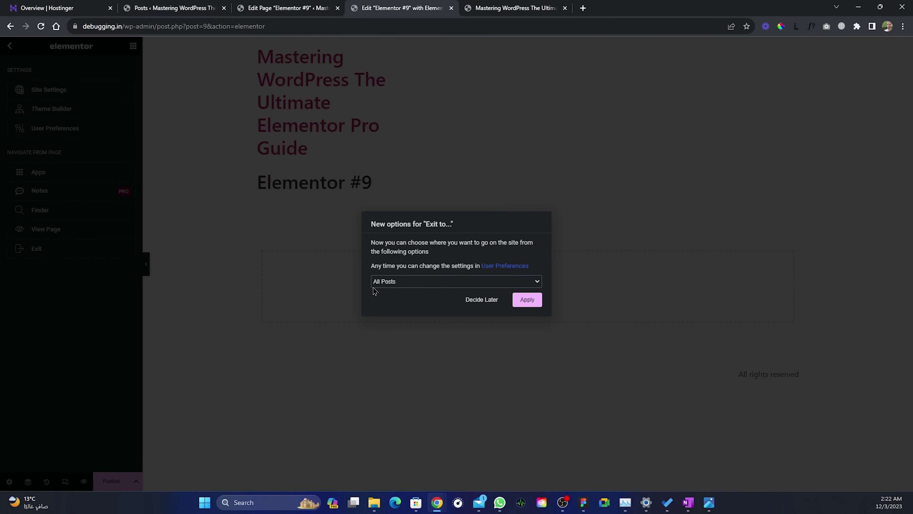
{"action": "left_click", "coordinate": [526, 301]}
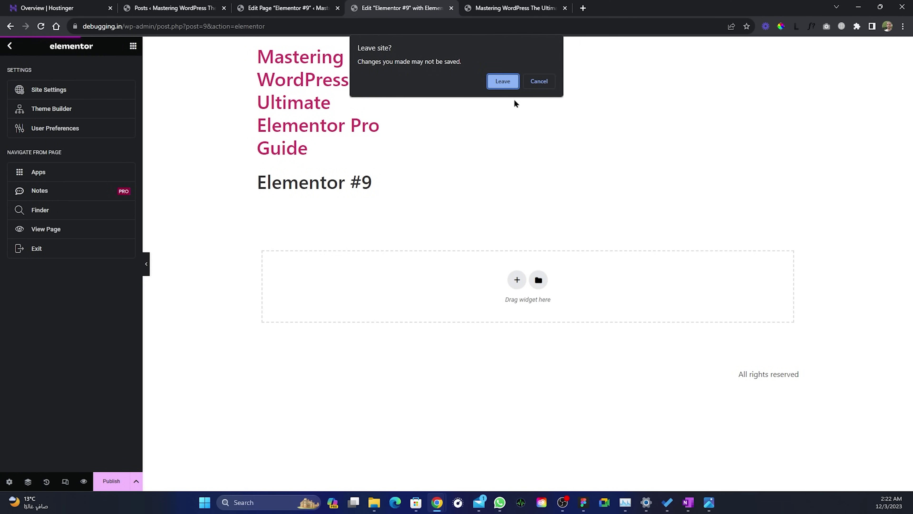
{"action": "left_click", "coordinate": [502, 81]}
Step: Move the Elementor #9 and Privacy Policy draft pages to the trash with one bulk action
{"action": "left_click", "coordinate": [96, 122]}
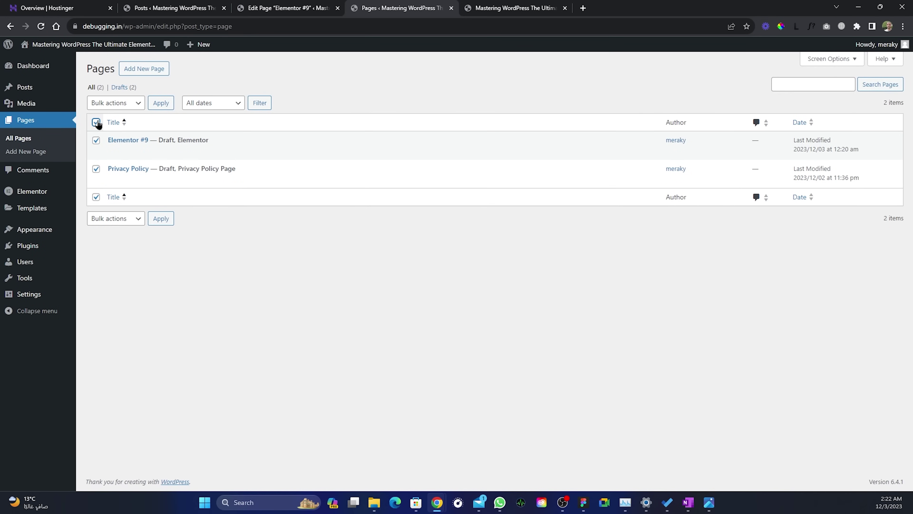
{"action": "left_click", "coordinate": [134, 104]}
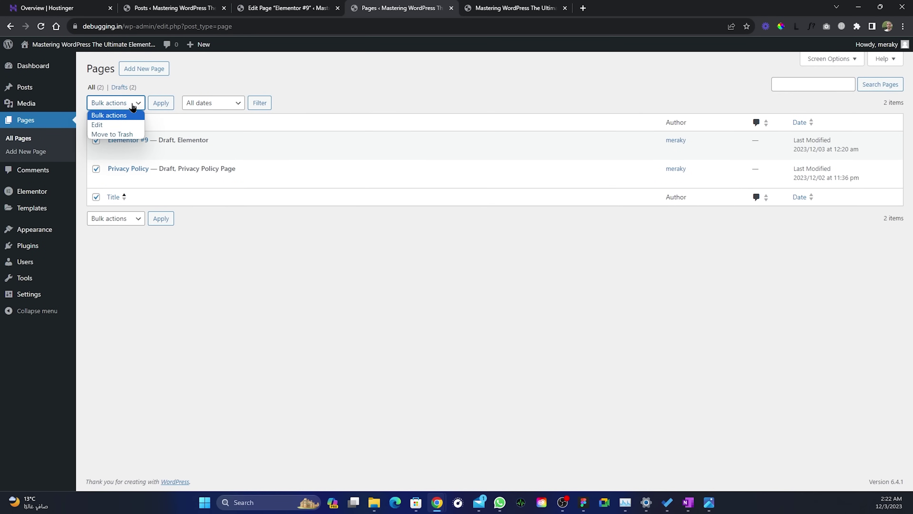
{"action": "left_click", "coordinate": [116, 134]}
{"action": "left_click", "coordinate": [161, 104]}
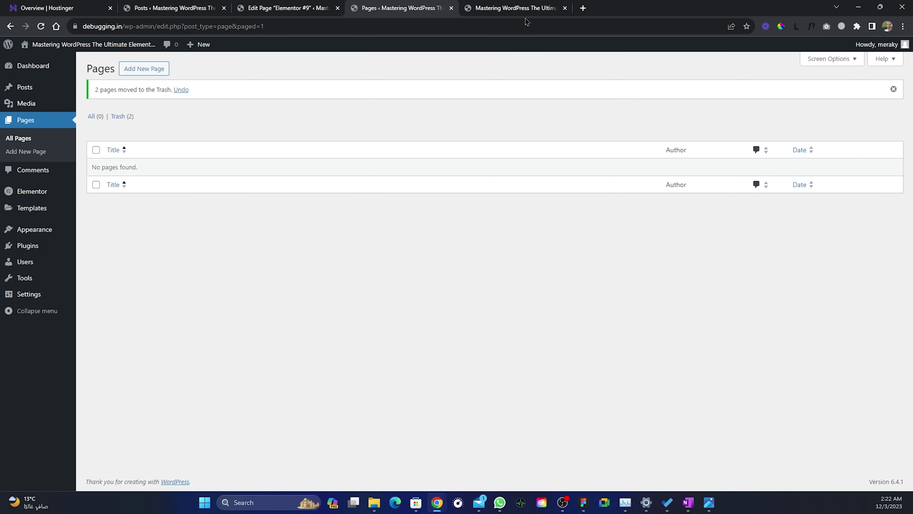
Step: Open the elementor.com website in a new browser tab
{"action": "left_click", "coordinate": [583, 7]}
{"action": "type", "text": "elem"}
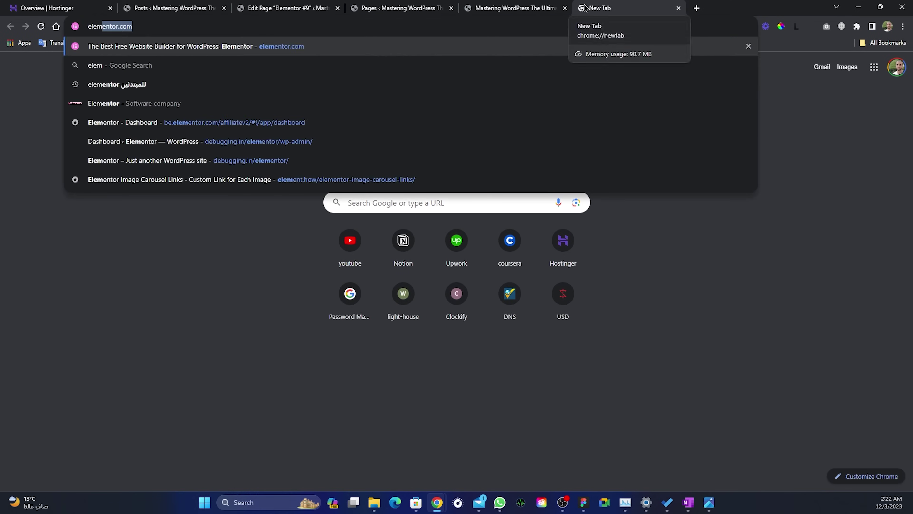
{"action": "key", "text": "Return"}
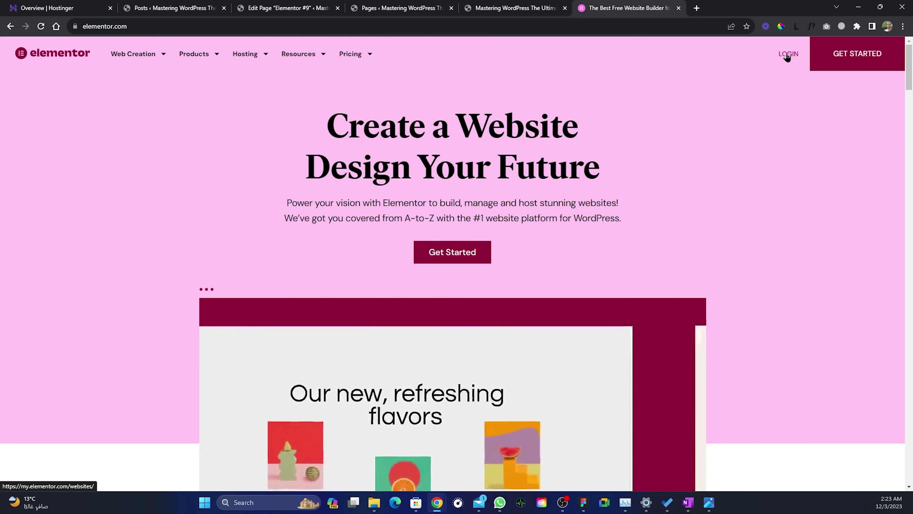
Step: Log in to the Elementor account and download the Elementor Pro Essential plugin
{"action": "left_click", "coordinate": [788, 57]}
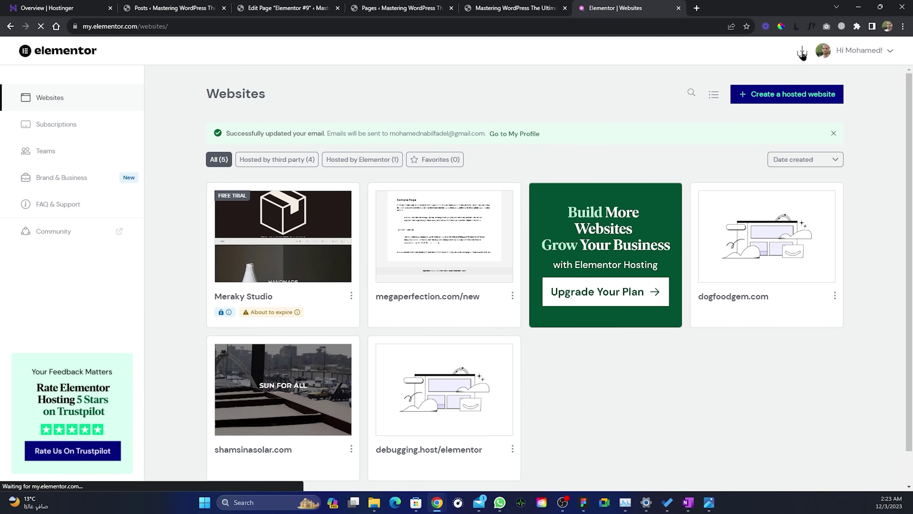
{"action": "left_click", "coordinate": [801, 52]}
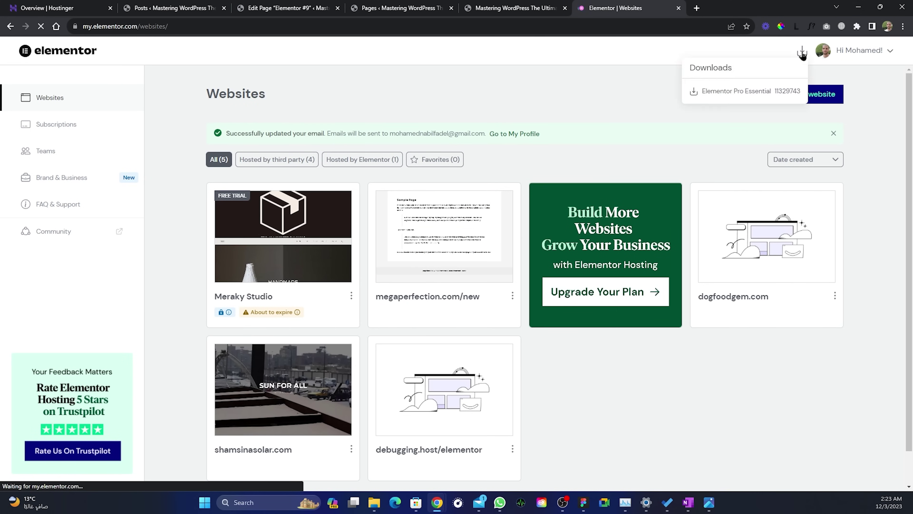
{"action": "left_click", "coordinate": [757, 96]}
Step: Install a new plugin on the WordPress site by uploading the downloaded elementor-pro-3.17.1.zip
{"action": "left_click", "coordinate": [169, 8]}
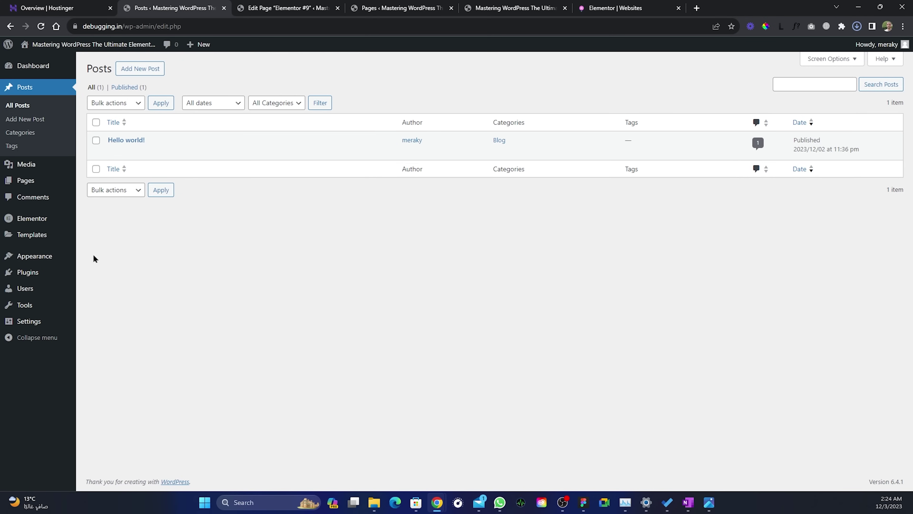
{"action": "left_click", "coordinate": [32, 272]}
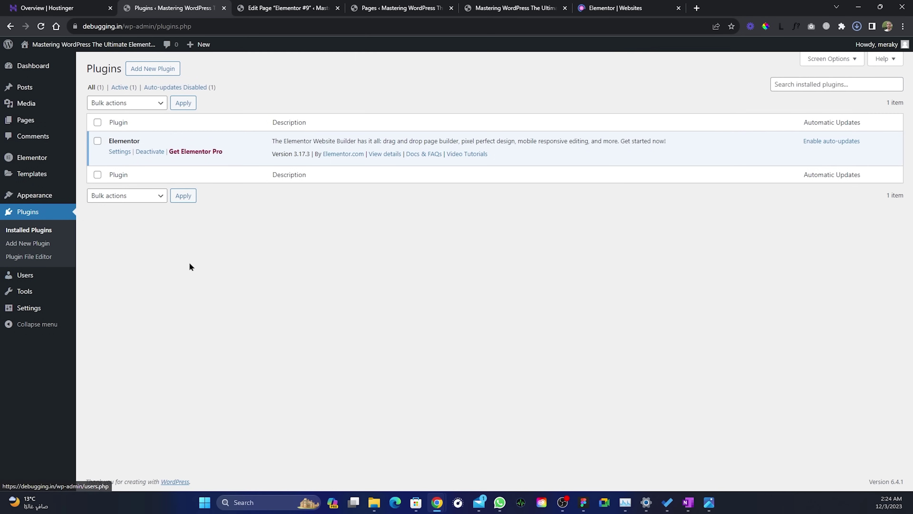
{"action": "left_click", "coordinate": [159, 70]}
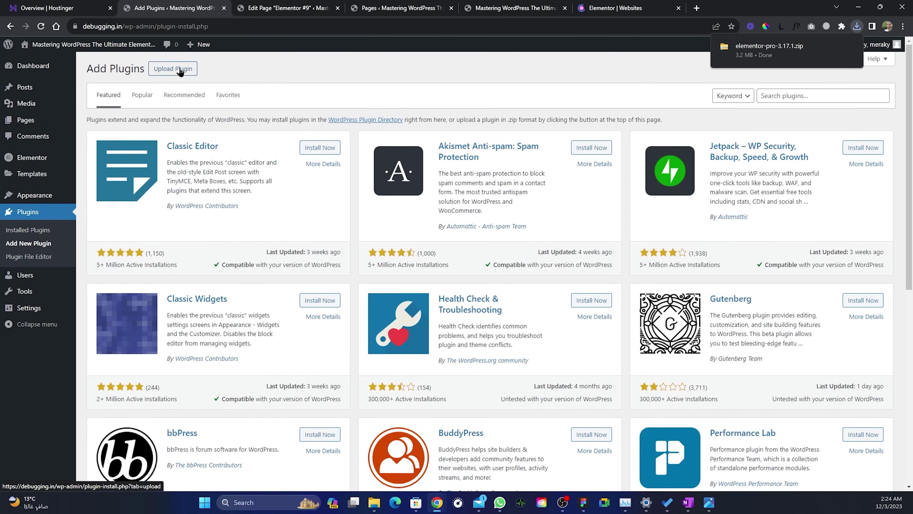
{"action": "left_click", "coordinate": [175, 71]}
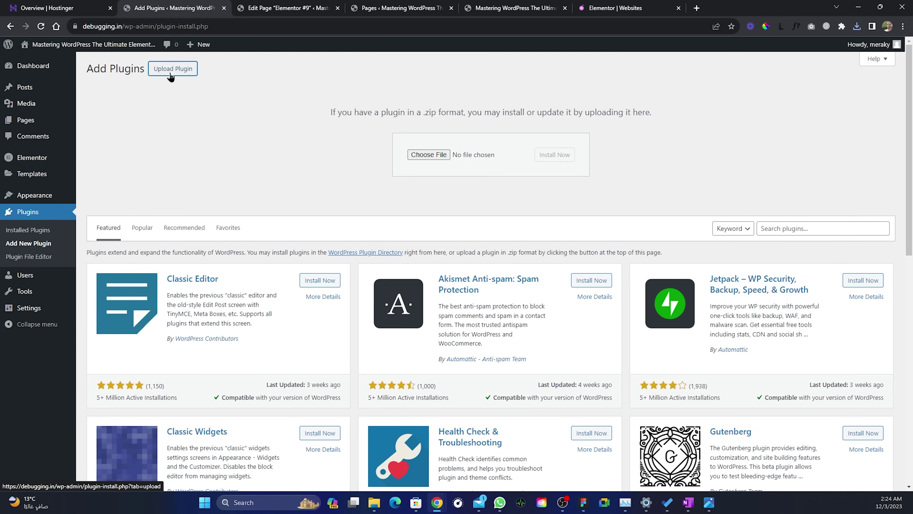
{"action": "left_click", "coordinate": [856, 26]}
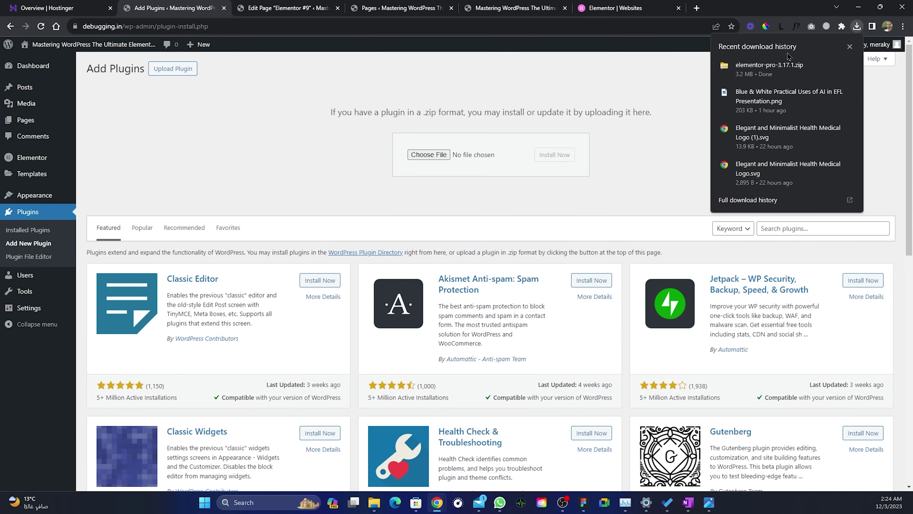
{"action": "left_click_drag", "start_coordinate": [768, 70], "coordinate": [435, 159]}
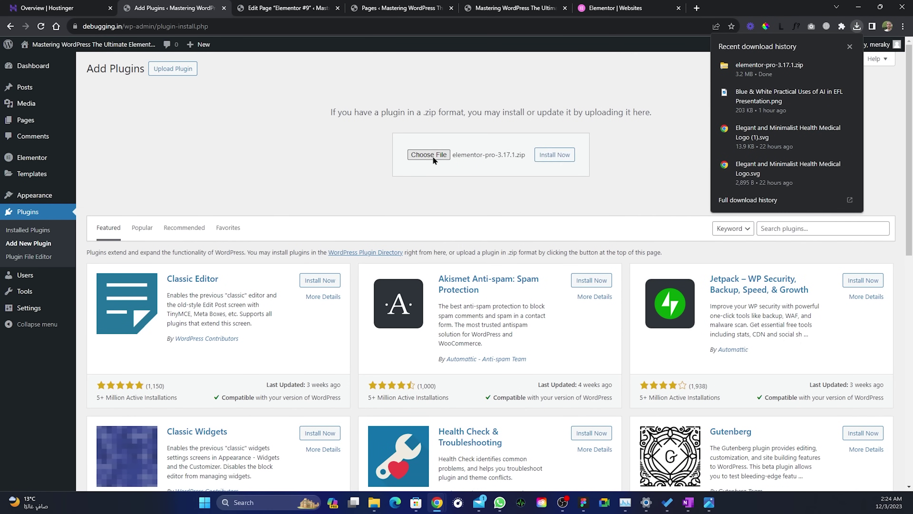
{"action": "left_click", "coordinate": [559, 160]}
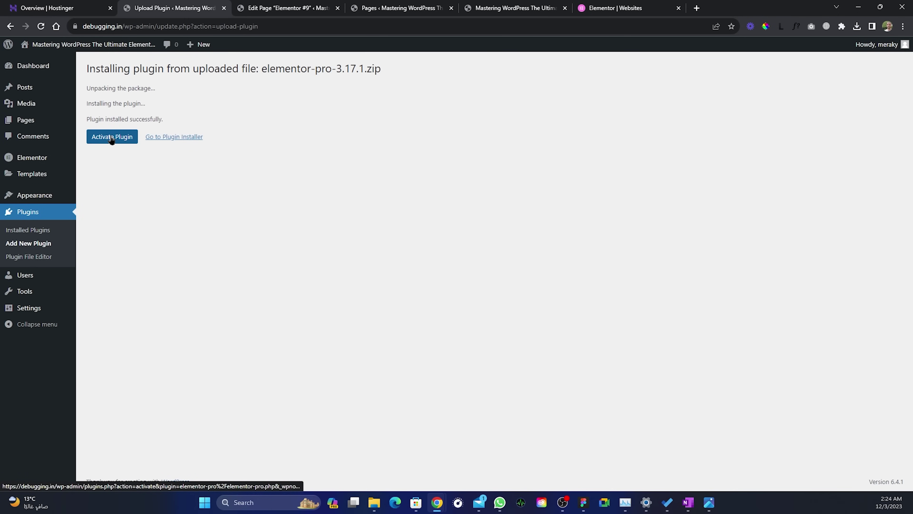
Step: Activate the Elementor Pro plugin, connect it to the Elementor account and activate its license
{"action": "left_click", "coordinate": [111, 139]}
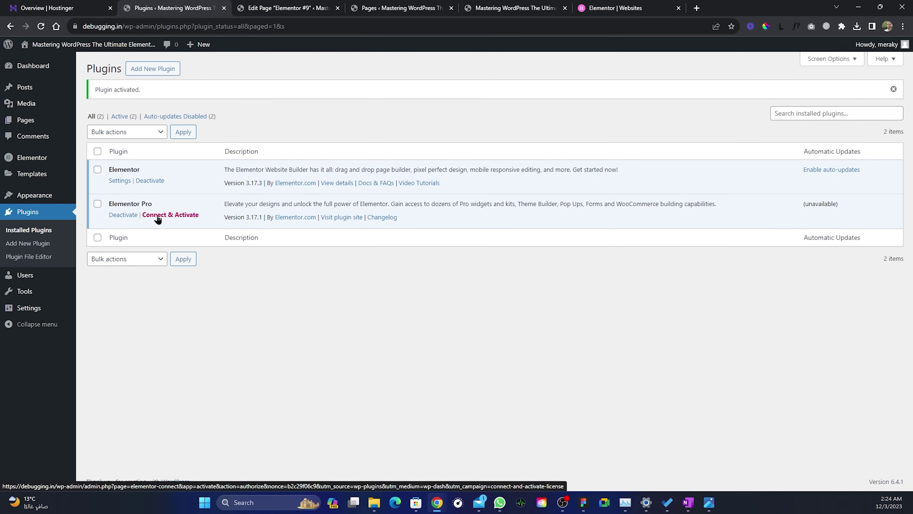
{"action": "left_click", "coordinate": [178, 215]}
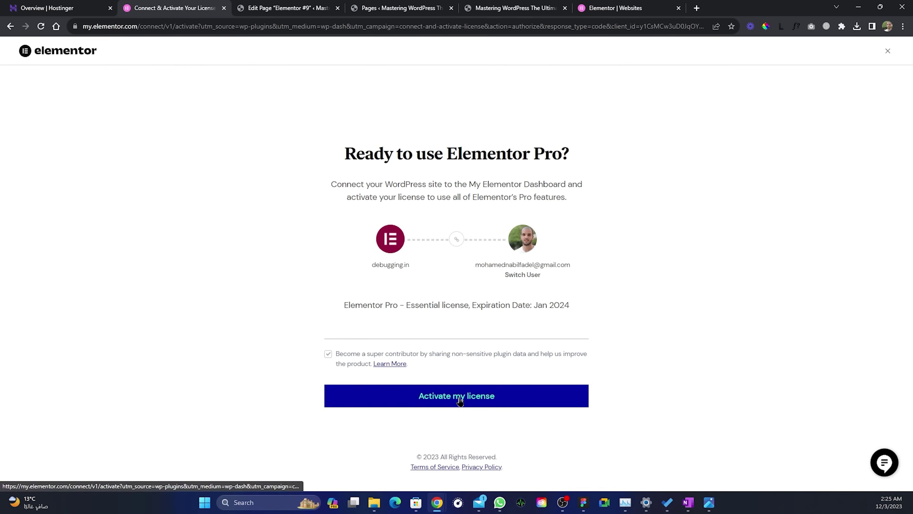
{"action": "left_click", "coordinate": [470, 404]}
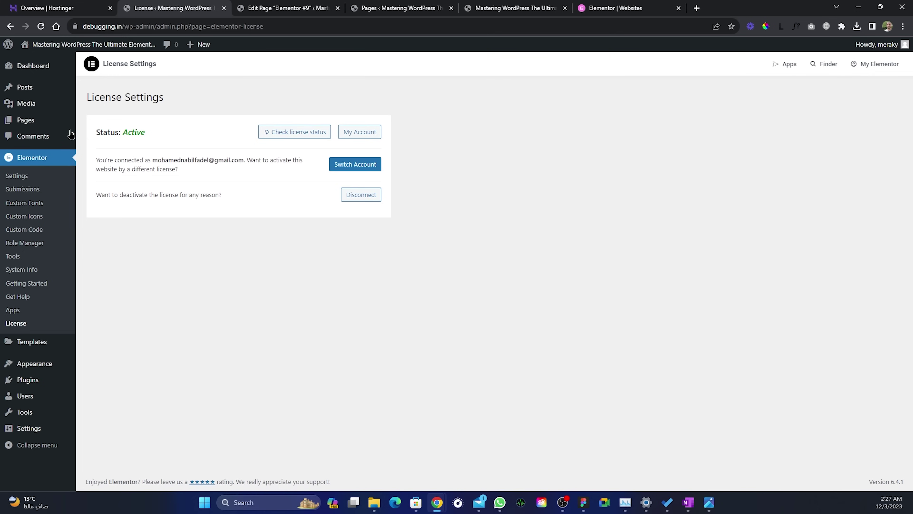
Step: Upload the site's prepared image files from the file explorer to the Media Library
{"action": "left_click", "coordinate": [26, 106]}
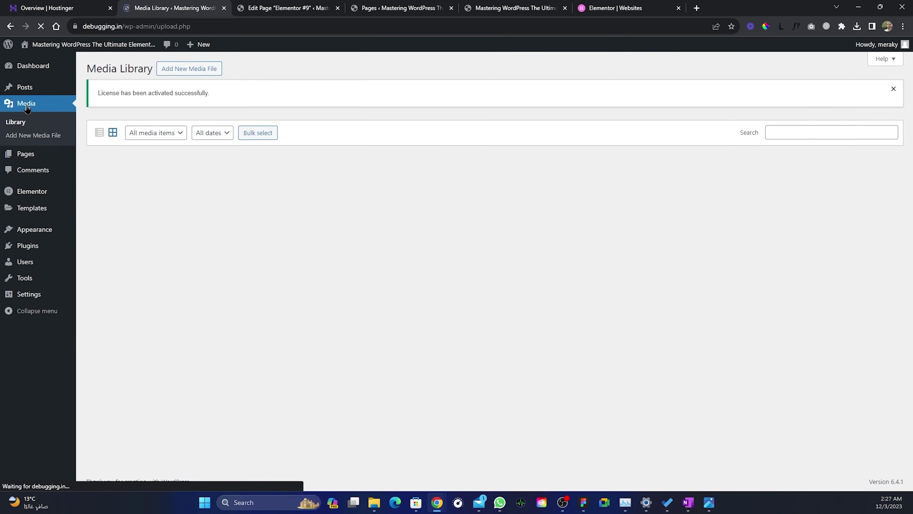
{"action": "key", "text": "alt+Tab"}
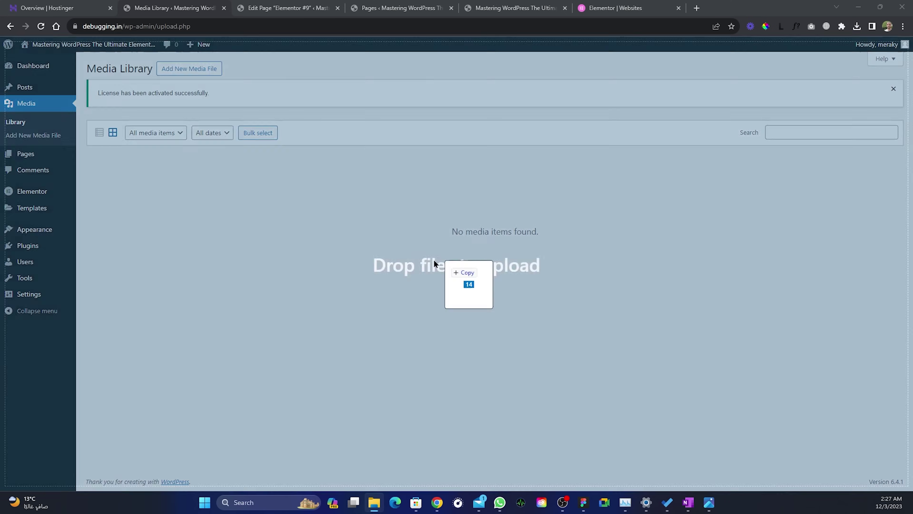
{"action": "left_click_drag", "start_coordinate": [434, 259], "coordinate": [393, 270]}
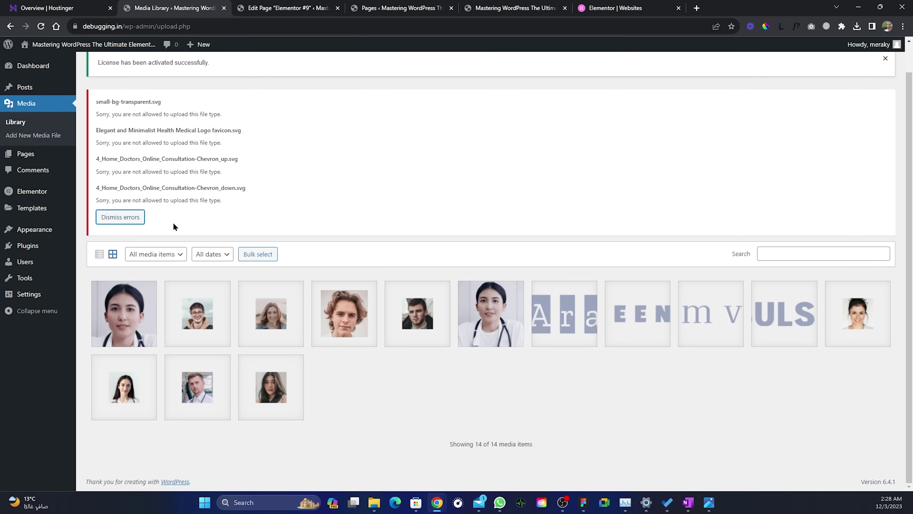
Step: Search the plugin directory for "svg", then install and activate the SVG Support plugin by Benbodhi
{"action": "mouse_move", "coordinate": [51, 246]}
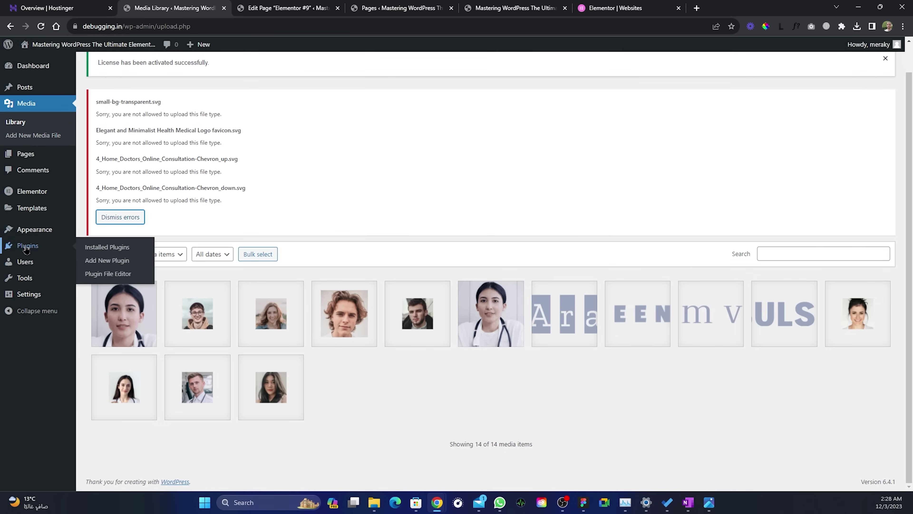
{"action": "left_click", "coordinate": [104, 266]}
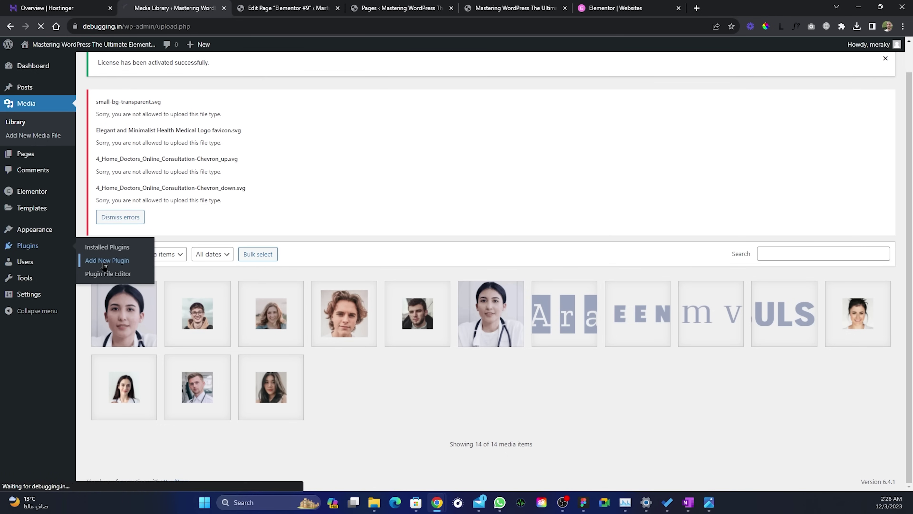
{"action": "left_click", "coordinate": [793, 94]}
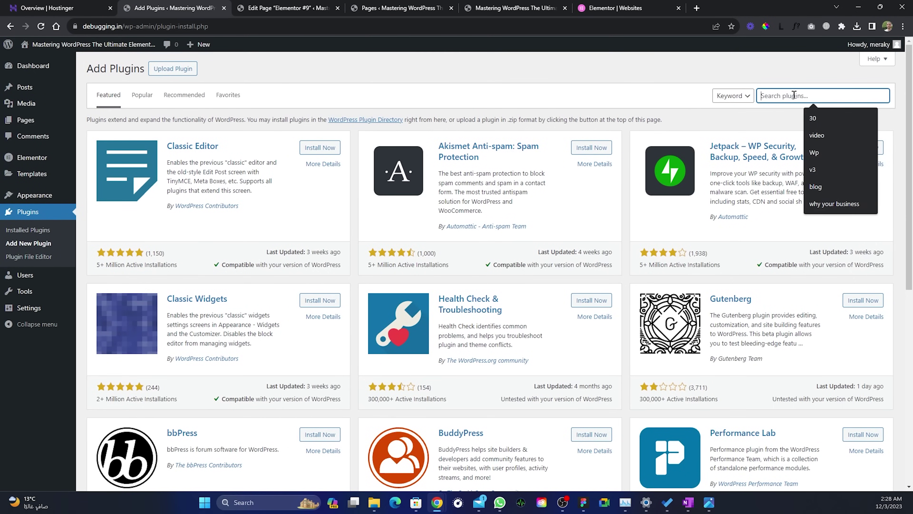
{"action": "type", "text": "svg"}
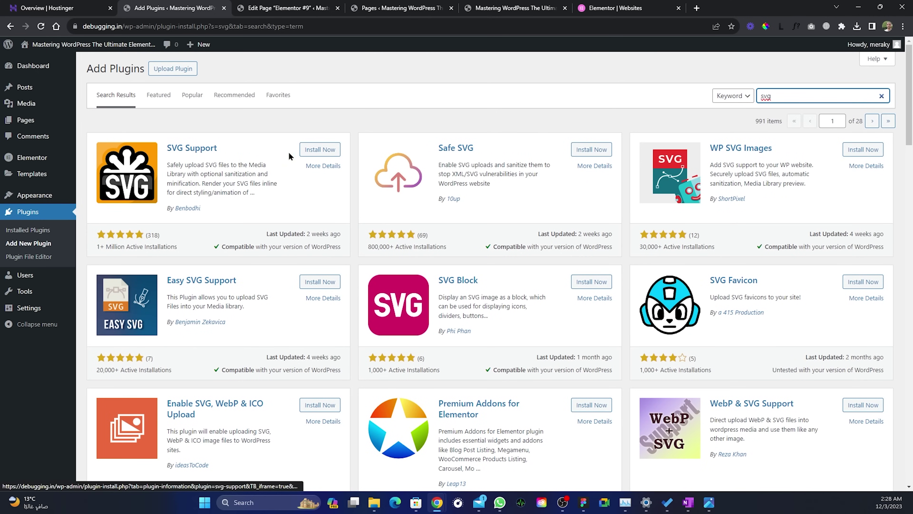
{"action": "left_click", "coordinate": [319, 149]}
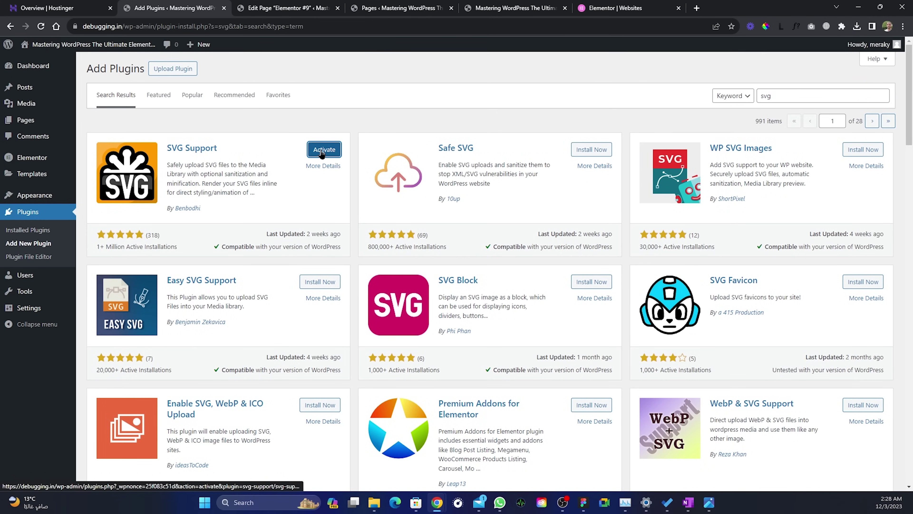
{"action": "left_click", "coordinate": [323, 152]}
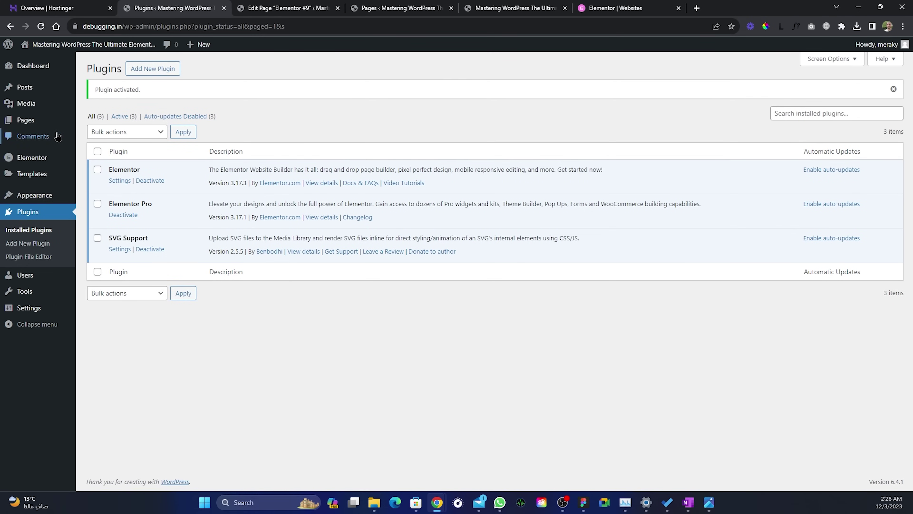
Step: Upload the logo, favicon, chevron-up and chevron-down SVG files to the Media Library and open the uploaded favicon item
{"action": "left_click", "coordinate": [26, 103]}
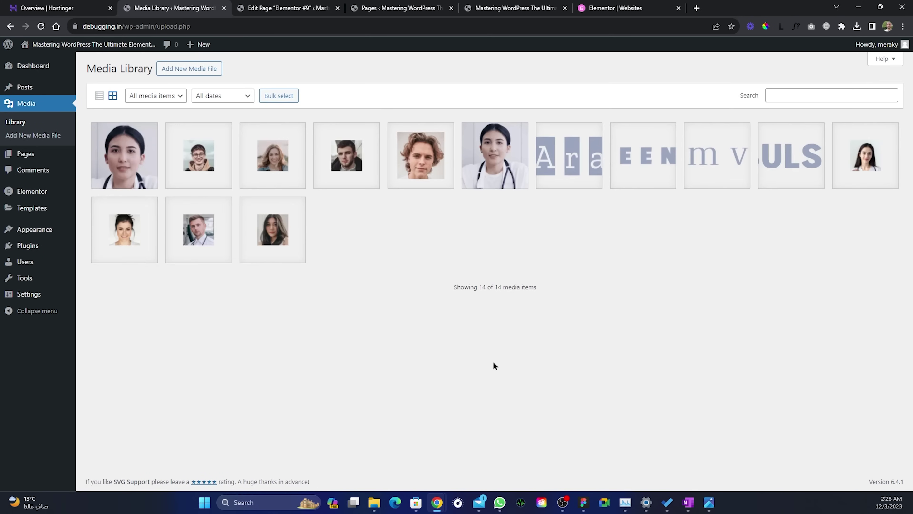
{"action": "key", "text": "alt+Tab"}
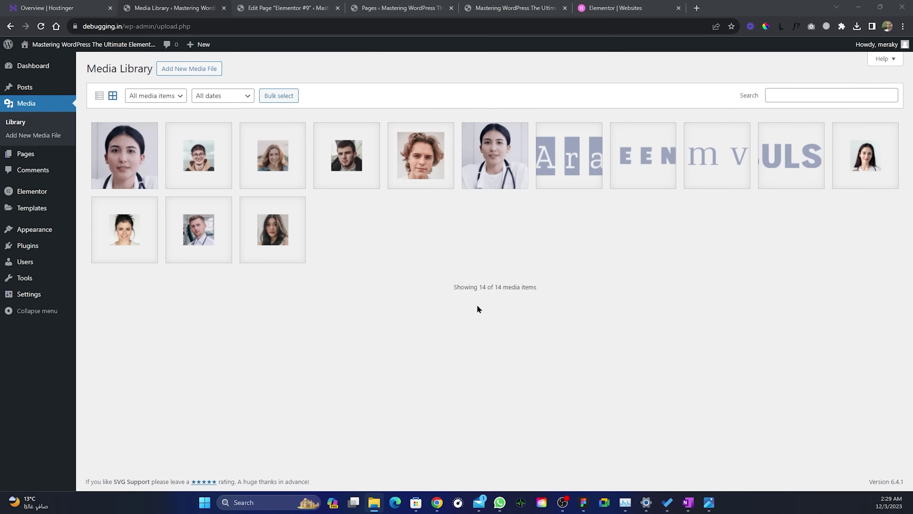
{"action": "left_click_drag", "start_coordinate": [477, 306], "coordinate": [503, 300]}
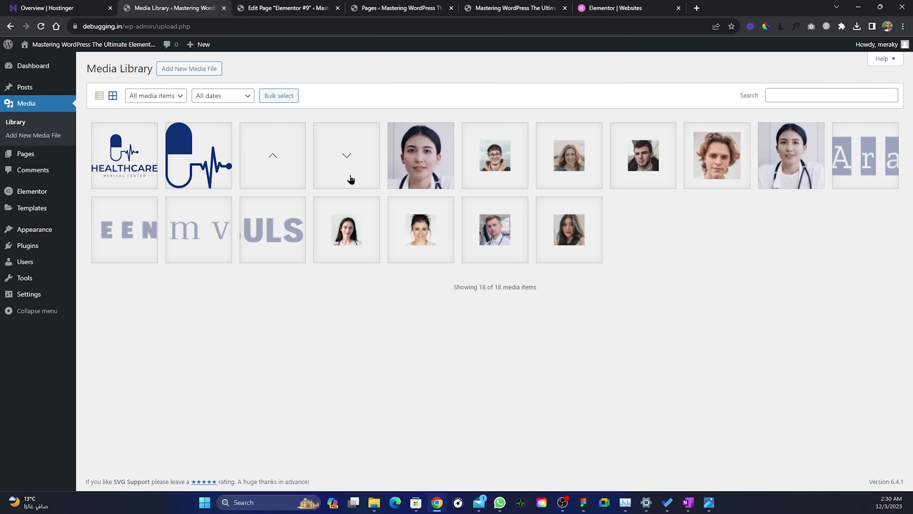
{"action": "left_click", "coordinate": [197, 175]}
{"action": "double_click", "coordinate": [765, 103]}
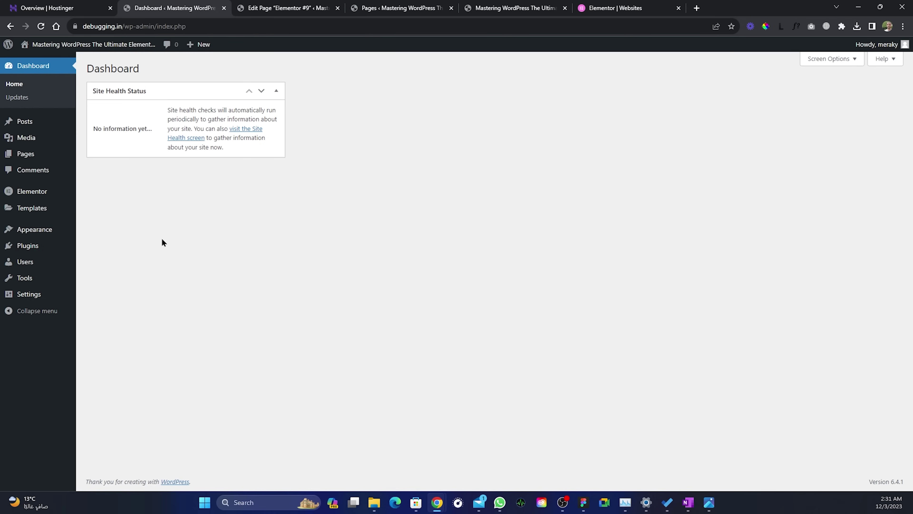
Step: Open the Theme Builder in a separate tab, close the leftover page-edit, Pages, site and Elementor account tabs, and switch to it
{"action": "mouse_move", "coordinate": [11, 208]}
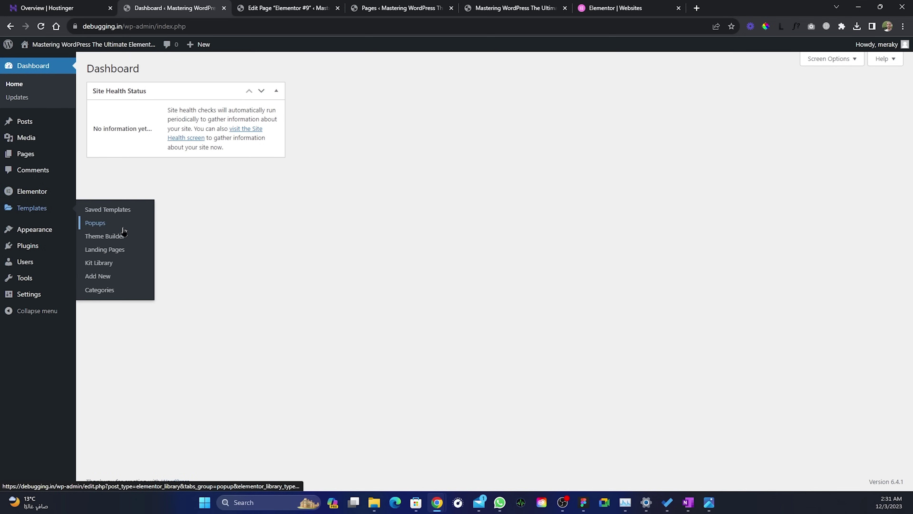
{"action": "middle_click", "coordinate": [112, 240]}
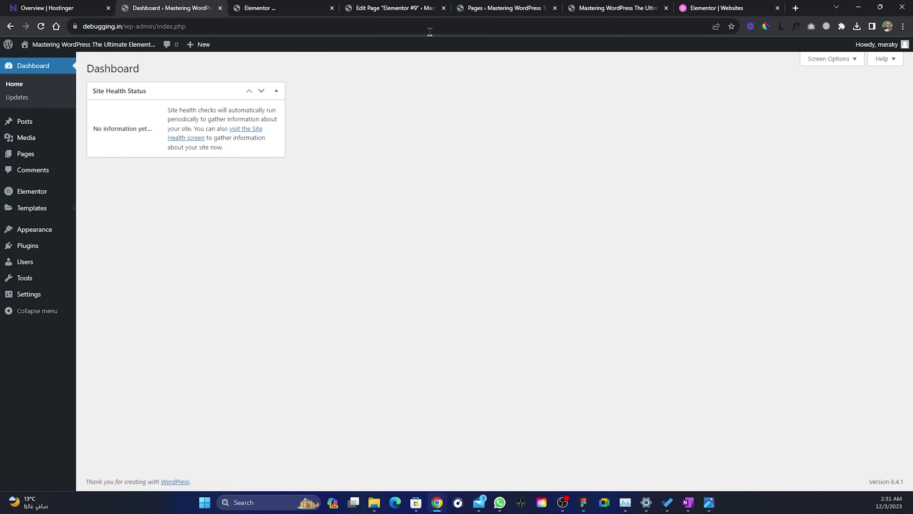
{"action": "left_click", "coordinate": [444, 8]}
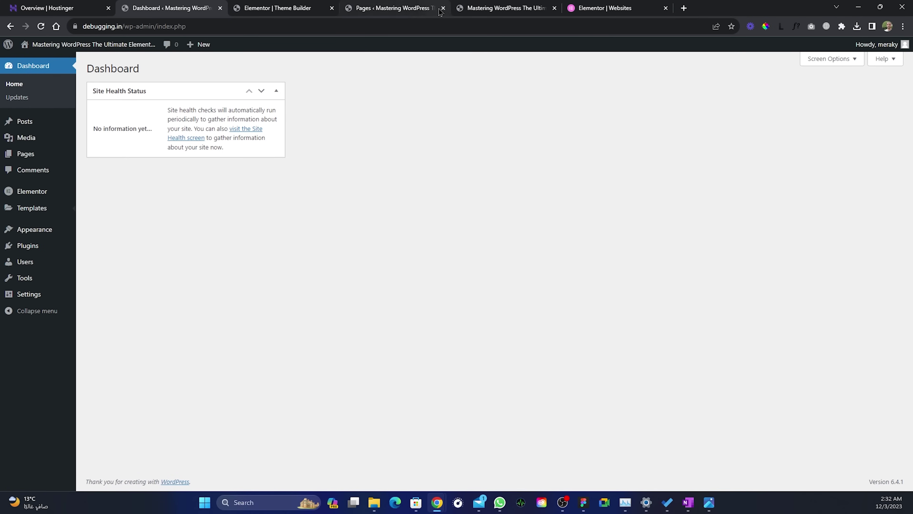
{"action": "left_click", "coordinate": [443, 8]}
{"action": "left_click", "coordinate": [444, 7]}
{"action": "left_click", "coordinate": [443, 8]}
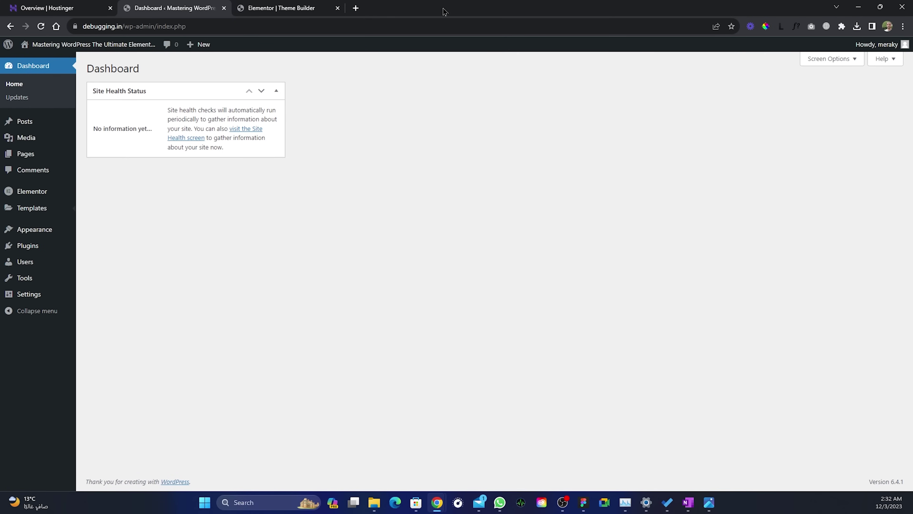
{"action": "left_click", "coordinate": [310, 7]}
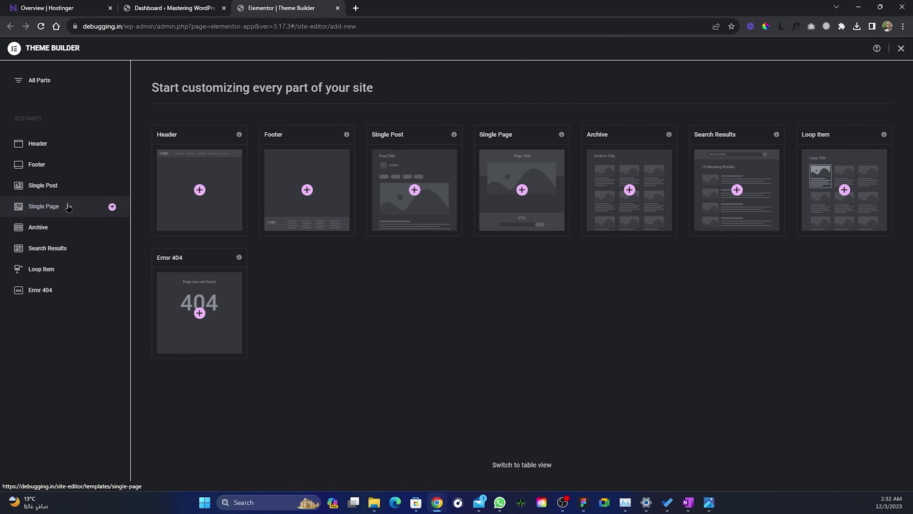
Step: Create a new Header template in the Theme Builder and dismiss the template library to start from a blank canvas
{"action": "left_click", "coordinate": [59, 147]}
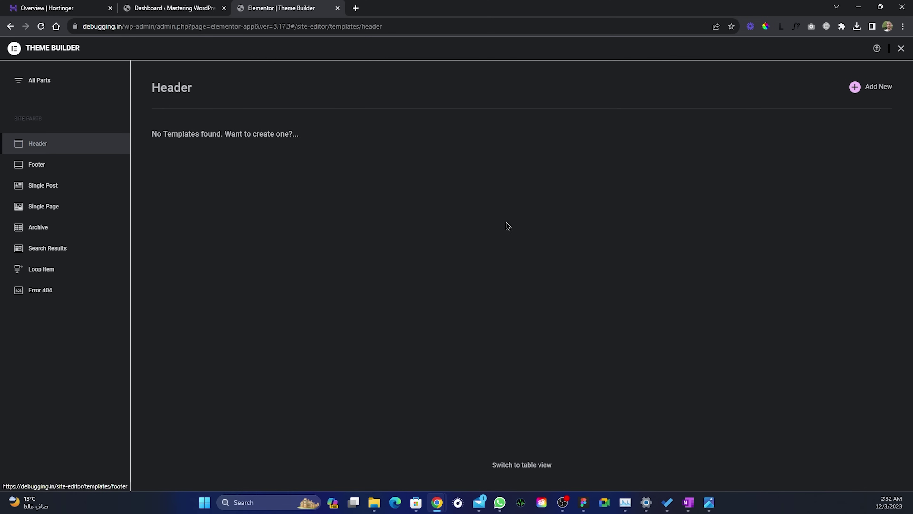
{"action": "left_click", "coordinate": [876, 92]}
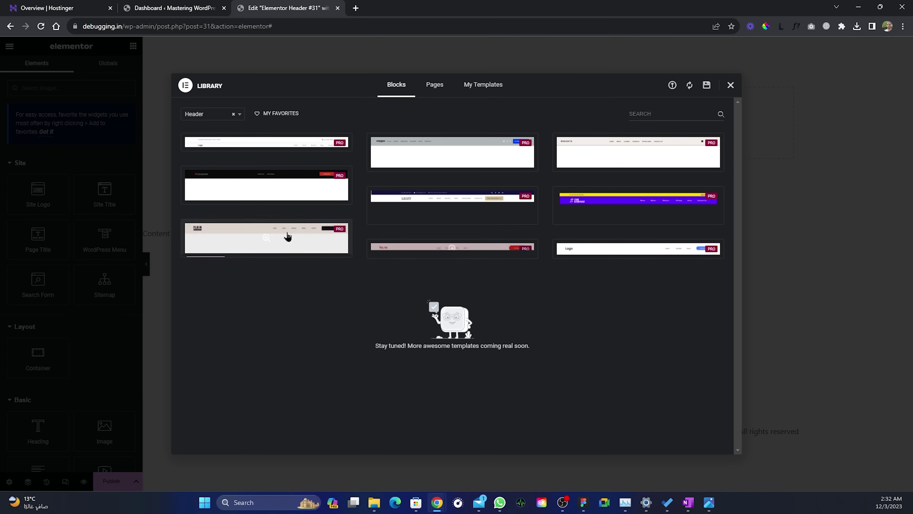
{"action": "left_click", "coordinate": [731, 86]}
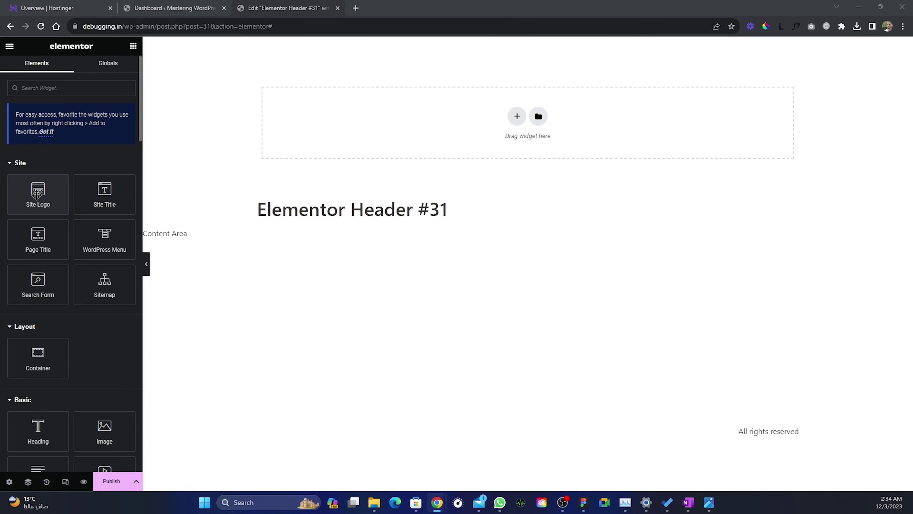
Step: Add a Site Logo widget to the empty header area and show the Navigator structure
{"action": "left_click_drag", "start_coordinate": [36, 194], "coordinate": [441, 120]}
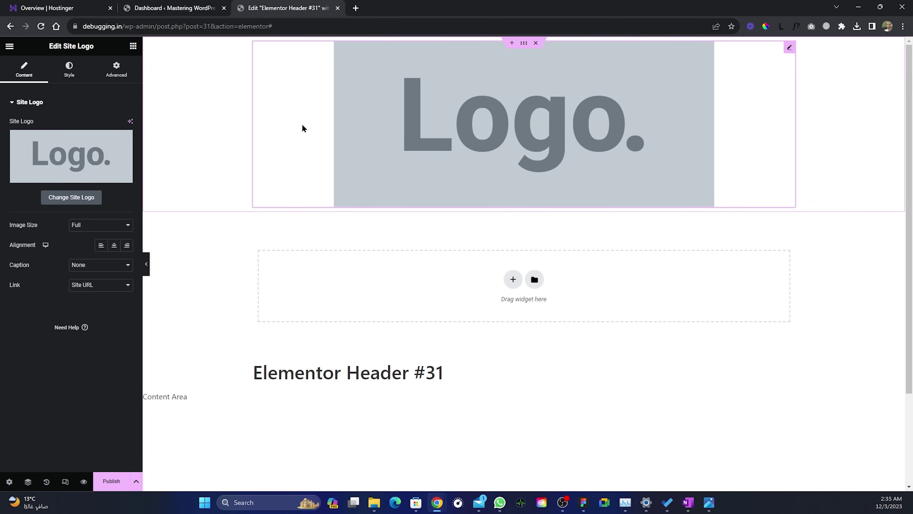
{"action": "left_click", "coordinate": [28, 482]}
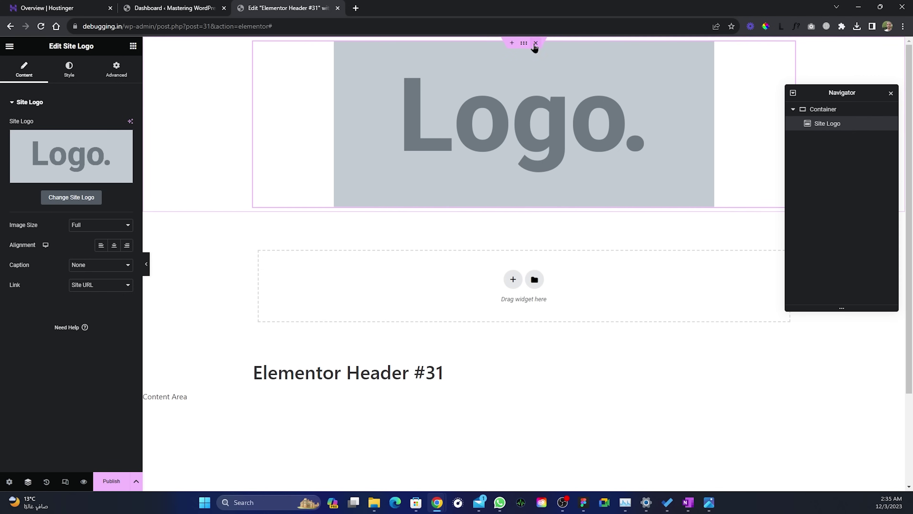
Step: Delete the container that holds the Site Logo widget from the header canvas
{"action": "left_click", "coordinate": [535, 43]}
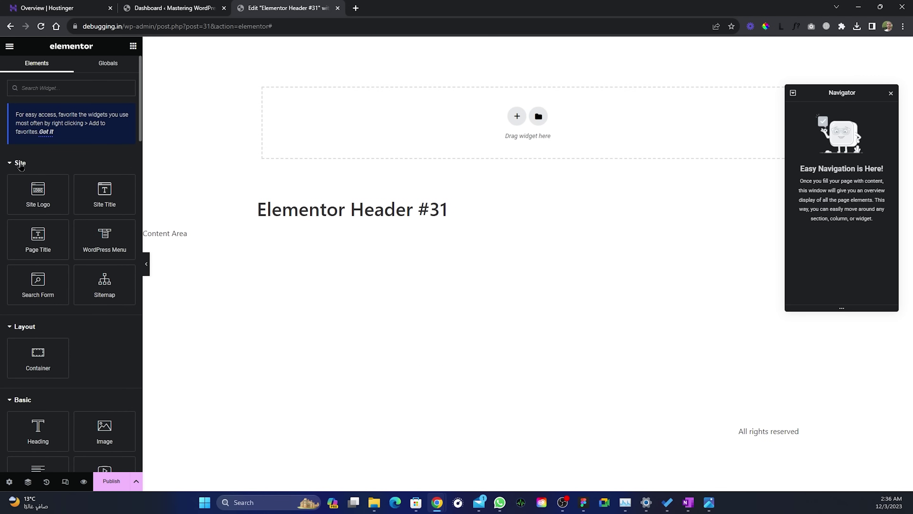
Step: Examine the Site, Layout, Basic, Pro and General widget categories by collapsing and expanding them
{"action": "left_click", "coordinate": [8, 164]}
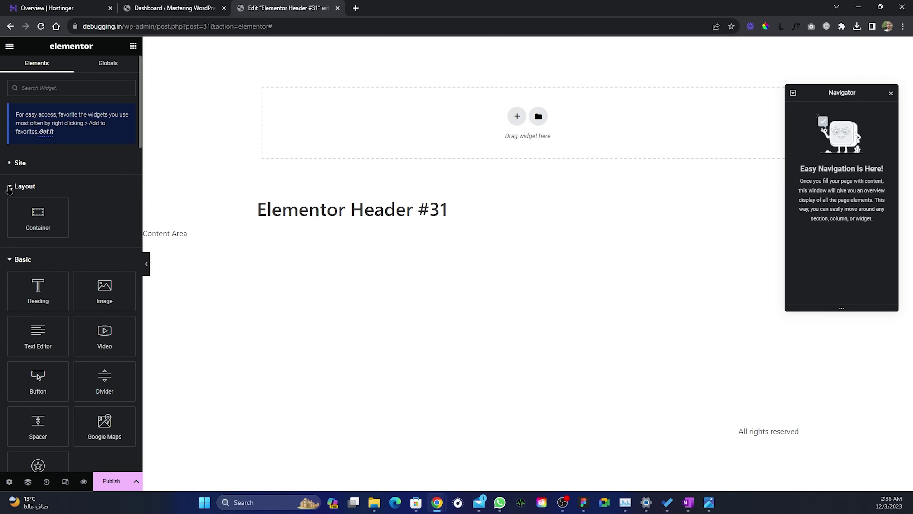
{"action": "left_click", "coordinate": [10, 186]}
{"action": "left_click", "coordinate": [10, 210]}
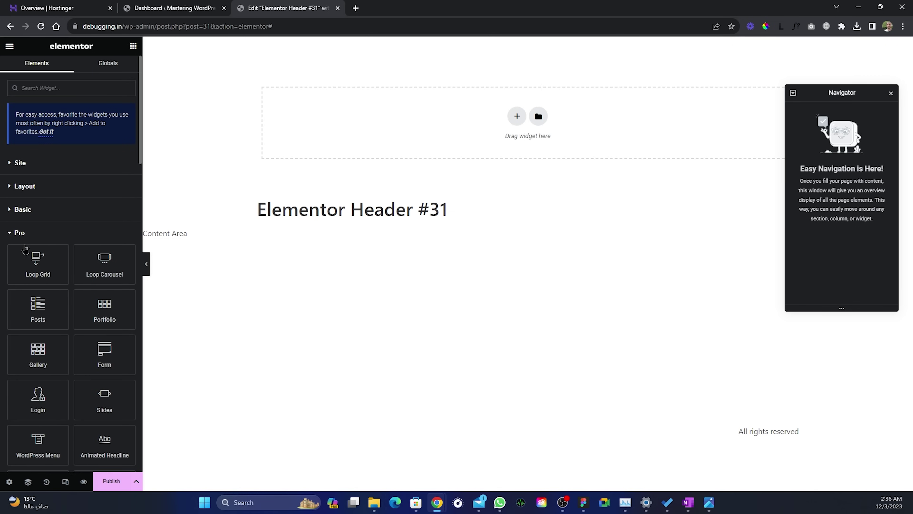
{"action": "scroll", "coordinate": [25, 248], "scroll_direction": "down", "scroll_amount": 5}
{"action": "scroll", "coordinate": [31, 265], "scroll_direction": "up", "scroll_amount": 5}
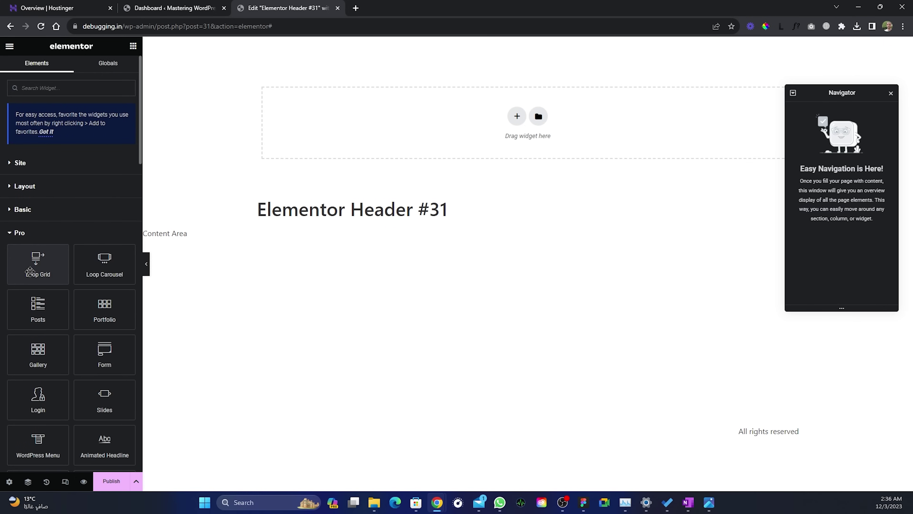
{"action": "left_click", "coordinate": [10, 235]}
{"action": "scroll", "coordinate": [61, 312], "scroll_direction": "down", "scroll_amount": 10}
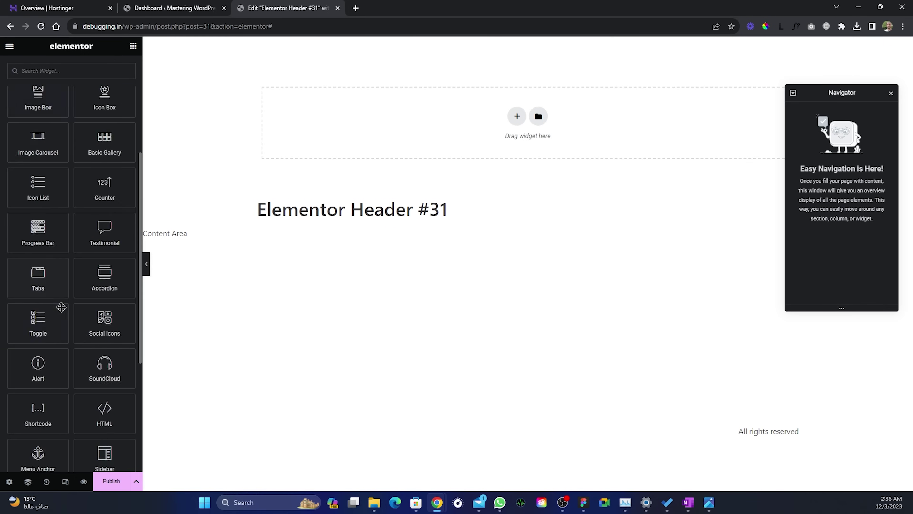
{"action": "scroll", "coordinate": [58, 309], "scroll_direction": "up", "scroll_amount": 10}
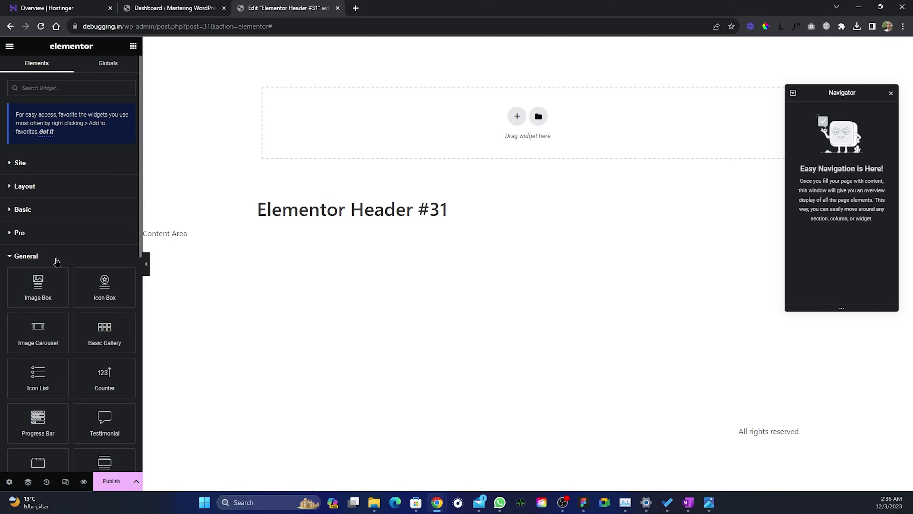
{"action": "left_click", "coordinate": [14, 256]}
{"action": "left_click", "coordinate": [14, 256]}
{"action": "left_click", "coordinate": [11, 232]}
{"action": "left_click", "coordinate": [11, 209]}
{"action": "left_click", "coordinate": [11, 186]}
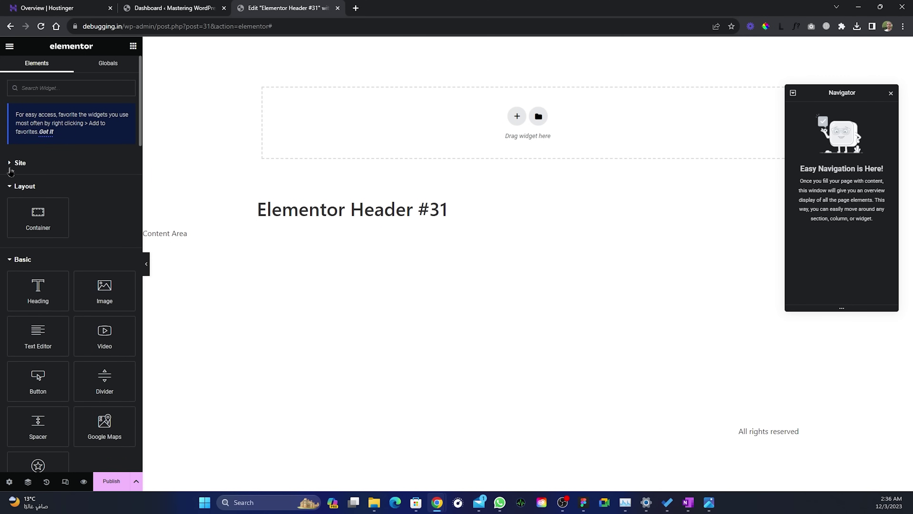
{"action": "left_click", "coordinate": [9, 164]}
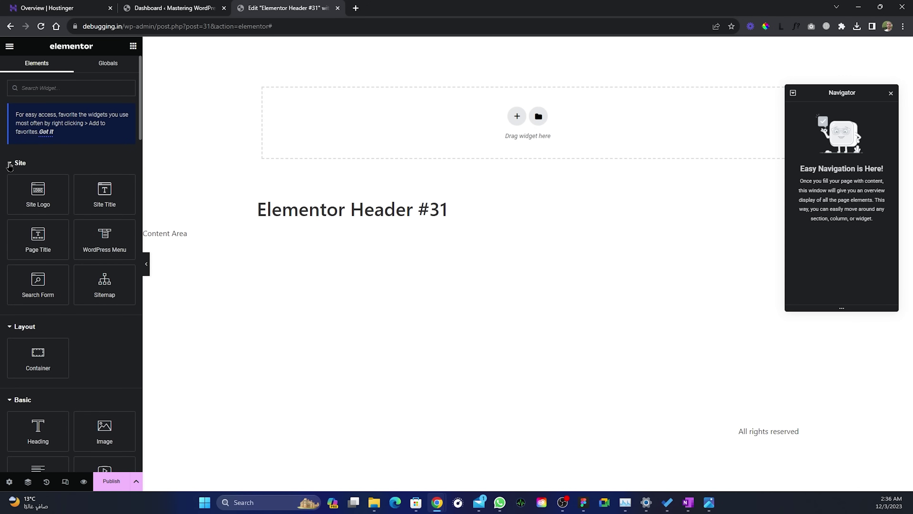
Step: Open the finished site at debugging.in/elementor in a new tab to examine its header layout, and return to the header editor
{"action": "left_click", "coordinate": [356, 7]}
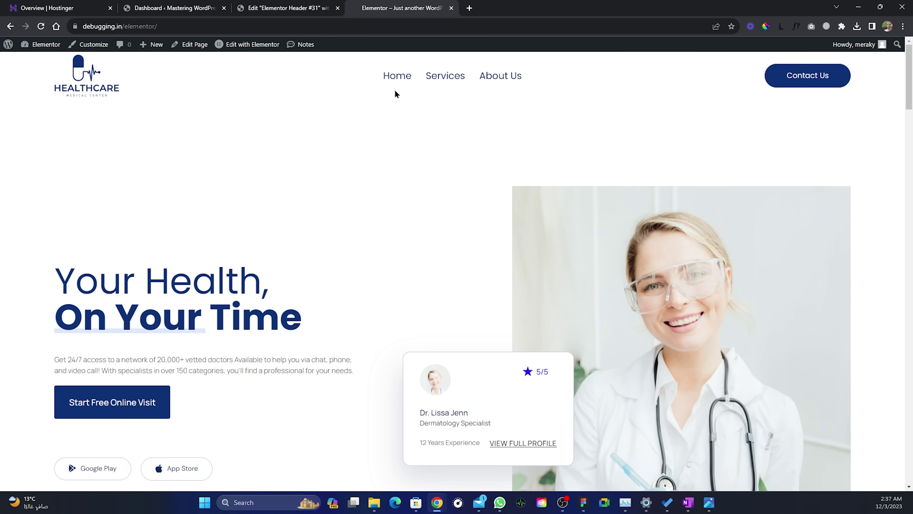
{"action": "left_click", "coordinate": [284, 9]}
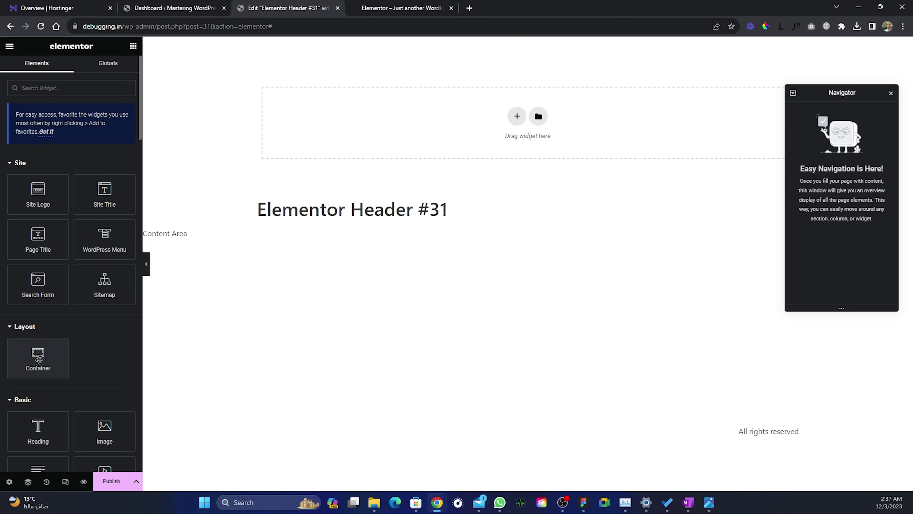
Step: Add a container to the empty header canvas and nest a second container inside it
{"action": "left_click_drag", "start_coordinate": [39, 358], "coordinate": [416, 126]}
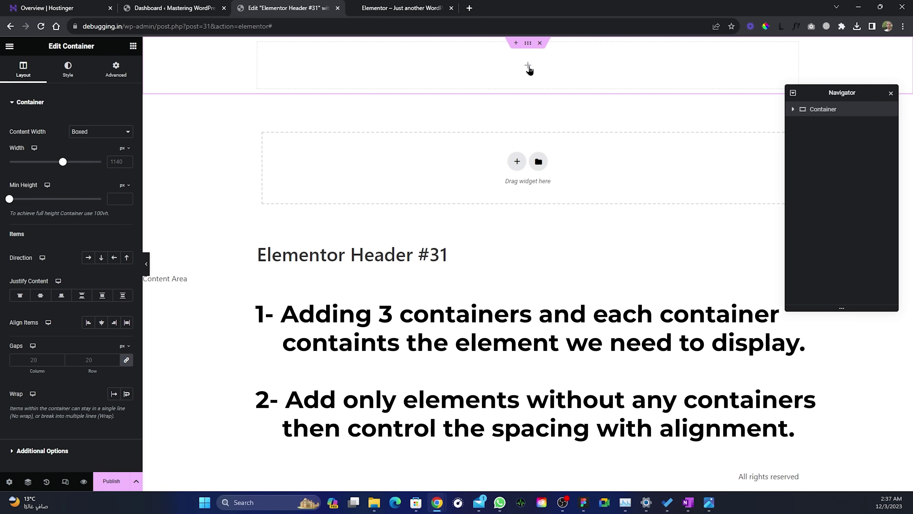
{"action": "left_click", "coordinate": [133, 47]}
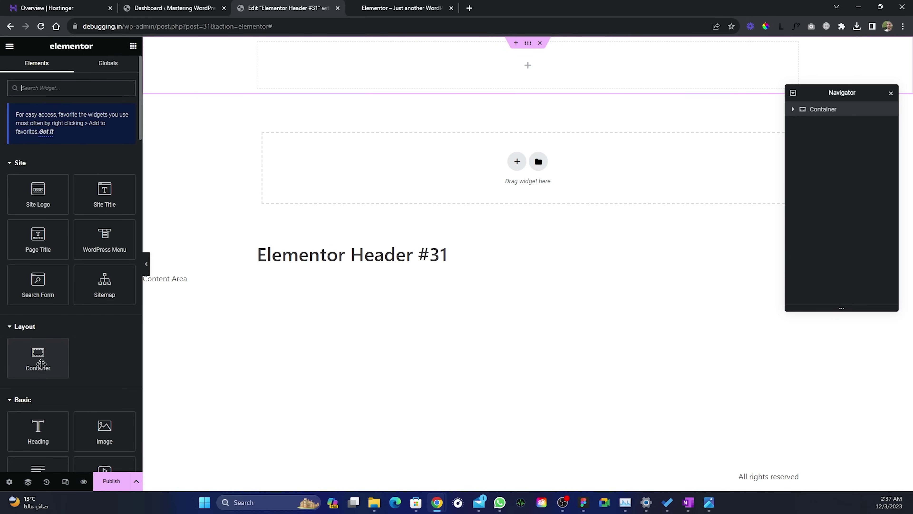
{"action": "left_click_drag", "start_coordinate": [39, 360], "coordinate": [418, 74]}
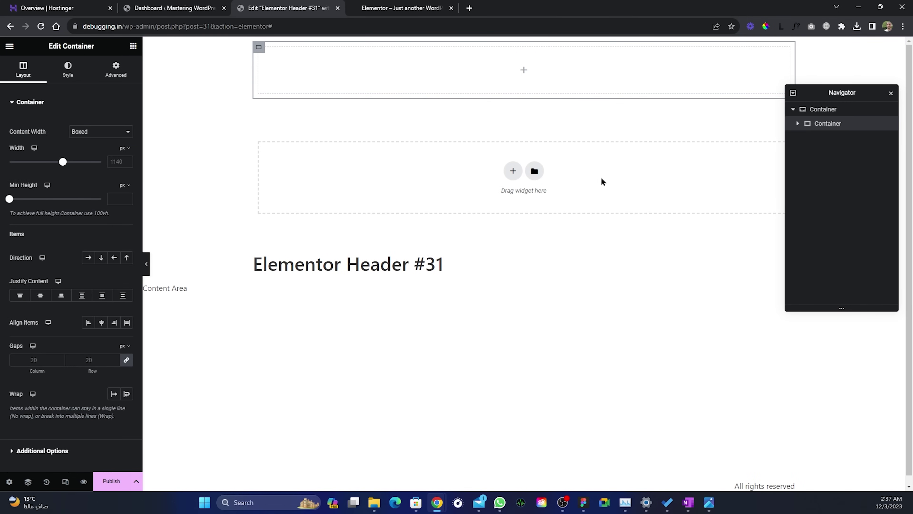
Step: Duplicate the inner container twice and set the outer container's direction to a horizontal row
{"action": "right_click", "coordinate": [829, 126]}
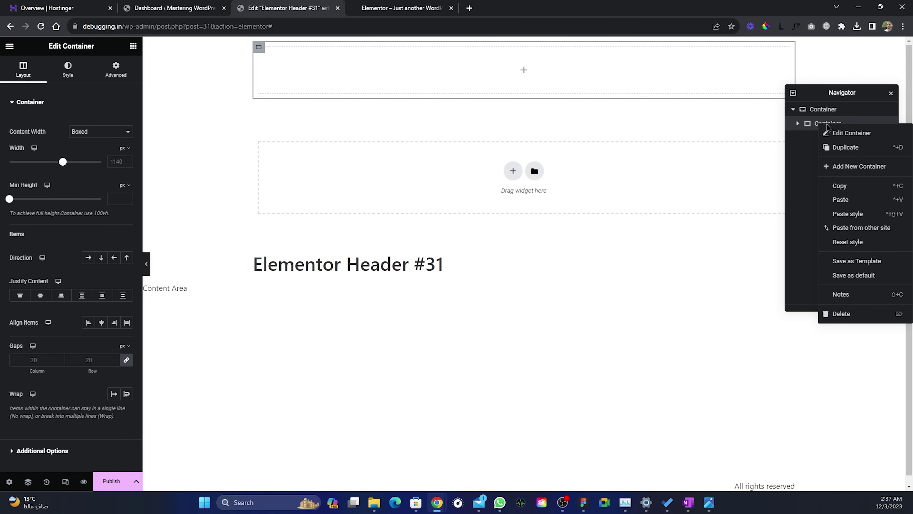
{"action": "left_click", "coordinate": [845, 148]}
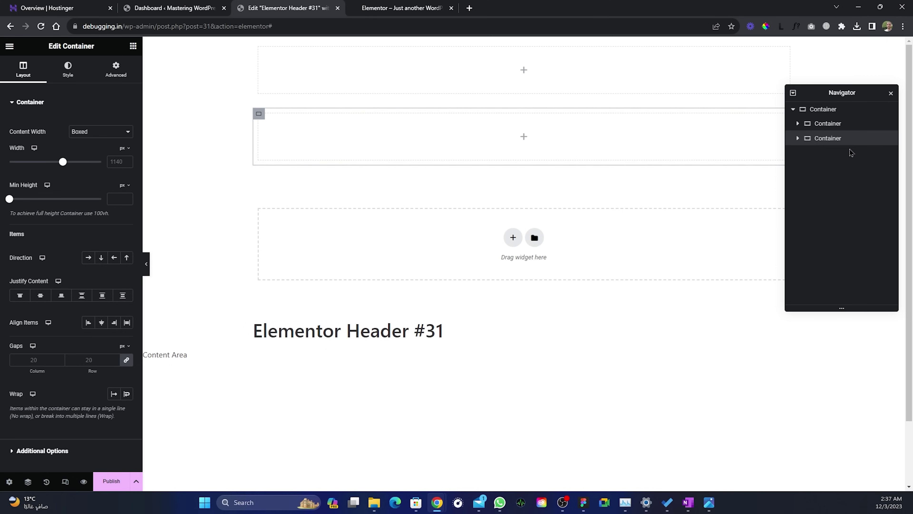
{"action": "right_click", "coordinate": [828, 140]}
{"action": "left_click", "coordinate": [848, 161]}
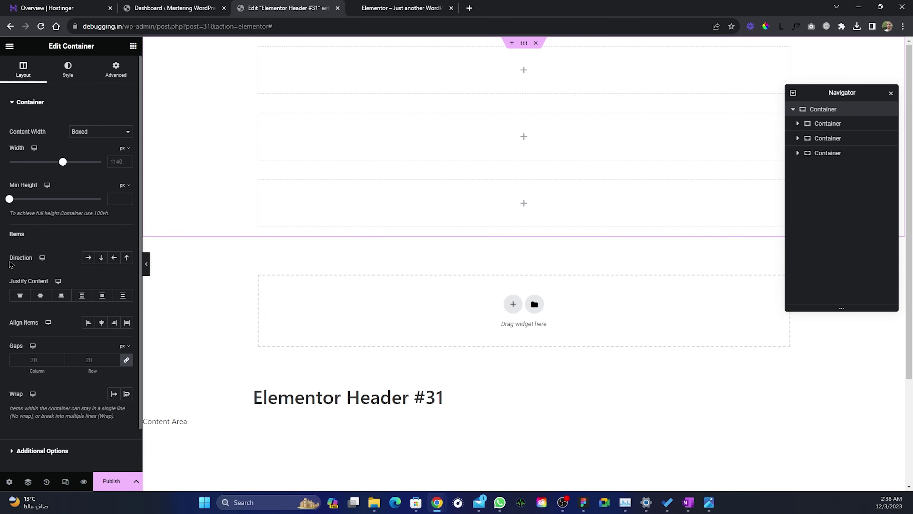
{"action": "left_click", "coordinate": [88, 257]}
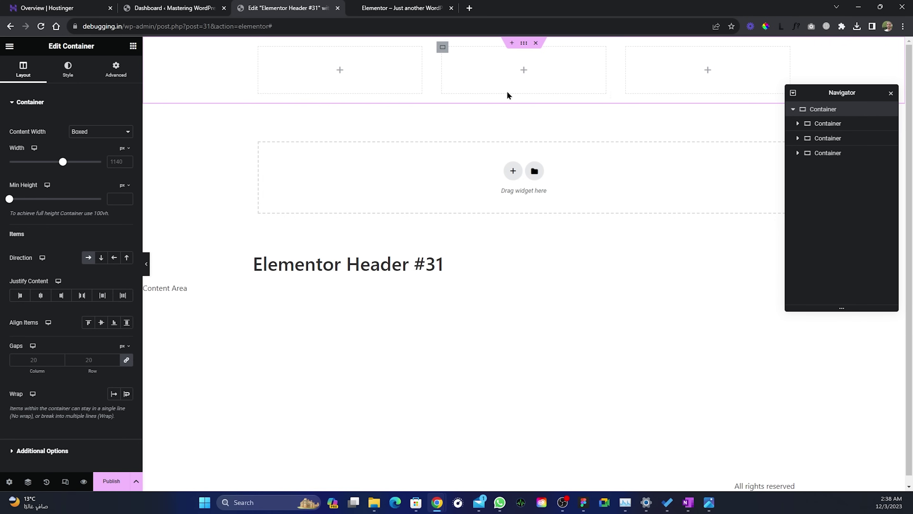
Step: Place a Site Logo widget in the first inner container, a WordPress Menu in the second and a Button in the third
{"action": "left_click", "coordinate": [339, 73]}
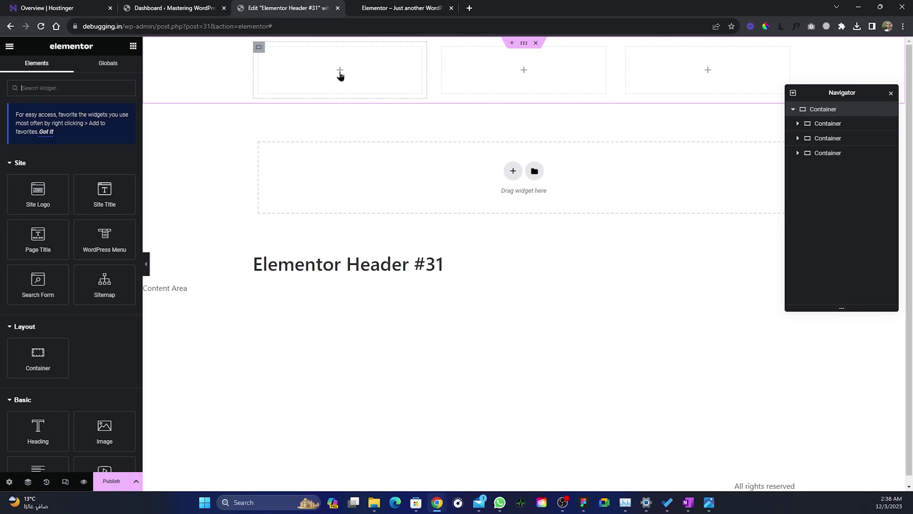
{"action": "left_click_drag", "start_coordinate": [38, 191], "coordinate": [337, 81]}
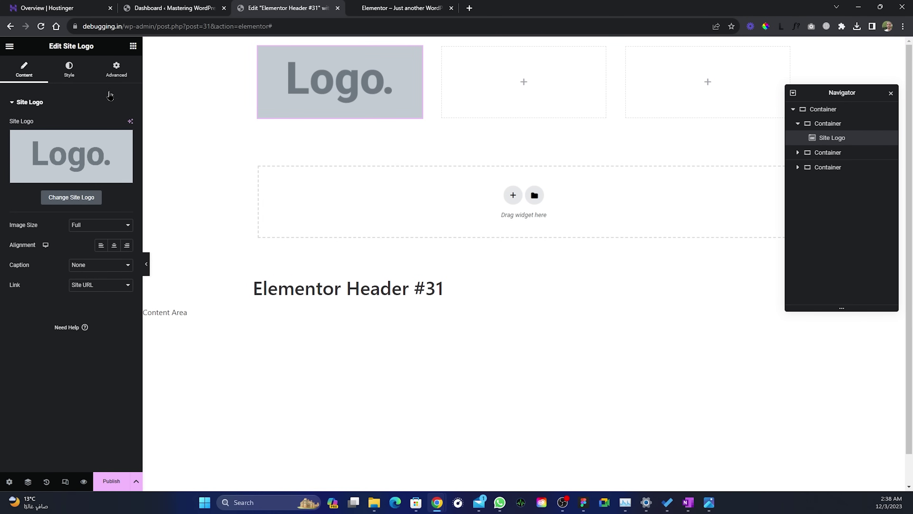
{"action": "left_click", "coordinate": [133, 46]}
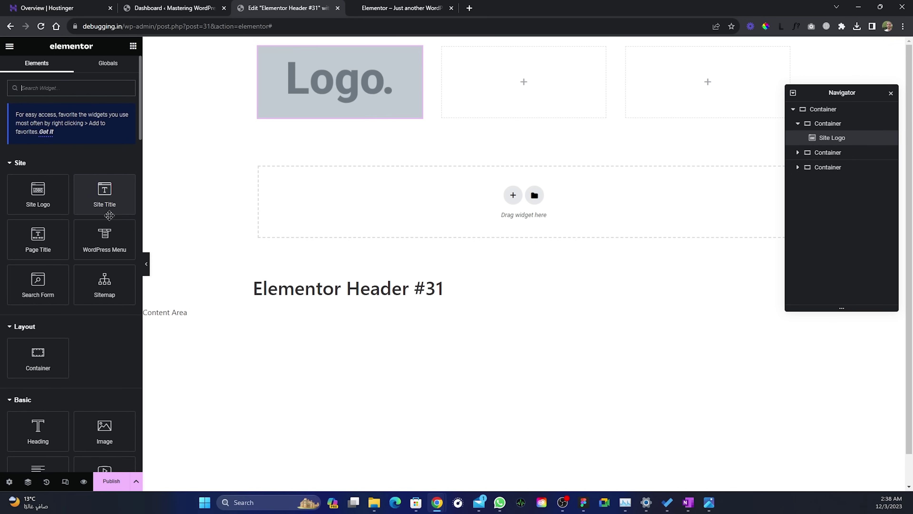
{"action": "left_click_drag", "start_coordinate": [105, 237], "coordinate": [537, 83]}
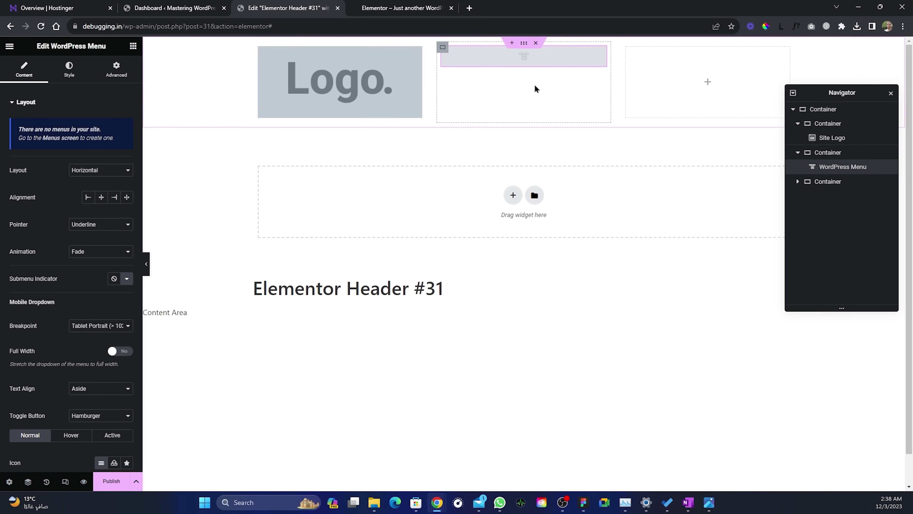
{"action": "left_click", "coordinate": [708, 81]}
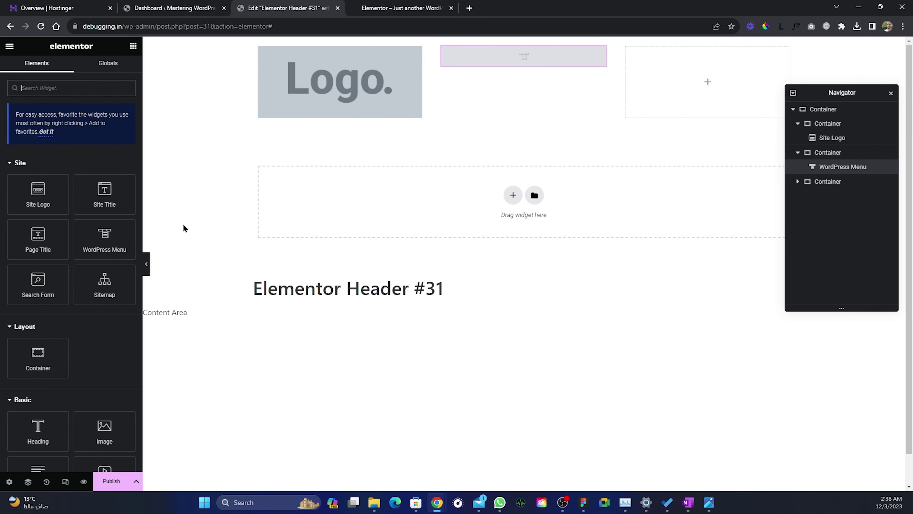
{"action": "scroll", "coordinate": [111, 327], "scroll_direction": "down", "scroll_amount": 5}
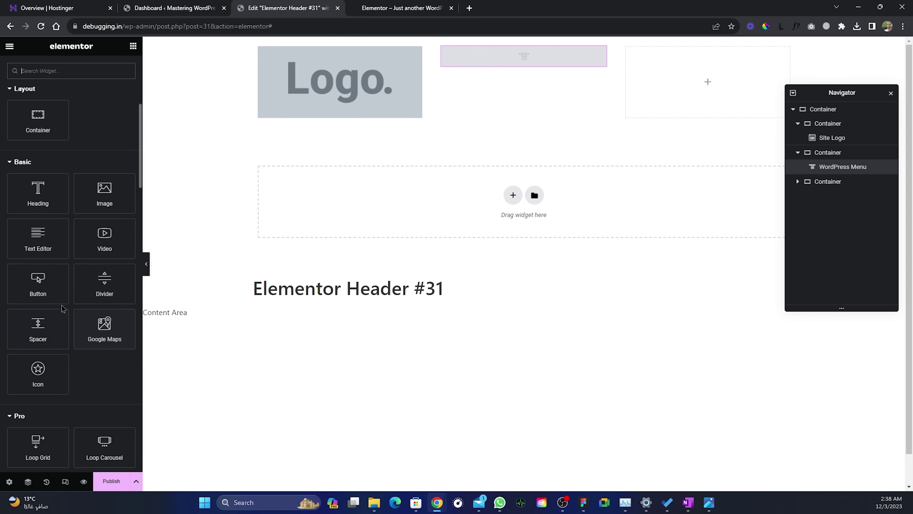
{"action": "left_click_drag", "start_coordinate": [36, 282], "coordinate": [686, 85]}
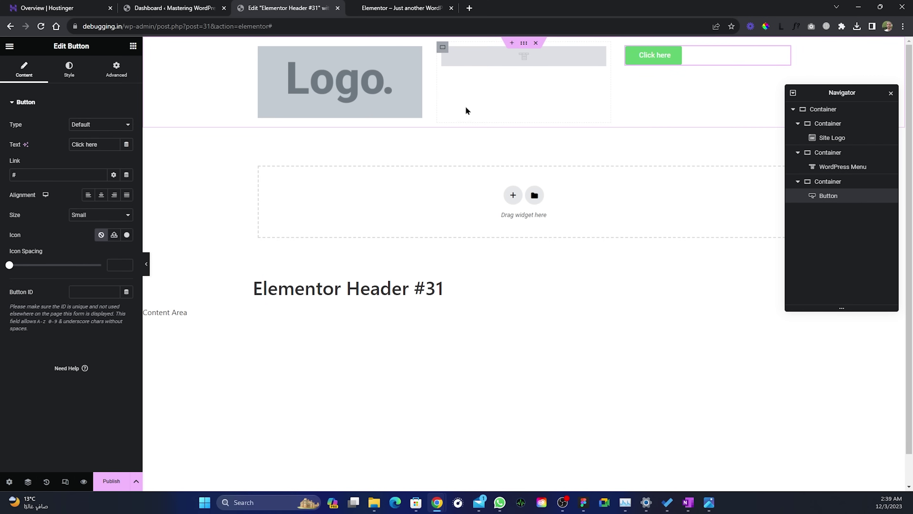
Step: Change the Site Logo widget's image in the site identity settings to small-bg-transparent.svg from the Media Library
{"action": "left_click", "coordinate": [377, 69]}
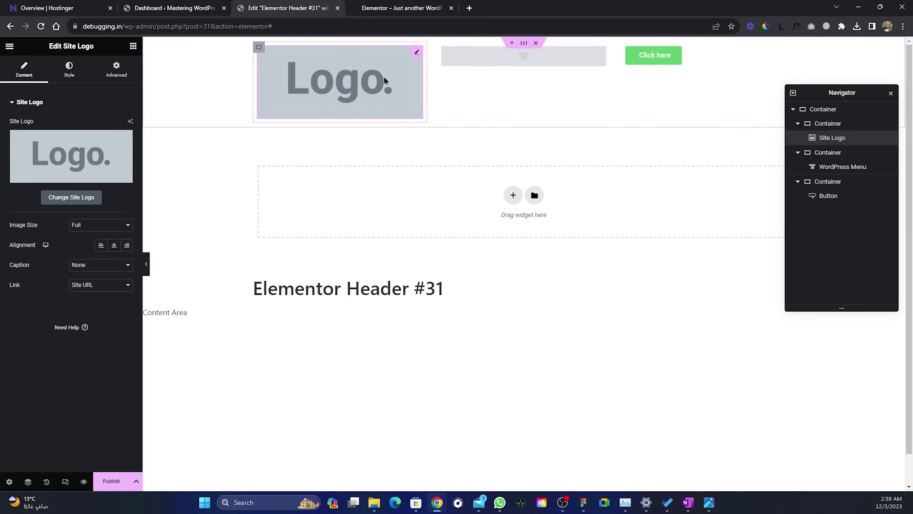
{"action": "left_click", "coordinate": [67, 198]}
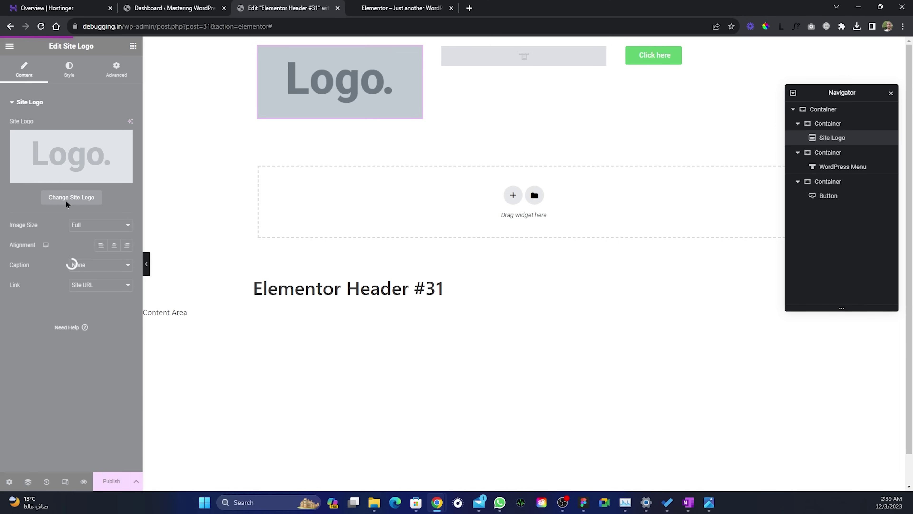
{"action": "left_click", "coordinate": [79, 204]}
{"action": "left_click", "coordinate": [183, 83]}
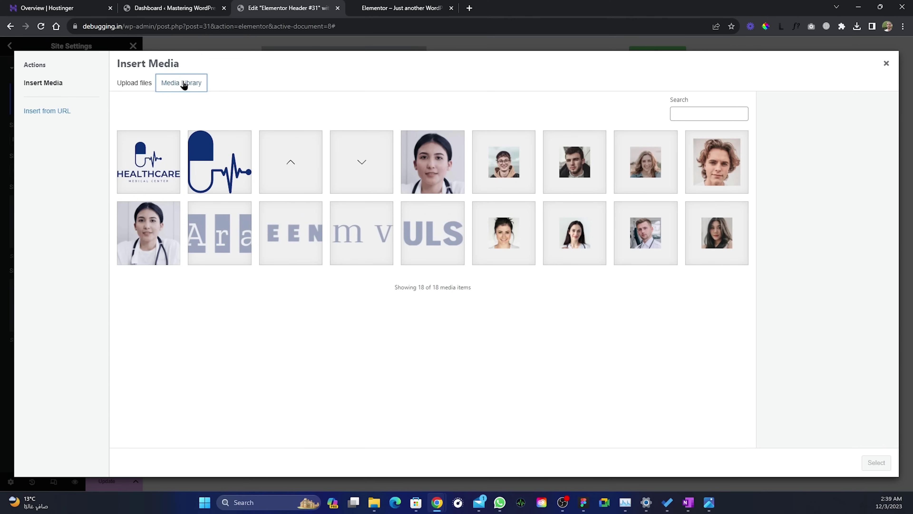
{"action": "left_click", "coordinate": [134, 84]}
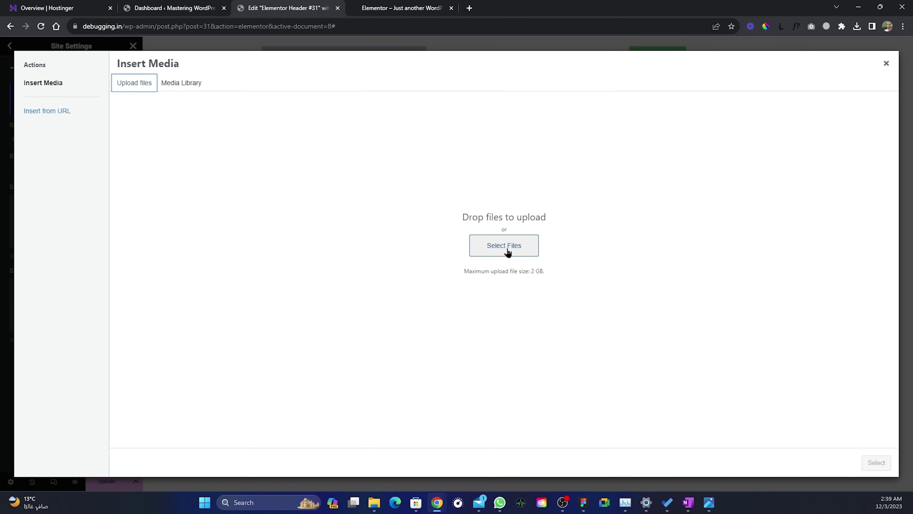
{"action": "left_click", "coordinate": [183, 85]}
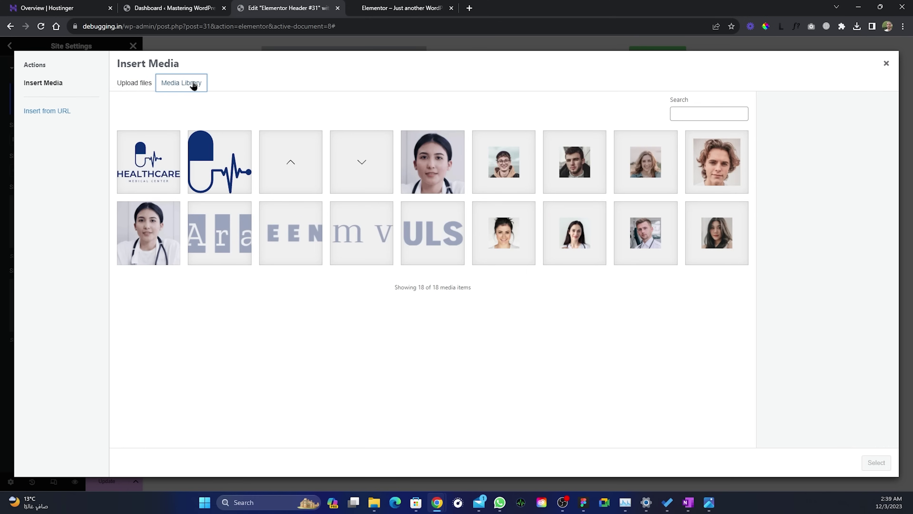
{"action": "left_click", "coordinate": [146, 170]}
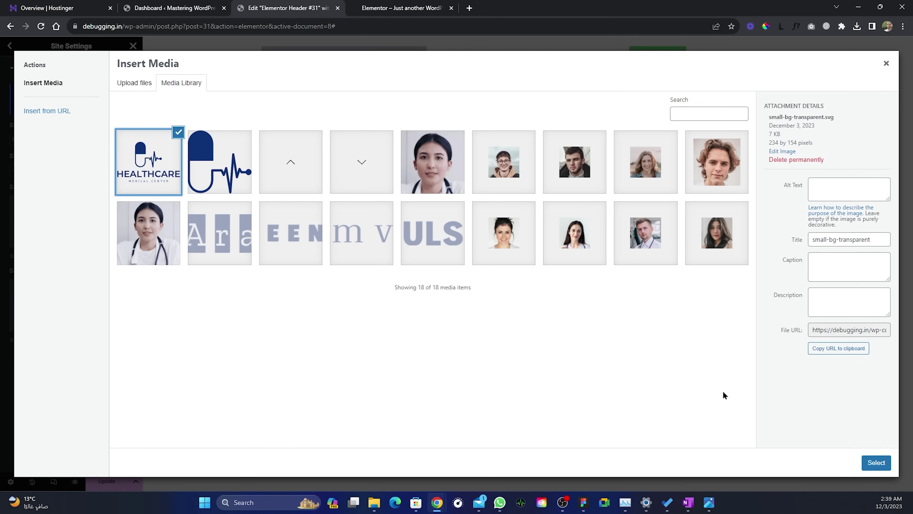
{"action": "left_click", "coordinate": [876, 463]}
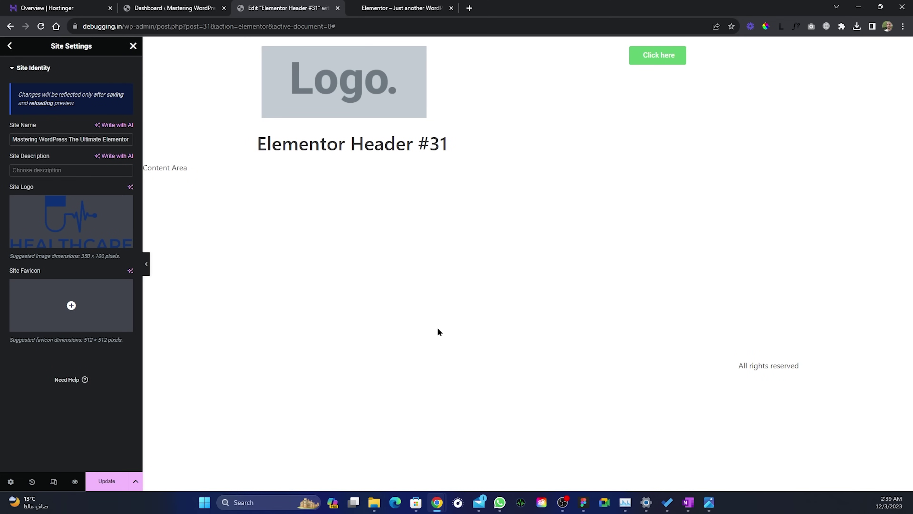
Step: Set the site favicon to Elegant-and-Minimalist-Health-Medical-Logo-favicon.svg and save the site settings
{"action": "mouse_move", "coordinate": [61, 307]}
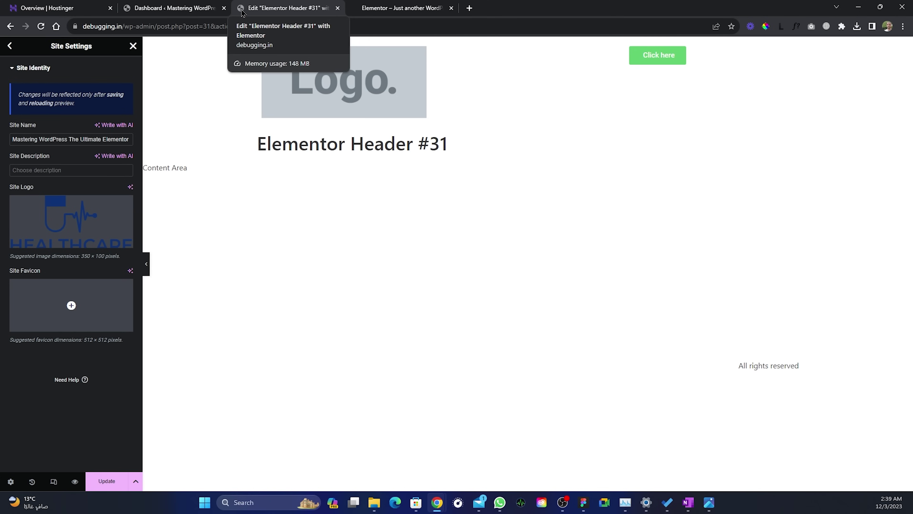
{"action": "left_click", "coordinate": [72, 306]}
{"action": "left_click", "coordinate": [232, 158]}
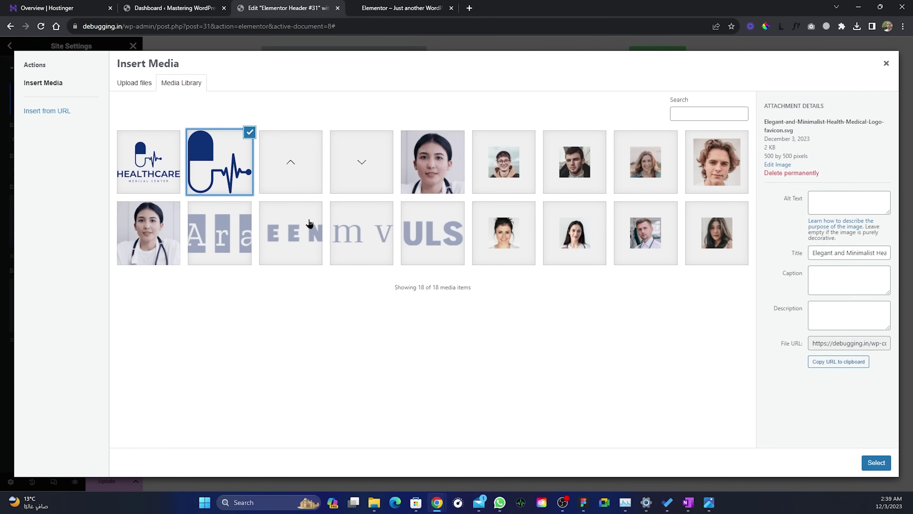
{"action": "left_click", "coordinate": [876, 462]}
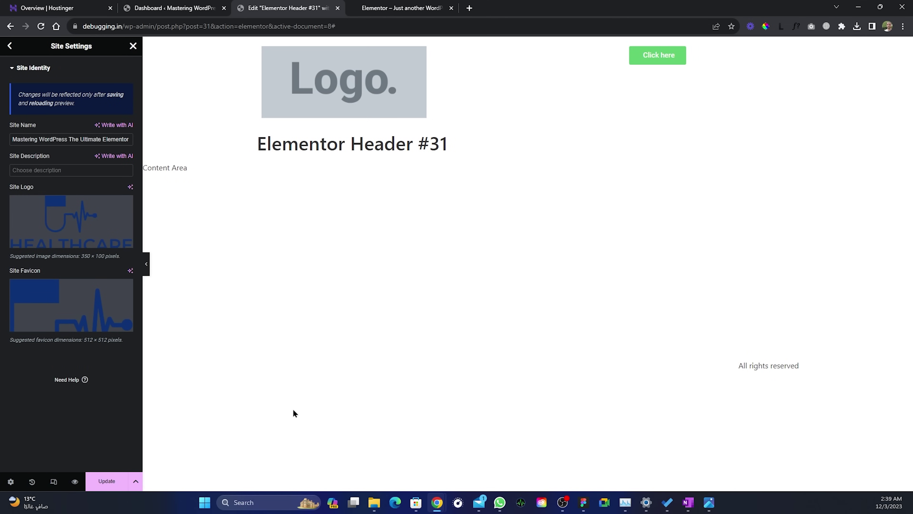
{"action": "left_click", "coordinate": [108, 483]}
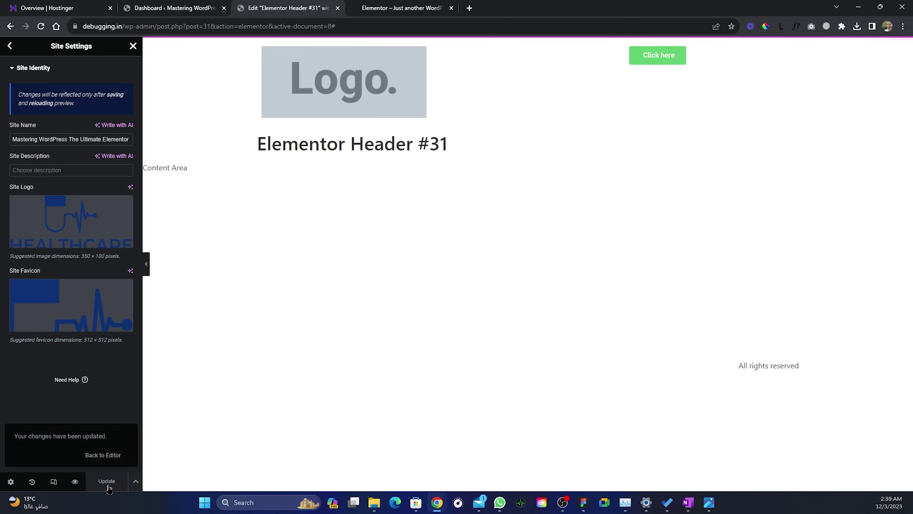
Step: Create a WordPress menu named main-menu in the site dashboard and assign it to the Header display location
{"action": "left_click", "coordinate": [133, 46]}
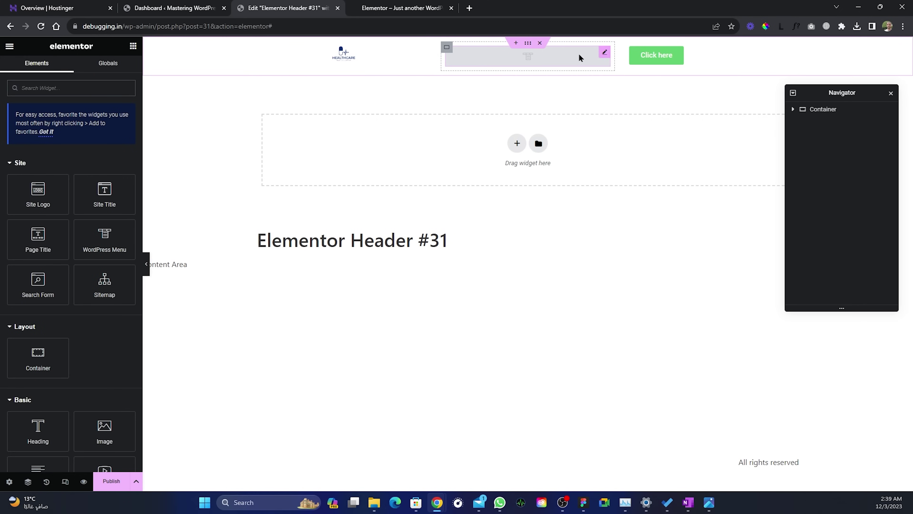
{"action": "left_click", "coordinate": [604, 54]}
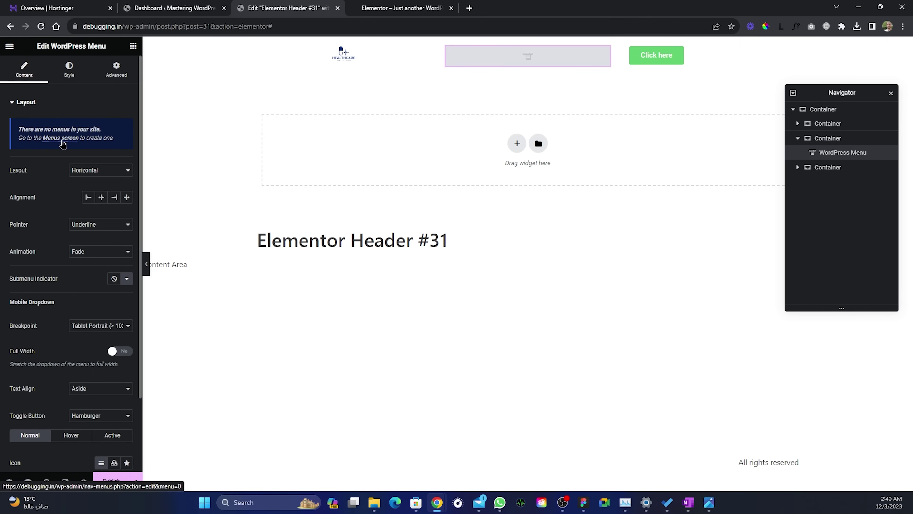
{"action": "left_click", "coordinate": [164, 7]}
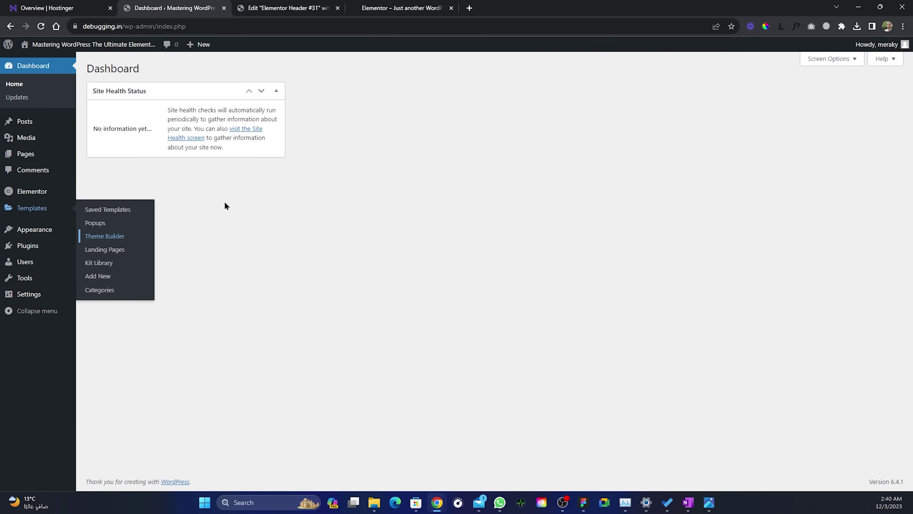
{"action": "mouse_move", "coordinate": [36, 234]}
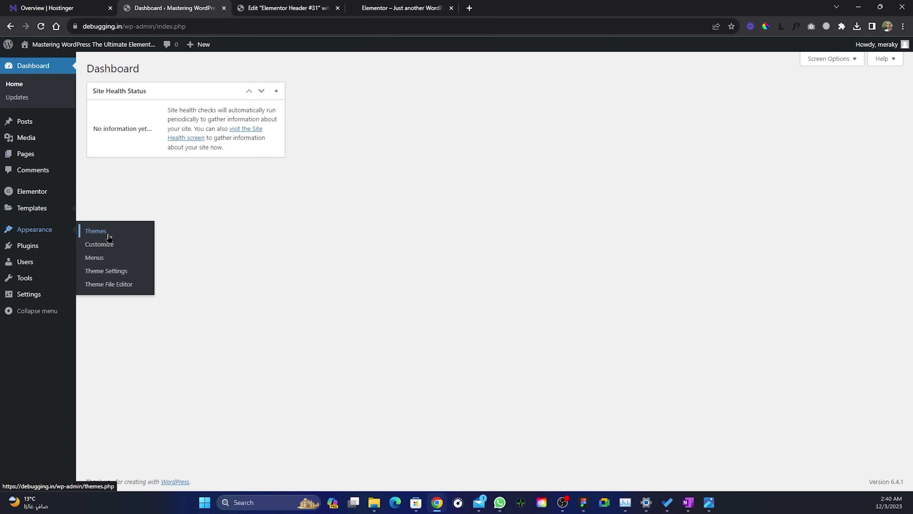
{"action": "left_click", "coordinate": [98, 262]}
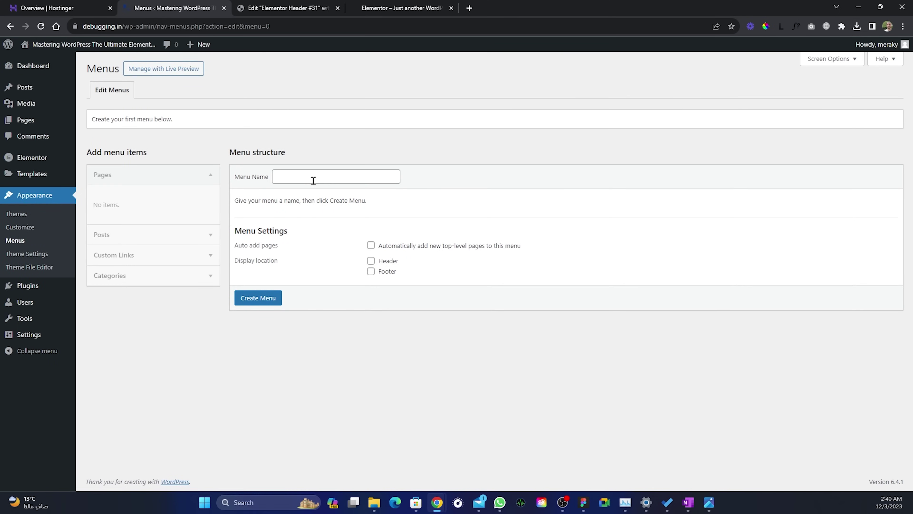
{"action": "left_click", "coordinate": [327, 177]}
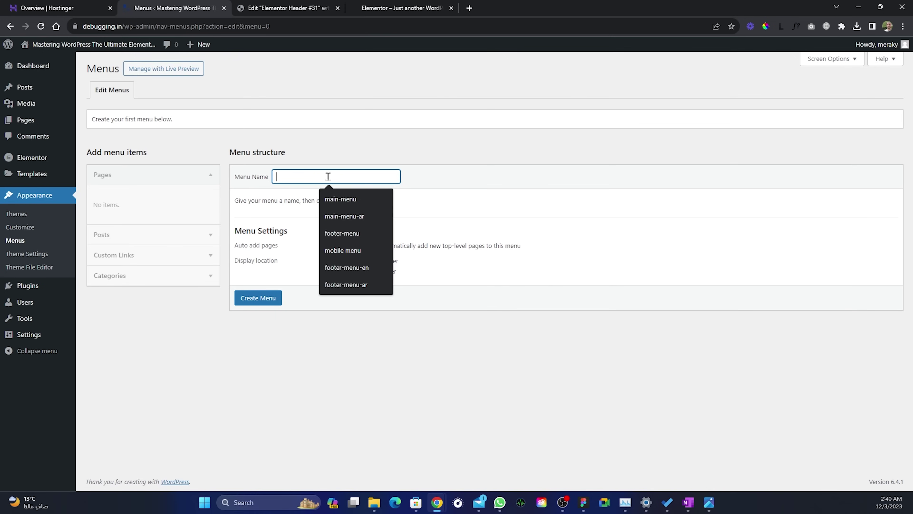
{"action": "left_click", "coordinate": [346, 197]}
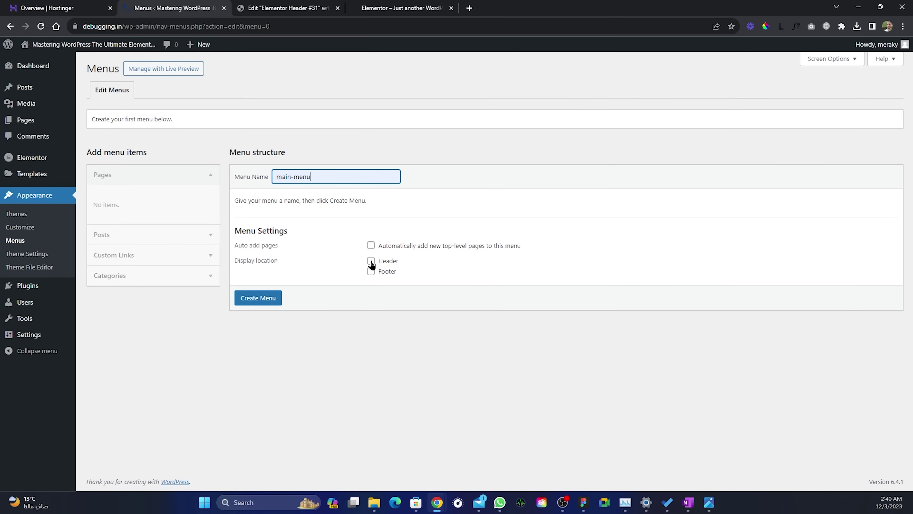
{"action": "left_click", "coordinate": [370, 261]}
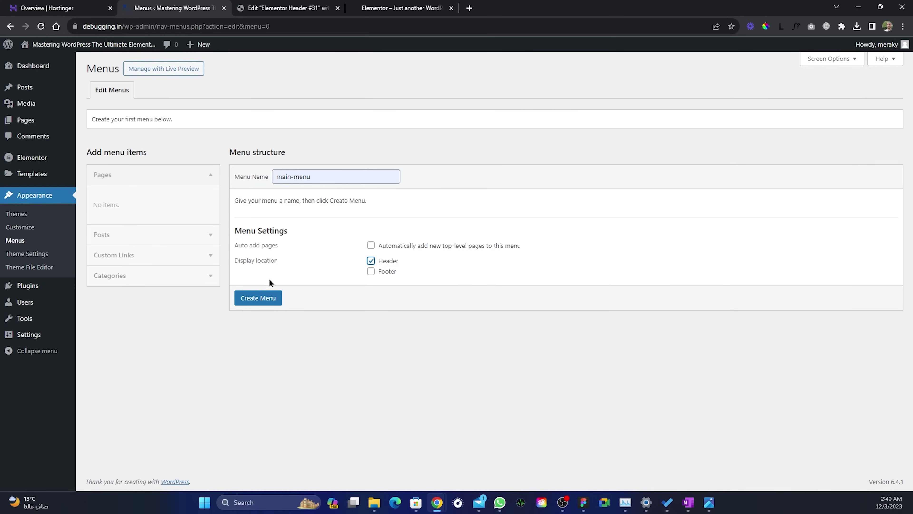
{"action": "left_click", "coordinate": [257, 304]}
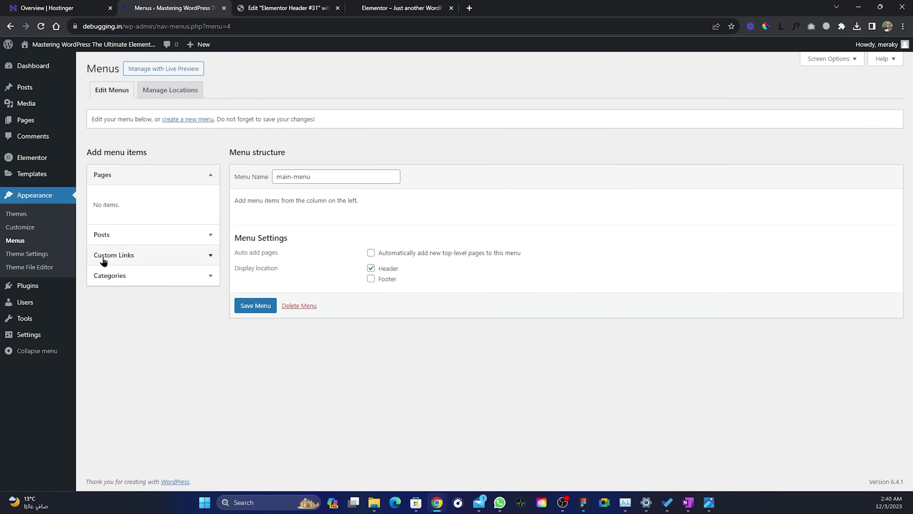
Step: Add a custom link with the text Home and the URL # to main-menu
{"action": "left_click", "coordinate": [155, 254]}
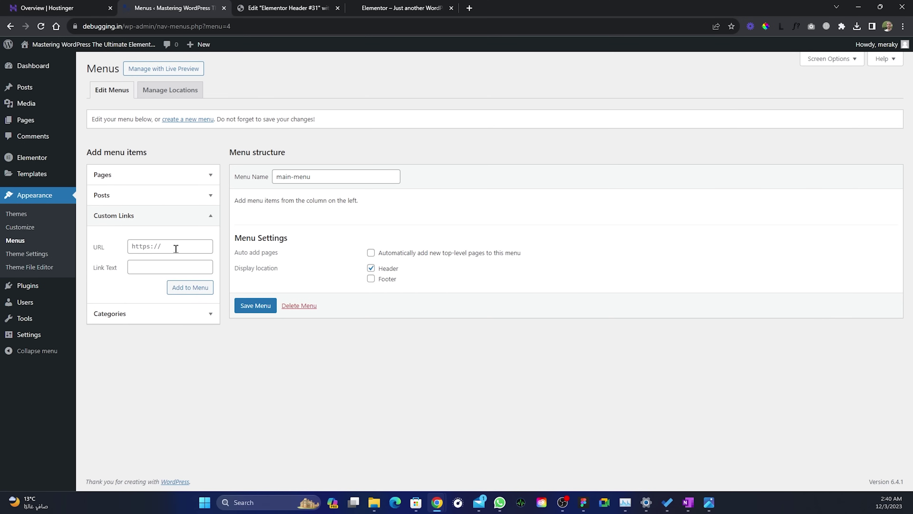
{"action": "left_click", "coordinate": [175, 248]}
{"action": "type", "text": "#"}
{"action": "key", "text": "Tab"}
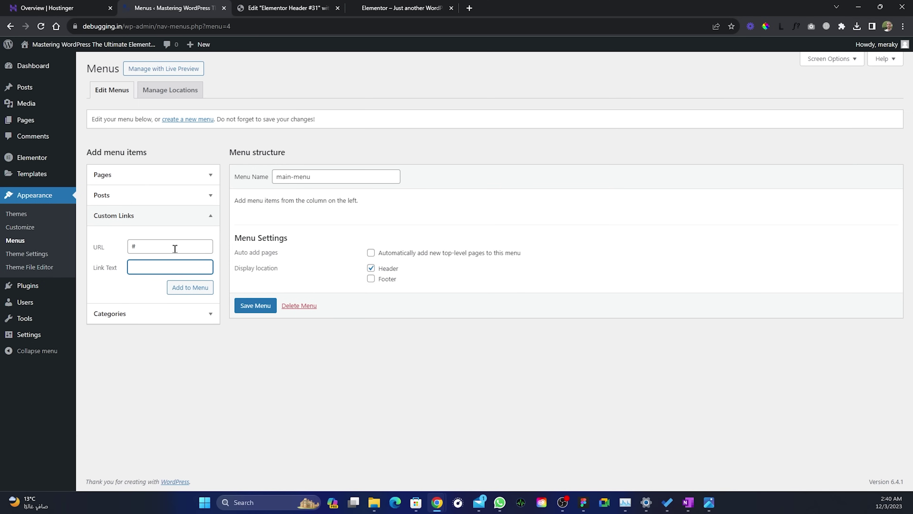
{"action": "type", "text": "Home"}
{"action": "left_click", "coordinate": [184, 290]}
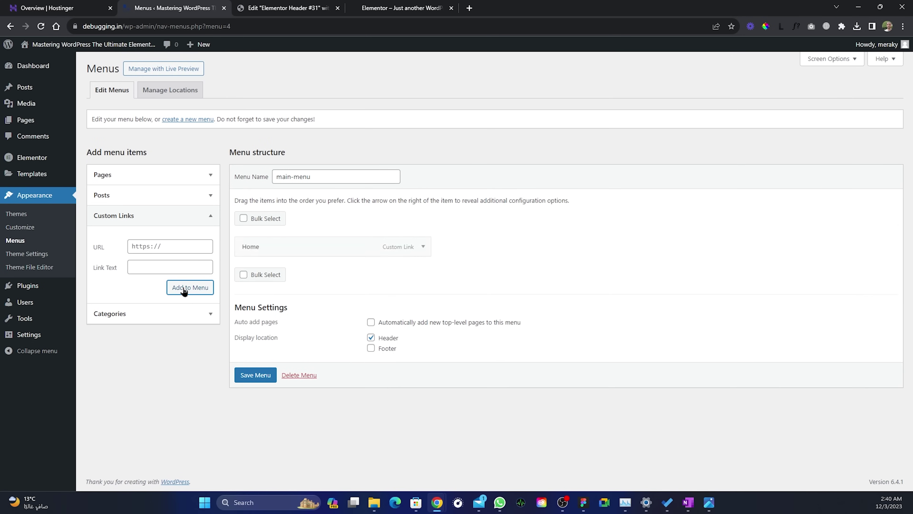
Step: Add a custom link with the text Services and the URL # to main-menu
{"action": "left_click", "coordinate": [170, 245]}
{"action": "type", "text": "#"}
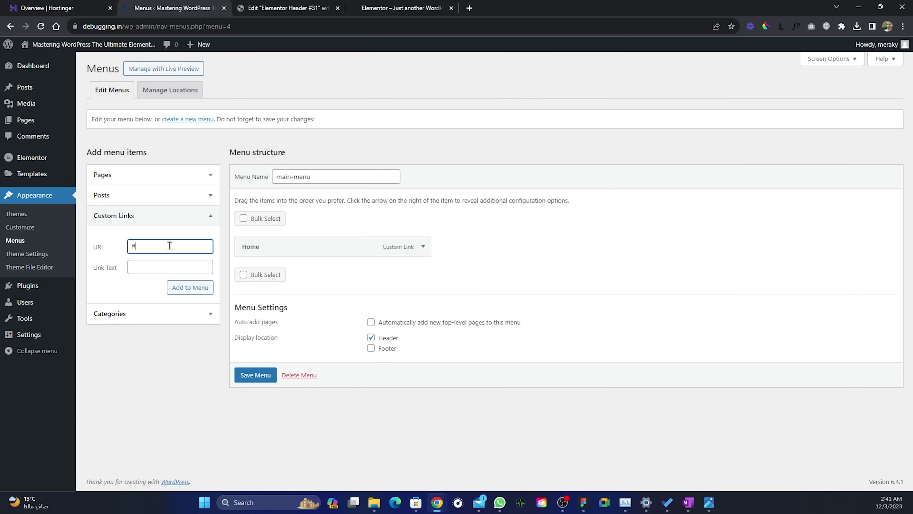
{"action": "key", "text": "Tab"}
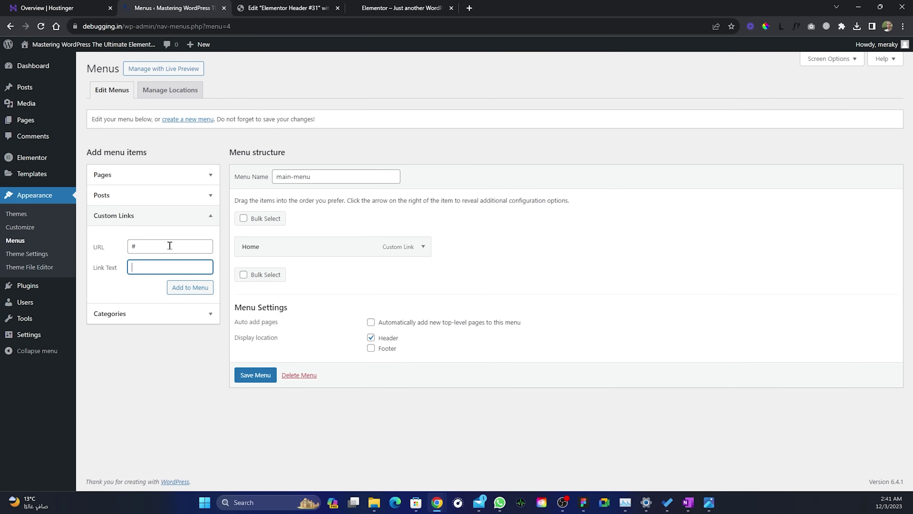
{"action": "type", "text": "Services"}
{"action": "key", "text": "Return"}
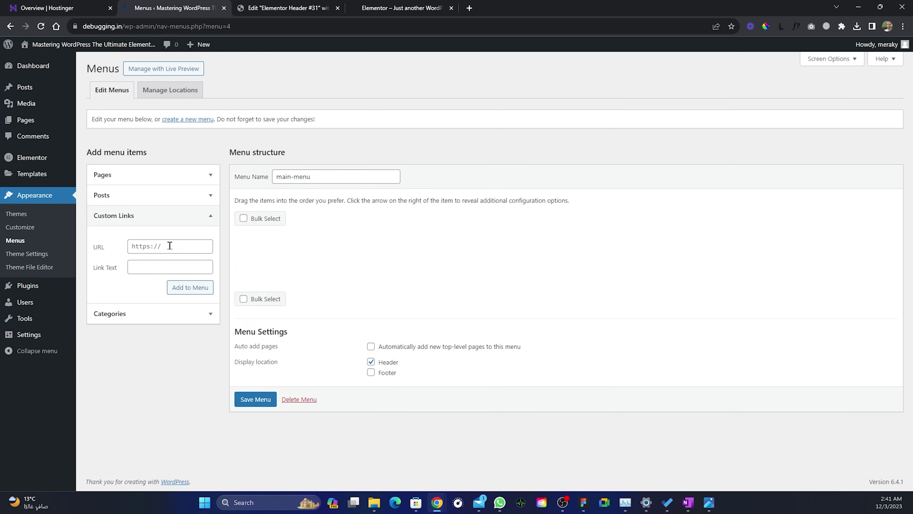
Step: Add a custom link with the text About Us and the URL # to main-menu, and save the menu
{"action": "type", "text": "#"}
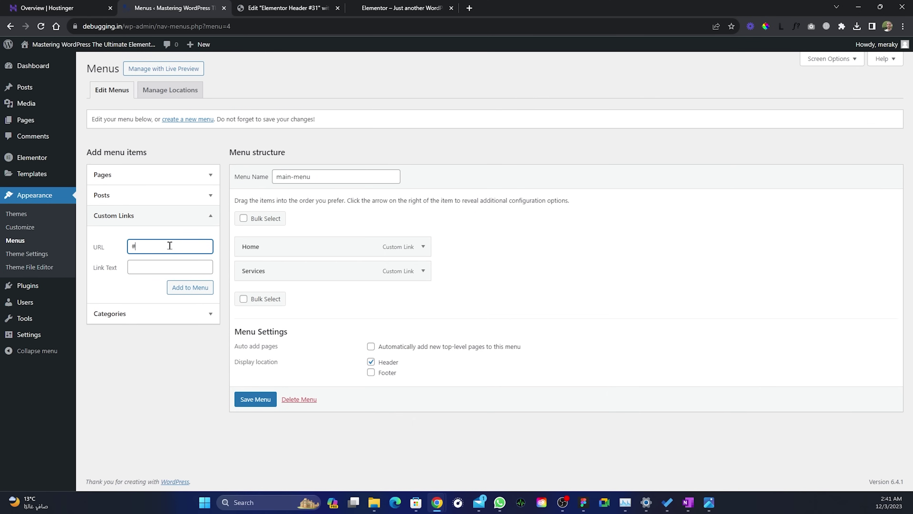
{"action": "key", "text": "Tab"}
{"action": "type", "text": "about"}
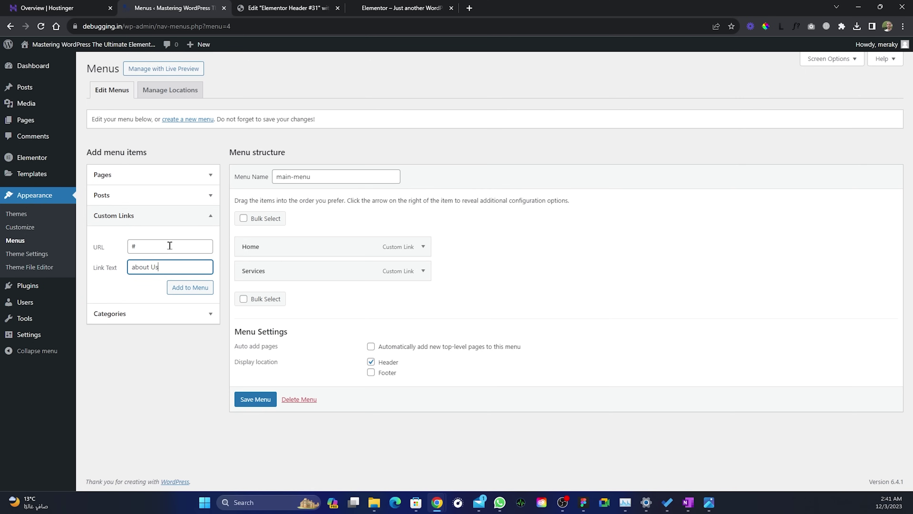
{"action": "key", "text": "Left"}
{"action": "key", "text": "BackSpace"}
{"action": "type", "text": "A"}
{"action": "left_click", "coordinate": [185, 290]}
{"action": "left_click", "coordinate": [250, 425]}
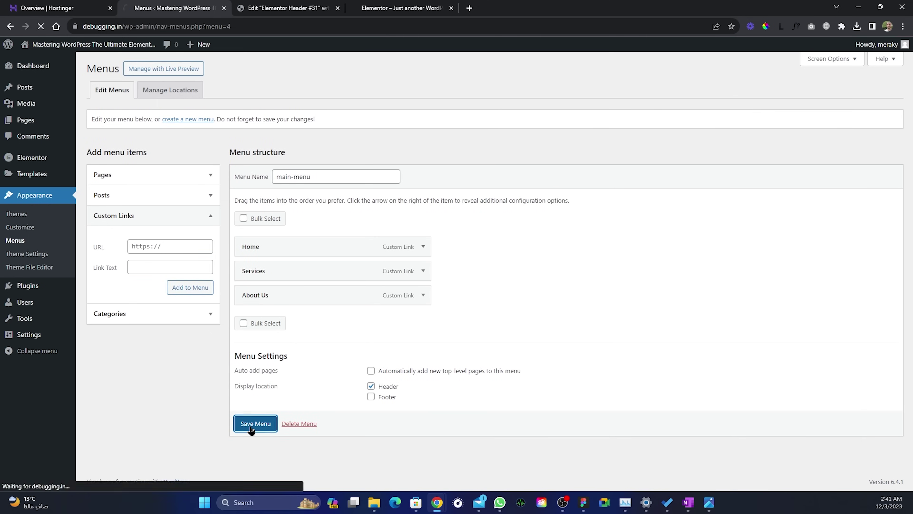
Step: Return to the Elementor header, save it as a draft and reload the editor to load the new menu
{"action": "left_click", "coordinate": [285, 8]}
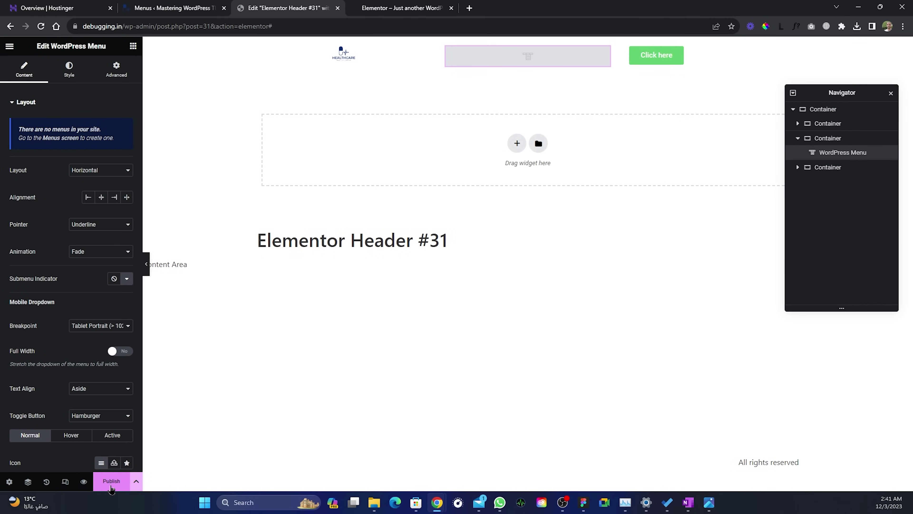
{"action": "left_click", "coordinate": [136, 482]}
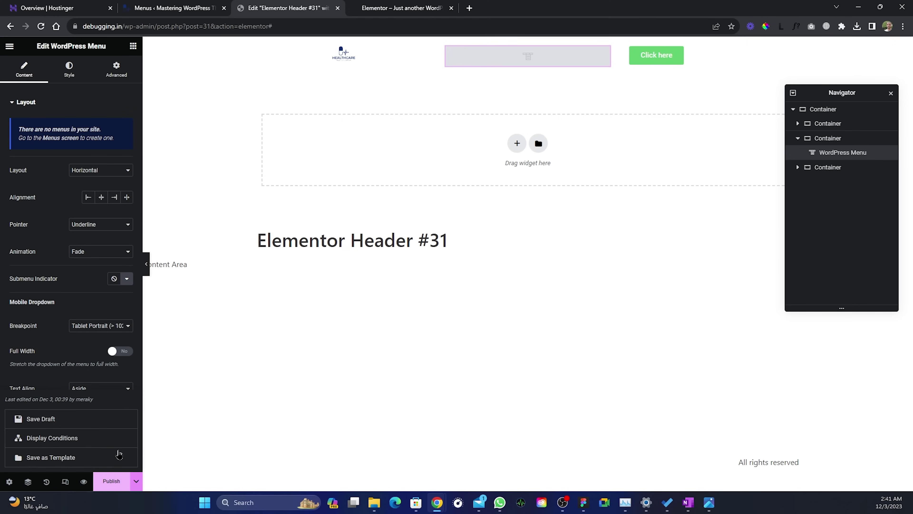
{"action": "left_click", "coordinate": [75, 427]}
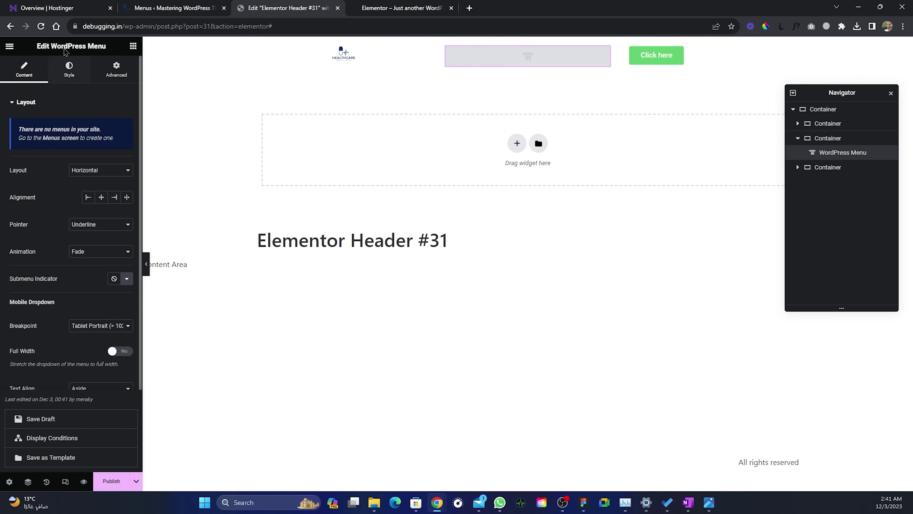
{"action": "left_click", "coordinate": [41, 26]}
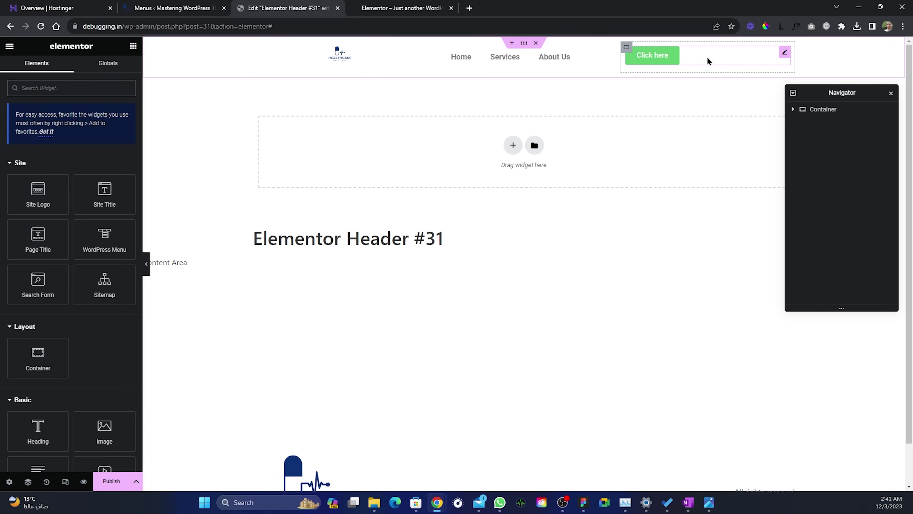
Step: Set the header Button's alignment to right and the Site Logo's alignment to left
{"action": "left_click", "coordinate": [784, 54]}
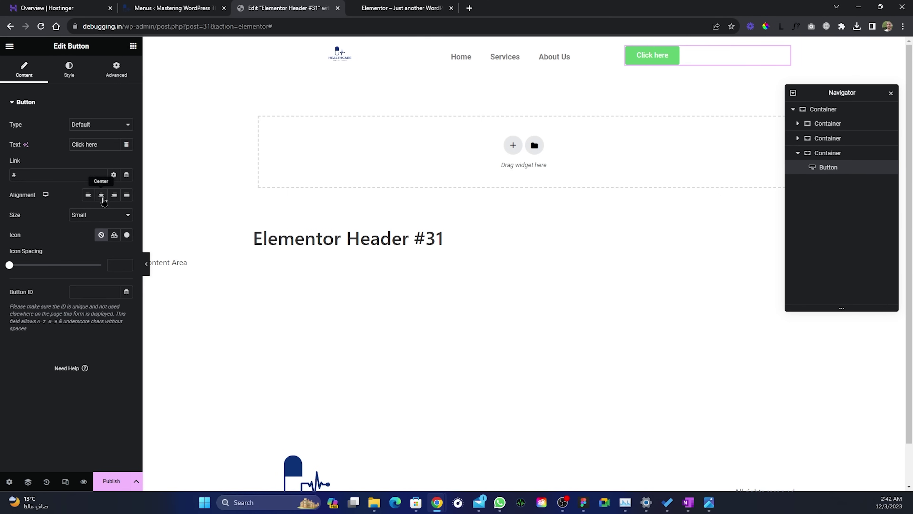
{"action": "left_click", "coordinate": [114, 195]}
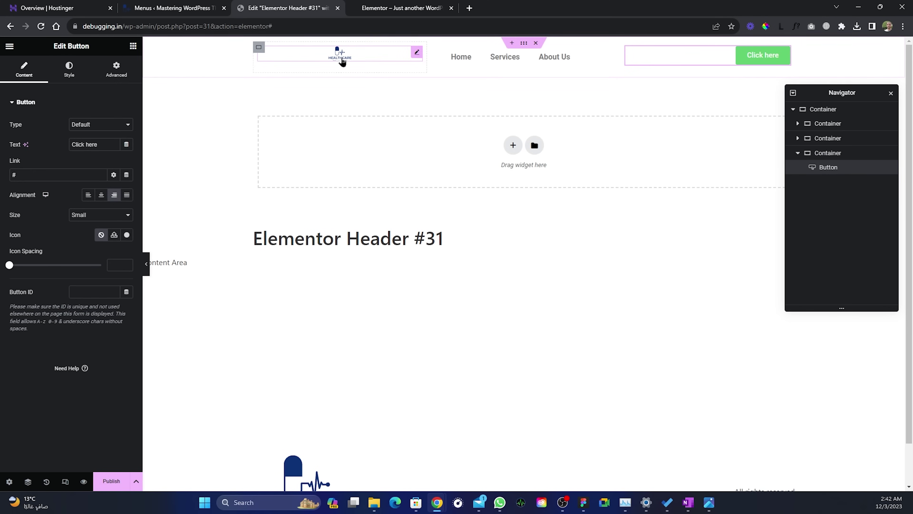
{"action": "left_click", "coordinate": [417, 52]}
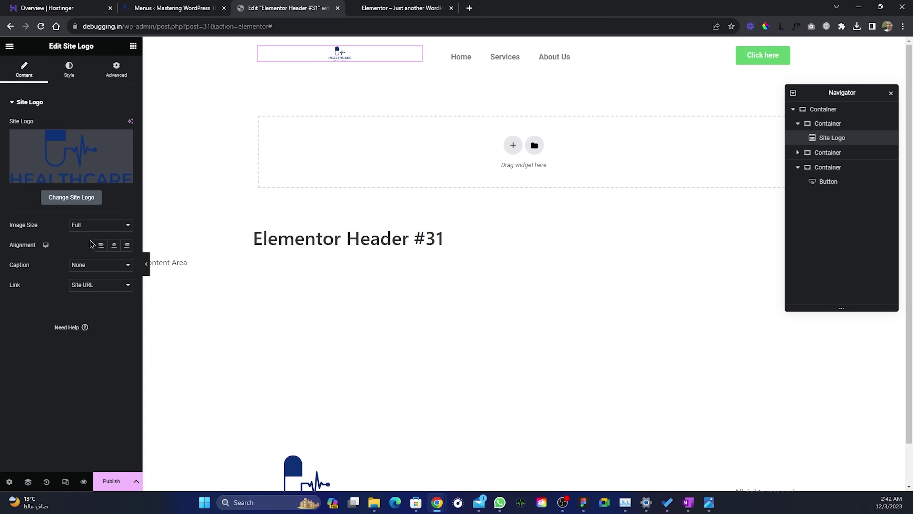
{"action": "left_click", "coordinate": [101, 245]}
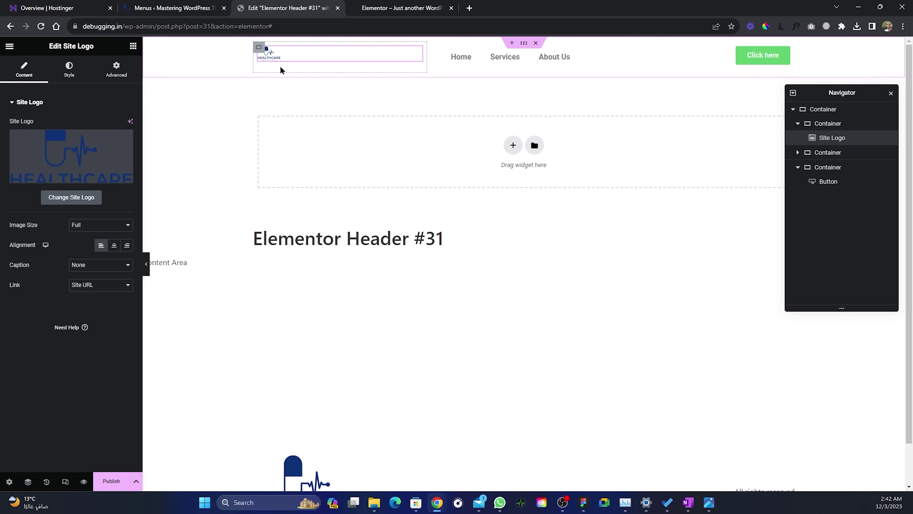
Step: Set the Site Logo image's width to 100% and its height to 90 px
{"action": "left_click", "coordinate": [72, 69]}
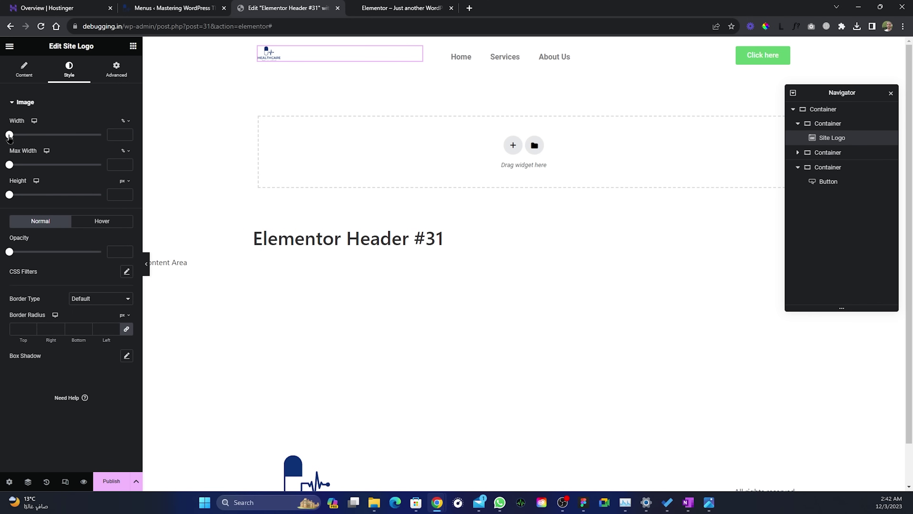
{"action": "left_click_drag", "start_coordinate": [9, 136], "coordinate": [110, 136]}
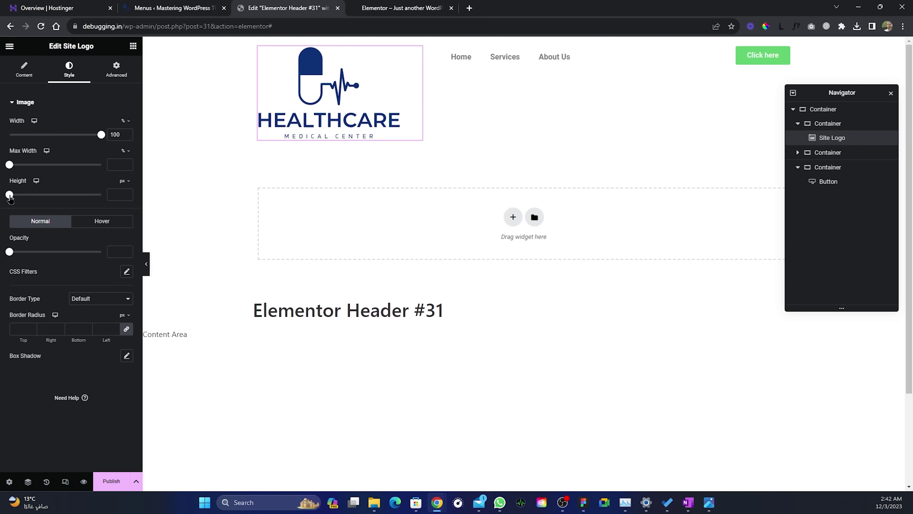
{"action": "left_click_drag", "start_coordinate": [10, 199], "coordinate": [22, 197]}
{"action": "left_click_drag", "start_coordinate": [120, 195], "coordinate": [109, 194]}
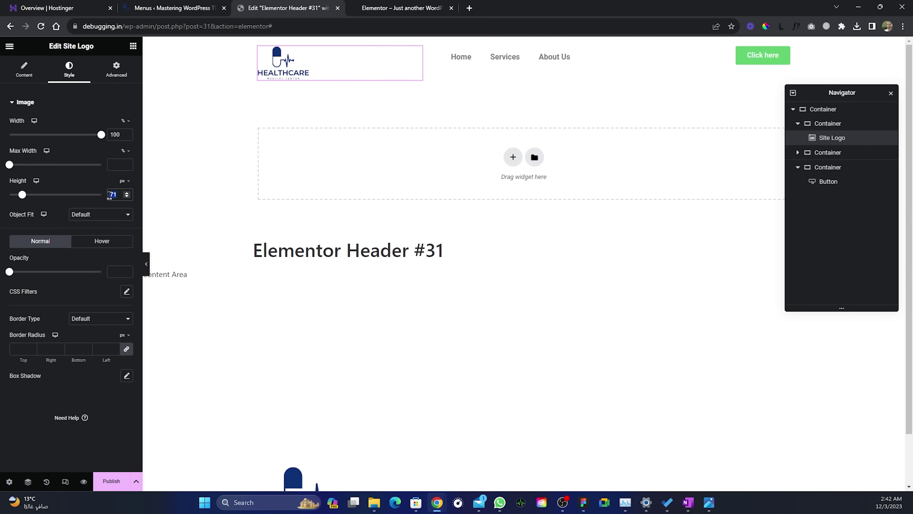
{"action": "type", "text": "90"}
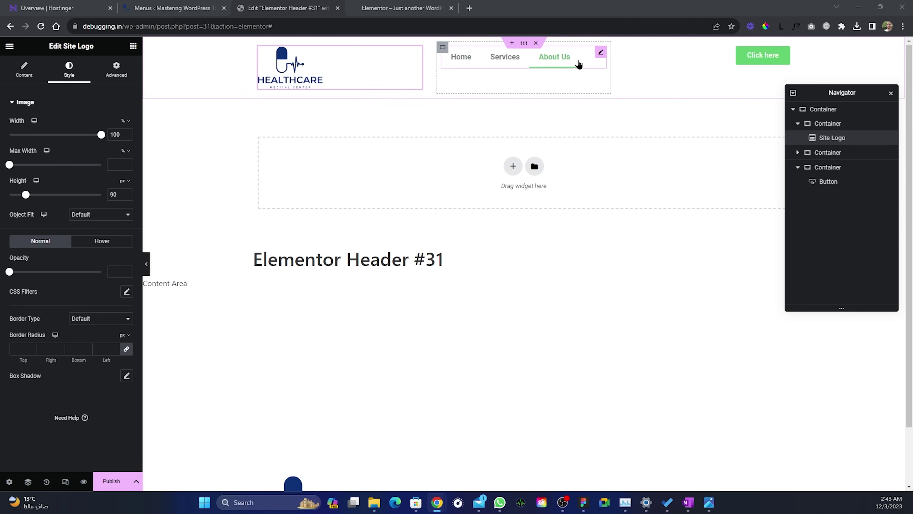
Step: Set the WordPress Menu widget's normal text color to #0D3276
{"action": "left_click", "coordinate": [600, 54]}
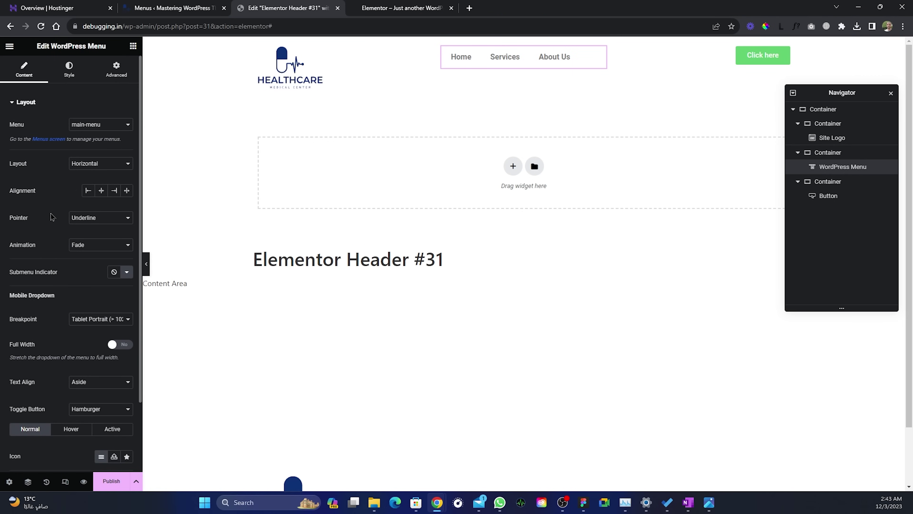
{"action": "left_click", "coordinate": [68, 80]}
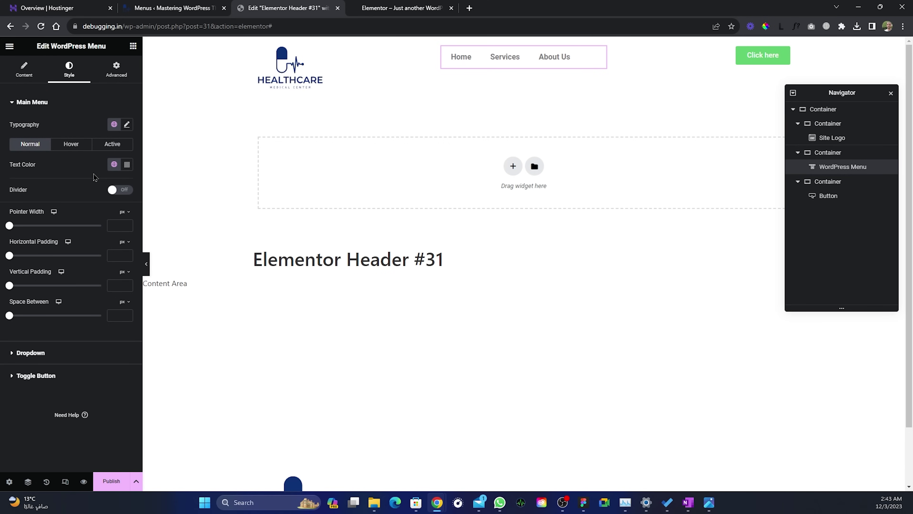
{"action": "left_click", "coordinate": [127, 164]}
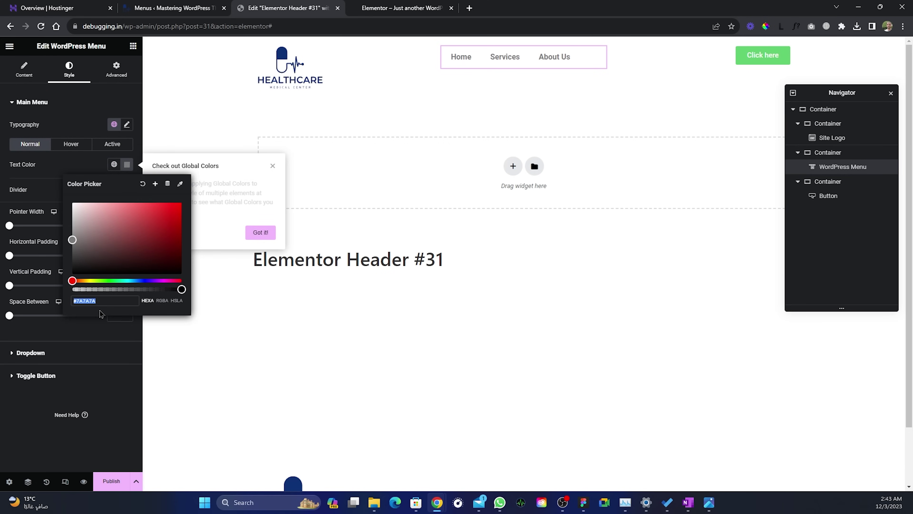
{"action": "double_click", "coordinate": [106, 302]}
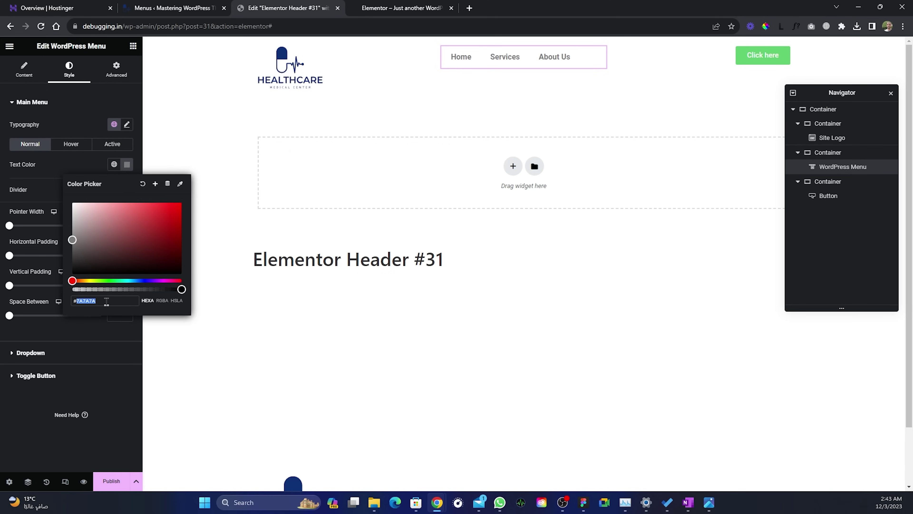
{"action": "type", "text": "0D3276"}
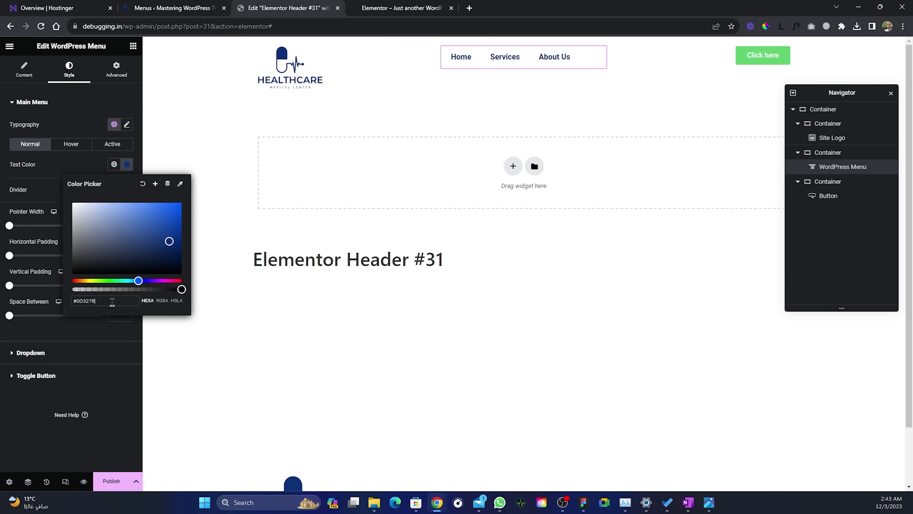
Step: Set the WordPress Menu's hover text color to #0D3276
{"action": "left_click", "coordinate": [103, 340]}
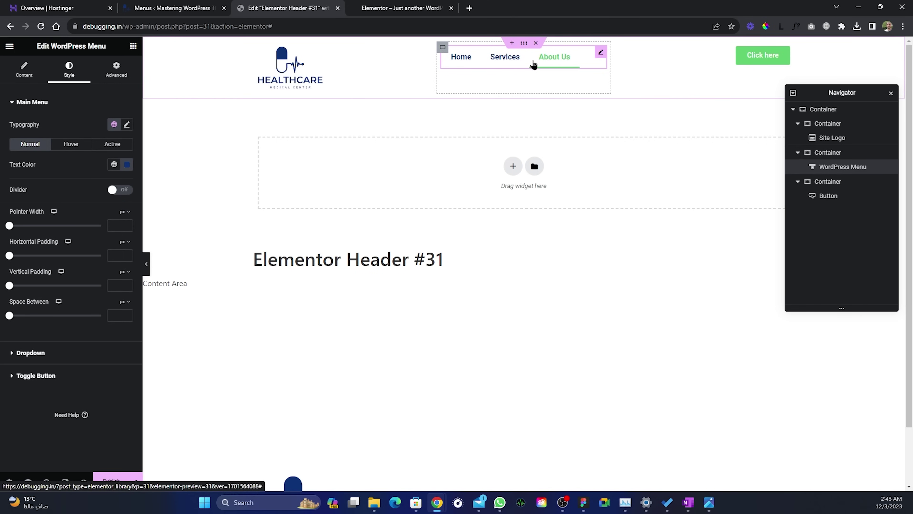
{"action": "left_click", "coordinate": [75, 147]}
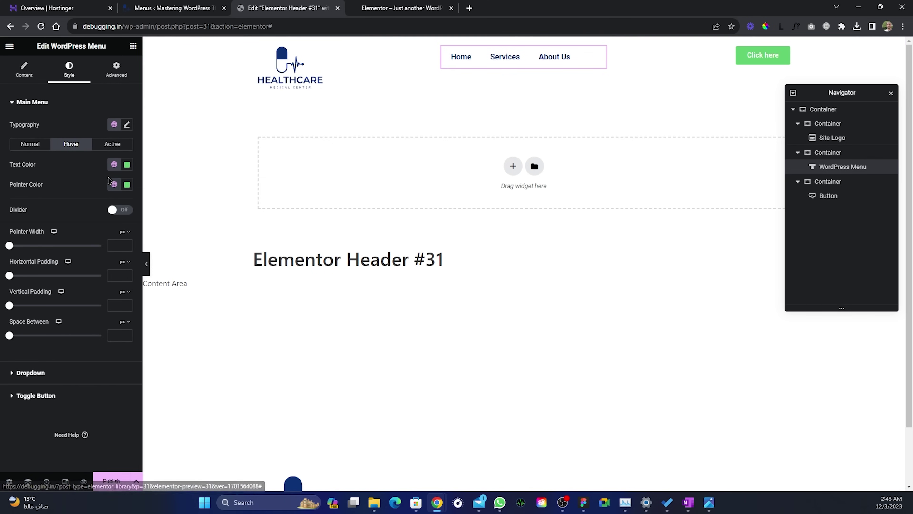
{"action": "left_click", "coordinate": [127, 164]}
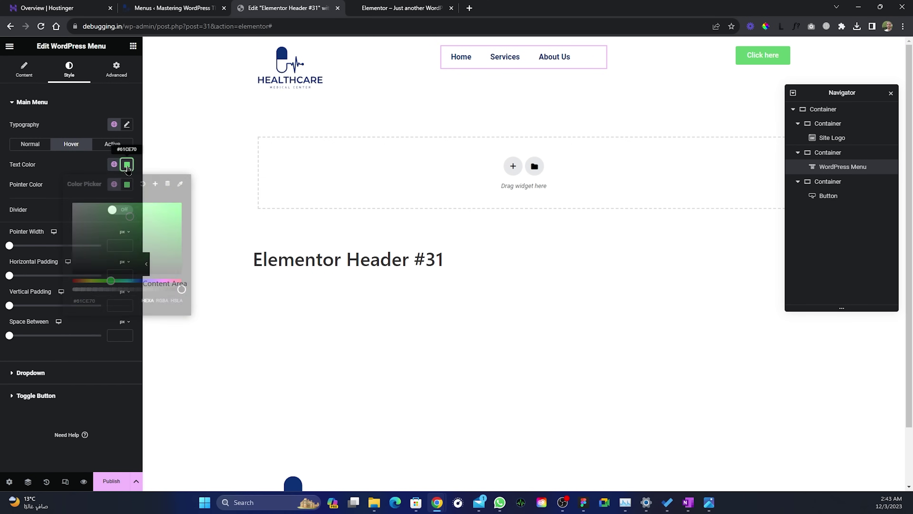
{"action": "left_click", "coordinate": [109, 301]}
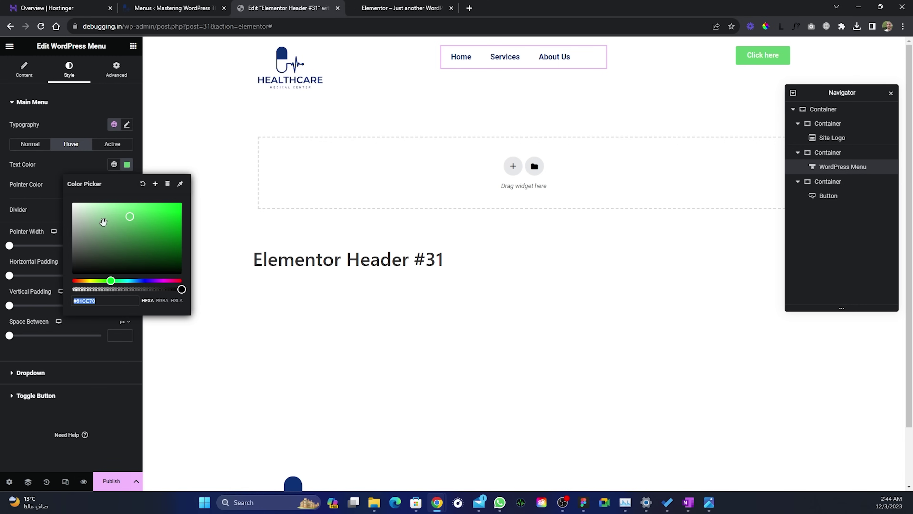
{"action": "double_click", "coordinate": [106, 301]}
{"action": "type", "text": "0D3276"}
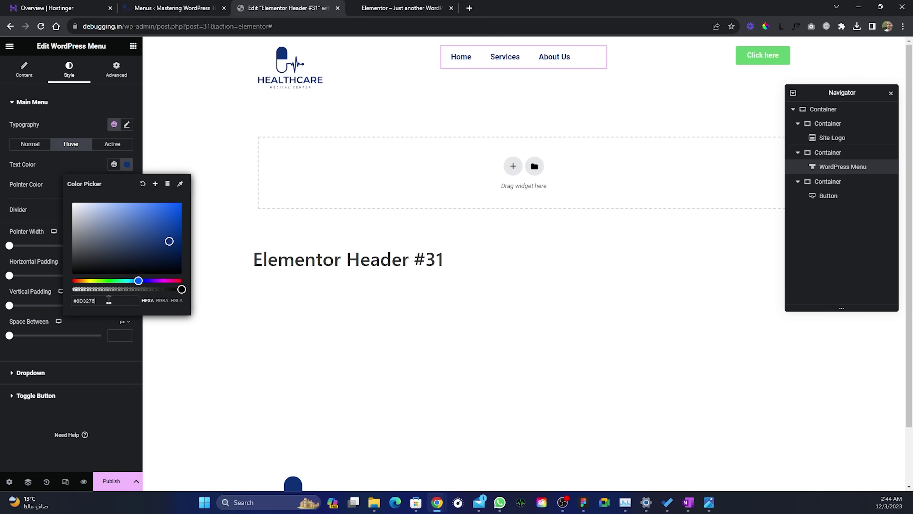
Step: Save the hover text color as a new global color named blue-accent
{"action": "left_click", "coordinate": [155, 184]}
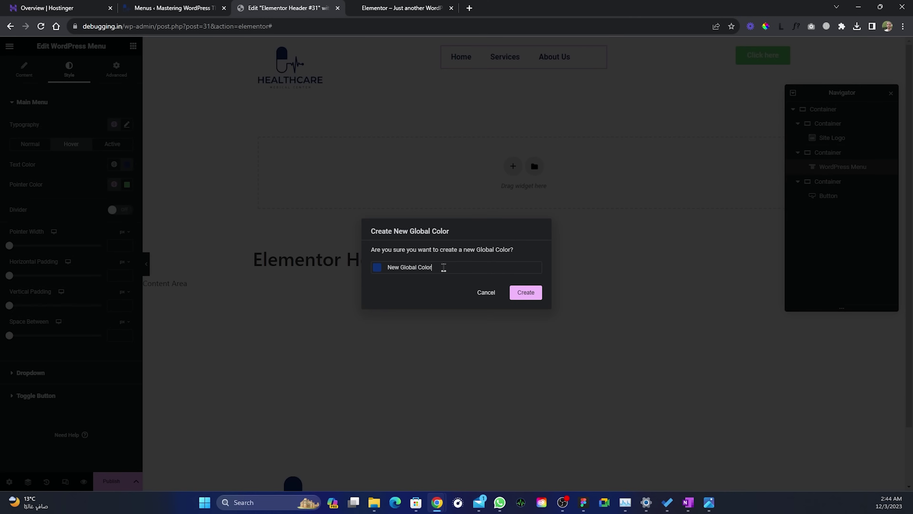
{"action": "triple_click", "coordinate": [444, 267]}
{"action": "type", "text": "blue-a"}
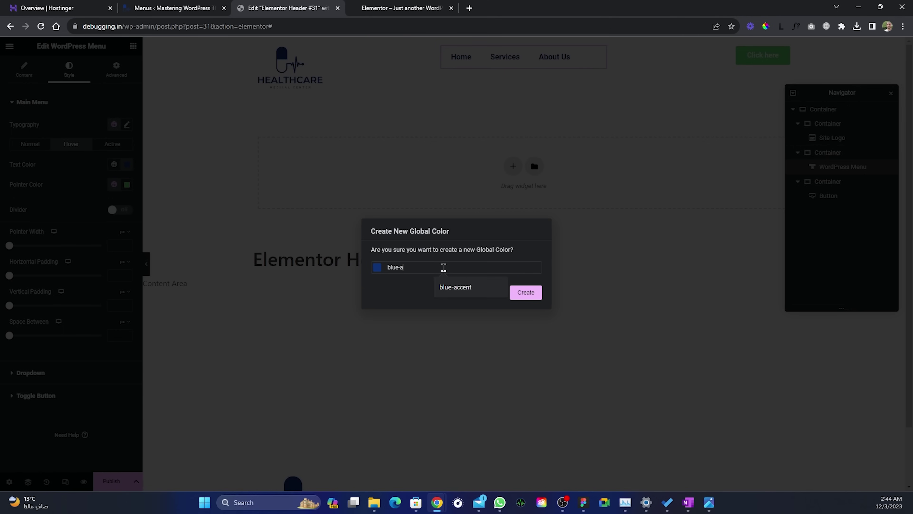
{"action": "type", "text": "ccent"}
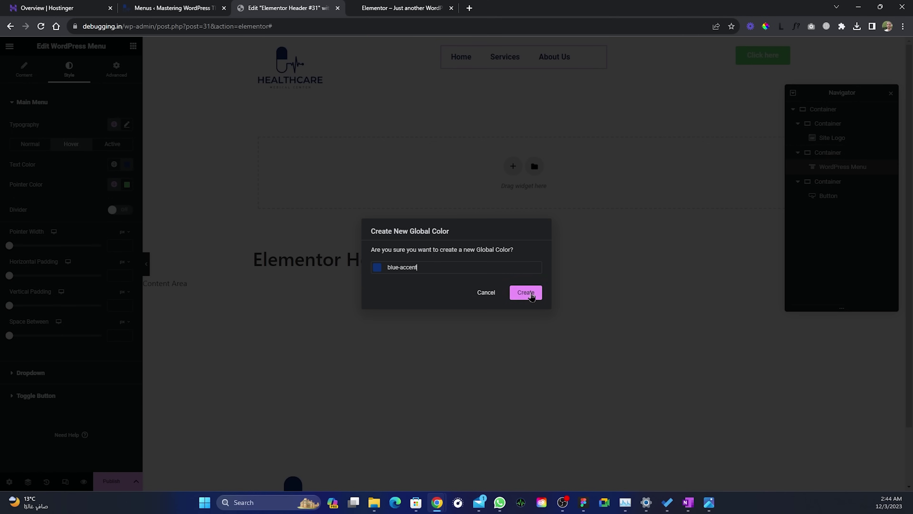
{"action": "left_click", "coordinate": [529, 293]}
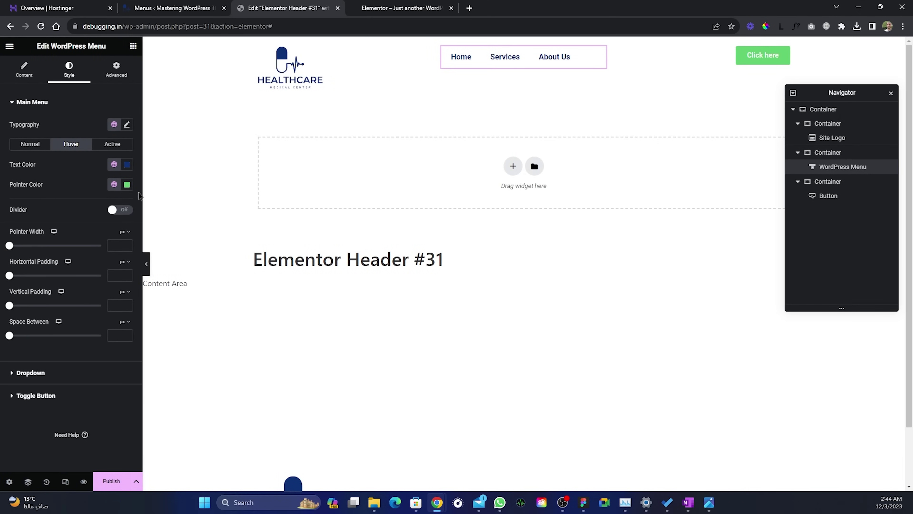
Step: Apply the blue-accent global color to the menu's hover pointer and set the pointer width to 2 px
{"action": "left_click", "coordinate": [114, 185]}
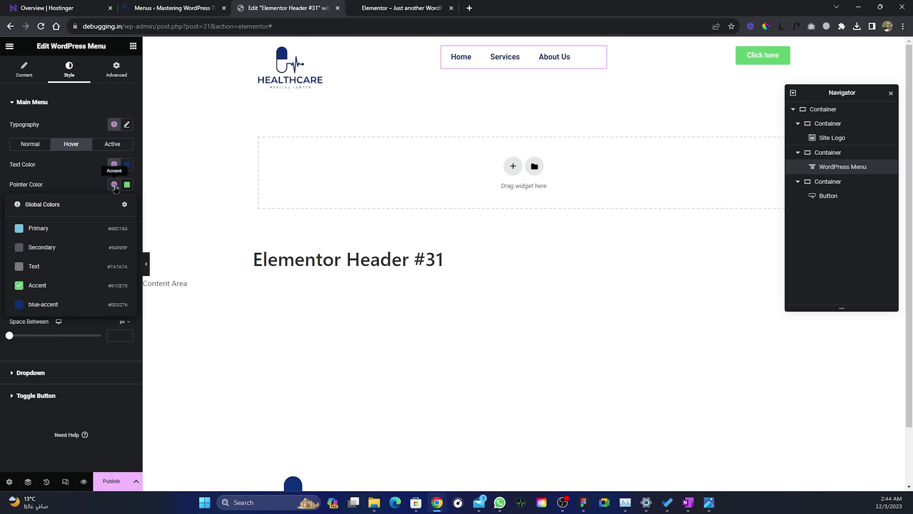
{"action": "left_click", "coordinate": [64, 307]}
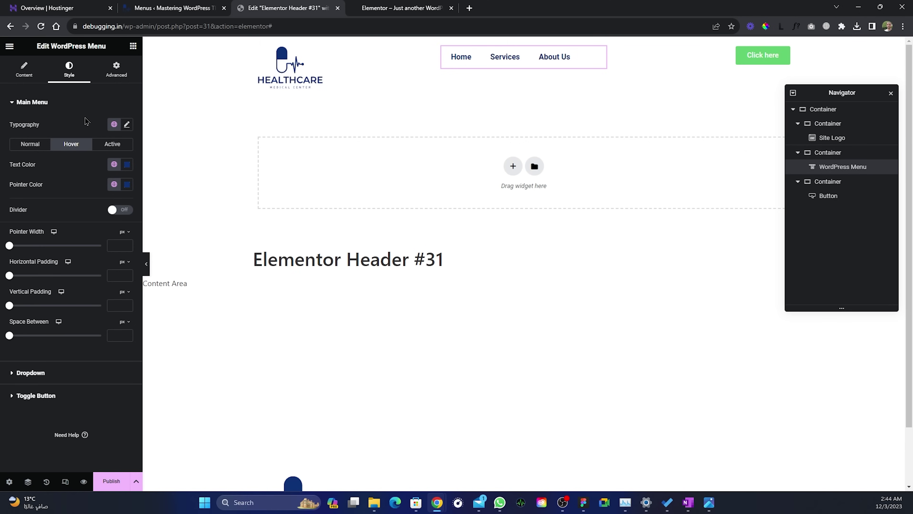
{"action": "left_click", "coordinate": [30, 145]}
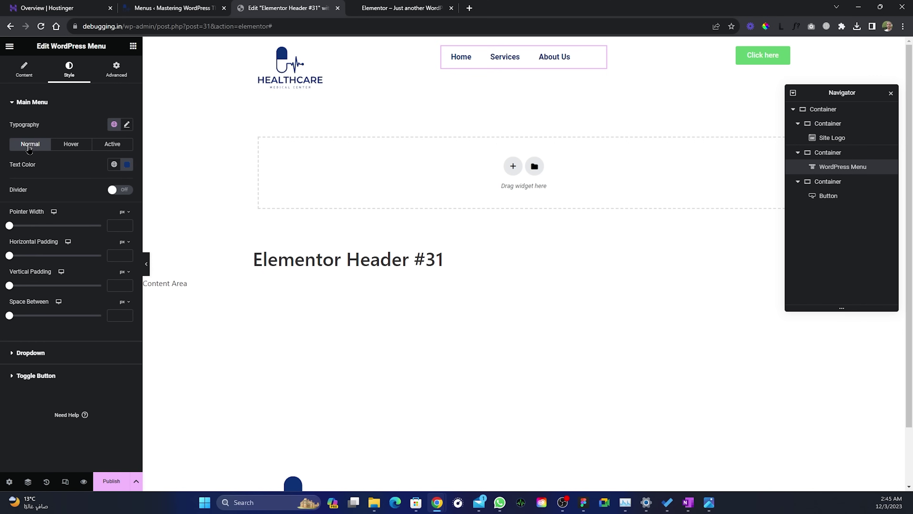
{"action": "left_click", "coordinate": [71, 145]}
{"action": "left_click_drag", "start_coordinate": [9, 246], "coordinate": [13, 252]}
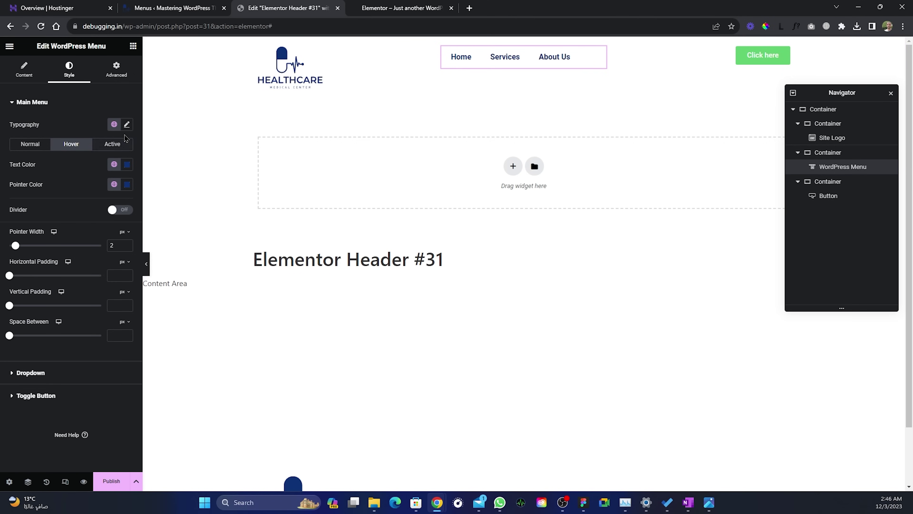
Step: Set the menu typography to Poppins, size 20 px, weight 400 (Normal), with Capitalize transform and Normal style
{"action": "left_click", "coordinate": [127, 124]}
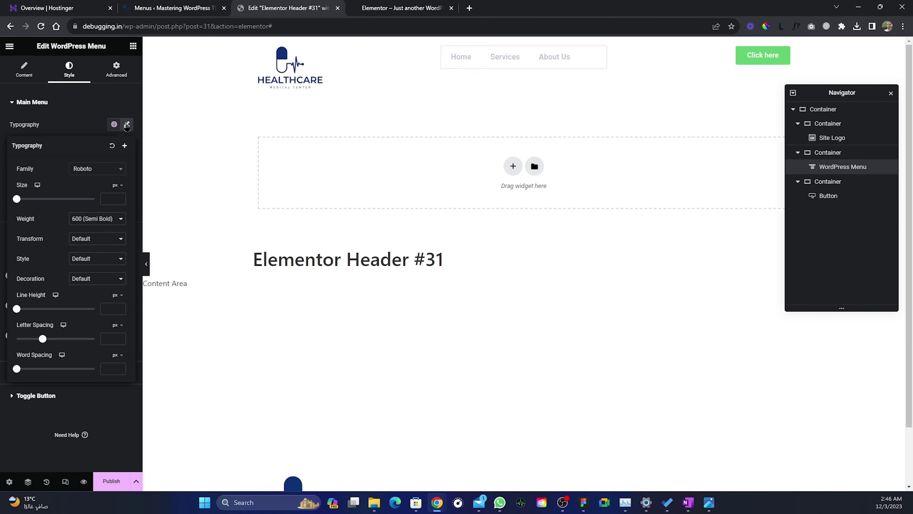
{"action": "left_click", "coordinate": [104, 169]}
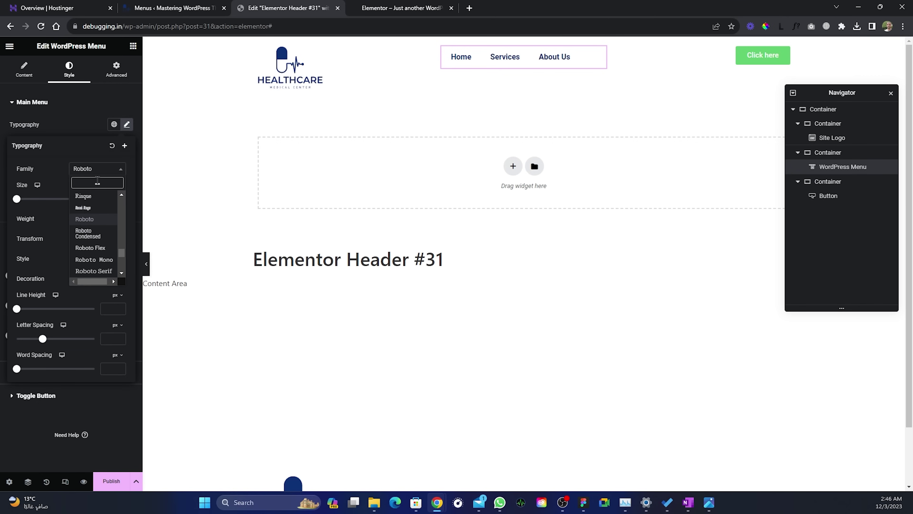
{"action": "type", "text": "popp"}
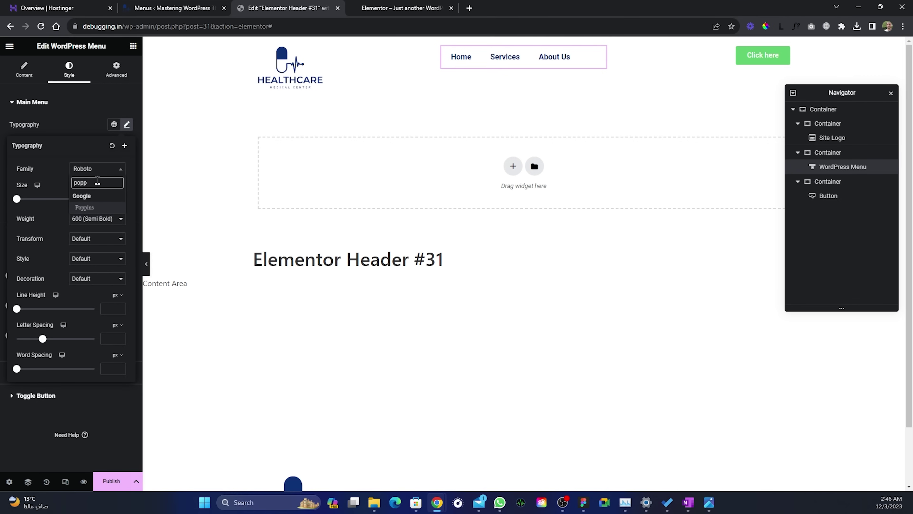
{"action": "left_click", "coordinate": [96, 208]}
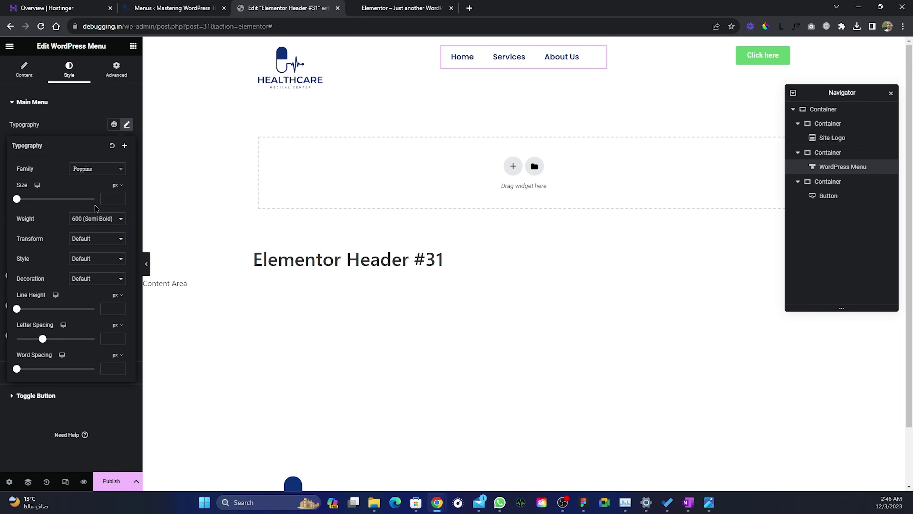
{"action": "left_click", "coordinate": [110, 198]}
{"action": "type", "text": "20"}
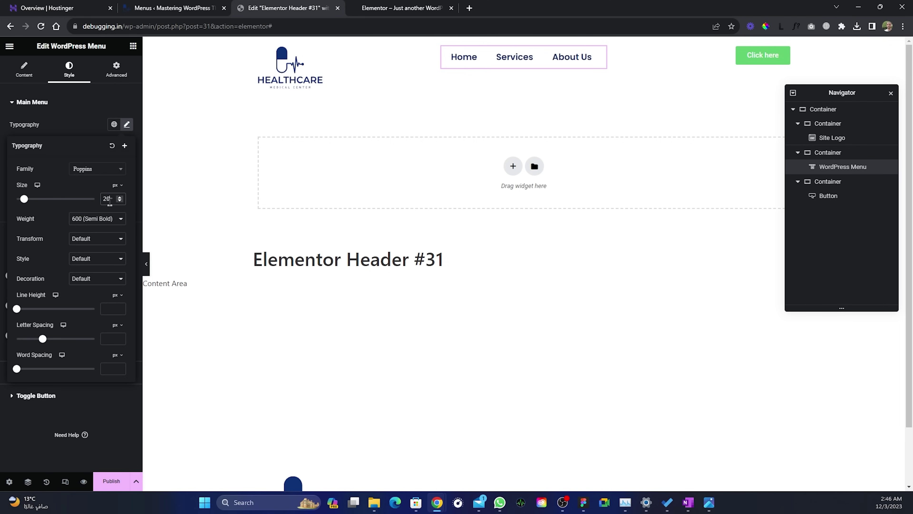
{"action": "left_click", "coordinate": [99, 222]}
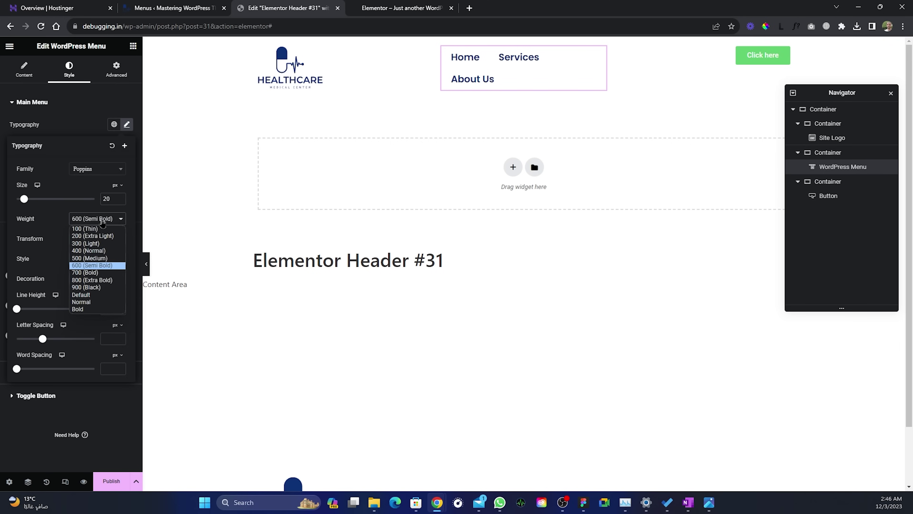
{"action": "left_click", "coordinate": [101, 253]}
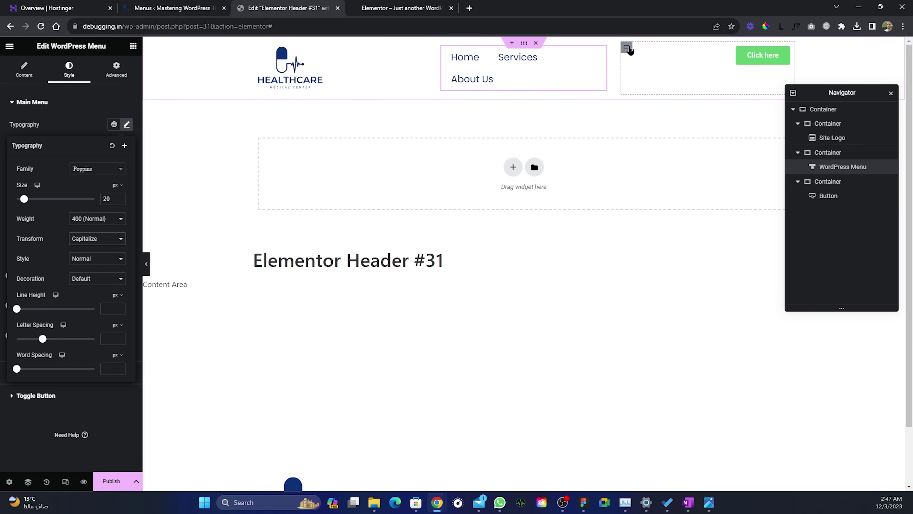
Step: Try a 20% boxed width on the Site Logo's container and switch its content width to Full Width
{"action": "left_click", "coordinate": [258, 47]}
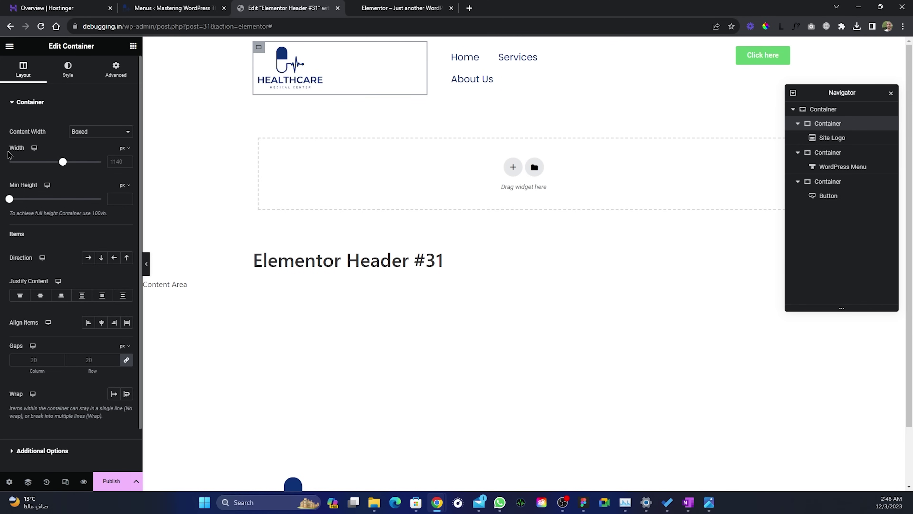
{"action": "left_click", "coordinate": [126, 148]}
{"action": "left_click", "coordinate": [125, 167]}
{"action": "type", "text": "20"}
{"action": "left_click", "coordinate": [103, 133]}
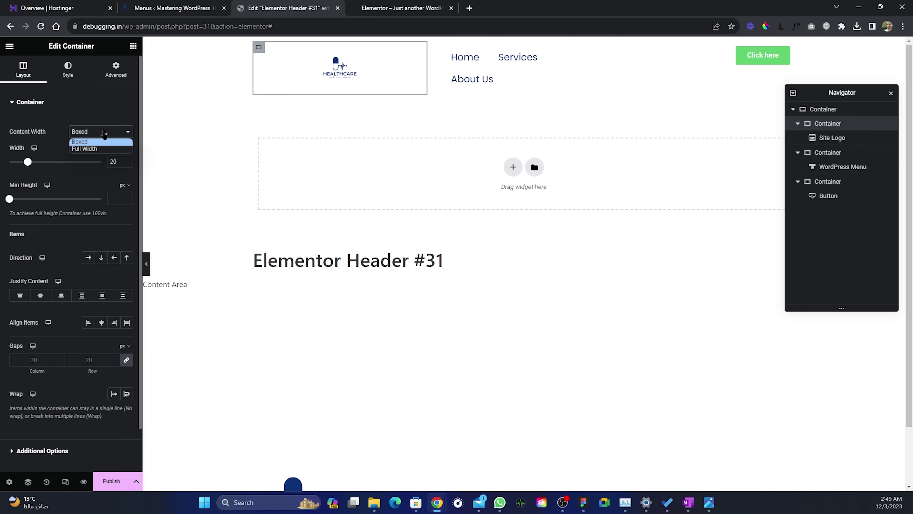
{"action": "left_click", "coordinate": [90, 150]}
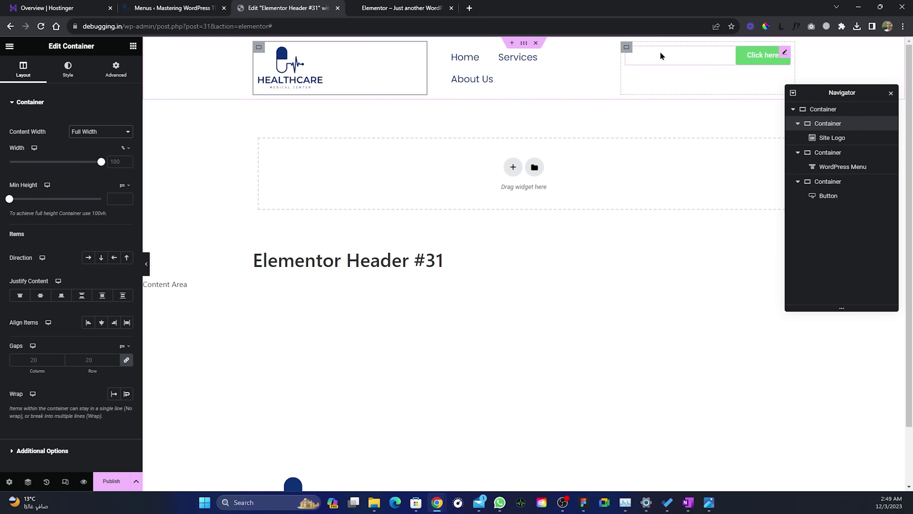
Step: Try a 20% boxed width on the Button's container and switch its content width to Full Width
{"action": "left_click", "coordinate": [627, 48]}
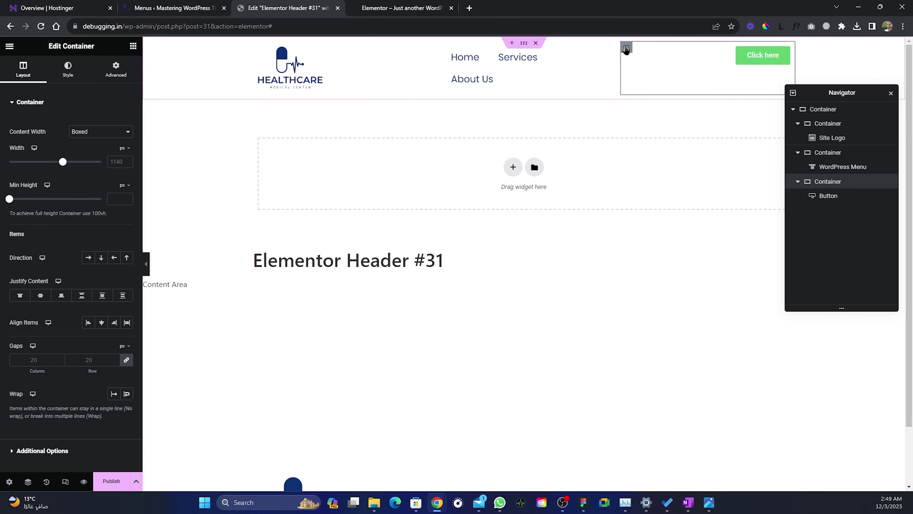
{"action": "left_click", "coordinate": [125, 148]}
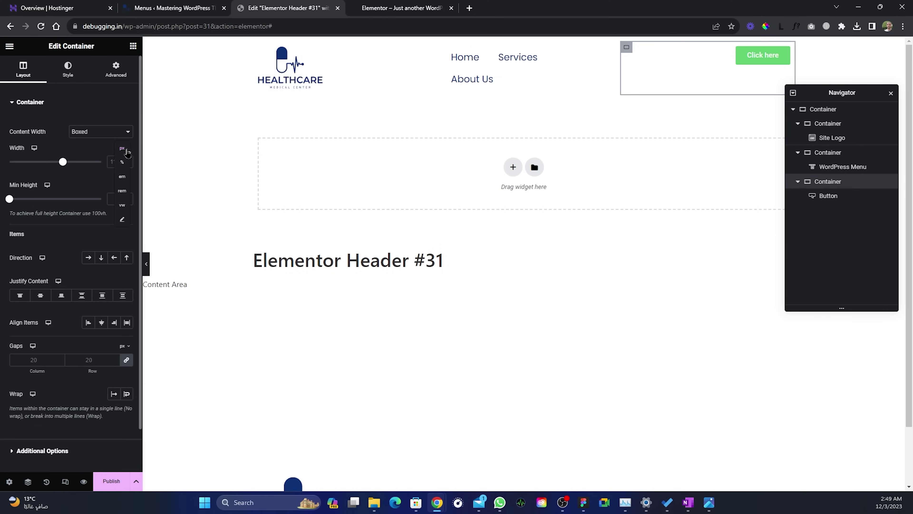
{"action": "left_click", "coordinate": [122, 162]}
{"action": "type", "text": "20"}
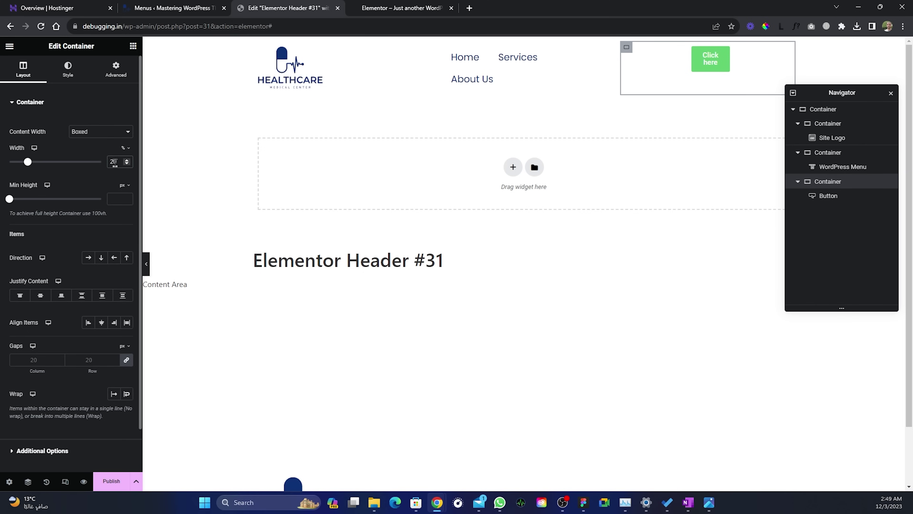
{"action": "left_click", "coordinate": [115, 132]}
{"action": "left_click", "coordinate": [95, 150]}
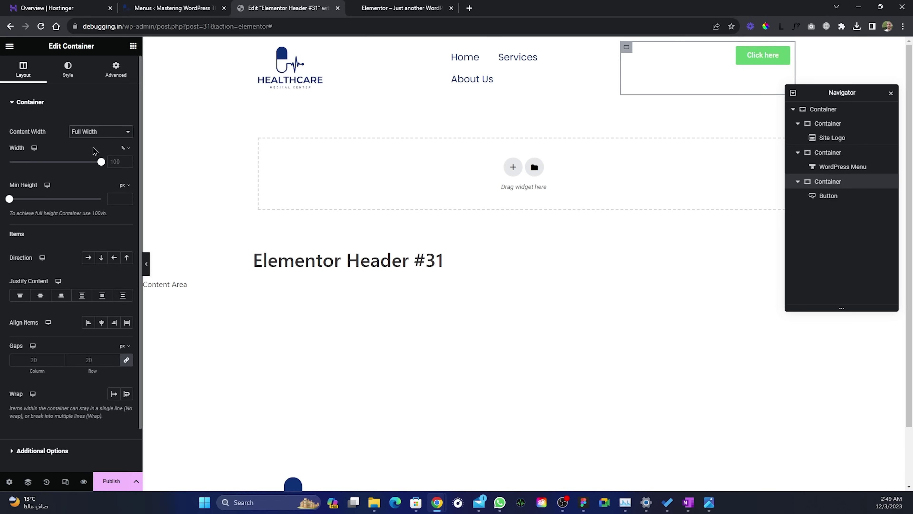
Step: Try a 60% boxed width on the WordPress Menu's container and switch its content width to Full Width
{"action": "left_click", "coordinate": [442, 47]}
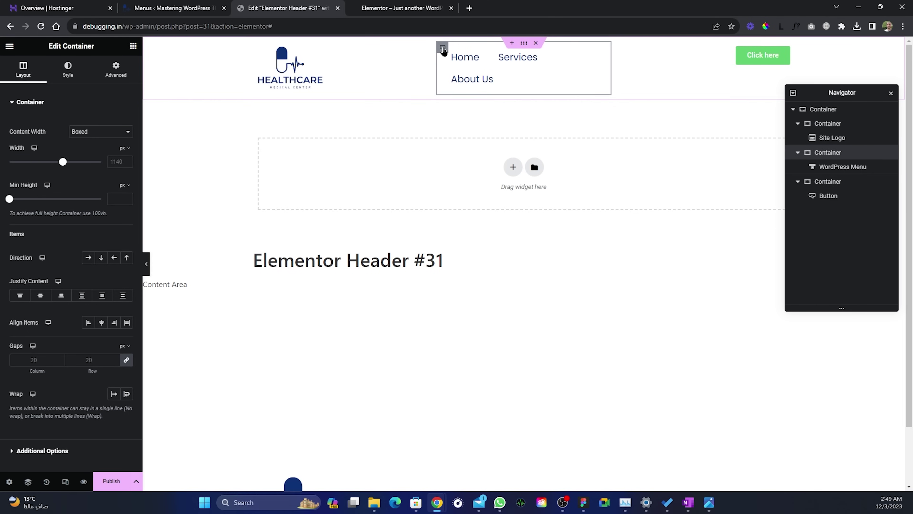
{"action": "left_click", "coordinate": [128, 147]}
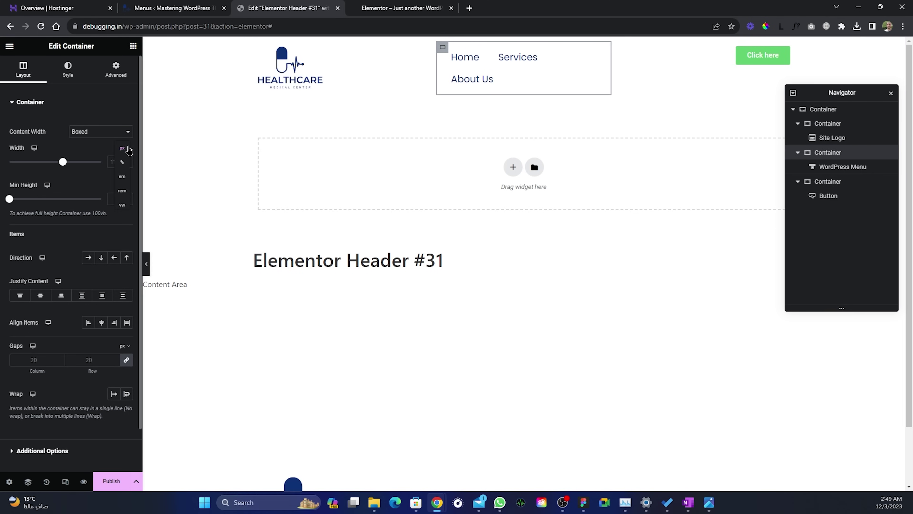
{"action": "left_click", "coordinate": [122, 162]}
{"action": "left_click", "coordinate": [117, 162]}
{"action": "type", "text": "60"}
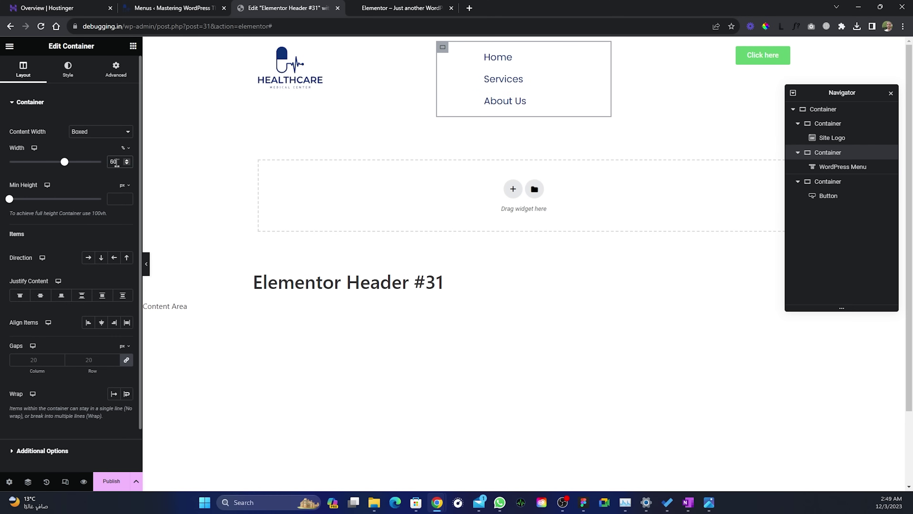
{"action": "left_click", "coordinate": [100, 132]}
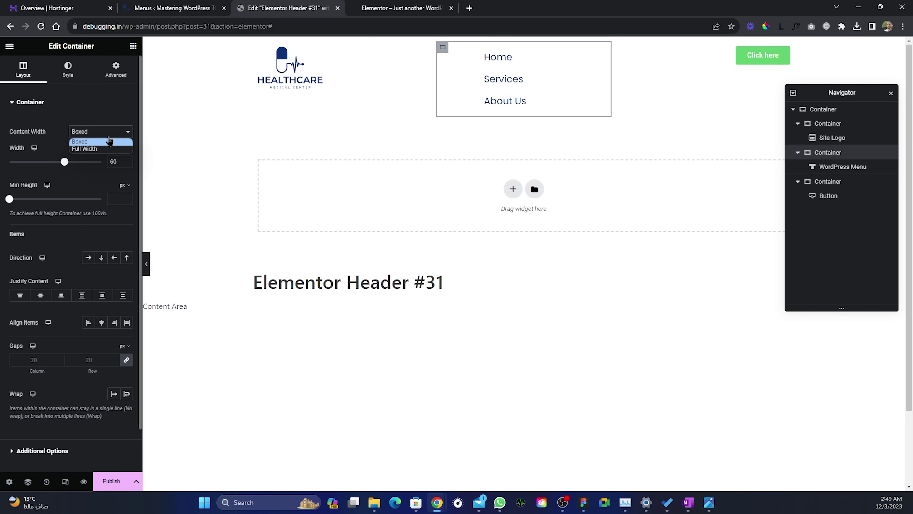
{"action": "left_click", "coordinate": [93, 152]}
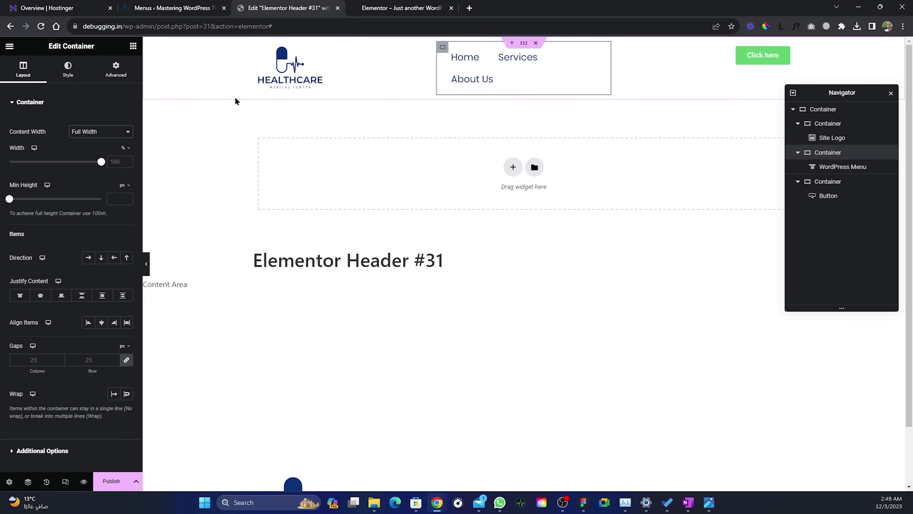
Step: Set the outer header container's content width to Full Width and preview the header without the editing controls
{"action": "left_click", "coordinate": [524, 44]}
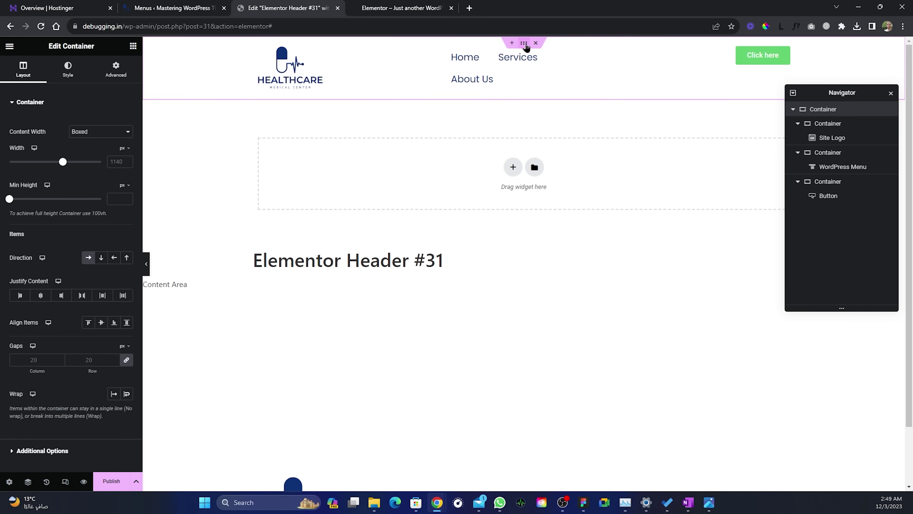
{"action": "left_click", "coordinate": [93, 133]}
{"action": "left_click", "coordinate": [92, 149]}
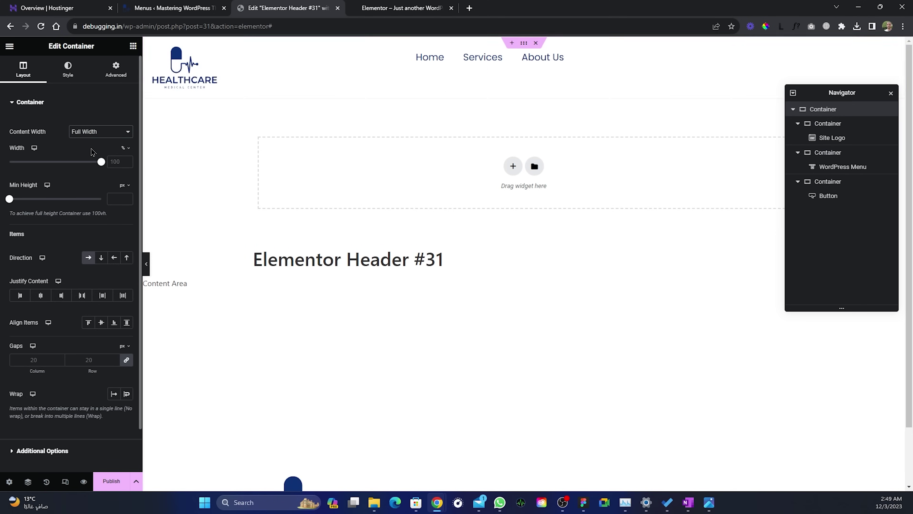
{"action": "left_click", "coordinate": [146, 264]}
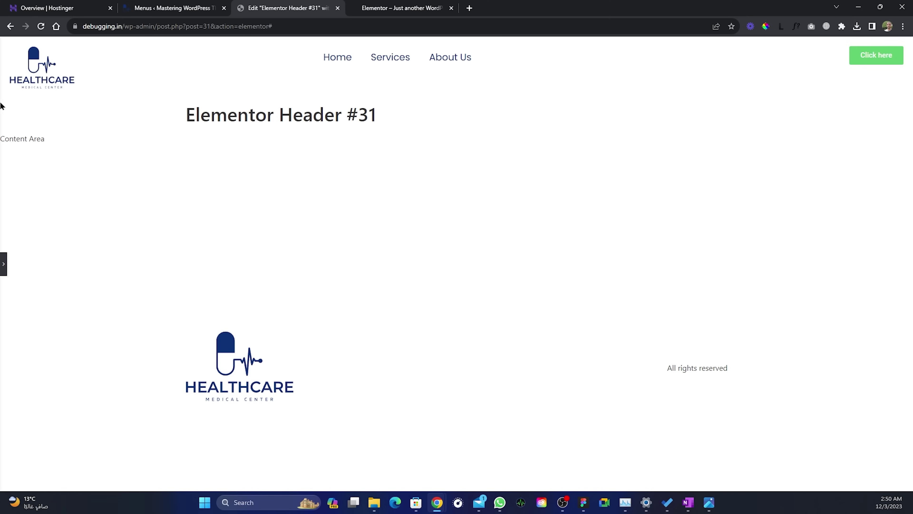
{"action": "left_click", "coordinate": [4, 264]}
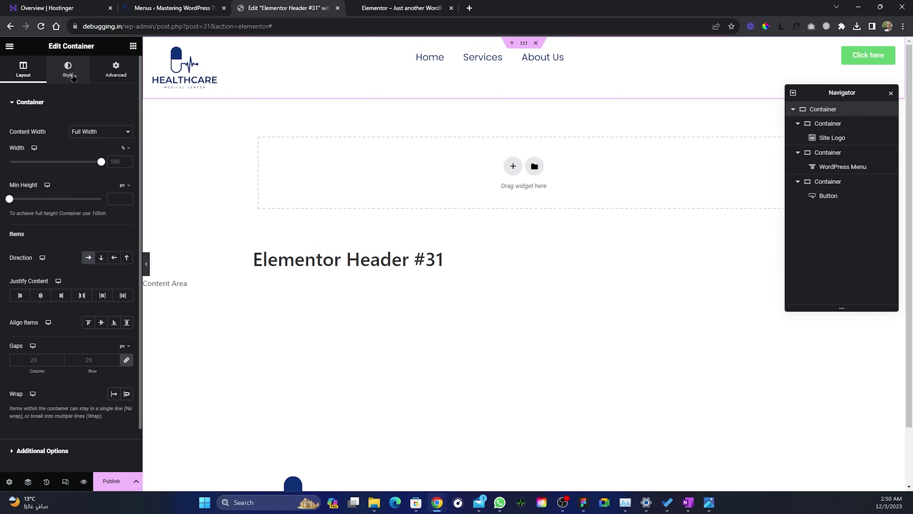
Step: Switch the outer header container's padding unit to percent and set the padding to 0 on all sides
{"action": "left_click", "coordinate": [116, 72]}
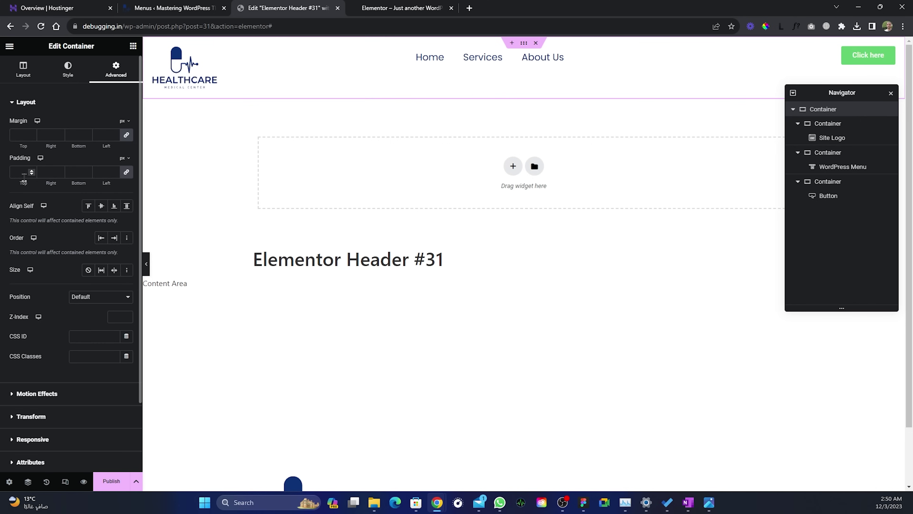
{"action": "left_click", "coordinate": [124, 158]}
{"action": "left_click", "coordinate": [122, 175]}
{"action": "type", "text": "10"}
{"action": "key", "text": "BackSpace"}
{"action": "key", "text": "BackSpace"}
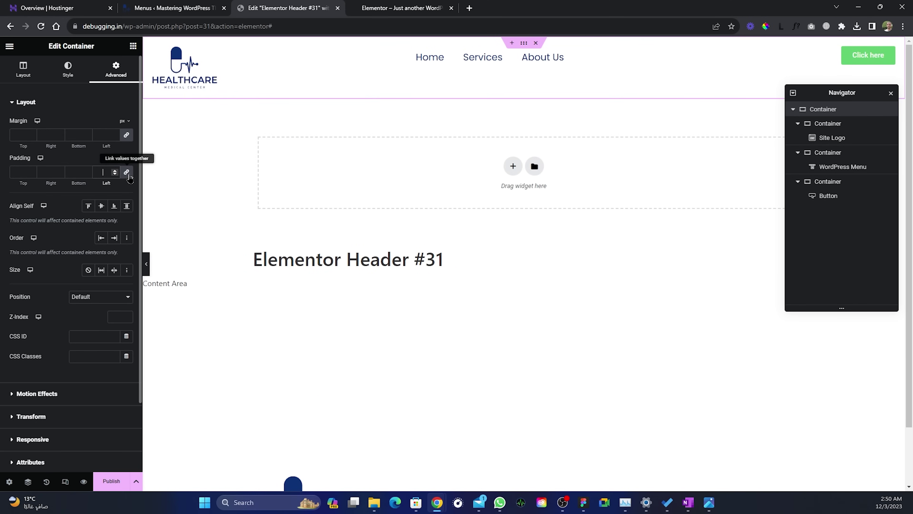
{"action": "type", "text": "0"}
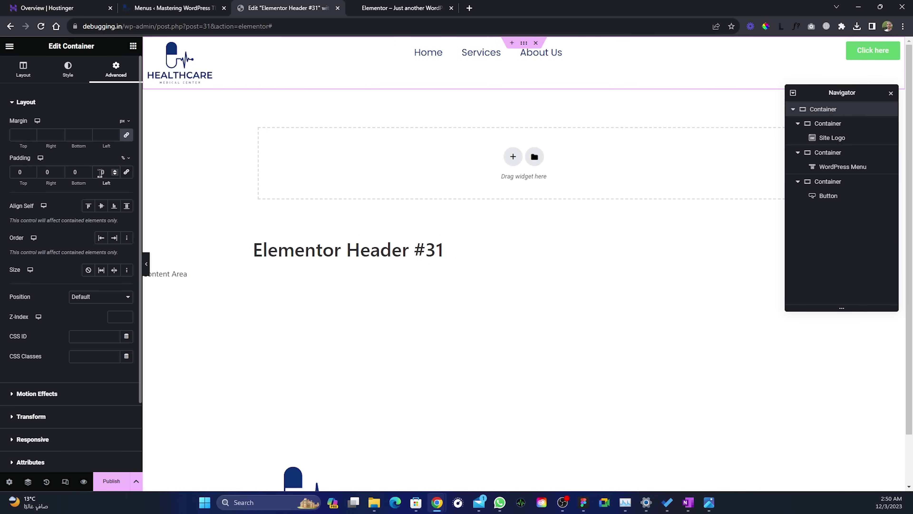
Step: Set the header container's left and right padding to 6%
{"action": "type", "text": "6"}
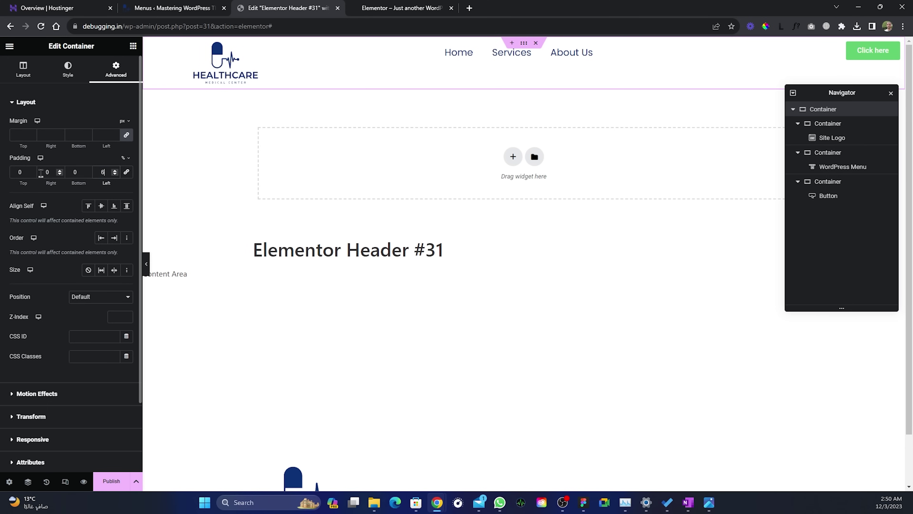
{"action": "left_click", "coordinate": [47, 172]}
{"action": "type", "text": "6"}
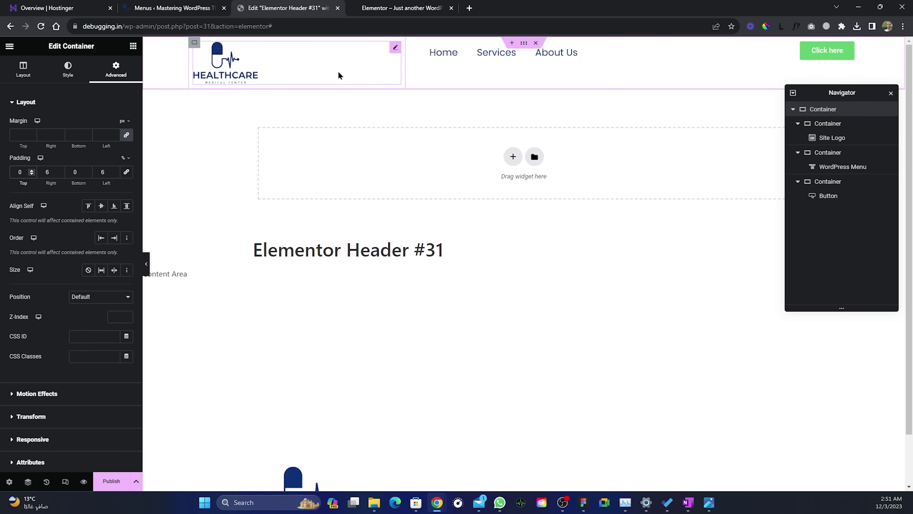
Step: Set the content justification to center in the logo, menu and button containers of the header
{"action": "left_click", "coordinate": [194, 44]}
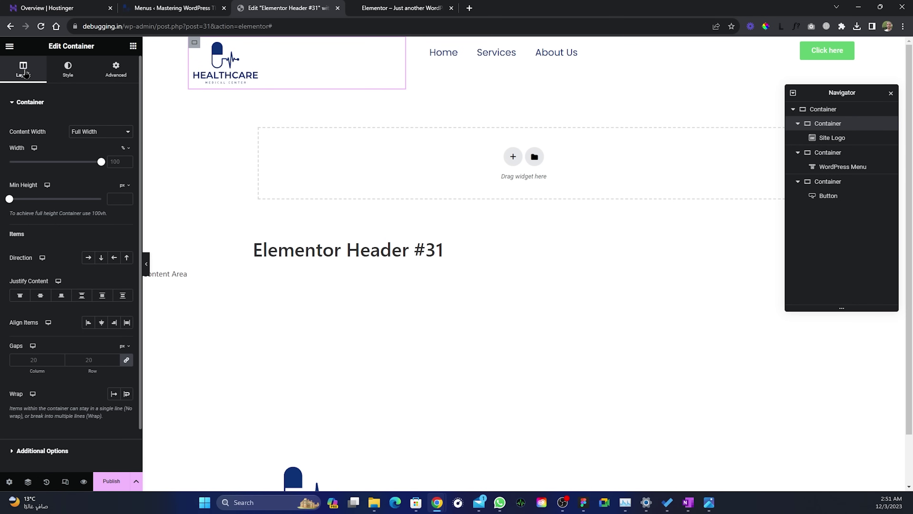
{"action": "left_click", "coordinate": [40, 297]}
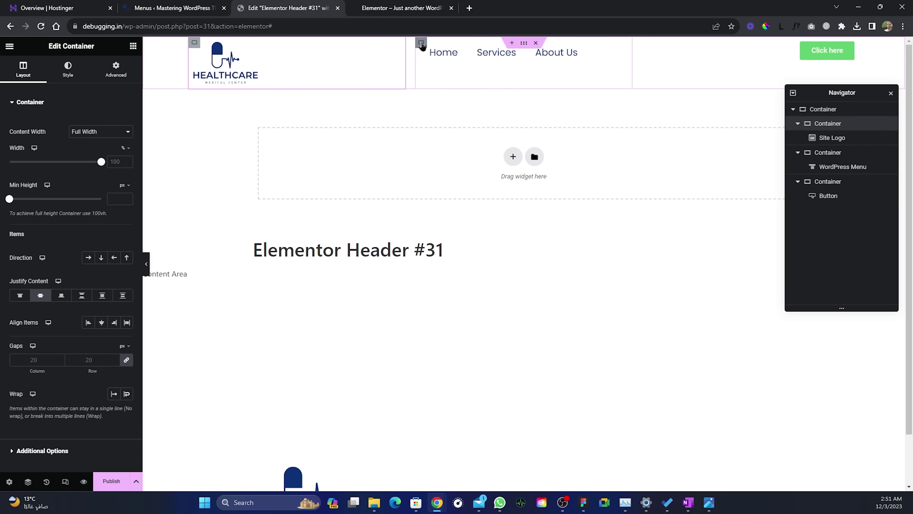
{"action": "left_click", "coordinate": [421, 43]}
{"action": "left_click", "coordinate": [41, 298]}
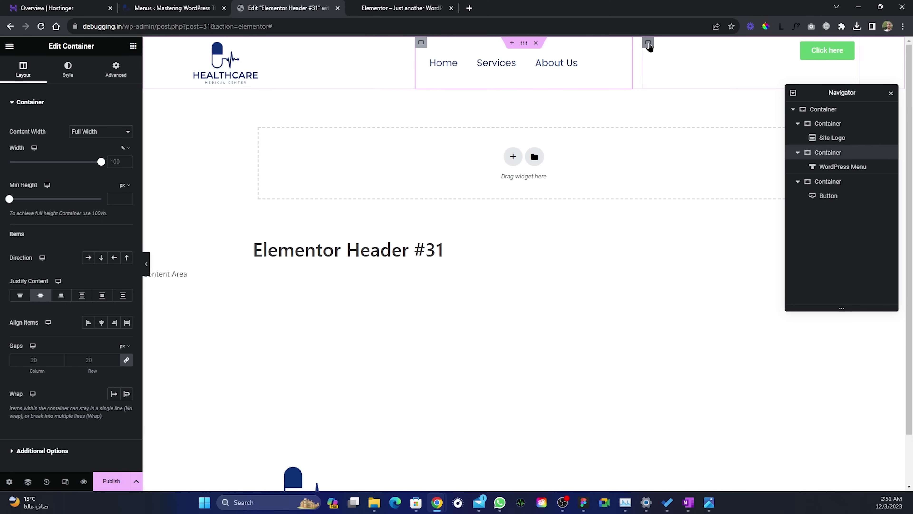
{"action": "left_click", "coordinate": [647, 42]}
{"action": "left_click", "coordinate": [41, 297]}
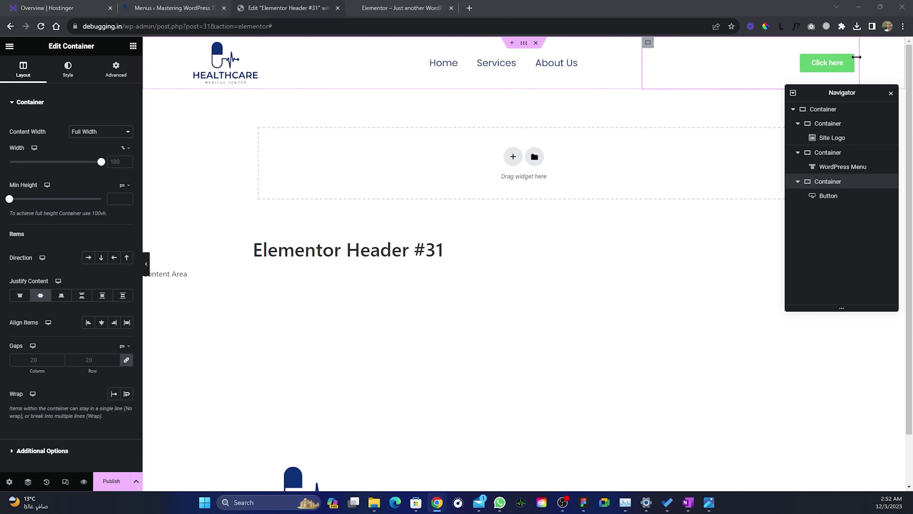
Step: Change the header button's text to "Contact us"
{"action": "left_click", "coordinate": [849, 62]}
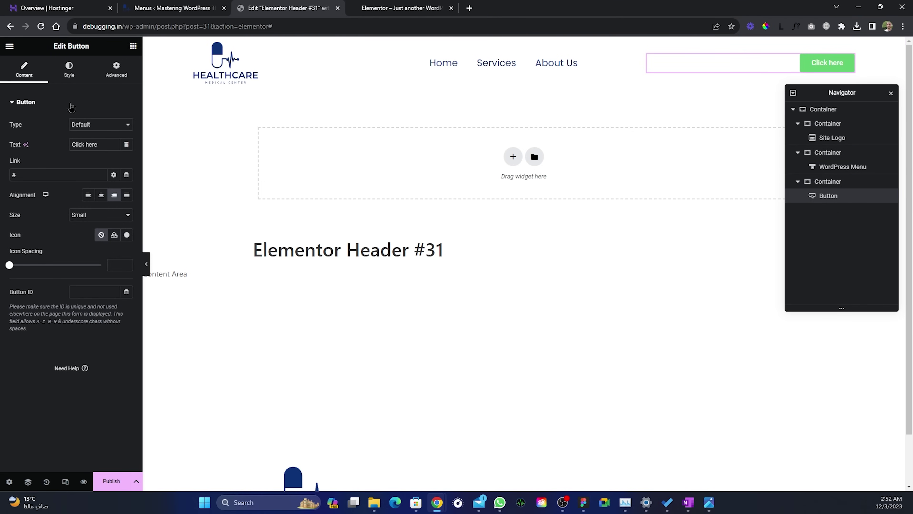
{"action": "left_click", "coordinate": [69, 69]}
{"action": "left_click", "coordinate": [24, 74]}
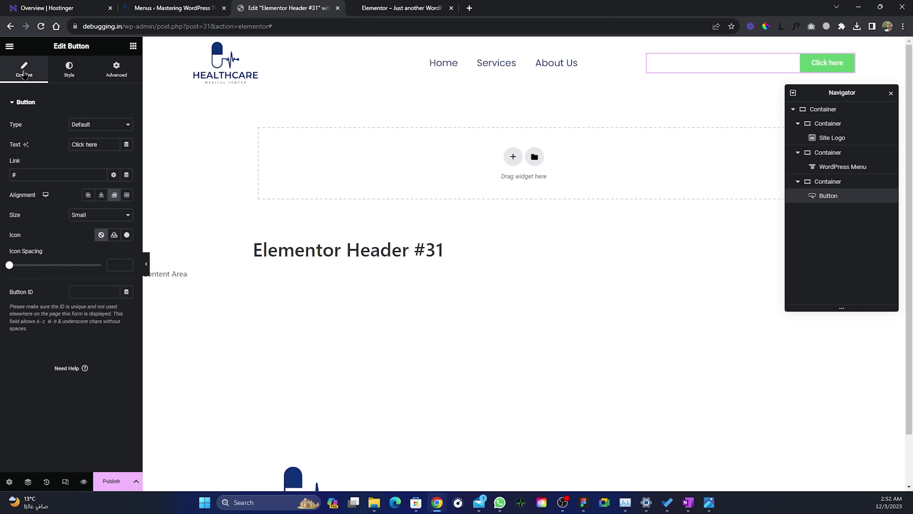
{"action": "triple_click", "coordinate": [97, 147]}
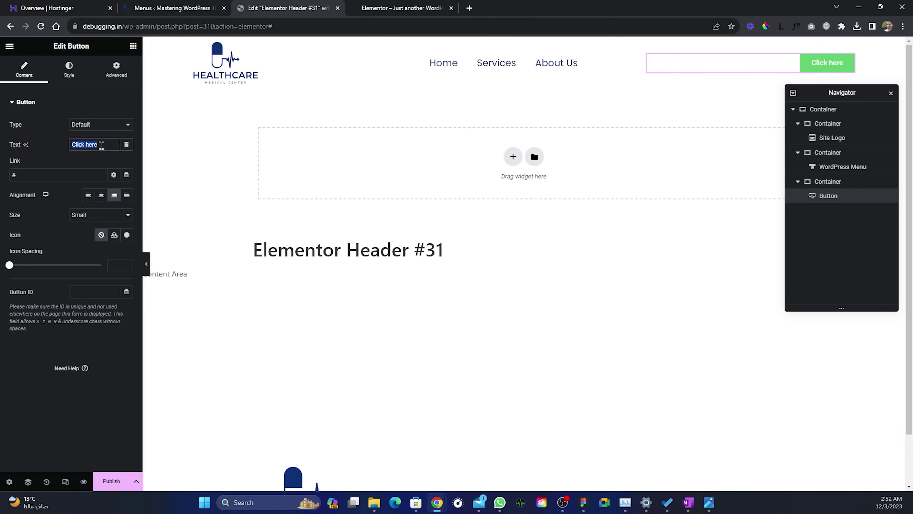
{"action": "type", "text": "Contact us"}
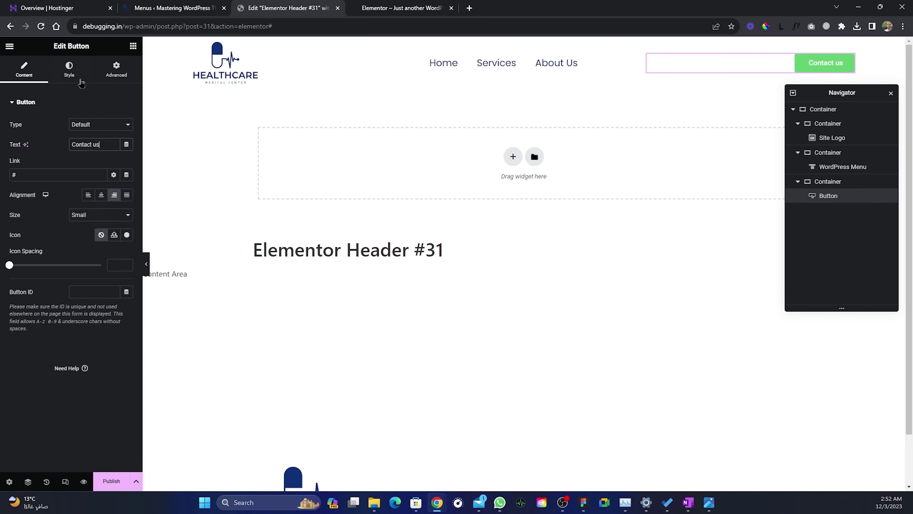
Step: Set the button's typography to Poppins, 16 px, weight 400 (Normal), with the capitalize transform
{"action": "left_click", "coordinate": [70, 69]}
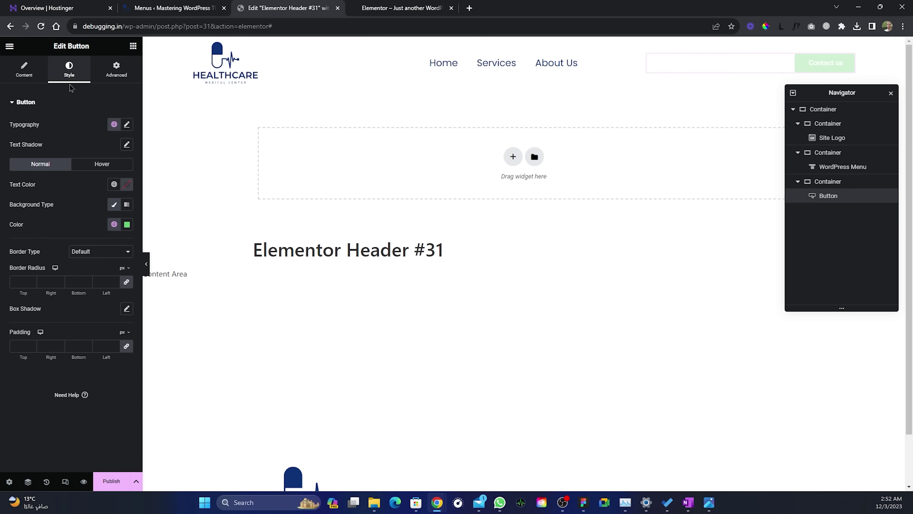
{"action": "left_click", "coordinate": [126, 125]}
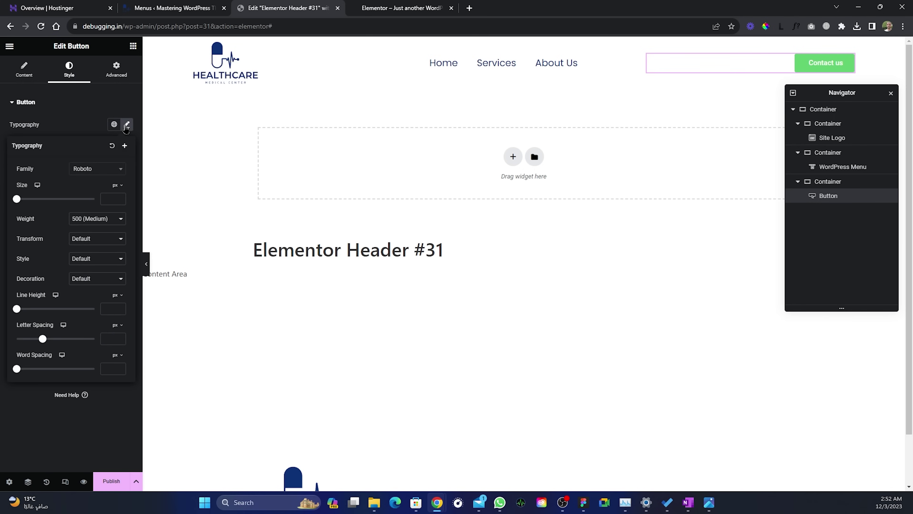
{"action": "left_click", "coordinate": [97, 171]}
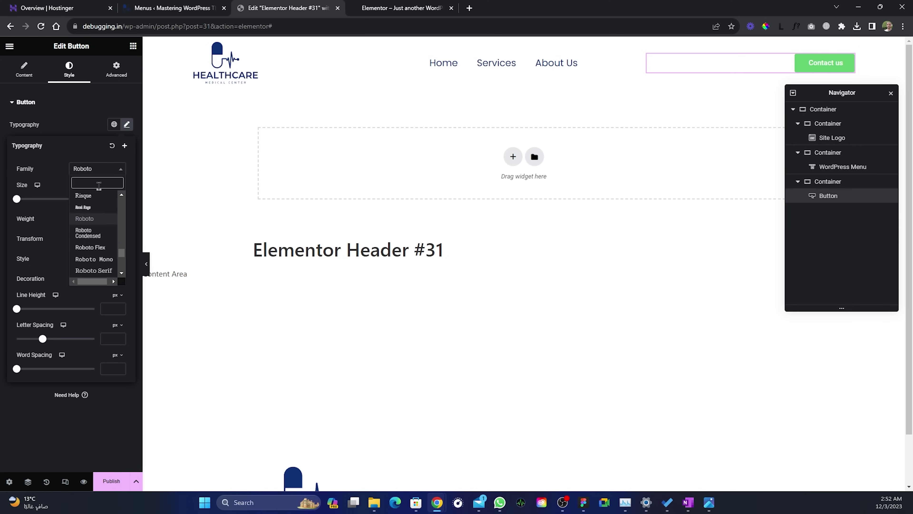
{"action": "type", "text": "poppins"}
{"action": "left_click", "coordinate": [91, 197]}
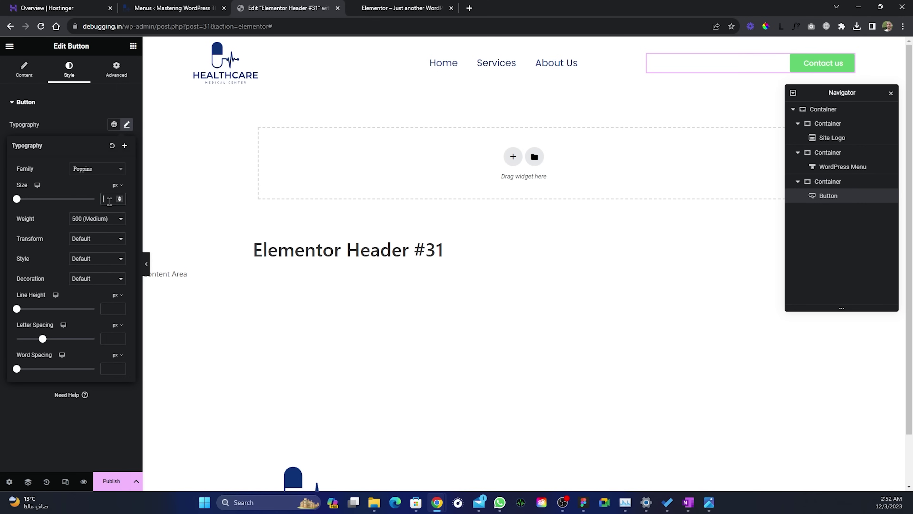
{"action": "type", "text": "16"}
{"action": "left_click", "coordinate": [97, 218]}
{"action": "left_click", "coordinate": [104, 252]}
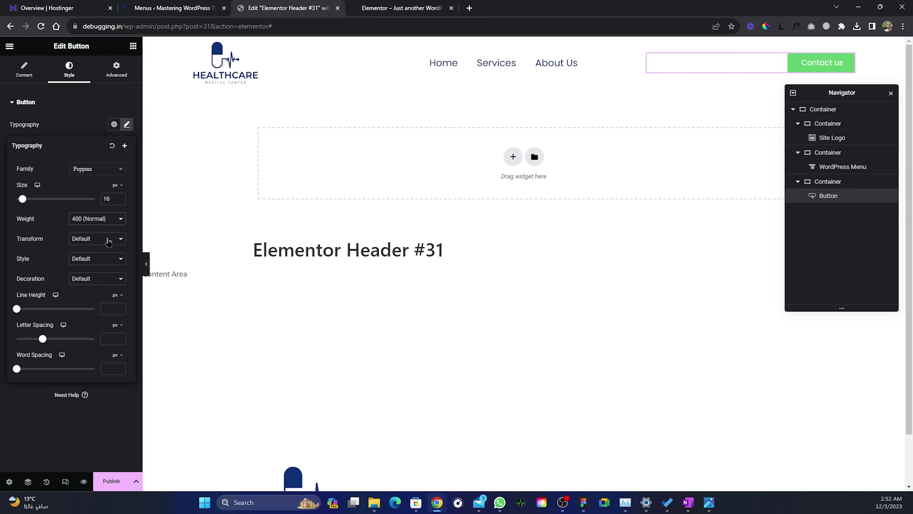
{"action": "left_click", "coordinate": [109, 242]}
{"action": "left_click", "coordinate": [89, 272]}
{"action": "left_click", "coordinate": [91, 129]}
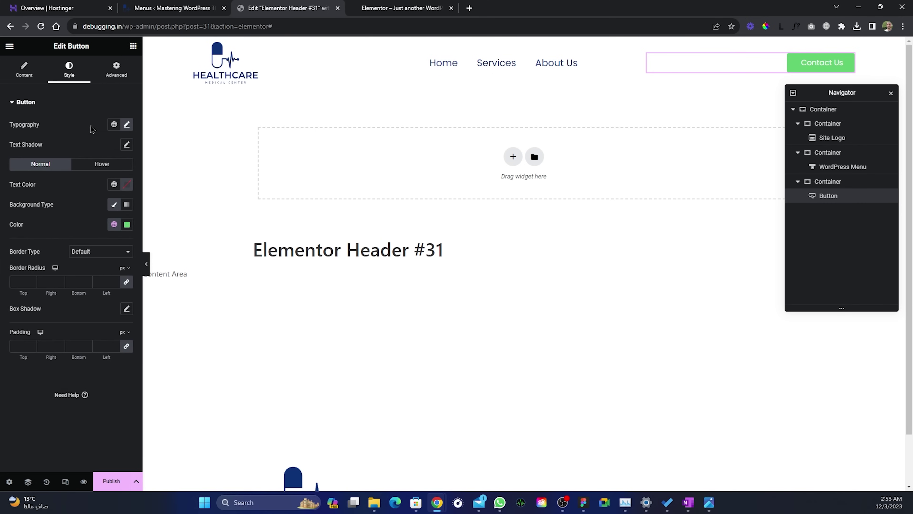
Step: Give the button the global blue-accent background color and a border radius of 100 px on all corners
{"action": "left_click", "coordinate": [113, 225]}
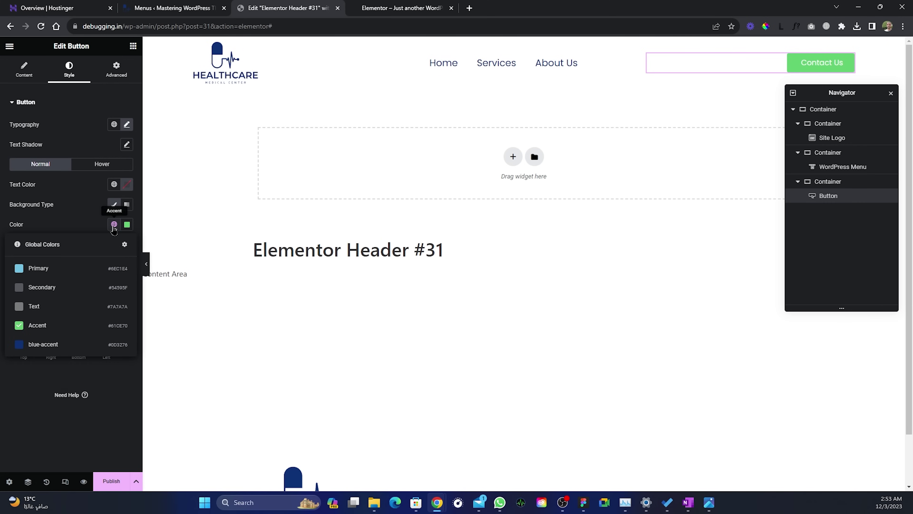
{"action": "left_click", "coordinate": [43, 345]}
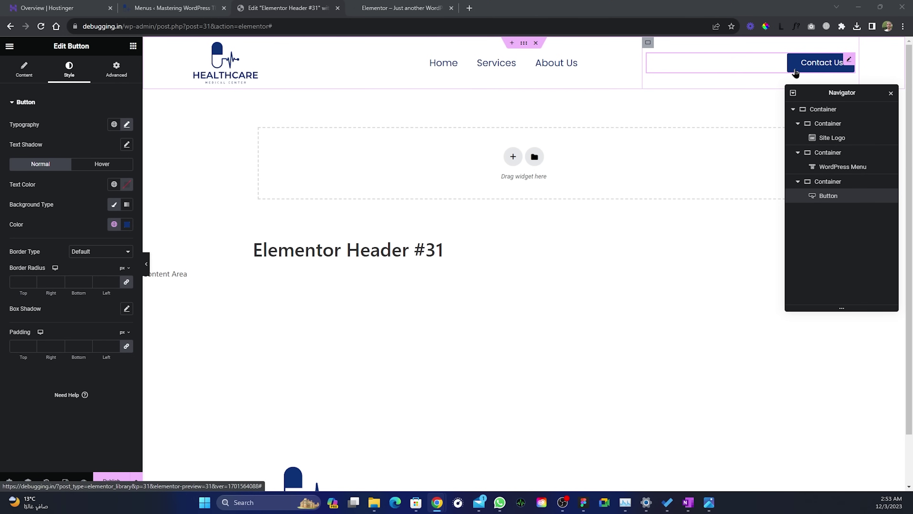
{"action": "left_click", "coordinate": [19, 283]}
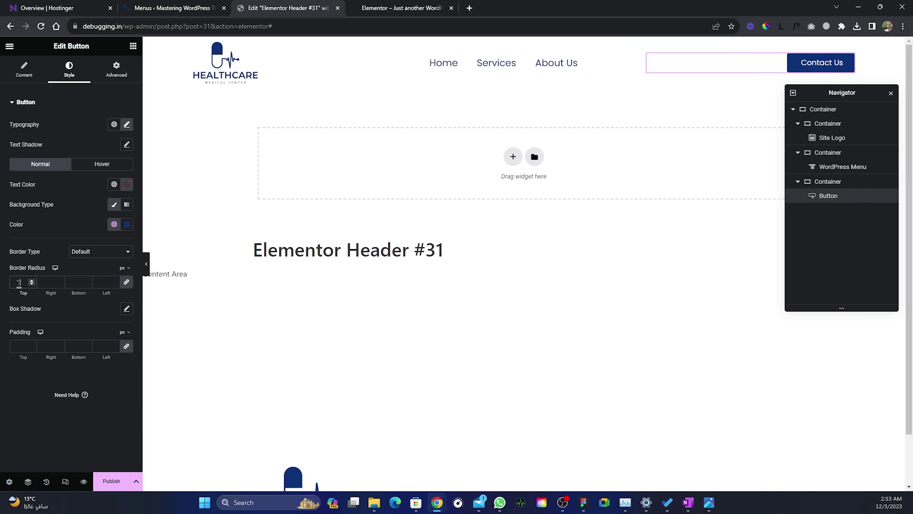
{"action": "type", "text": "100"}
Step: Set the button's padding to 16 px at the top and bottom and 45 px at the left and right
{"action": "left_click", "coordinate": [21, 346]}
{"action": "type", "text": "16"}
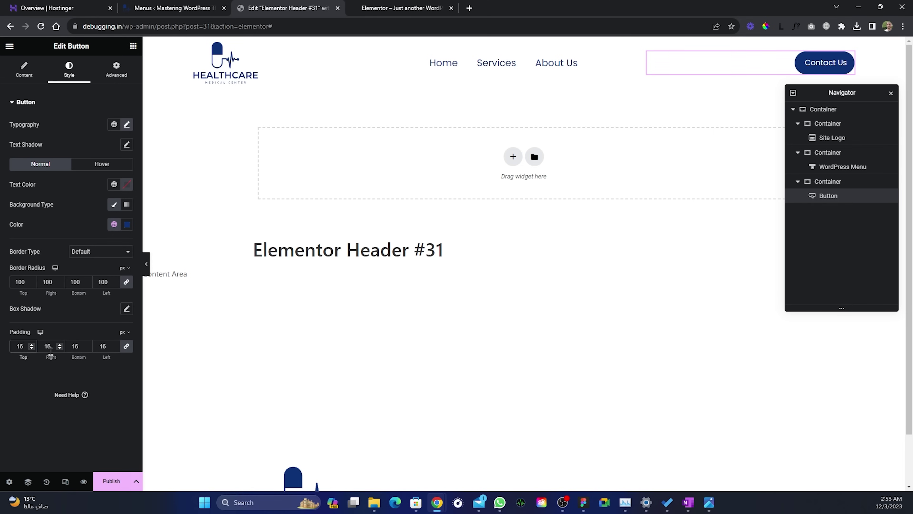
{"action": "double_click", "coordinate": [49, 346]}
{"action": "type", "text": "45"}
{"action": "double_click", "coordinate": [103, 346]}
{"action": "type", "text": "45"}
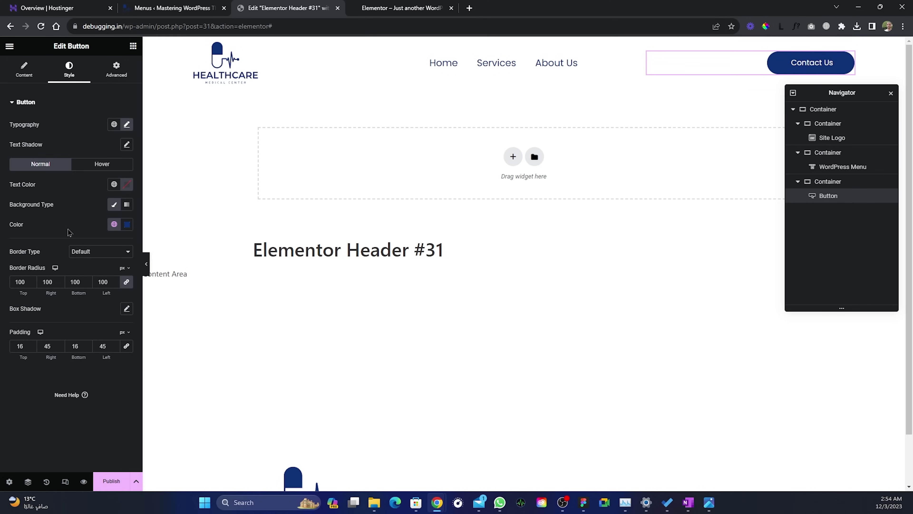
Step: Add a solid 1 px border to the button in the global blue-accent color
{"action": "left_click", "coordinate": [112, 256]}
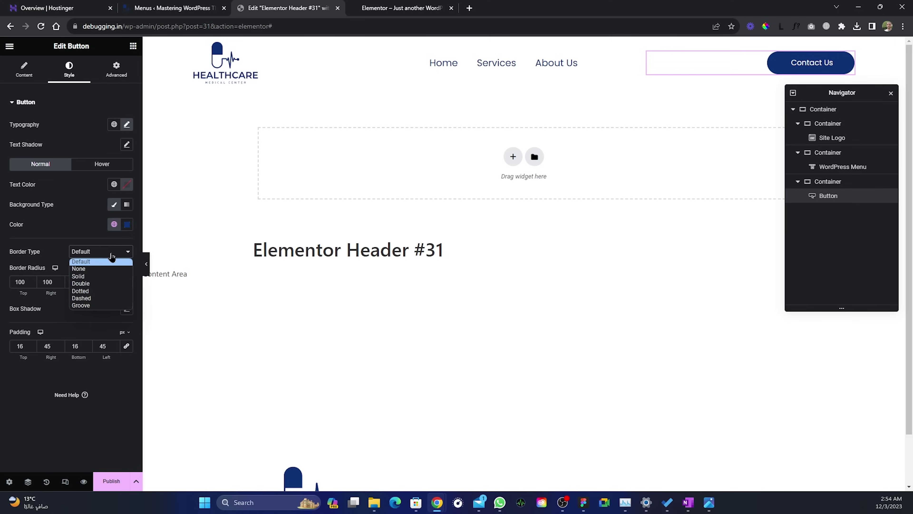
{"action": "left_click", "coordinate": [88, 276]}
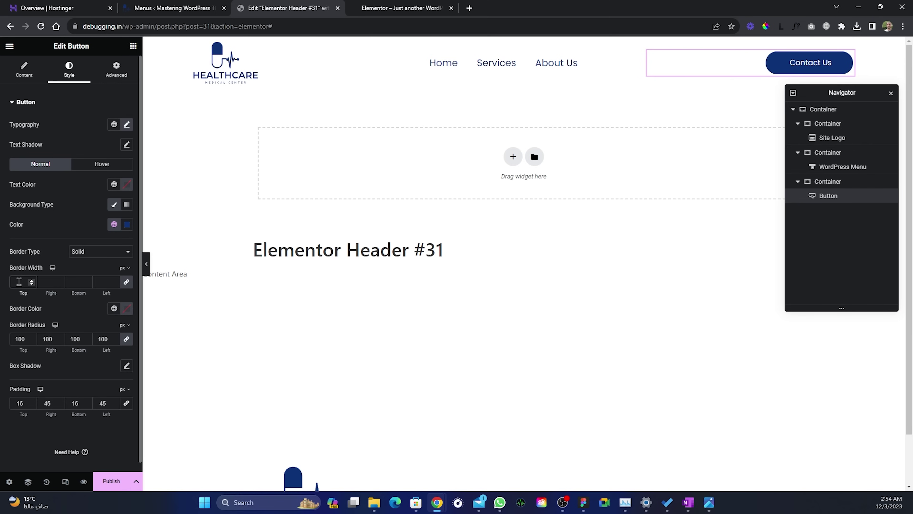
{"action": "left_click", "coordinate": [18, 282]}
{"action": "type", "text": "1"}
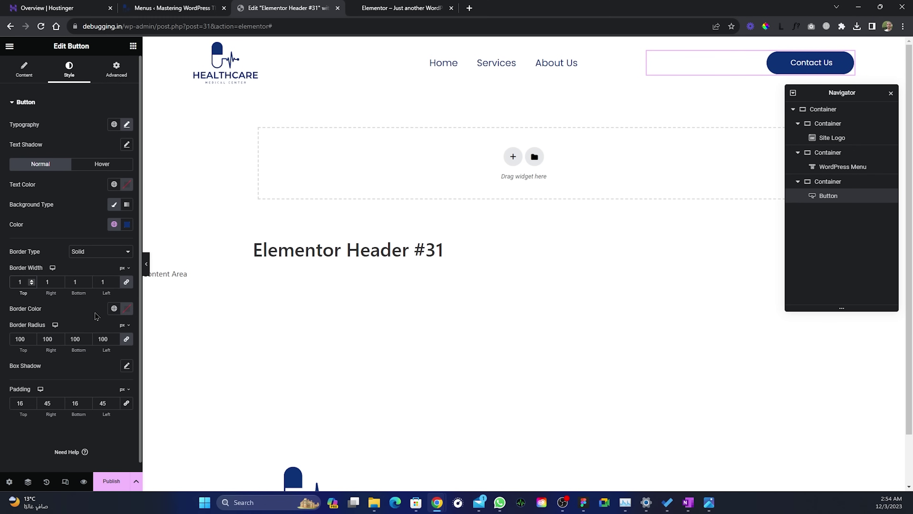
{"action": "left_click", "coordinate": [128, 313]}
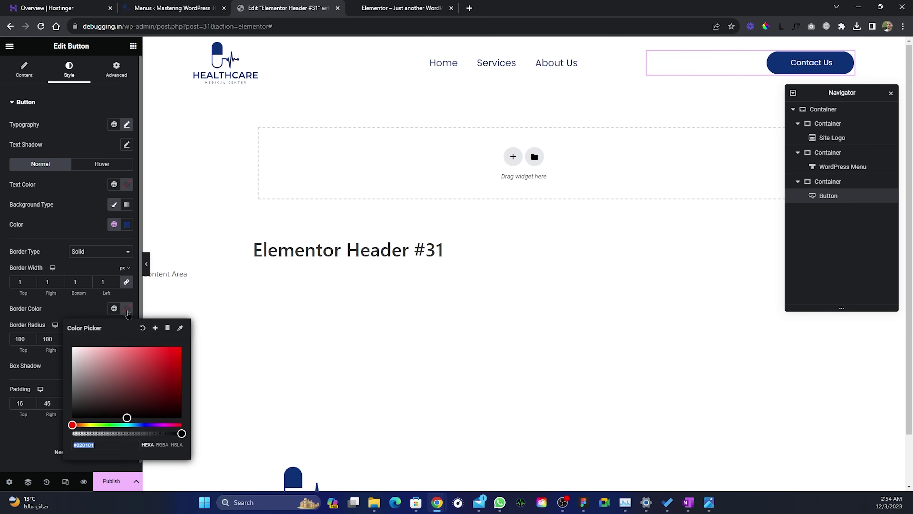
{"action": "left_click", "coordinate": [114, 309]}
{"action": "left_click", "coordinate": [43, 427]}
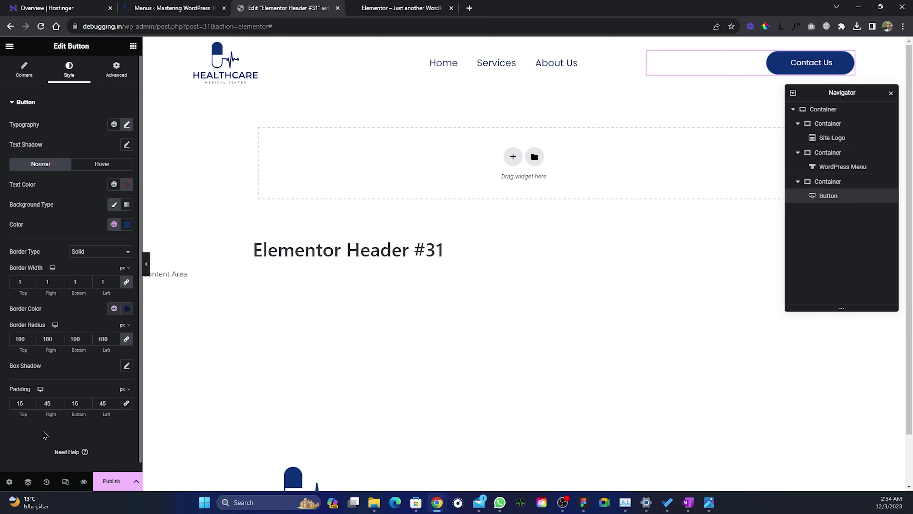
Step: Give the button's hover state blue-accent text and a fully transparent background color
{"action": "left_click", "coordinate": [93, 165]}
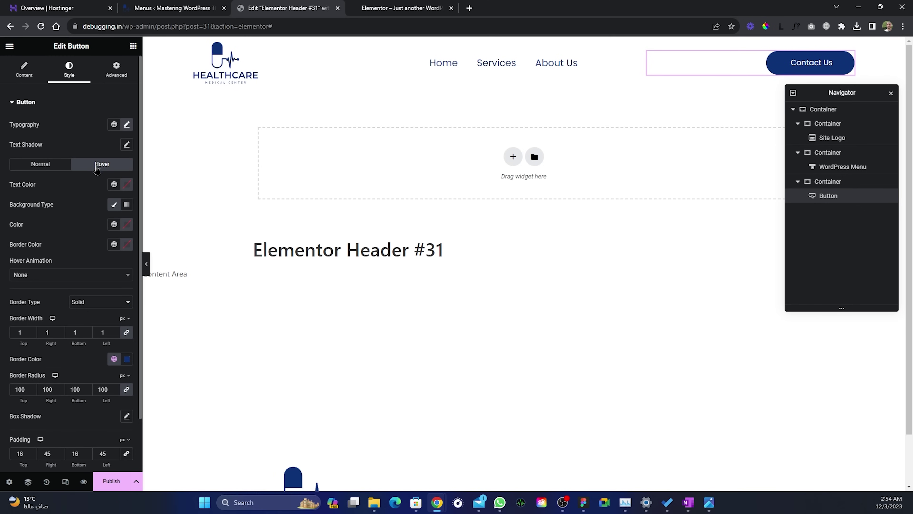
{"action": "left_click", "coordinate": [114, 184]}
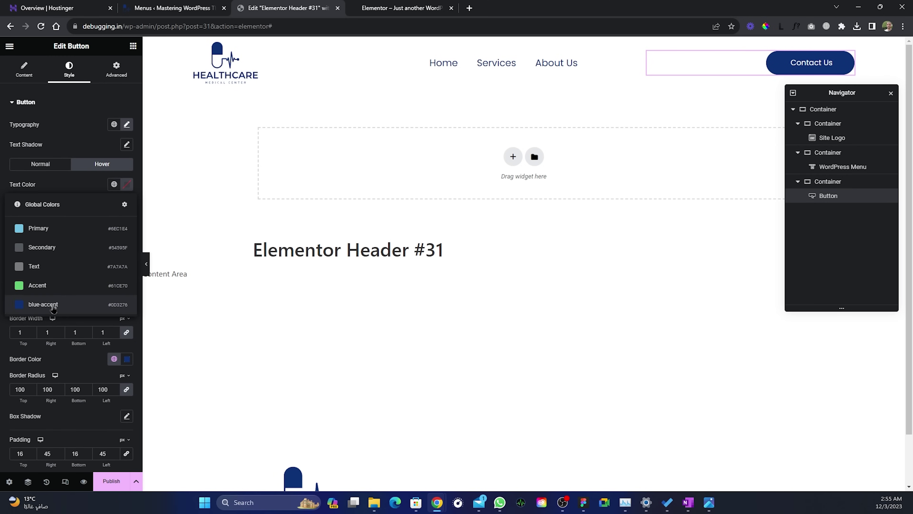
{"action": "left_click", "coordinate": [43, 304]}
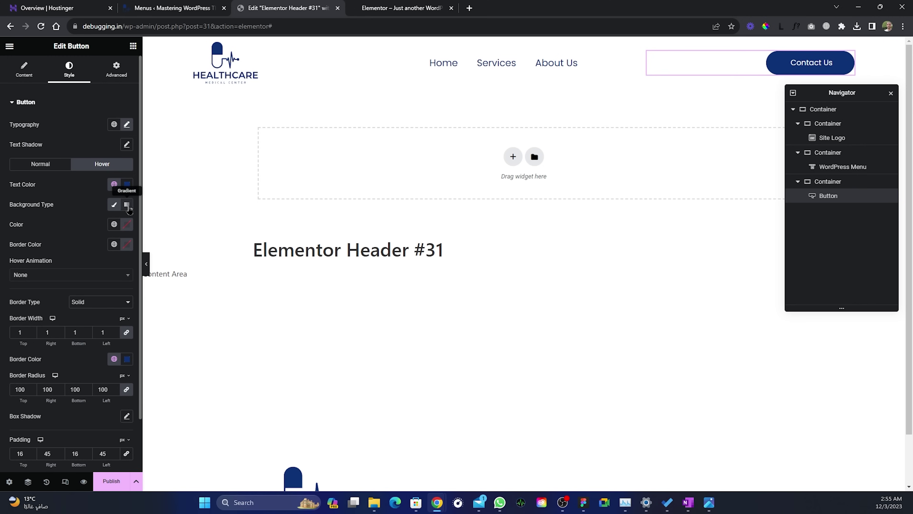
{"action": "left_click", "coordinate": [126, 223]}
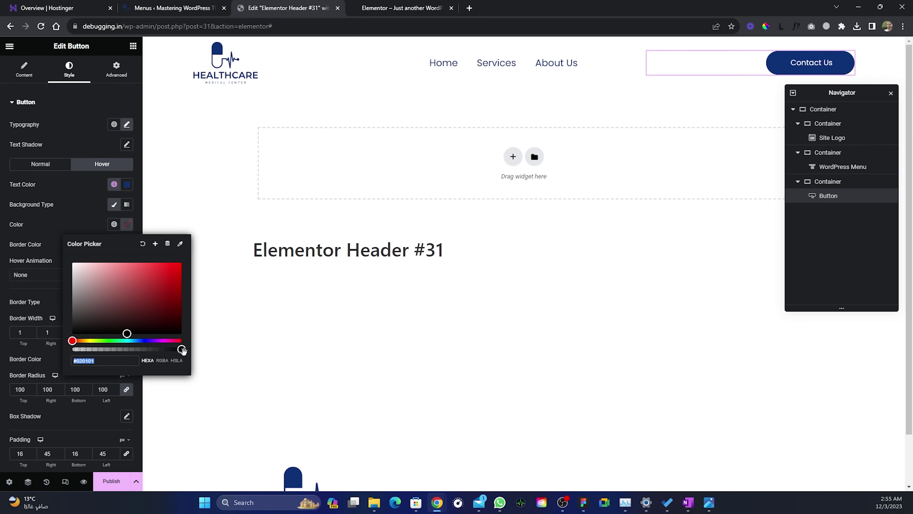
{"action": "left_click_drag", "start_coordinate": [181, 349], "coordinate": [74, 349]}
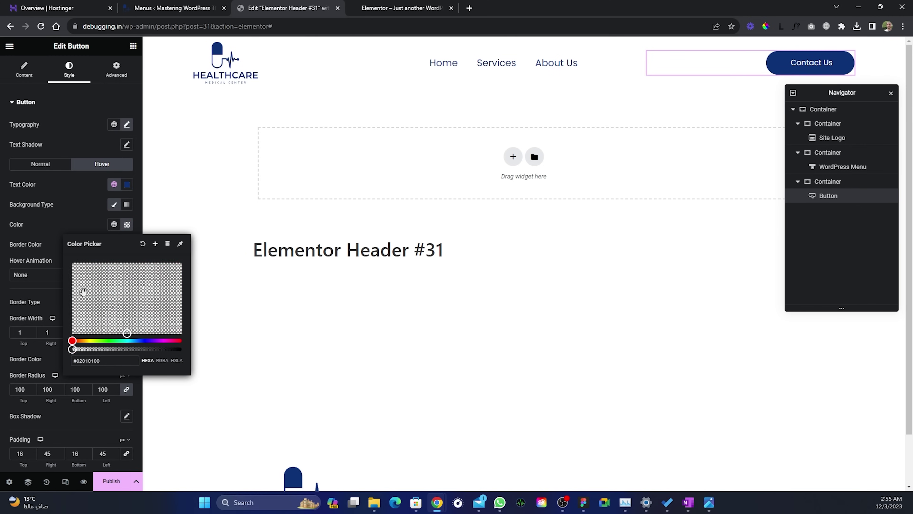
{"action": "left_click", "coordinate": [90, 227]}
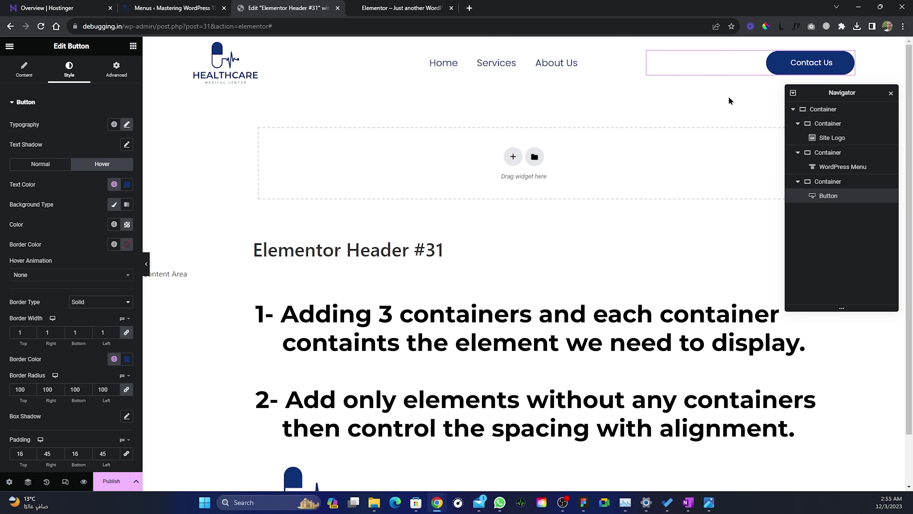
Step: Collapse the three inner header containers in the page structure tree
{"action": "left_click", "coordinate": [797, 123]}
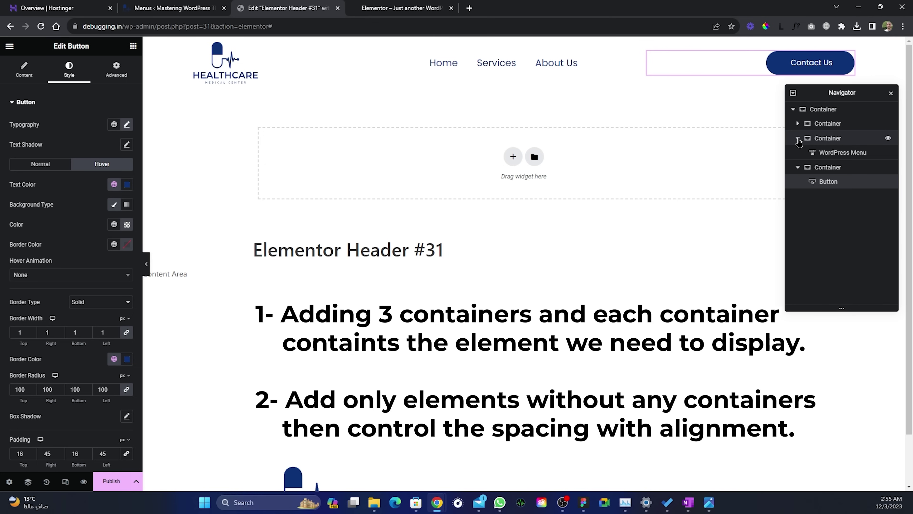
{"action": "left_click", "coordinate": [797, 138]}
{"action": "left_click", "coordinate": [798, 153]}
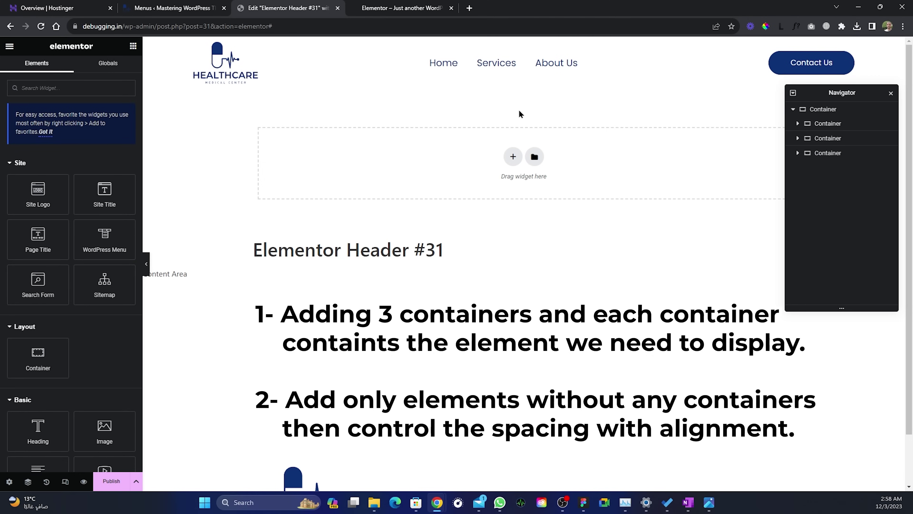
Step: Add a new container directly below the existing header and set its content width to Full Width
{"action": "left_click_drag", "start_coordinate": [38, 358], "coordinate": [406, 156]}
{"action": "left_click", "coordinate": [90, 132]}
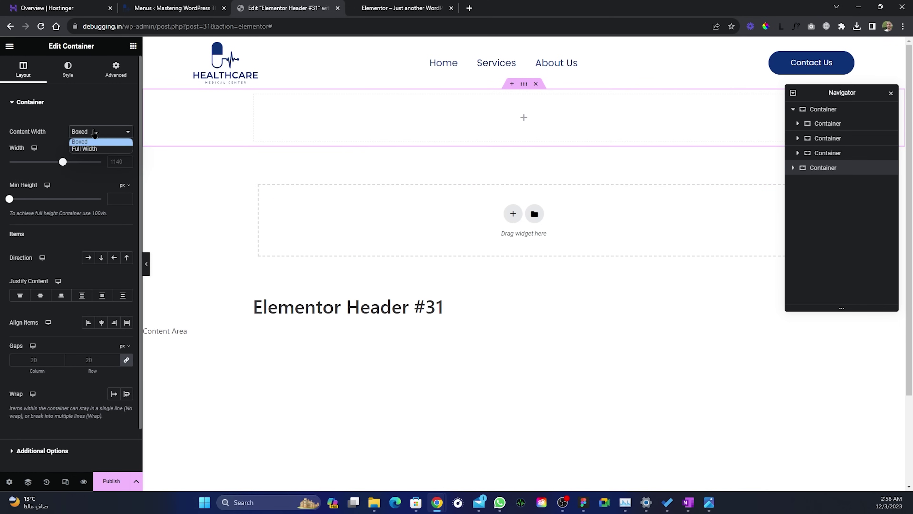
{"action": "left_click", "coordinate": [98, 150]}
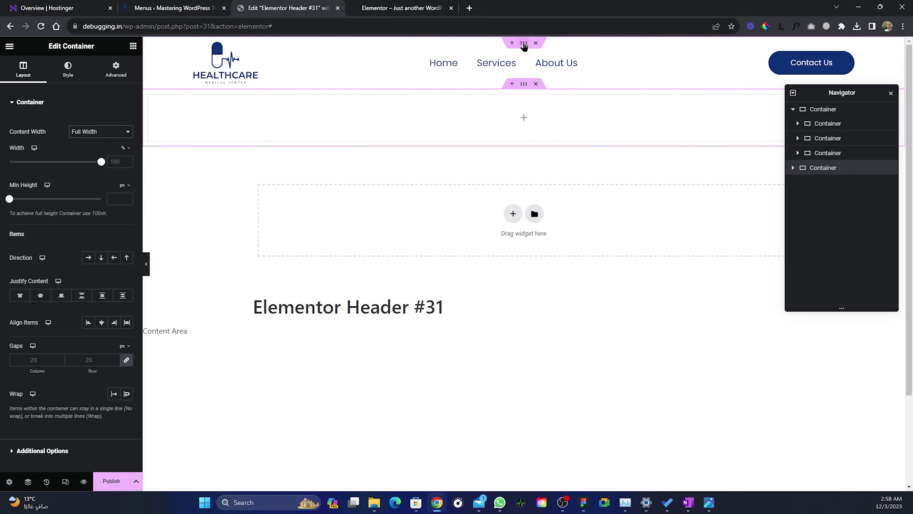
Step: Copy the original outer header container and paste its style onto the new empty container
{"action": "right_click", "coordinate": [524, 44]}
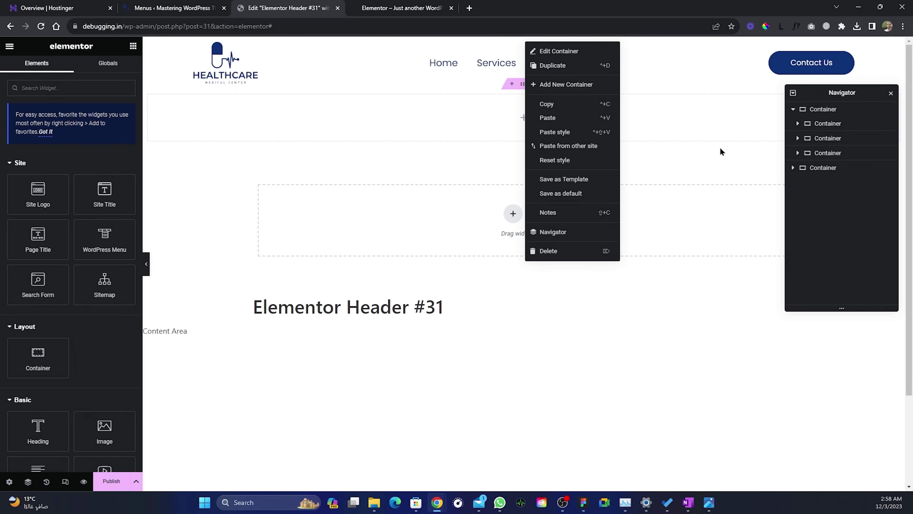
{"action": "right_click", "coordinate": [823, 110]}
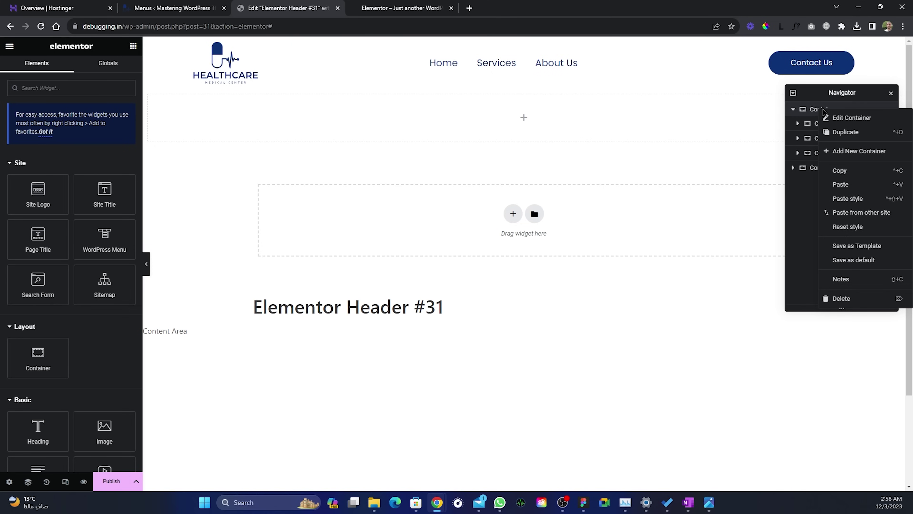
{"action": "left_click", "coordinate": [853, 172]}
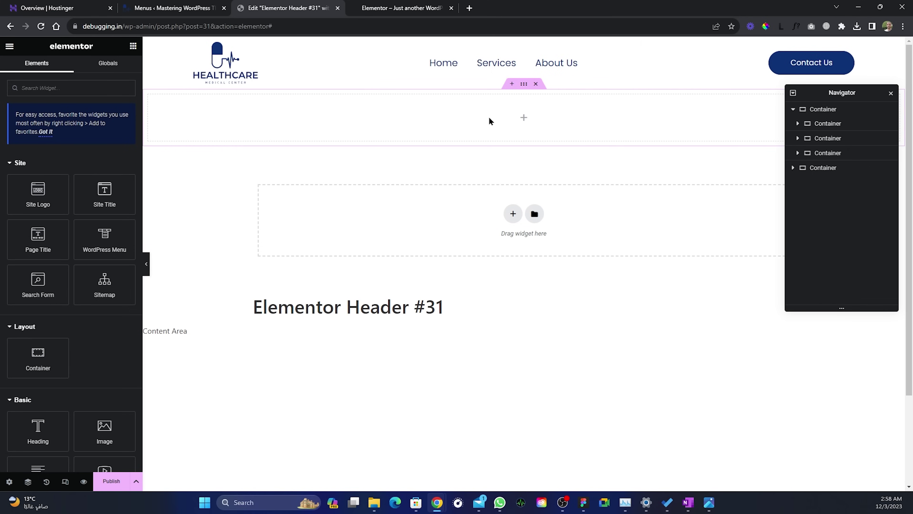
{"action": "right_click", "coordinate": [524, 86]}
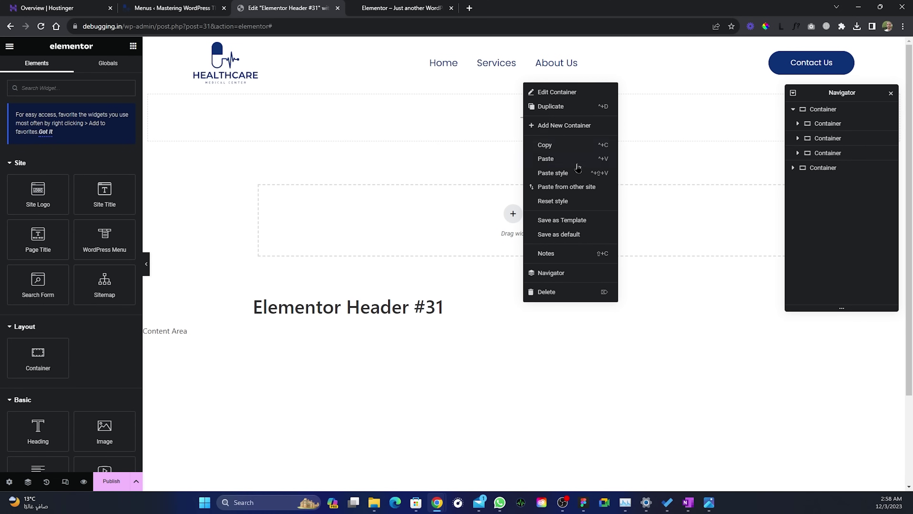
{"action": "left_click", "coordinate": [565, 174]}
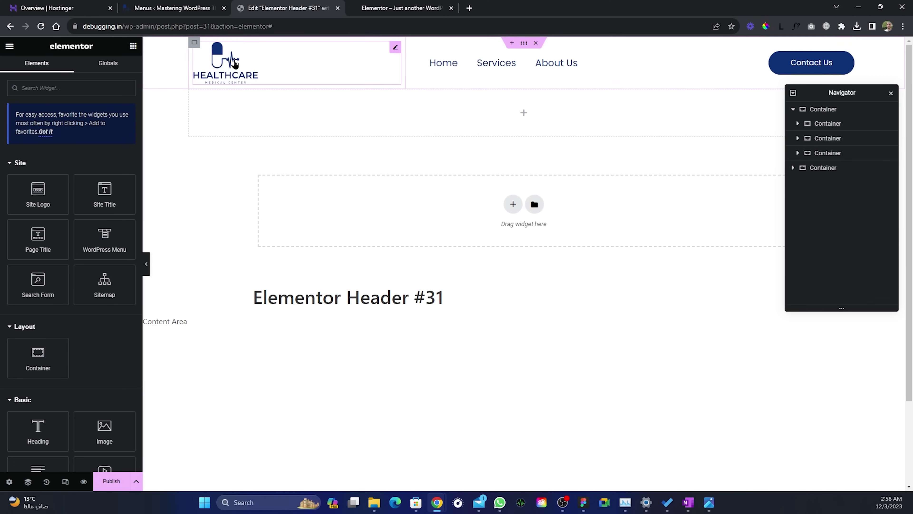
Step: Copy the site logo from the original header into the new container
{"action": "right_click", "coordinate": [396, 51]}
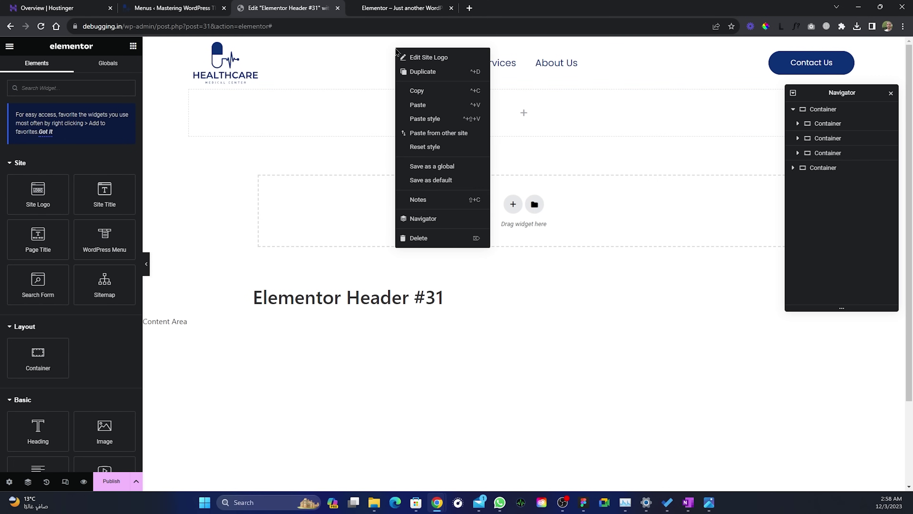
{"action": "left_click", "coordinate": [426, 94]}
{"action": "right_click", "coordinate": [480, 114]}
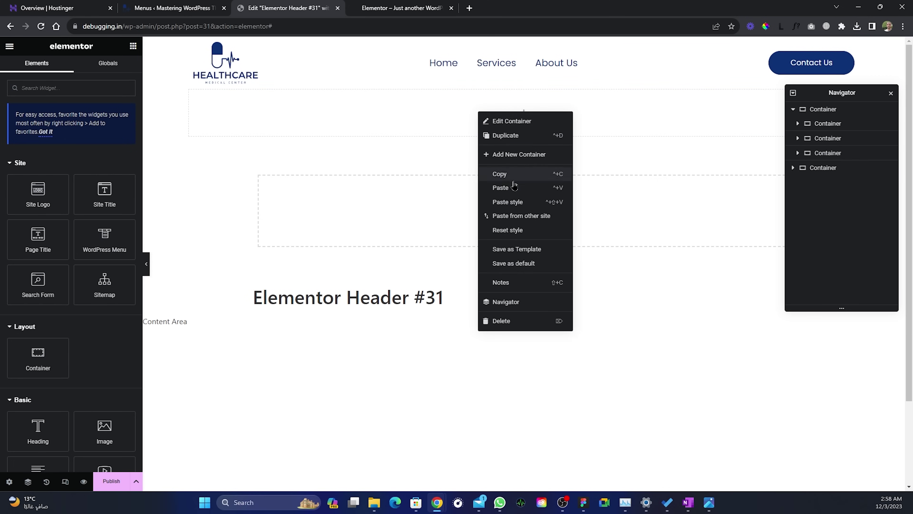
{"action": "left_click", "coordinate": [503, 187]}
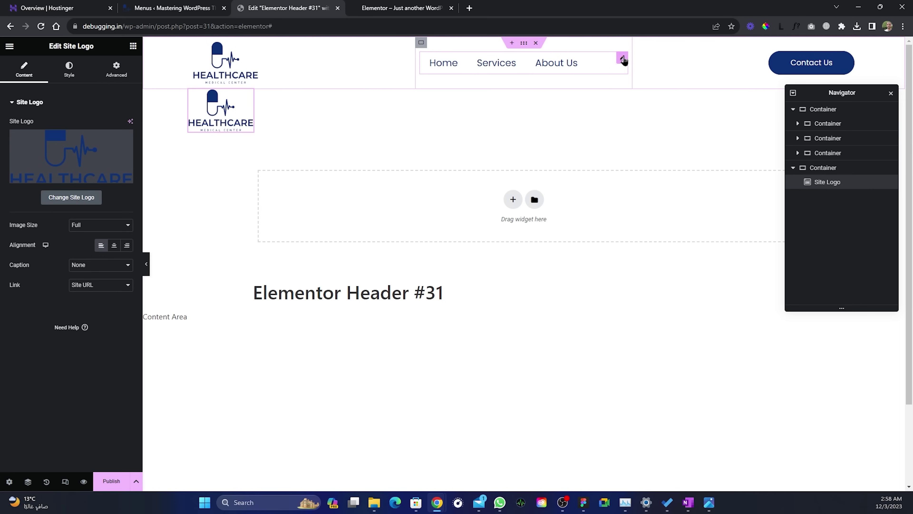
Step: Copy the WordPress menu from the original header into the new container beside the logo
{"action": "right_click", "coordinate": [624, 58]}
{"action": "left_click", "coordinate": [662, 99]}
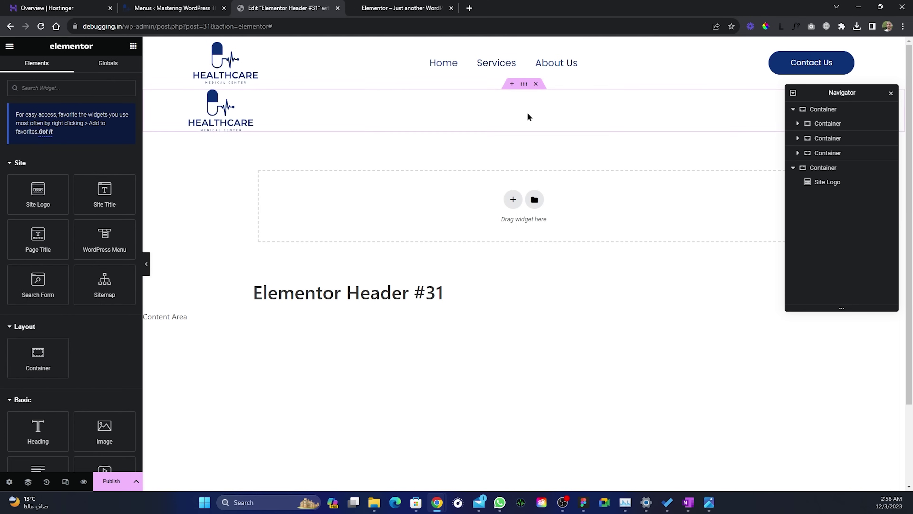
{"action": "right_click", "coordinate": [525, 114]}
{"action": "left_click", "coordinate": [568, 189]}
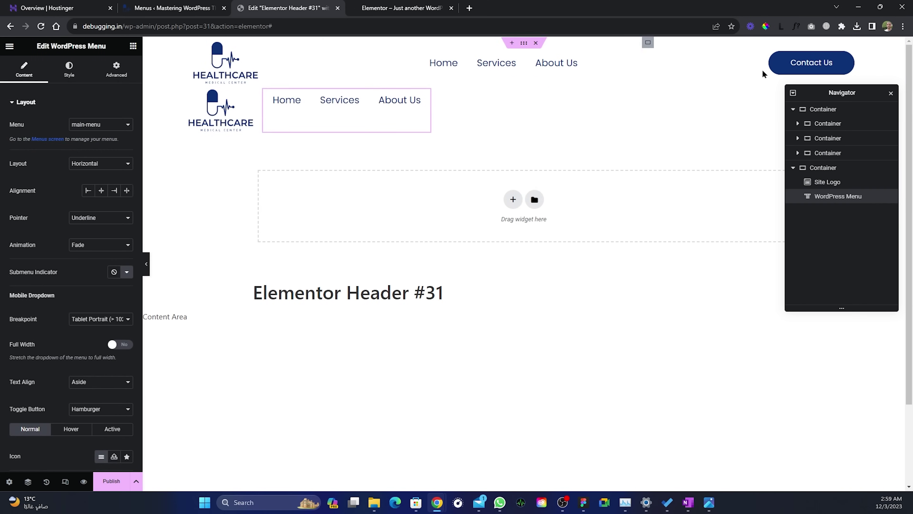
Step: Copy the Contact Us button from the original header into the new container after the menu
{"action": "right_click", "coordinate": [849, 57]}
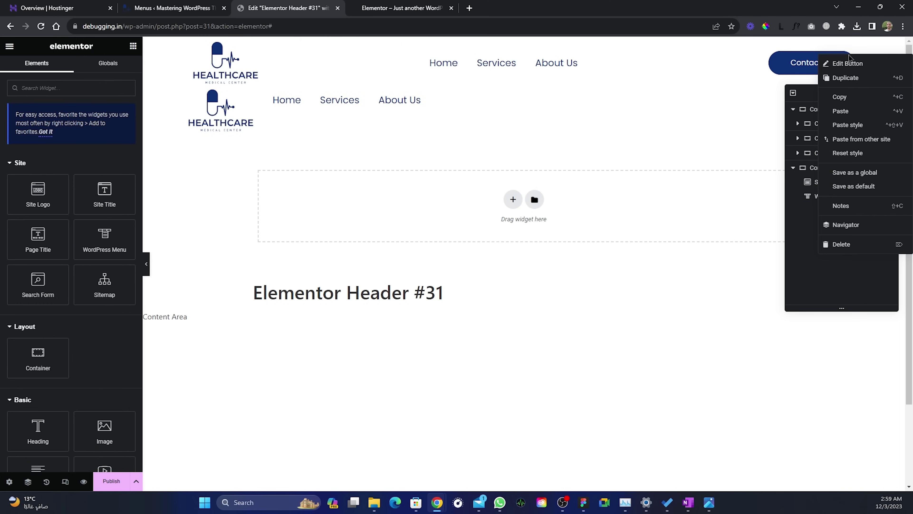
{"action": "left_click", "coordinate": [854, 100]}
{"action": "right_click", "coordinate": [623, 120]}
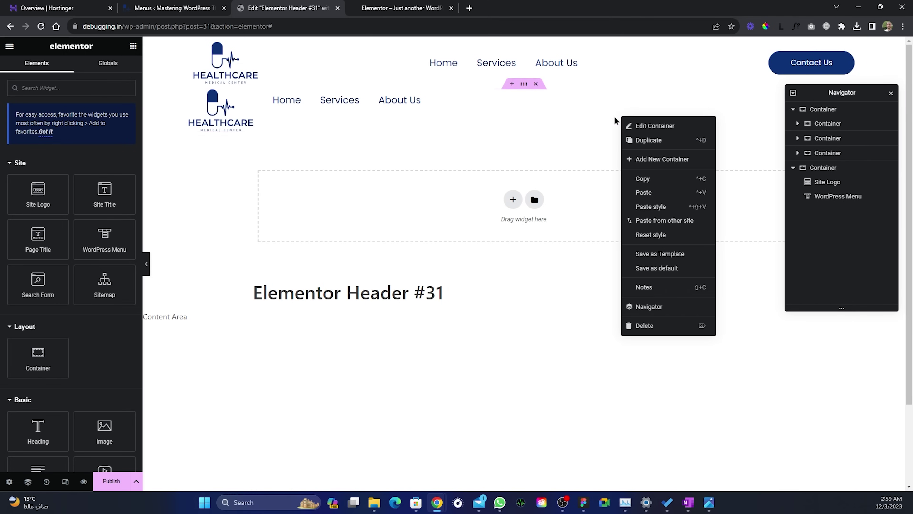
{"action": "left_click", "coordinate": [659, 194]}
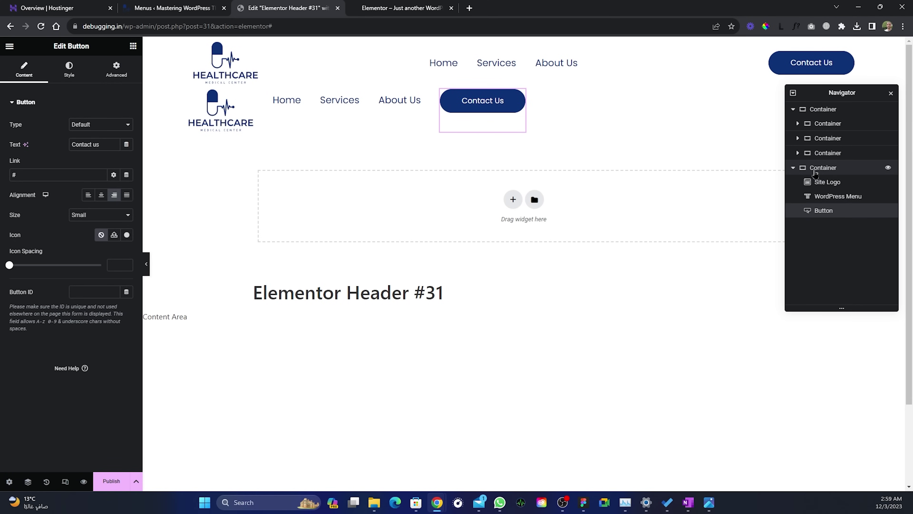
{"action": "left_click", "coordinate": [793, 169]}
{"action": "left_click", "coordinate": [793, 168]}
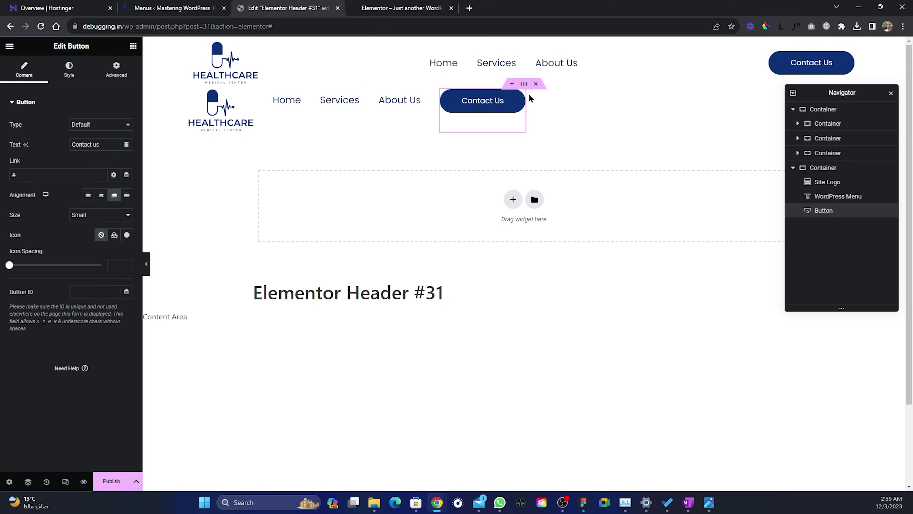
Step: Justify the new container's items with Space Between and align them to the center
{"action": "left_click", "coordinate": [524, 85]}
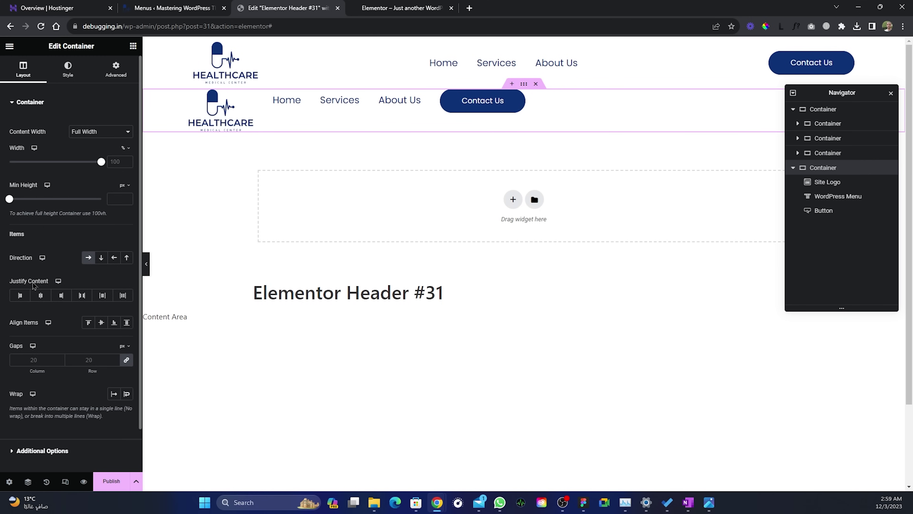
{"action": "left_click", "coordinate": [83, 296]}
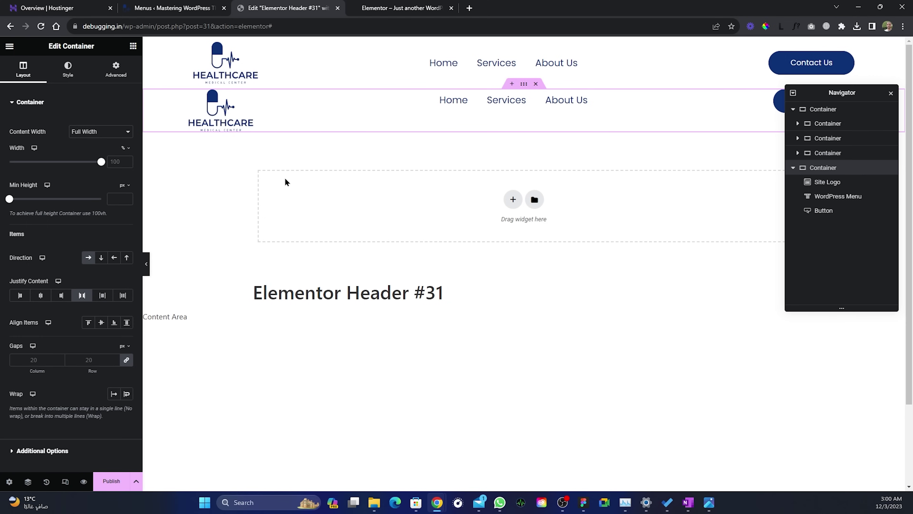
{"action": "left_click", "coordinate": [102, 323]}
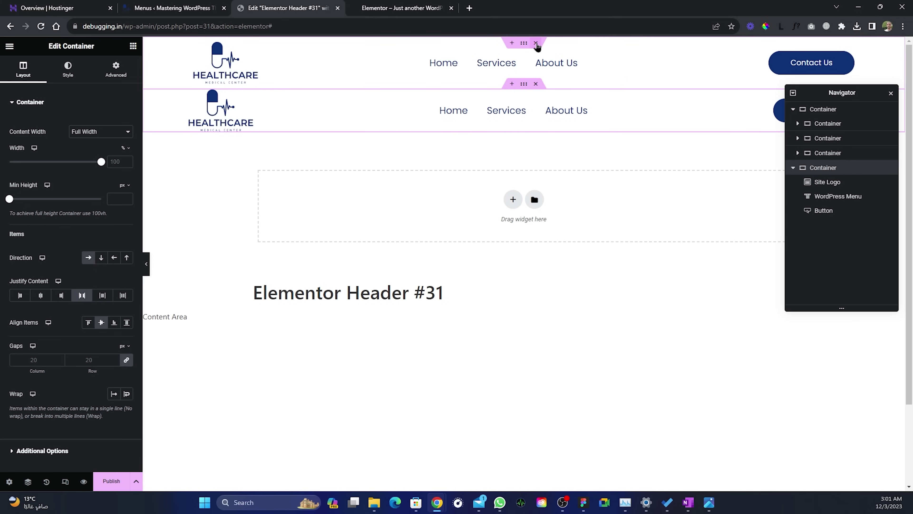
Step: Delete the original header with inner containers and set the remaining container's top and bottom padding to 1%
{"action": "left_click", "coordinate": [536, 43]}
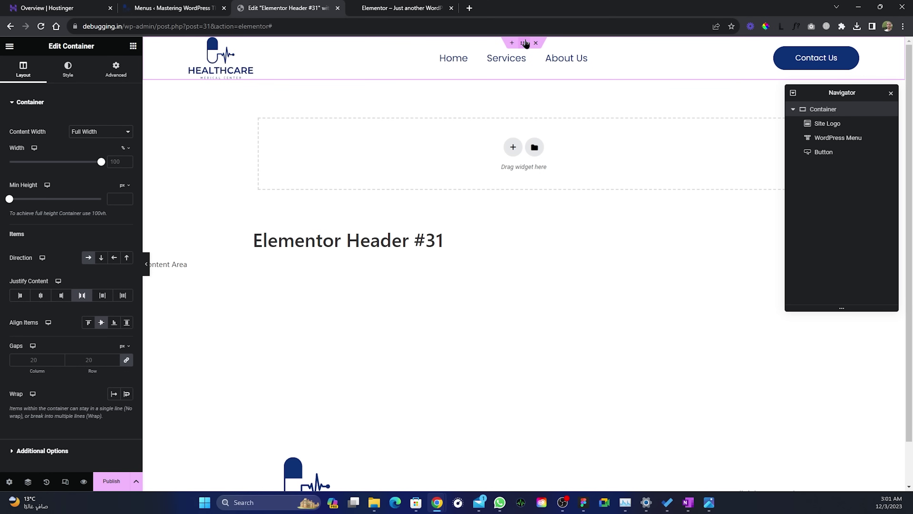
{"action": "left_click", "coordinate": [116, 70]}
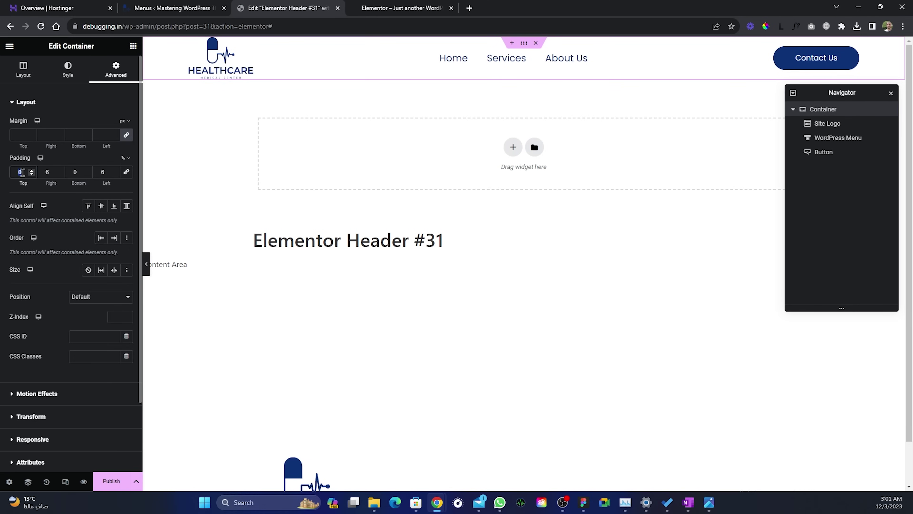
{"action": "type", "text": "1"}
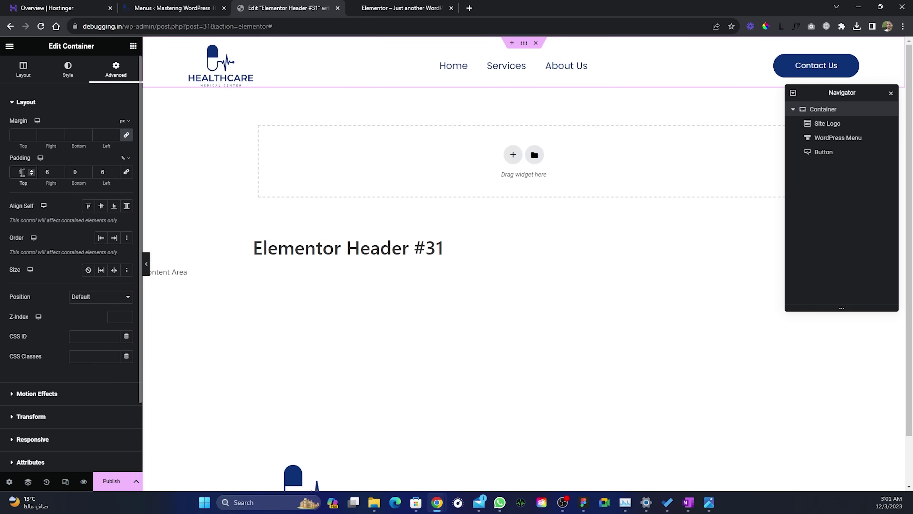
{"action": "double_click", "coordinate": [74, 172]}
{"action": "type", "text": "1"}
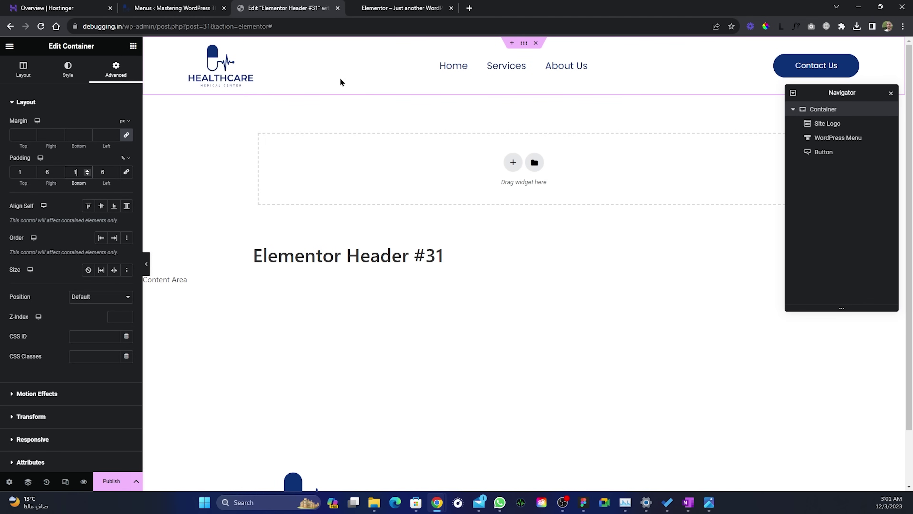
Step: Publish the header template with a display condition that includes the entire site
{"action": "left_click", "coordinate": [111, 481]}
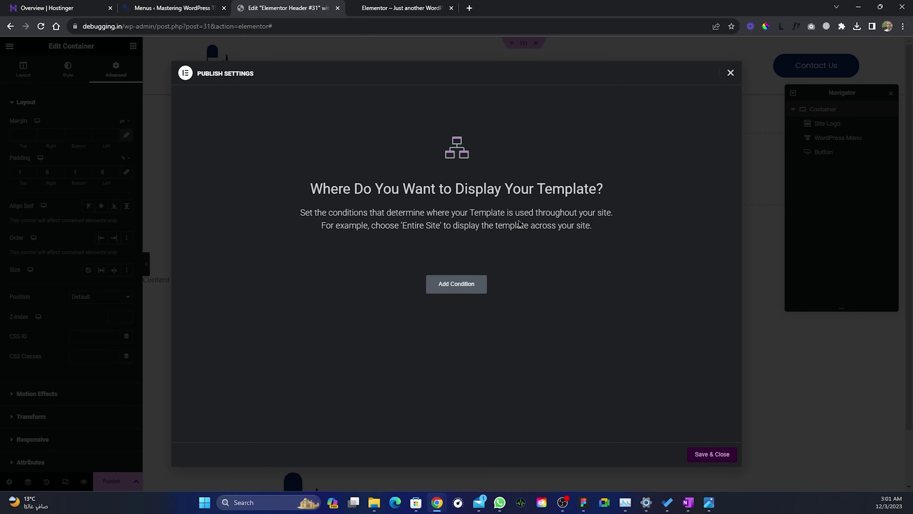
{"action": "left_click", "coordinate": [471, 285]}
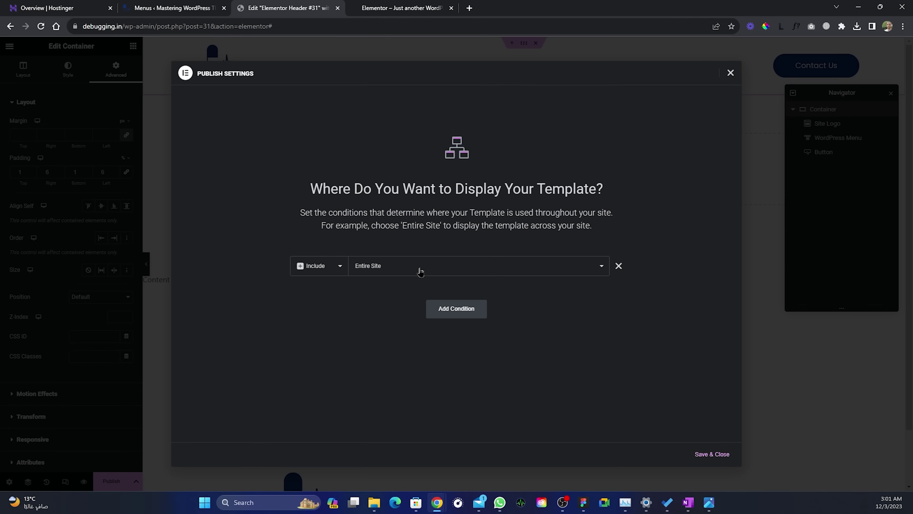
{"action": "left_click", "coordinate": [509, 272]}
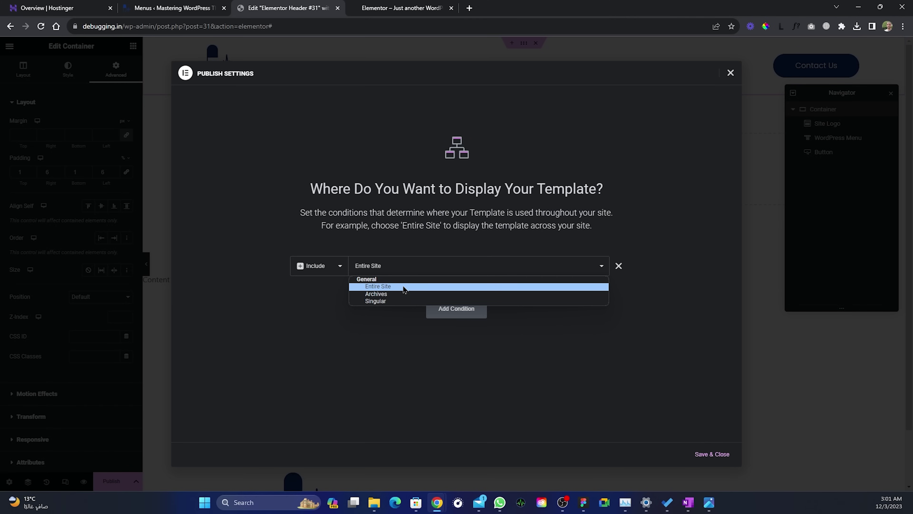
{"action": "left_click", "coordinate": [336, 268]}
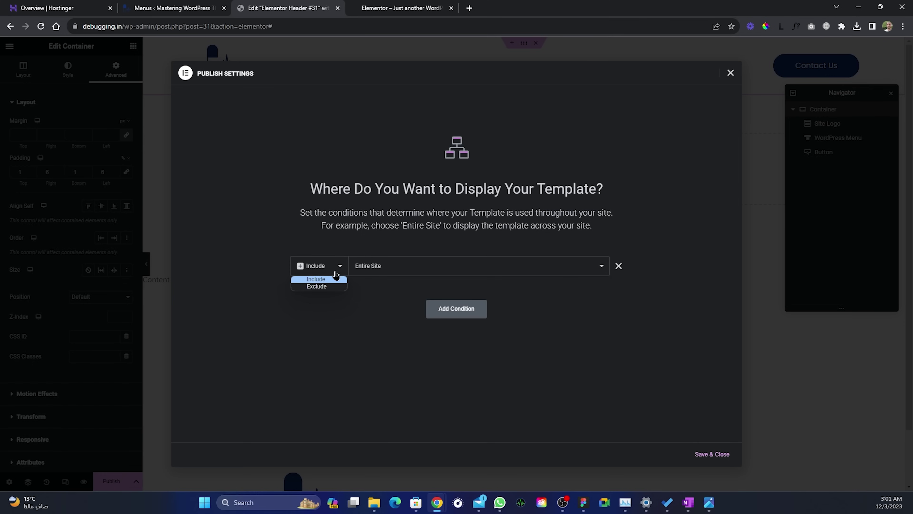
{"action": "left_click", "coordinate": [418, 286]}
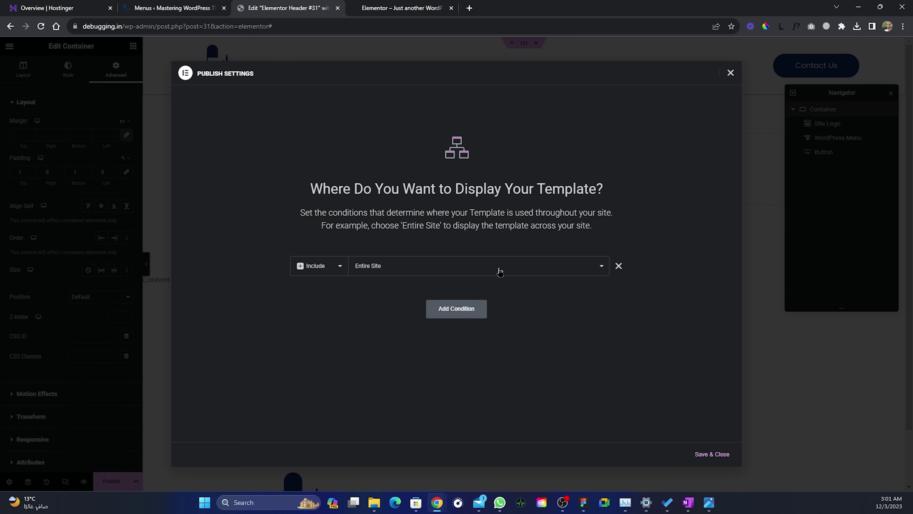
{"action": "left_click", "coordinate": [702, 456]}
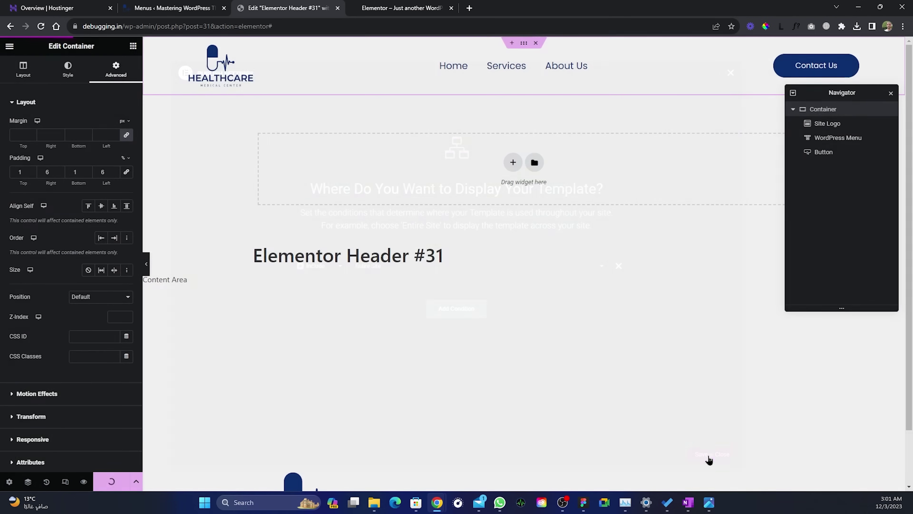
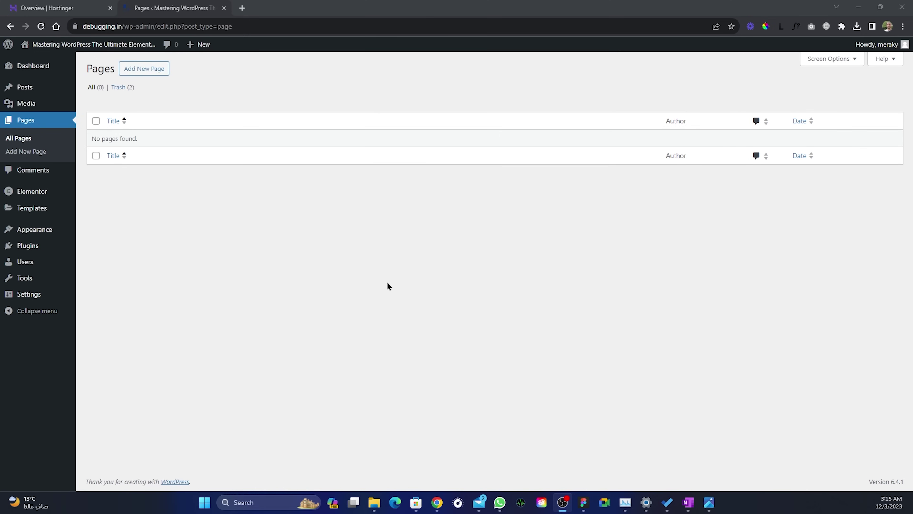
Step: Create and publish a new WordPress page titled Home, and open it for editing with Elementor
{"action": "left_click", "coordinate": [144, 71]}
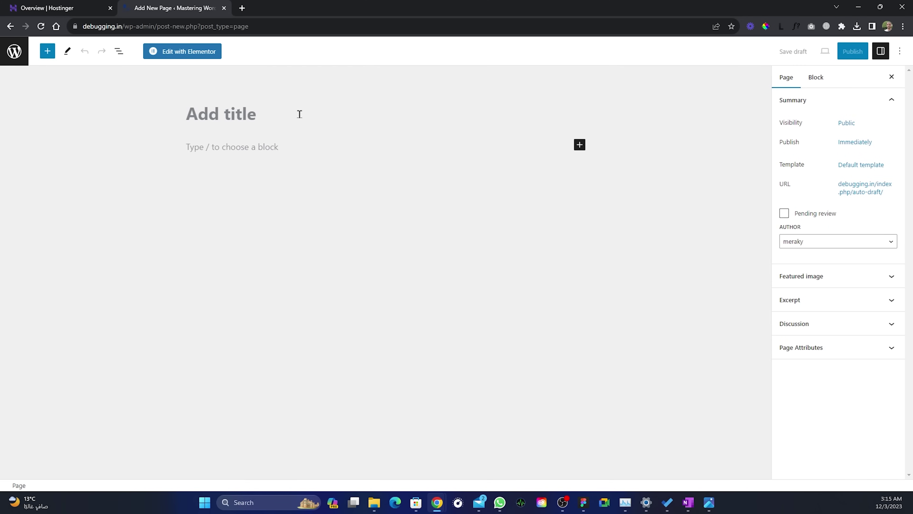
{"action": "type", "text": "Home"}
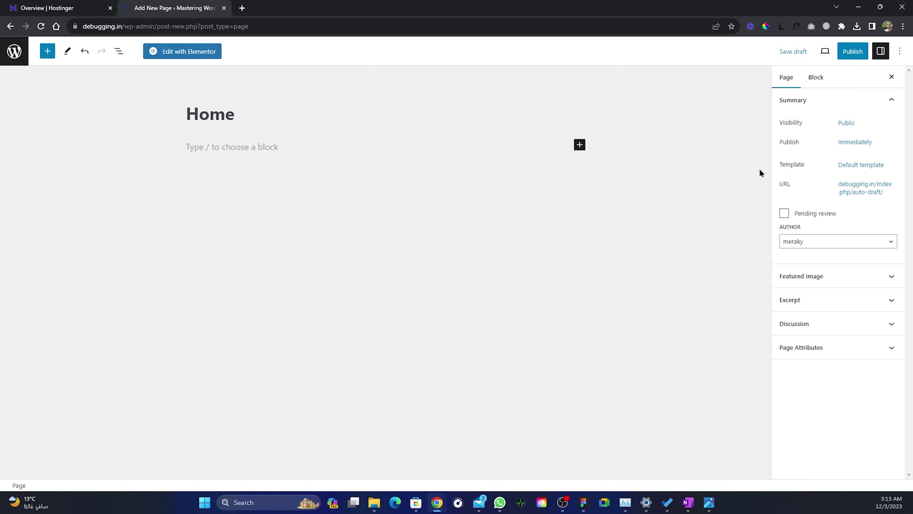
{"action": "left_click", "coordinate": [851, 53]}
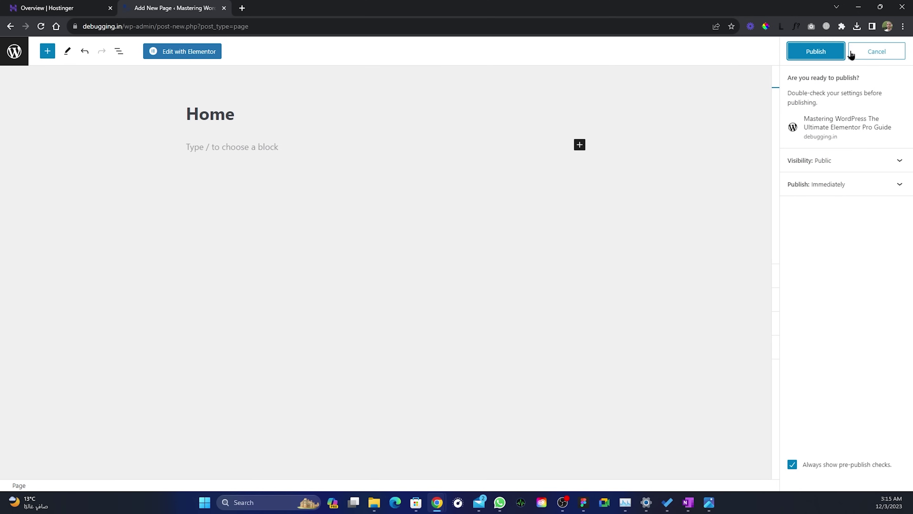
{"action": "left_click", "coordinate": [824, 53]}
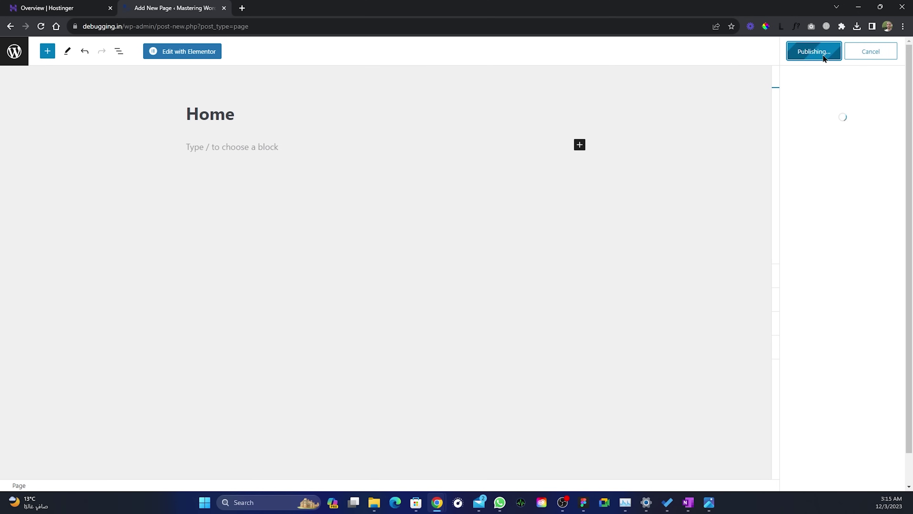
{"action": "left_click", "coordinate": [175, 52]}
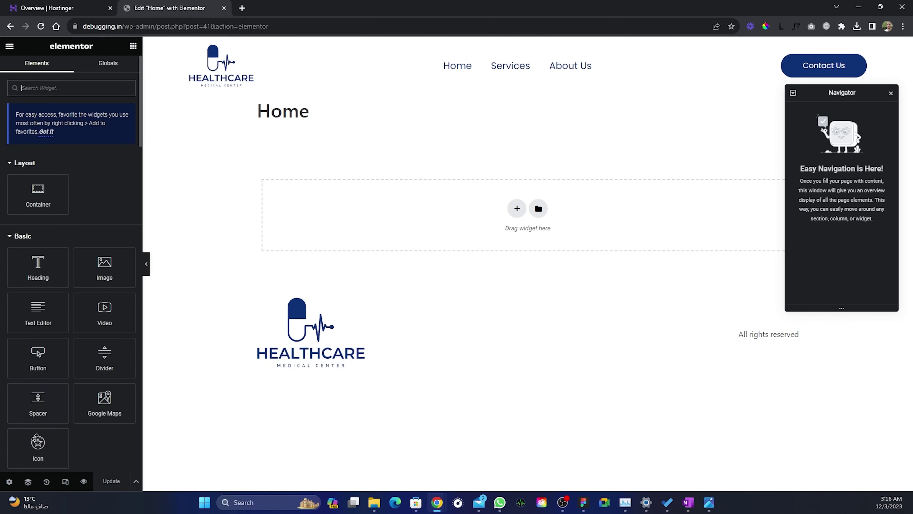
Step: Hide the Home page's title and insert the "Your Health, On Your Time" medical page template from the library, applying its page settings
{"action": "left_click", "coordinate": [9, 481]}
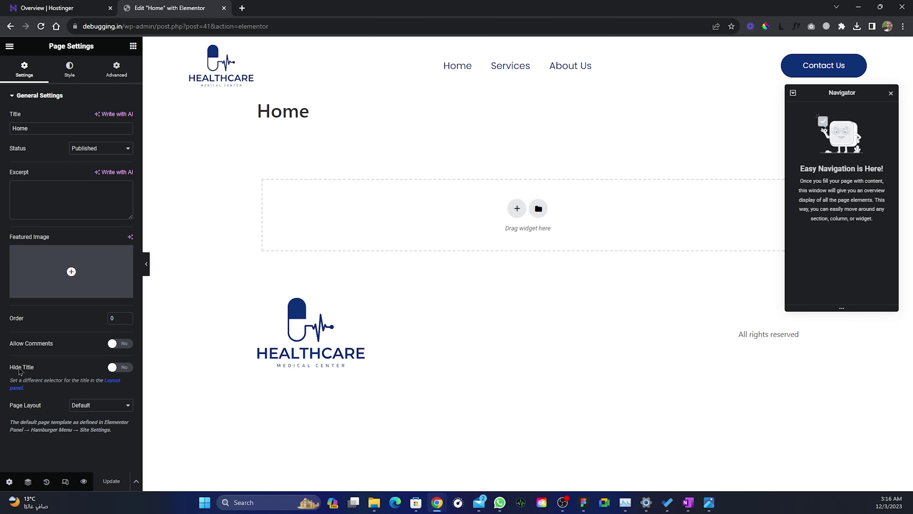
{"action": "left_click", "coordinate": [120, 367]}
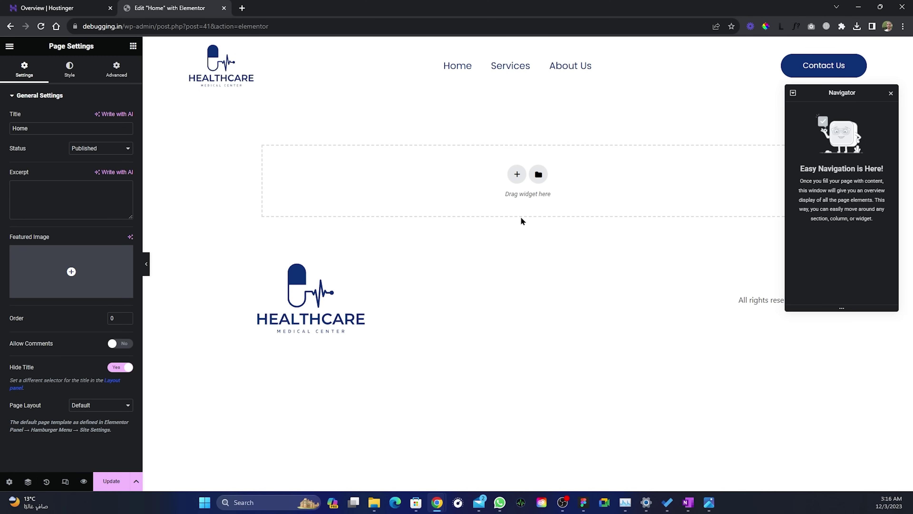
{"action": "left_click", "coordinate": [538, 175]}
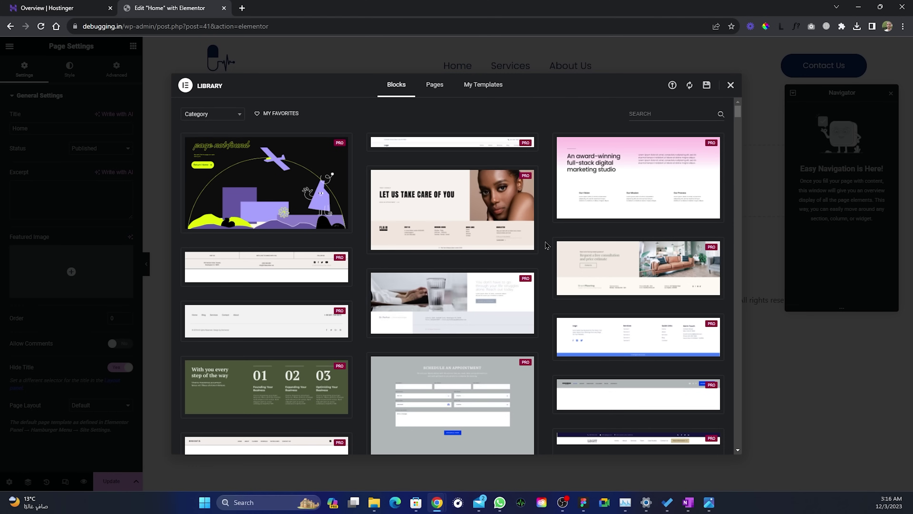
{"action": "left_click", "coordinate": [434, 91]}
{"action": "mouse_move", "coordinate": [557, 209]}
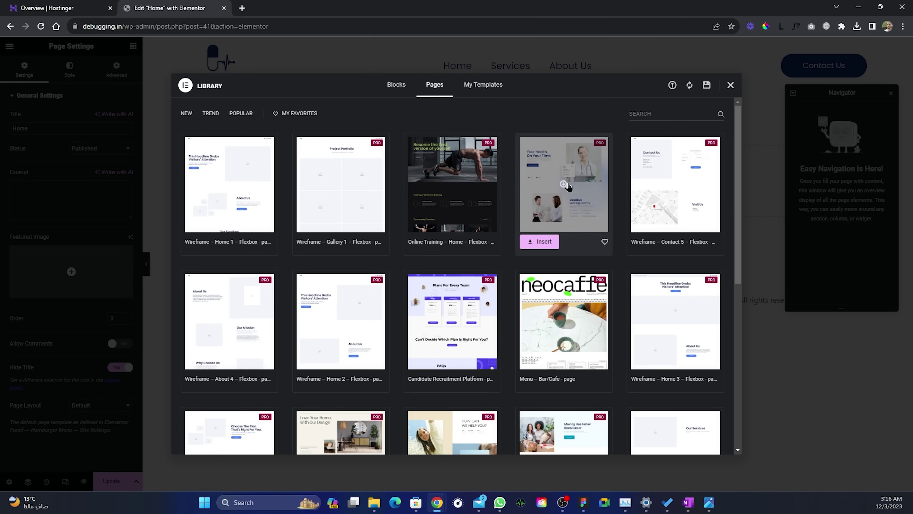
{"action": "left_click", "coordinate": [543, 242]}
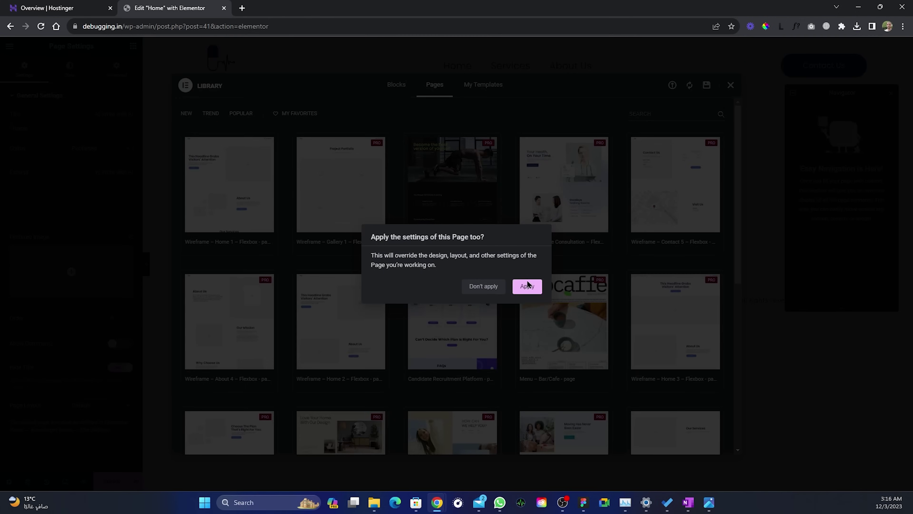
{"action": "left_click", "coordinate": [527, 285]}
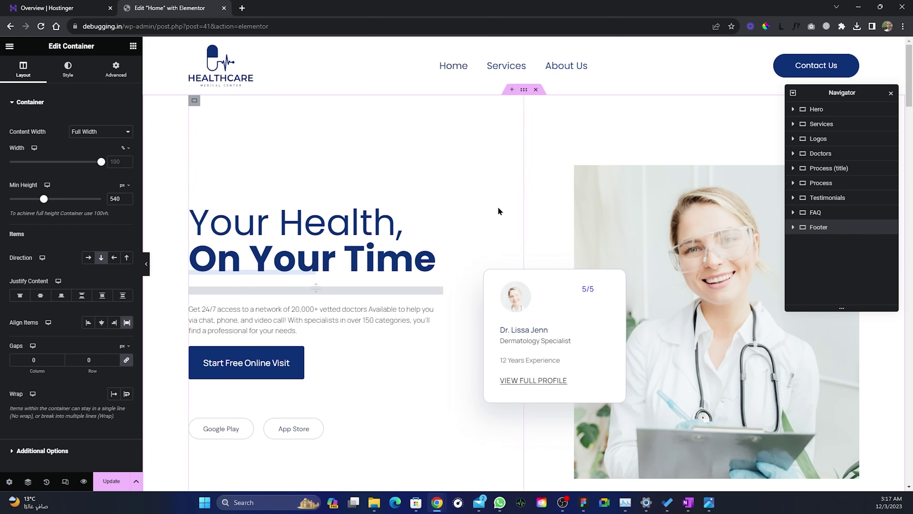
Step: Review the inserted template's sections from the hero to the closing "Ready To Speak With A Doctor?" section
{"action": "scroll", "coordinate": [482, 239], "scroll_direction": "down", "scroll_amount": 10}
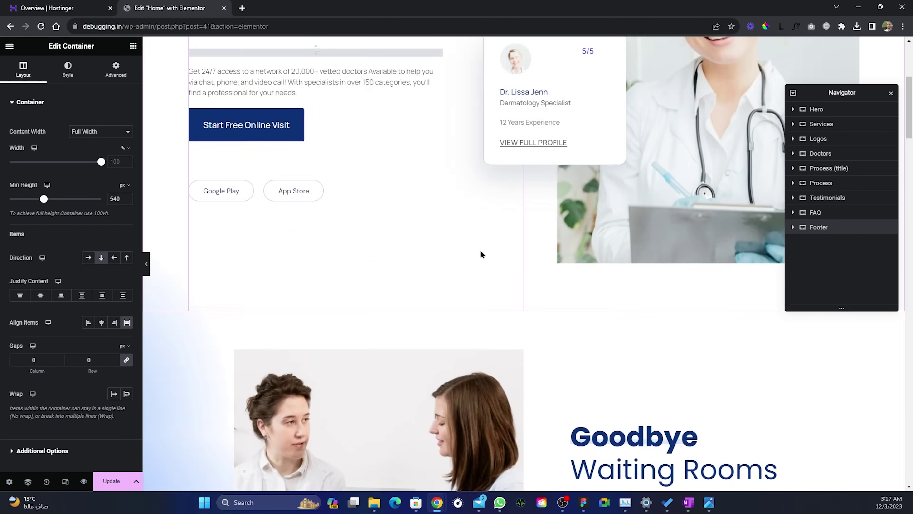
{"action": "scroll", "coordinate": [534, 304], "scroll_direction": "down", "scroll_amount": 15}
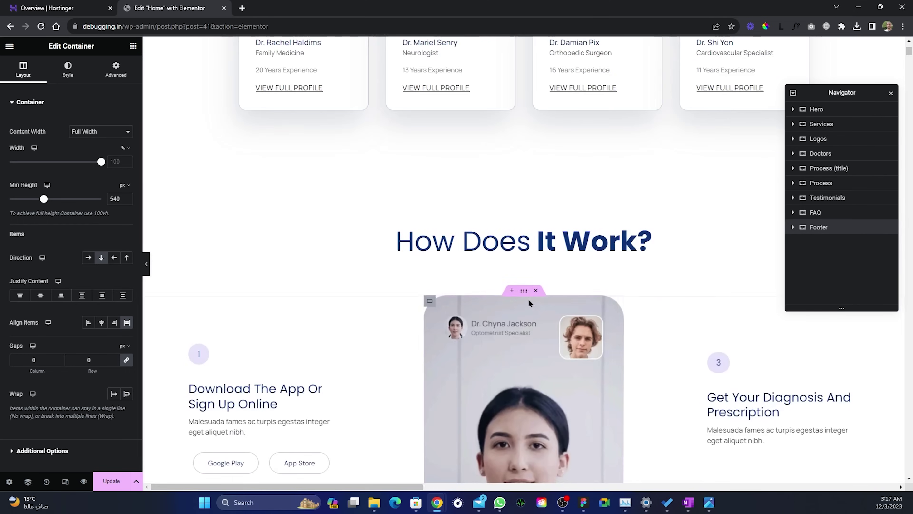
{"action": "scroll", "coordinate": [603, 357], "scroll_direction": "down", "scroll_amount": 10}
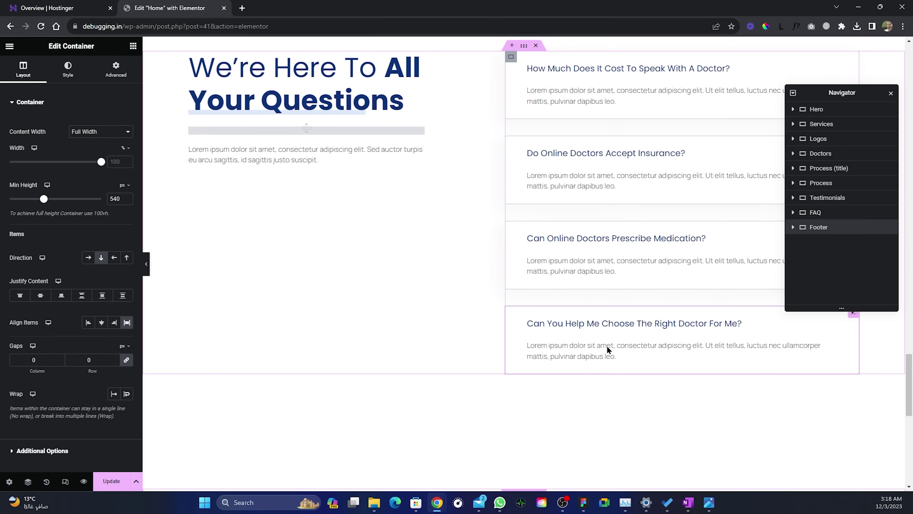
{"action": "scroll", "coordinate": [607, 347], "scroll_direction": "down", "scroll_amount": 10}
{"action": "scroll", "coordinate": [552, 354], "scroll_direction": "up", "scroll_amount": 5}
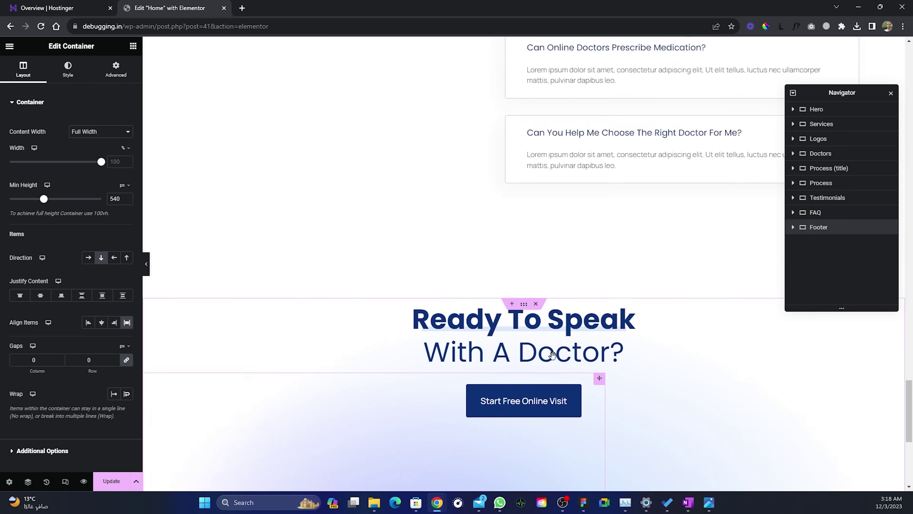
{"action": "scroll", "coordinate": [552, 354], "scroll_direction": "up", "scroll_amount": 20}
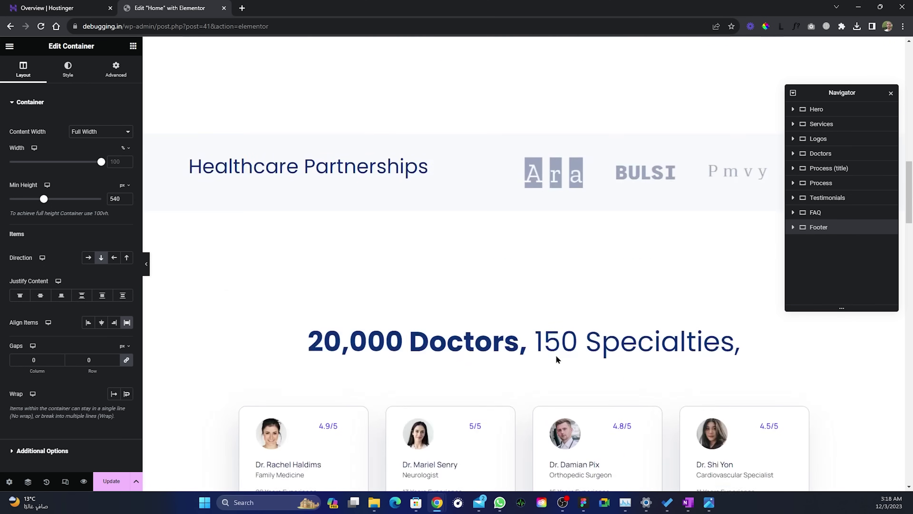
{"action": "scroll", "coordinate": [556, 359], "scroll_direction": "up", "scroll_amount": 8}
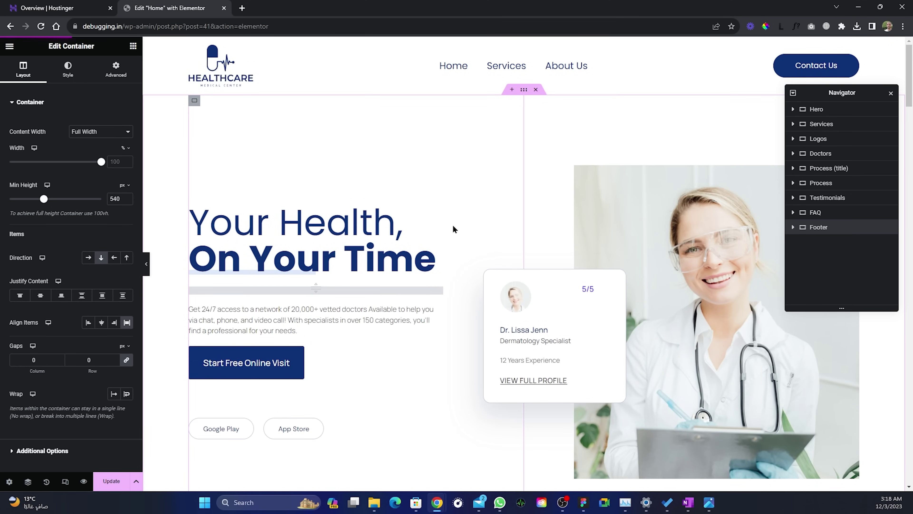
Step: Examine the layout settings of the hero's two containers and of the doctor profile card container nested in the second one
{"action": "left_click", "coordinate": [194, 101]}
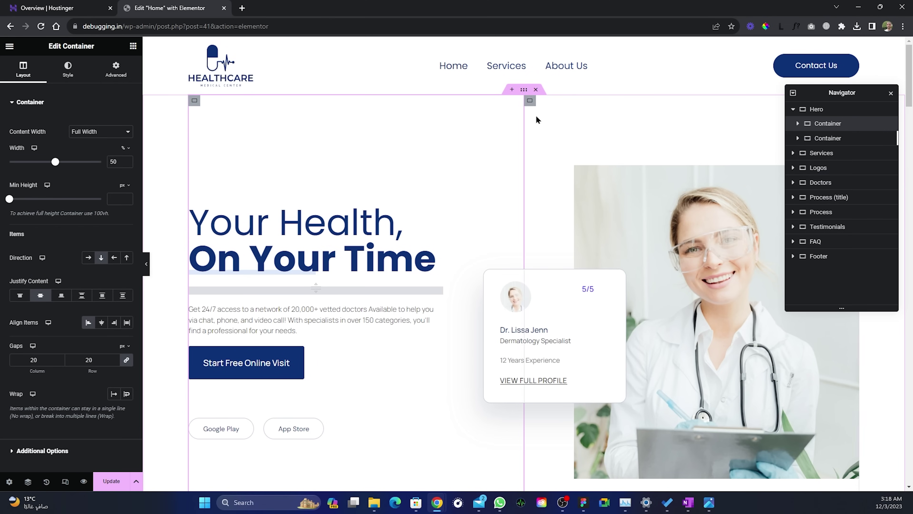
{"action": "left_click", "coordinate": [530, 100]}
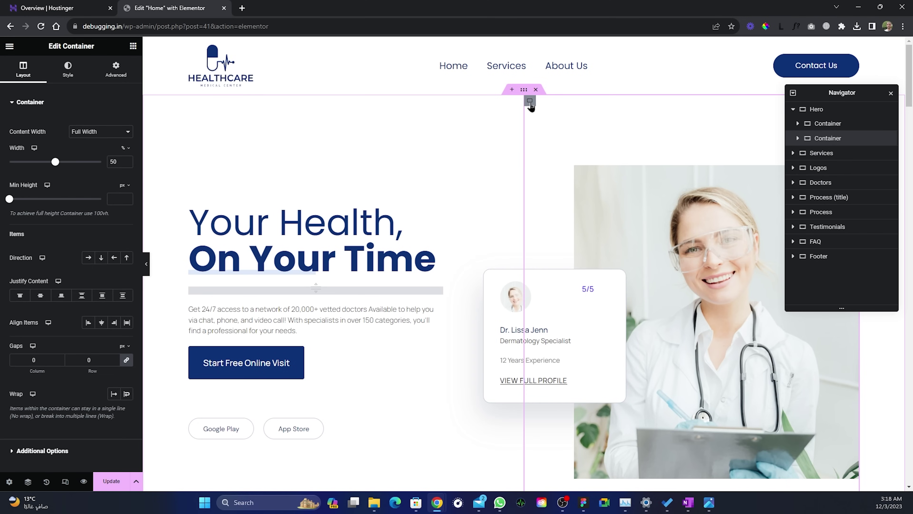
{"action": "left_click", "coordinate": [797, 138]}
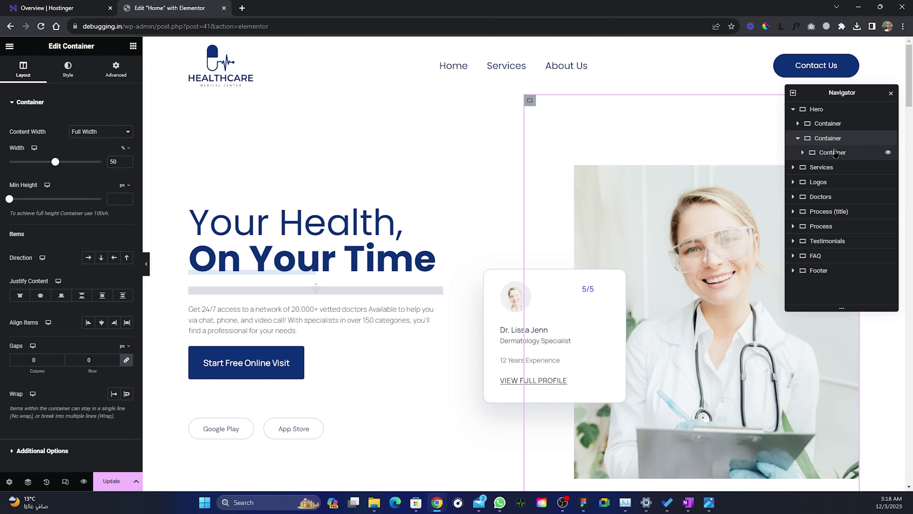
{"action": "left_click", "coordinate": [832, 152]}
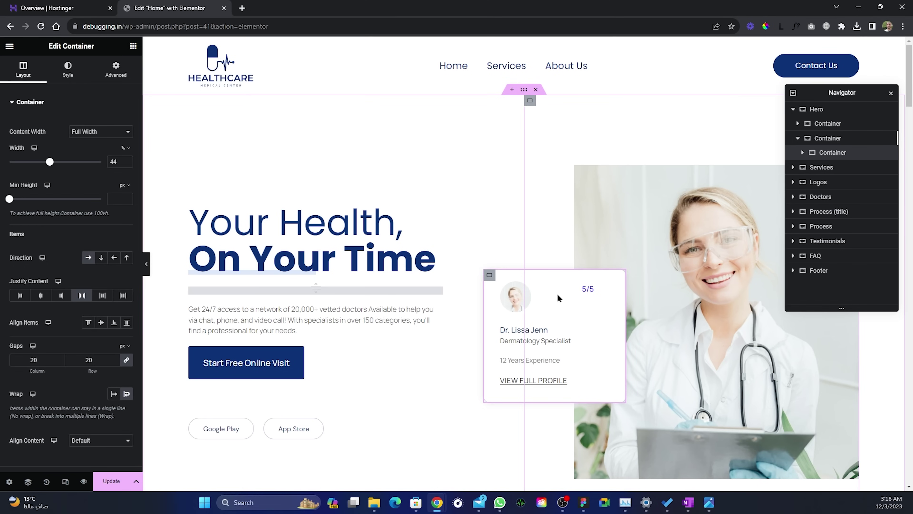
Step: Try different left and top margins on the doctor profile card container, including a 51% top margin, and undo each change
{"action": "left_click", "coordinate": [116, 69]}
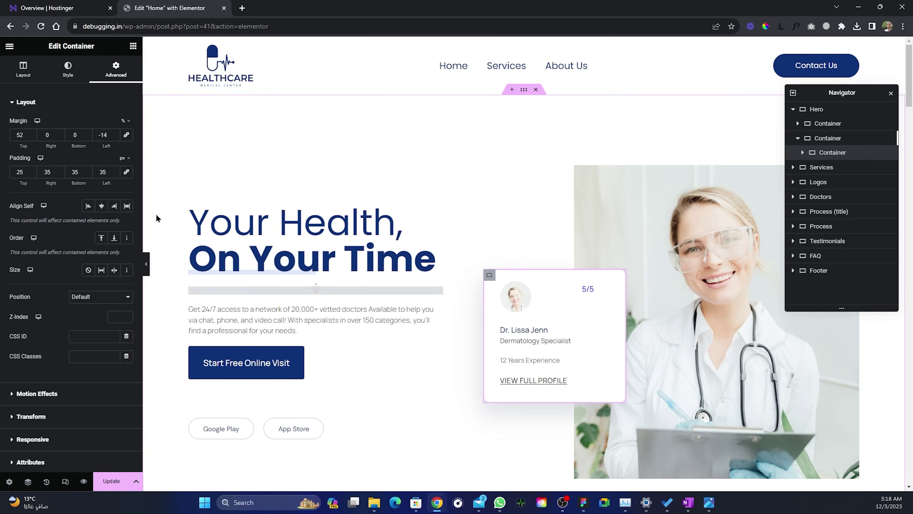
{"action": "left_click_drag", "start_coordinate": [105, 146], "coordinate": [121, 156]}
{"action": "key", "text": "ctrl+z"}
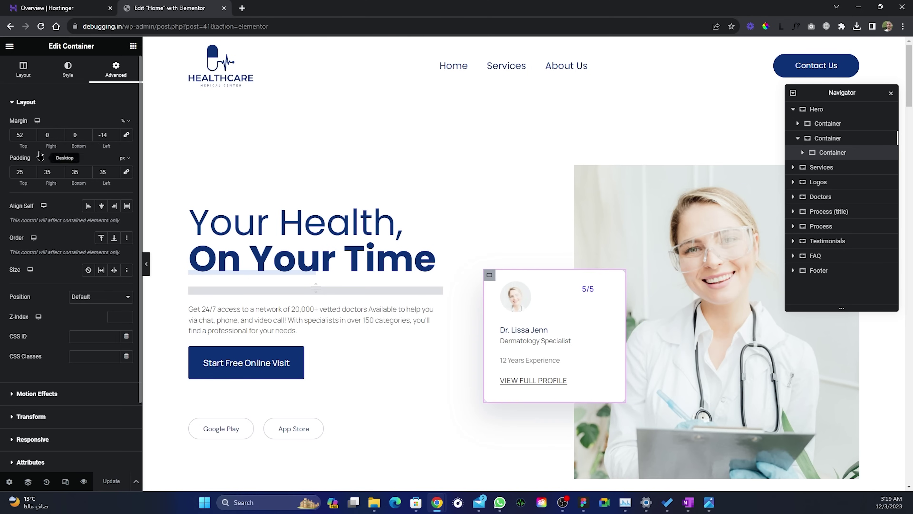
{"action": "mouse_move", "coordinate": [23, 146]}
{"action": "left_mouse_down"}
{"action": "mouse_move", "coordinate": [8, 149]}
{"action": "mouse_move", "coordinate": [24, 154]}
{"action": "left_mouse_up"}
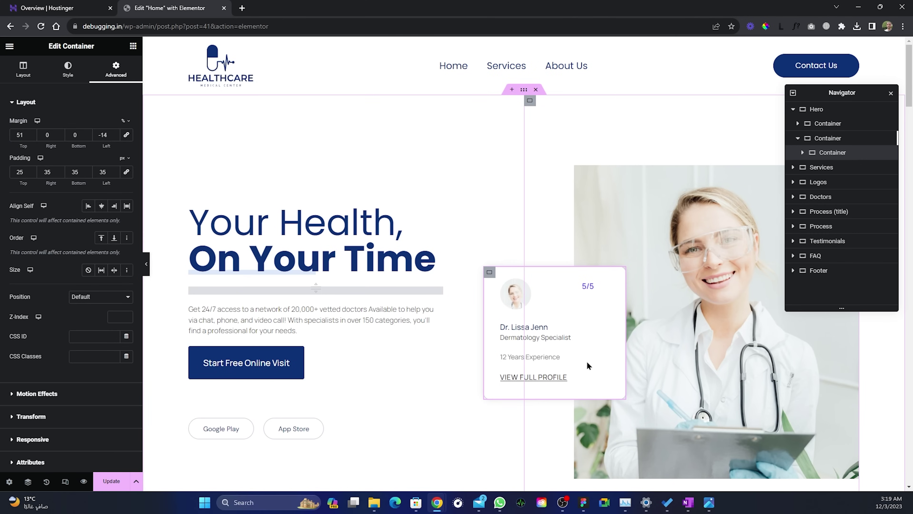
{"action": "key", "text": "ctrl+z"}
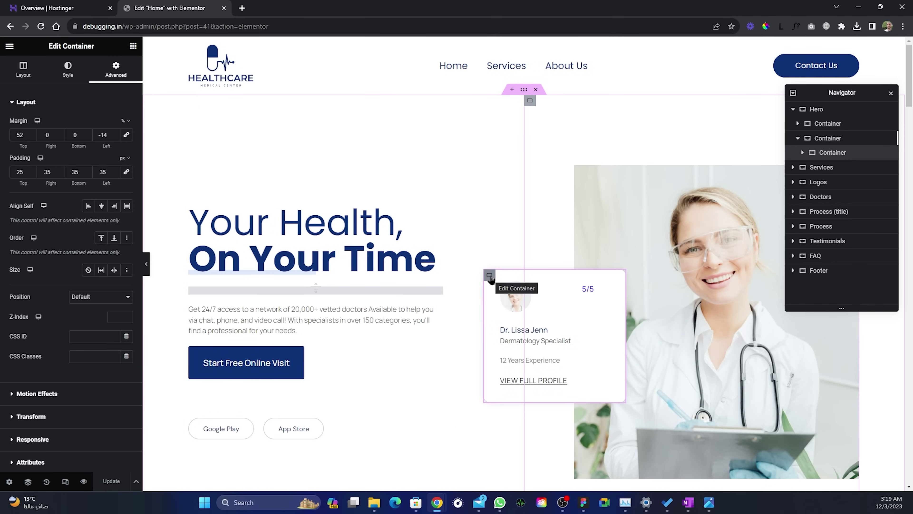
Step: Try removing the box shadow from the doctor profile card's border styling, and undo the removal
{"action": "left_click", "coordinate": [68, 70]}
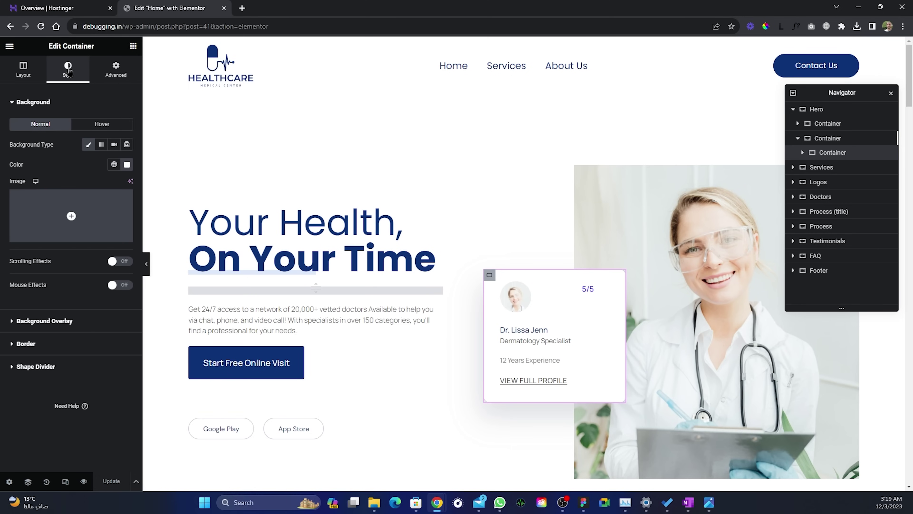
{"action": "left_click", "coordinate": [12, 345]}
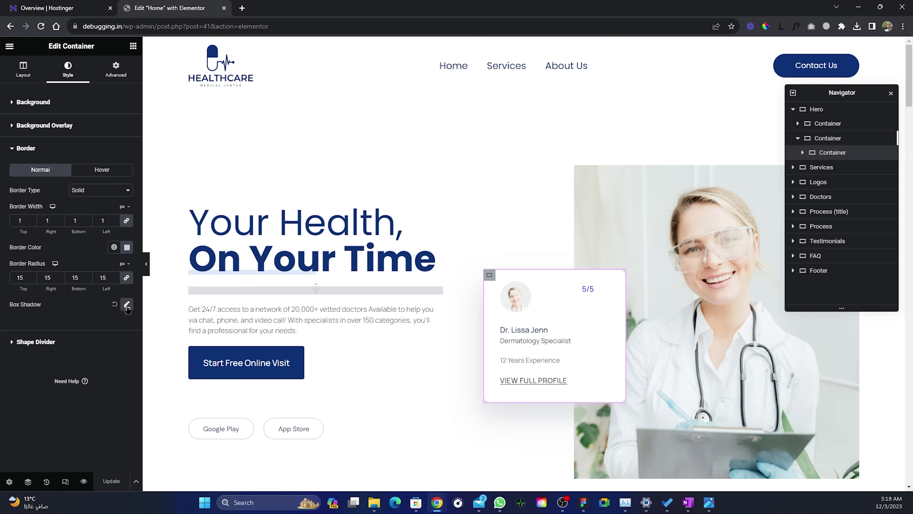
{"action": "left_click", "coordinate": [115, 305]}
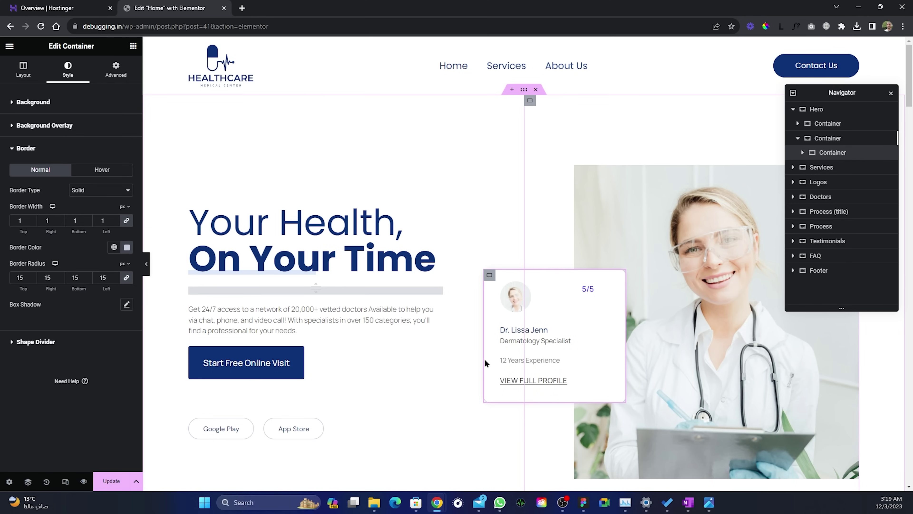
{"action": "key", "text": "ctrl+z"}
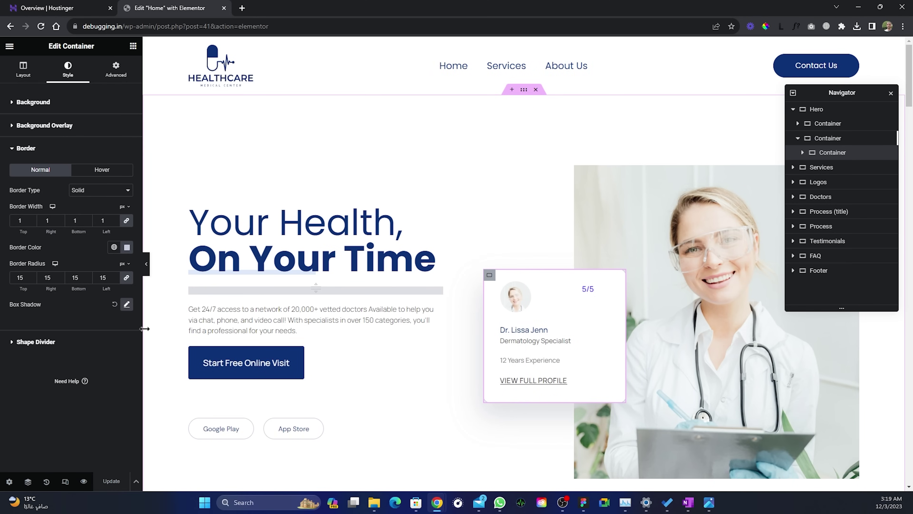
Step: Try other horizontal, vertical, blur and spread values for the doctor card's box shadow, including blur 0 and spread 68, and undo them
{"action": "left_click", "coordinate": [126, 304]}
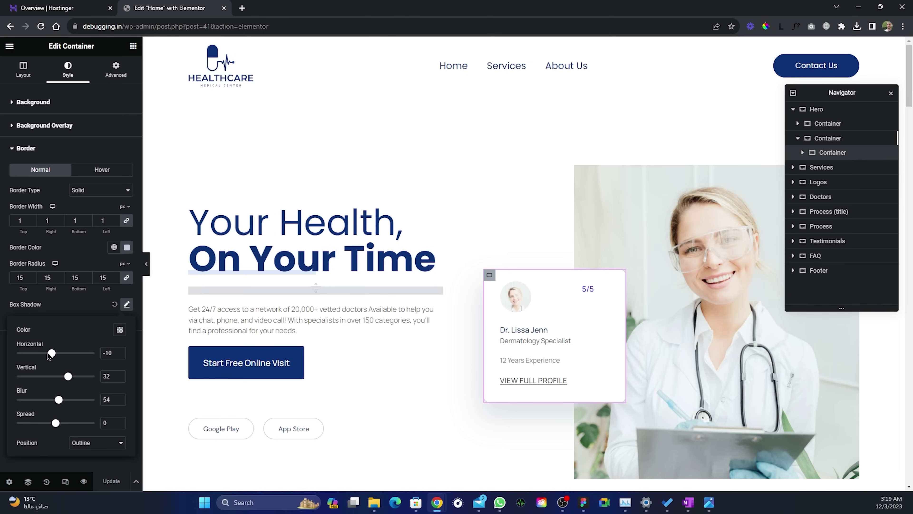
{"action": "left_click_drag", "start_coordinate": [52, 354], "coordinate": [79, 358]}
{"action": "mouse_move", "coordinate": [67, 377]}
{"action": "left_mouse_down"}
{"action": "mouse_move", "coordinate": [39, 382]}
{"action": "mouse_move", "coordinate": [83, 382]}
{"action": "left_mouse_up"}
{"action": "key", "text": "ctrl+z"}
{"action": "left_click_drag", "start_coordinate": [58, 399], "coordinate": [15, 400]}
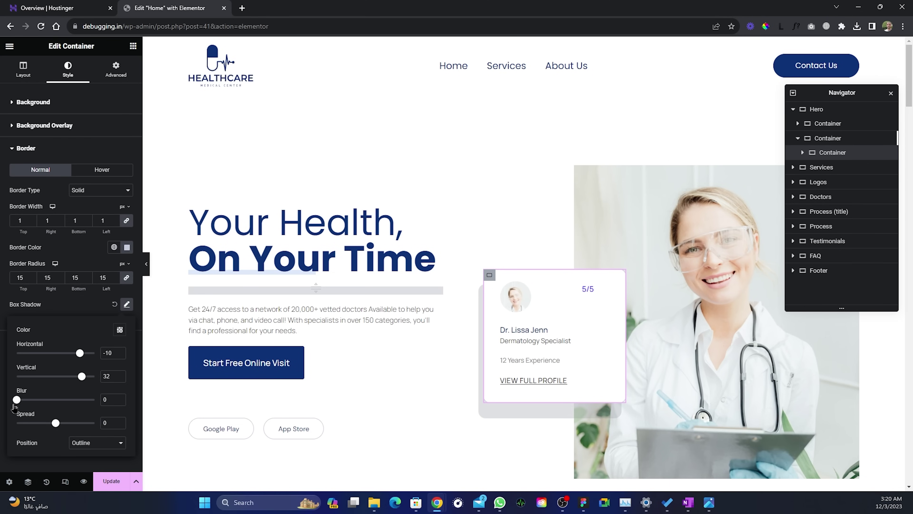
{"action": "left_click_drag", "start_coordinate": [16, 400], "coordinate": [62, 400]}
{"action": "key", "text": "ctrl+z"}
{"action": "left_click", "coordinate": [62, 400]}
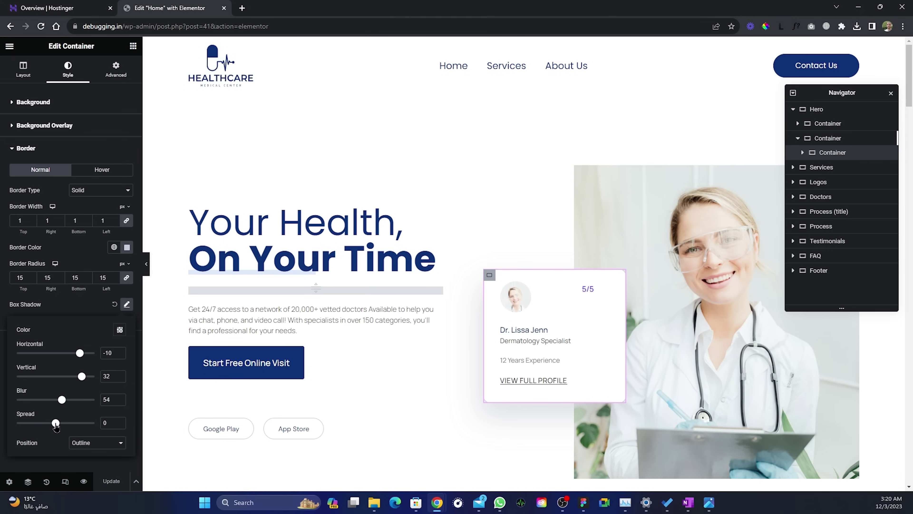
{"action": "left_click_drag", "start_coordinate": [56, 423], "coordinate": [83, 424]}
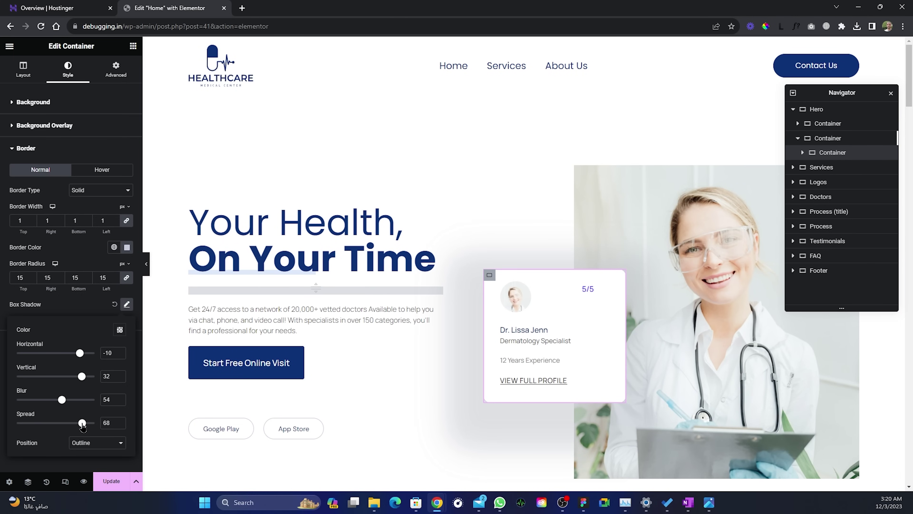
{"action": "key", "text": "ctrl+z"}
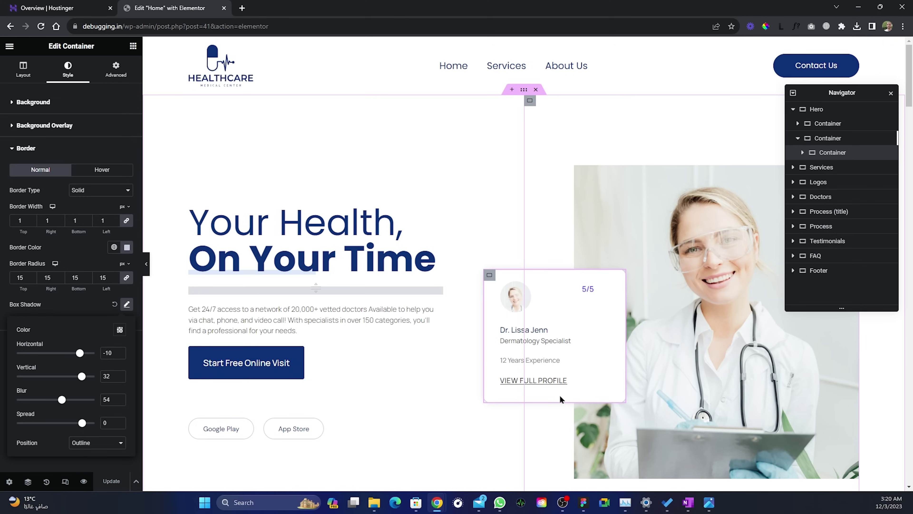
Step: Try a hover-state box shadow with more blur and a vertical offset of 73 on the doctor card, and undo it
{"action": "left_click", "coordinate": [102, 172]}
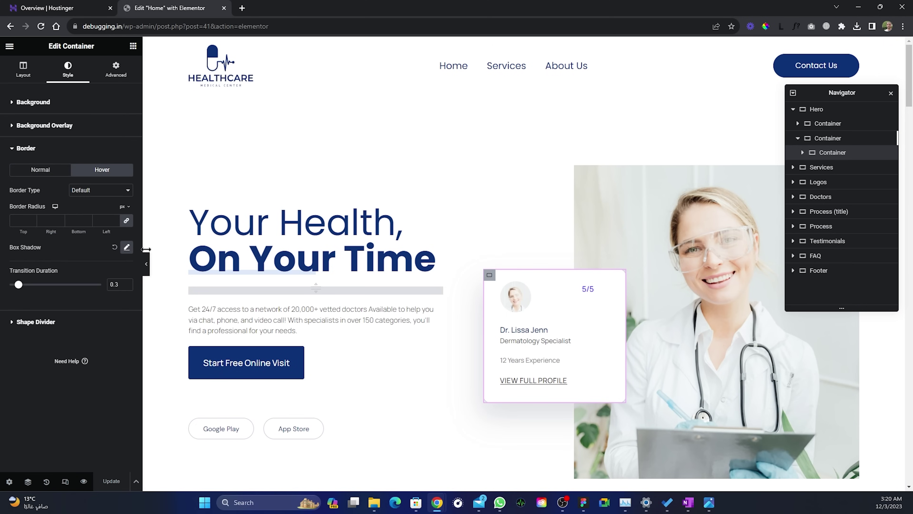
{"action": "left_click", "coordinate": [127, 247]}
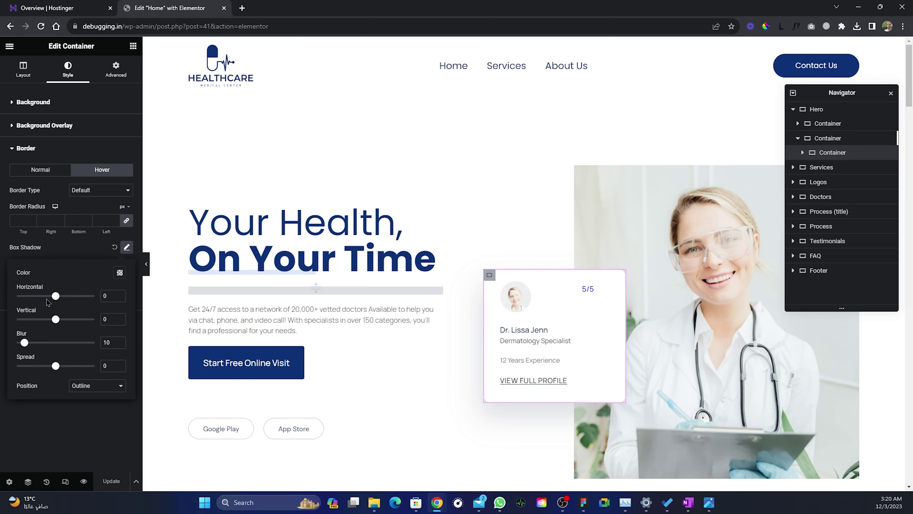
{"action": "left_click_drag", "start_coordinate": [24, 343], "coordinate": [84, 320]}
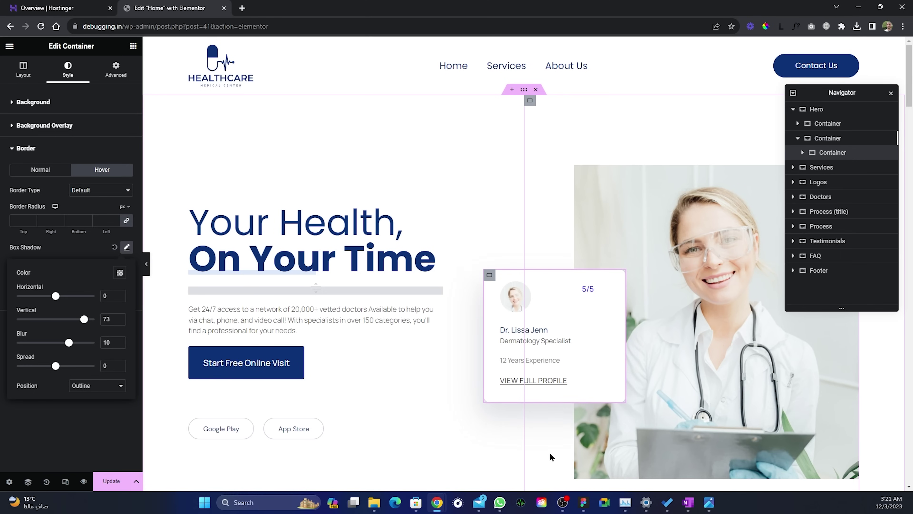
{"action": "key", "text": "ctrl+z"}
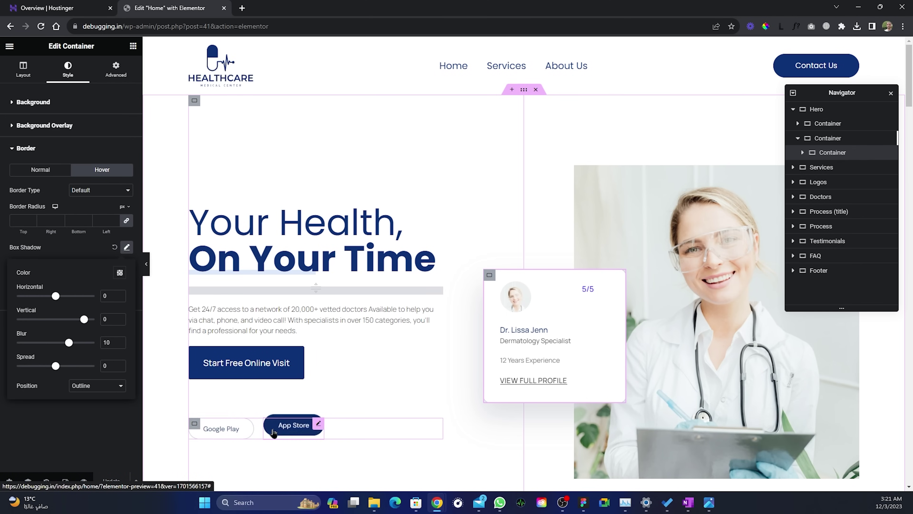
Step: Try the Rotate hover animation on the hero's Google Play button, and restore the Float animation
{"action": "left_click", "coordinate": [248, 424]}
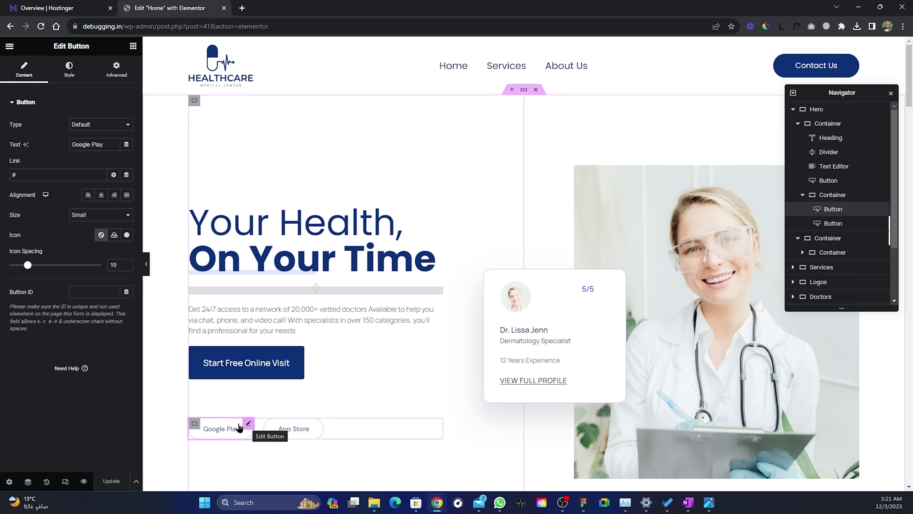
{"action": "left_click", "coordinate": [70, 70]}
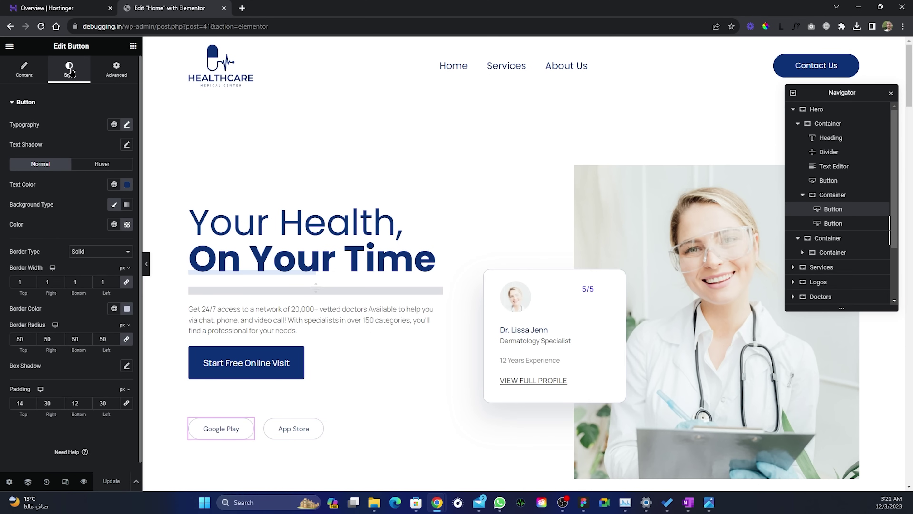
{"action": "left_click", "coordinate": [102, 164]}
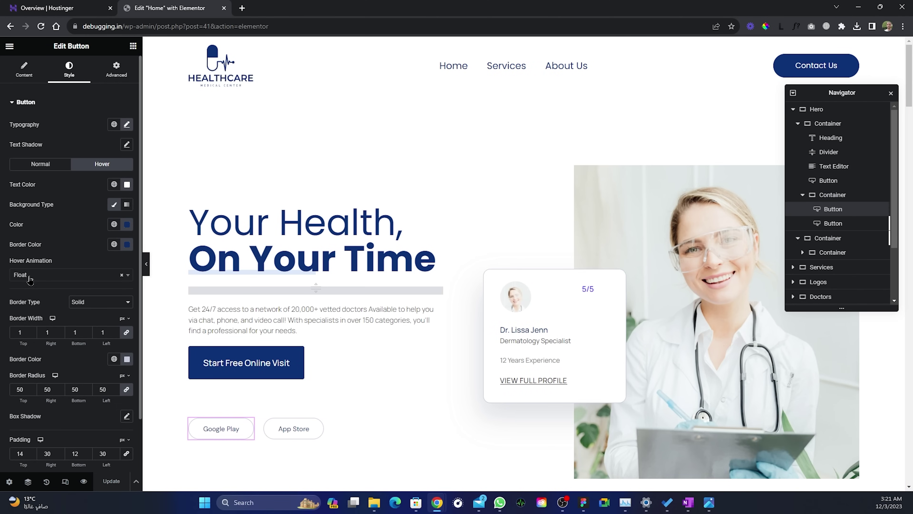
{"action": "left_click", "coordinate": [63, 276]}
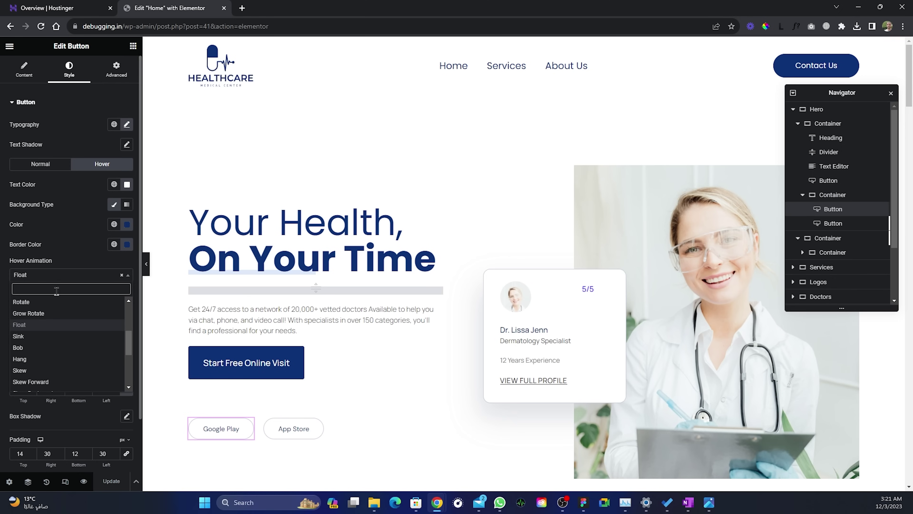
{"action": "left_click", "coordinate": [43, 302]}
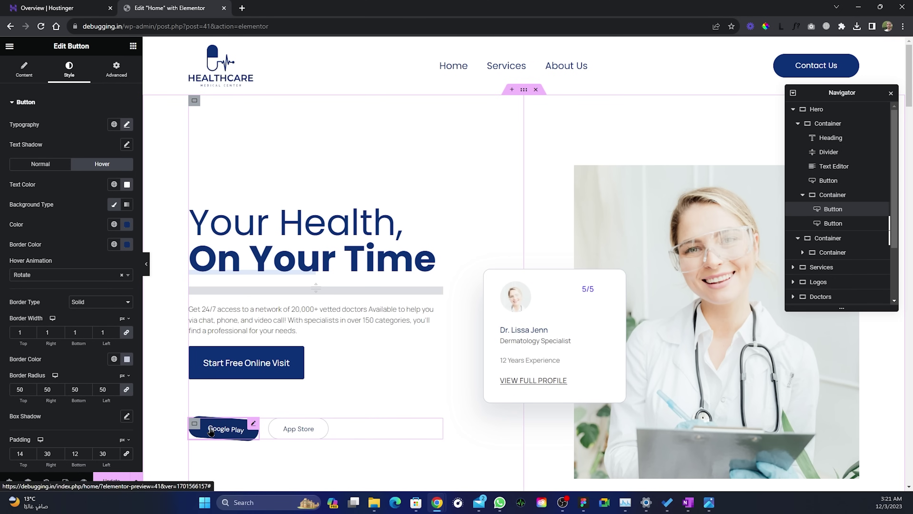
{"action": "left_click", "coordinate": [82, 275]}
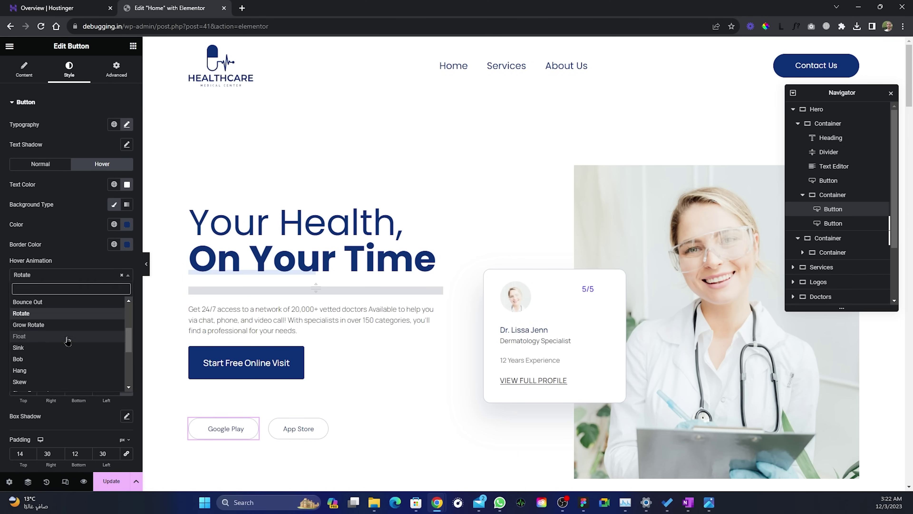
{"action": "scroll", "coordinate": [68, 339], "scroll_direction": "up", "scroll_amount": 5}
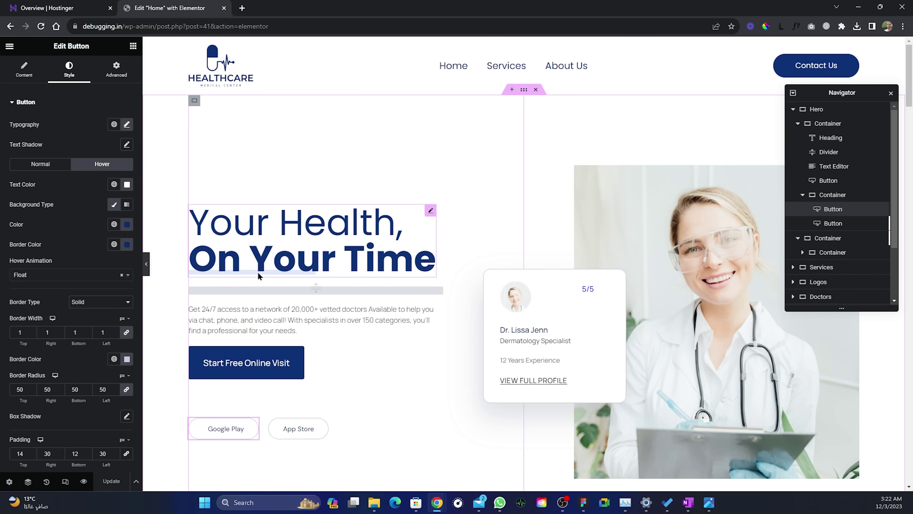
Step: Set the width of the divider beneath the hero heading to 56%
{"action": "left_click", "coordinate": [339, 288]}
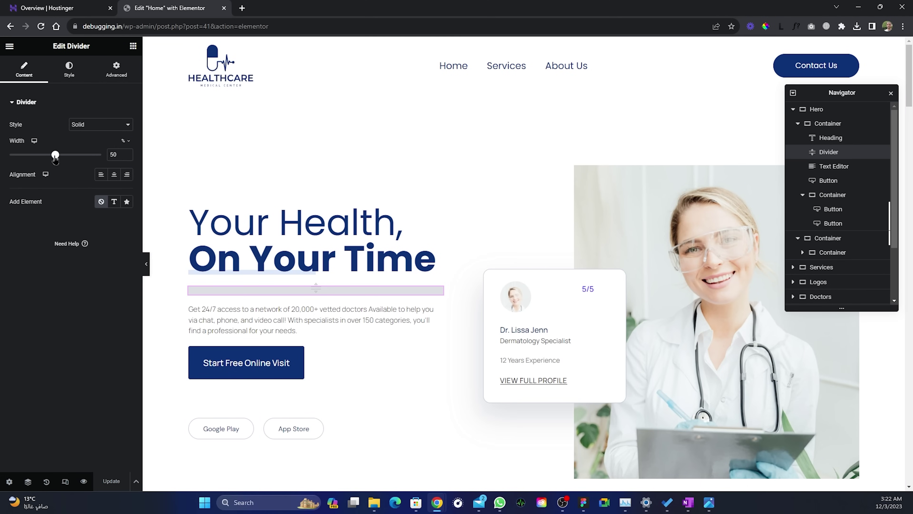
{"action": "mouse_move", "coordinate": [55, 155]}
{"action": "left_mouse_down"}
{"action": "mouse_move", "coordinate": [73, 156]}
{"action": "mouse_move", "coordinate": [51, 156]}
{"action": "mouse_move", "coordinate": [61, 163]}
{"action": "left_mouse_up"}
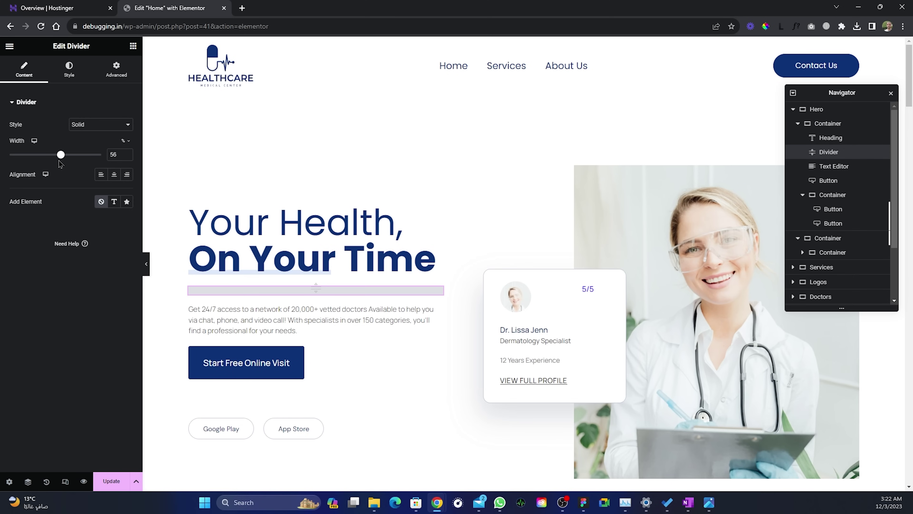
Step: Try top margins of 10 and 0 px on the hero divider, and undo the margin changes
{"action": "left_click", "coordinate": [117, 75]}
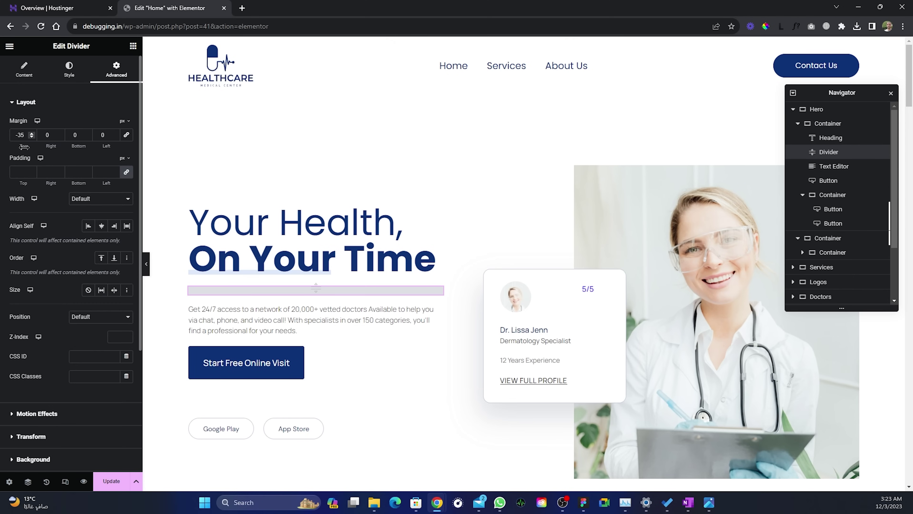
{"action": "left_click_drag", "start_coordinate": [24, 147], "coordinate": [47, 149]}
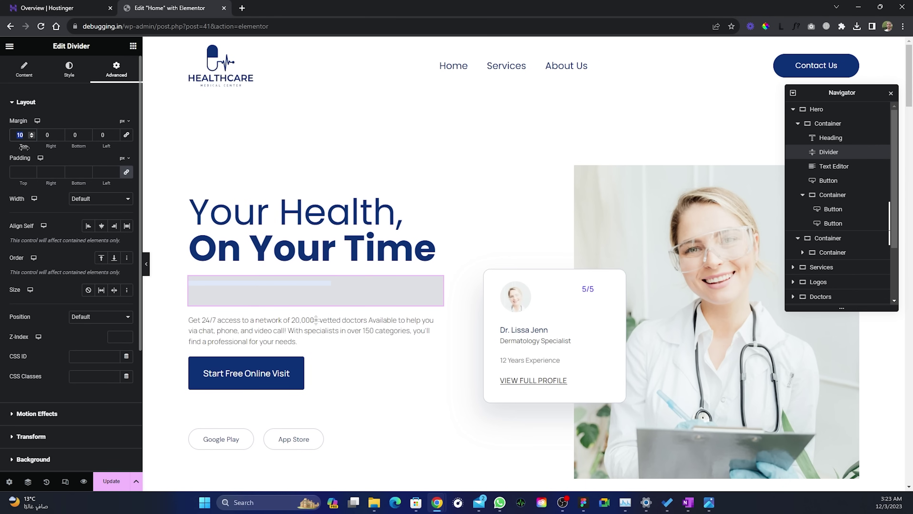
{"action": "type", "text": "0"}
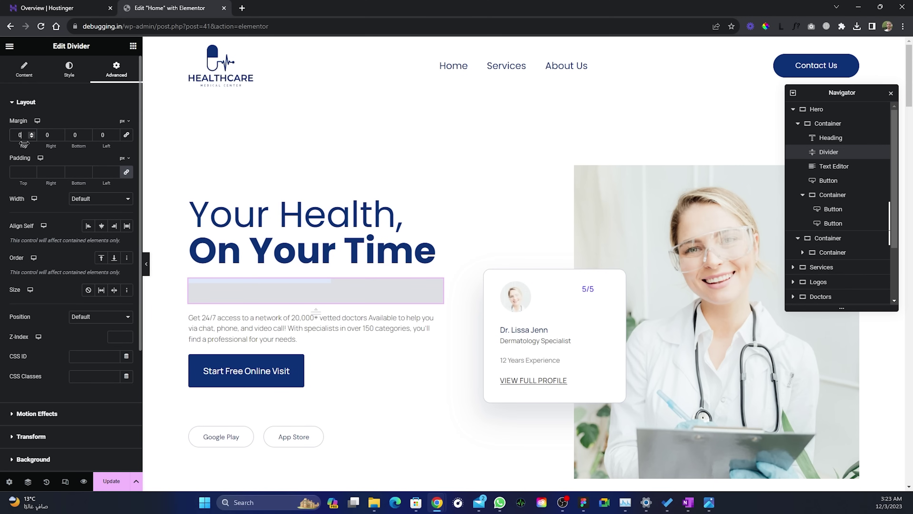
{"action": "key", "text": "shift+Up"}
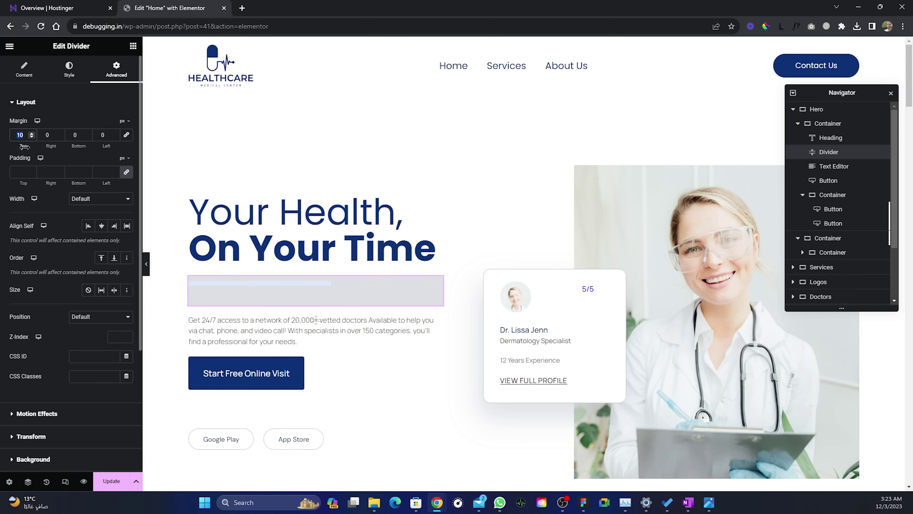
{"action": "left_click", "coordinate": [61, 122]}
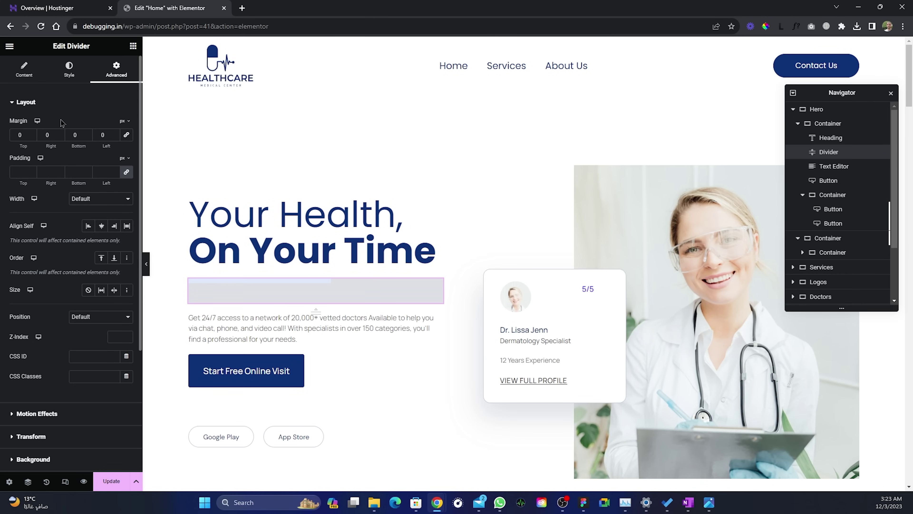
{"action": "key", "text": "ctrl+z"}
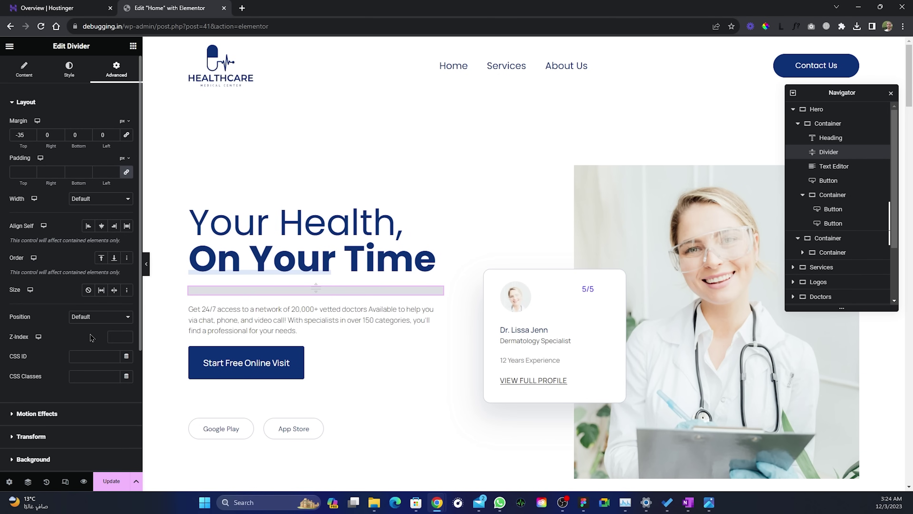
Step: Try a z-index of 1 on the hero divider, and set it to 0
{"action": "left_click", "coordinate": [127, 336]}
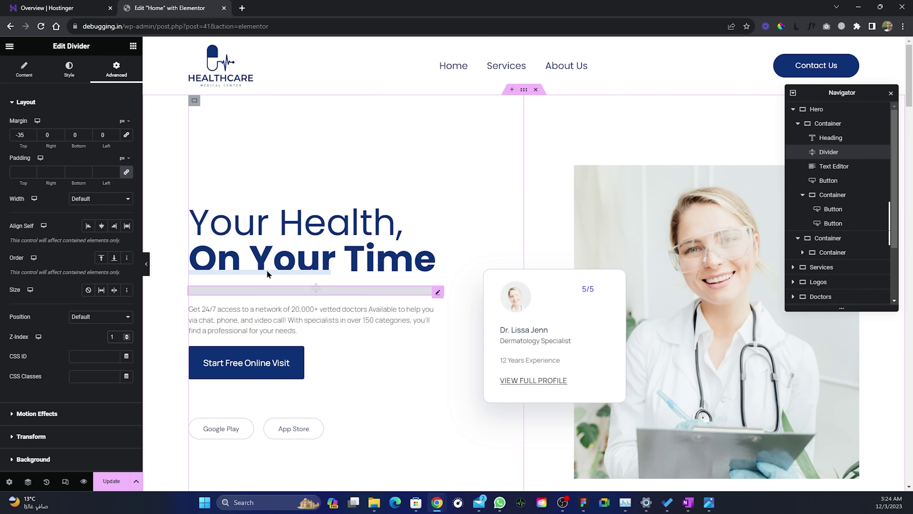
{"action": "left_click", "coordinate": [127, 339]}
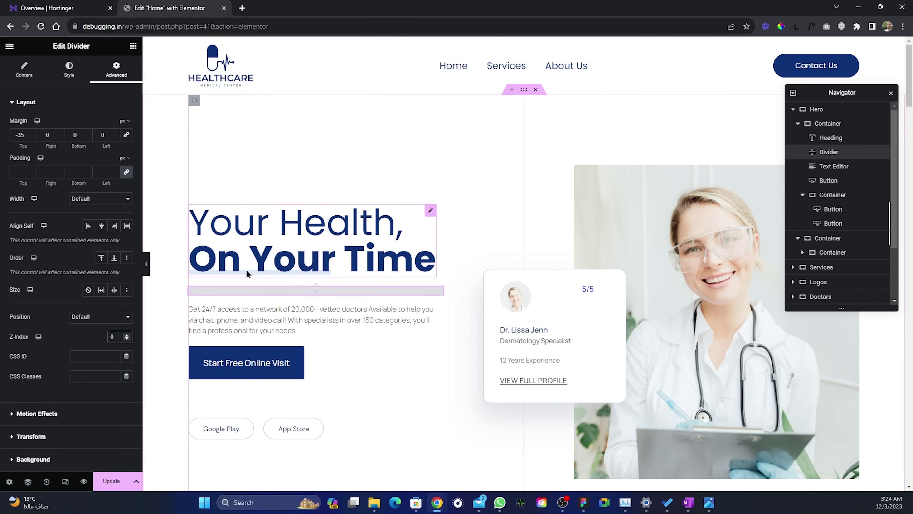
Step: Examine the settings of the Services section's container, call-to-action image, "Goodbye Waiting Rooms" heading, paragraph and first icon list
{"action": "scroll", "coordinate": [524, 115], "scroll_direction": "down", "scroll_amount": 10}
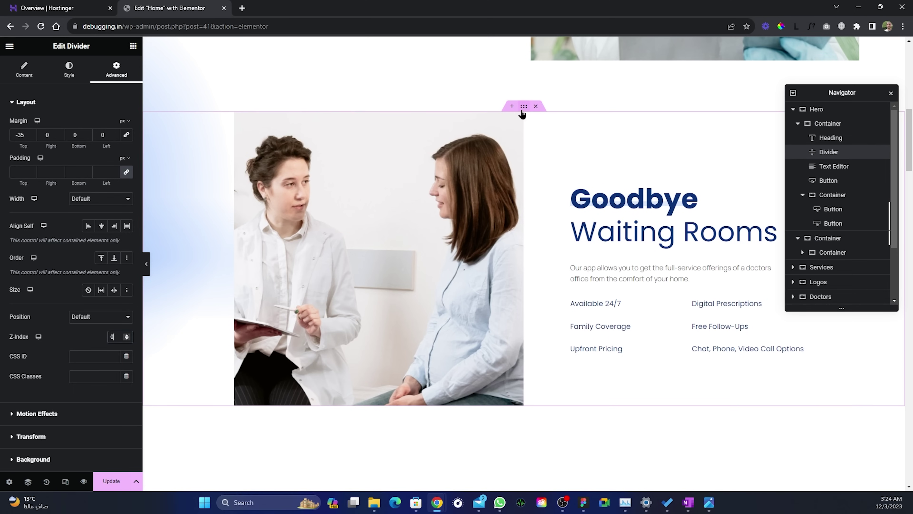
{"action": "left_click", "coordinate": [525, 107]}
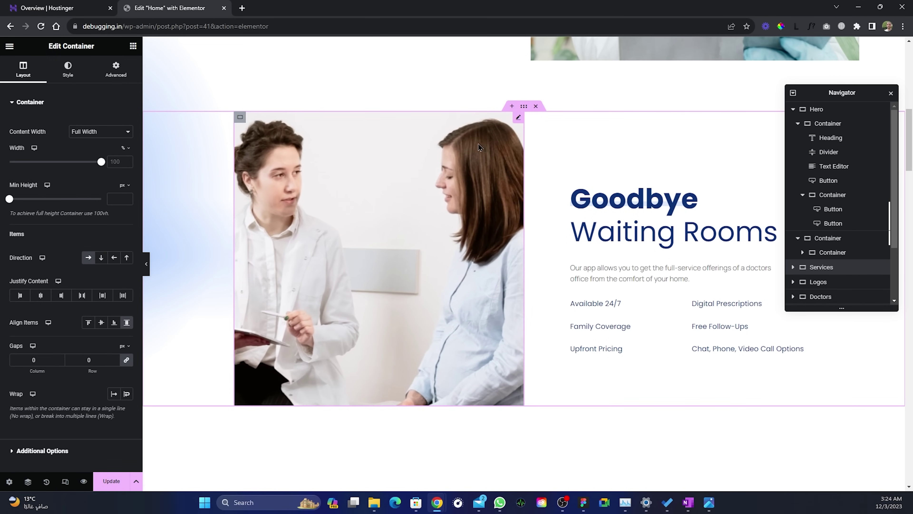
{"action": "left_click", "coordinate": [517, 118]}
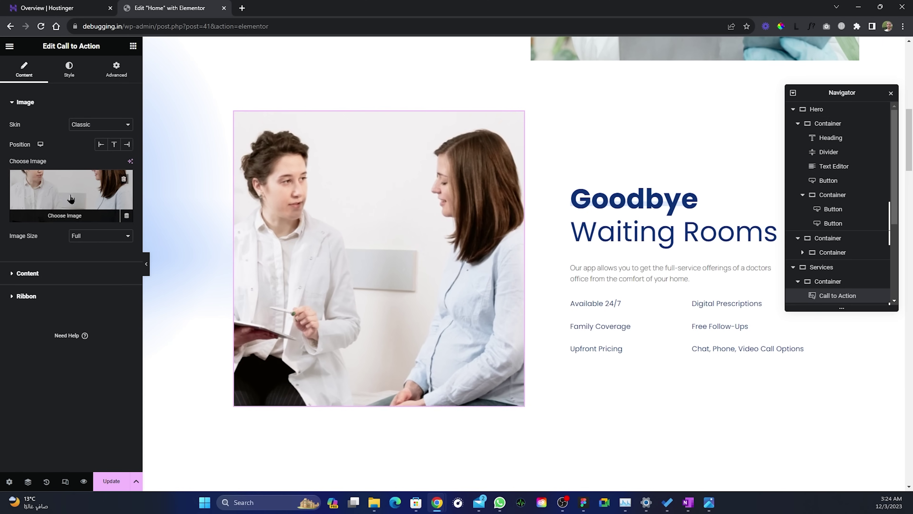
{"action": "left_click", "coordinate": [708, 203]}
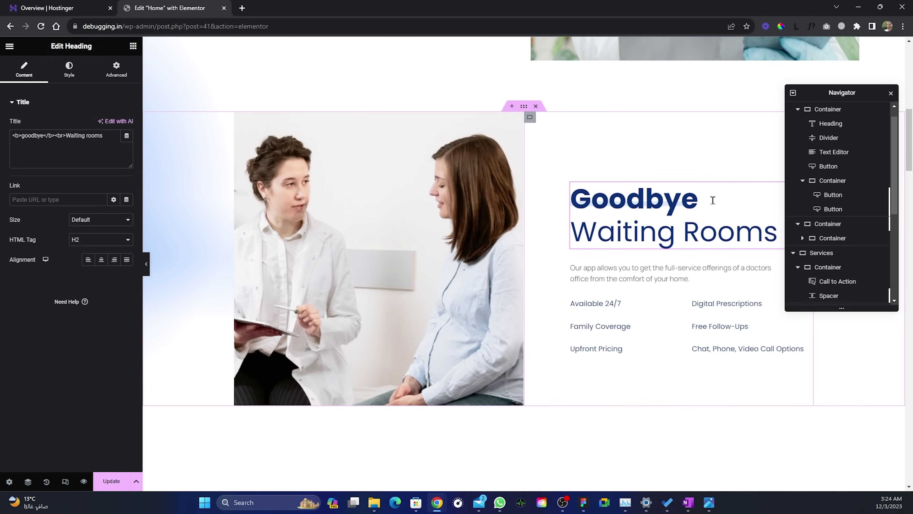
{"action": "left_click", "coordinate": [672, 273]}
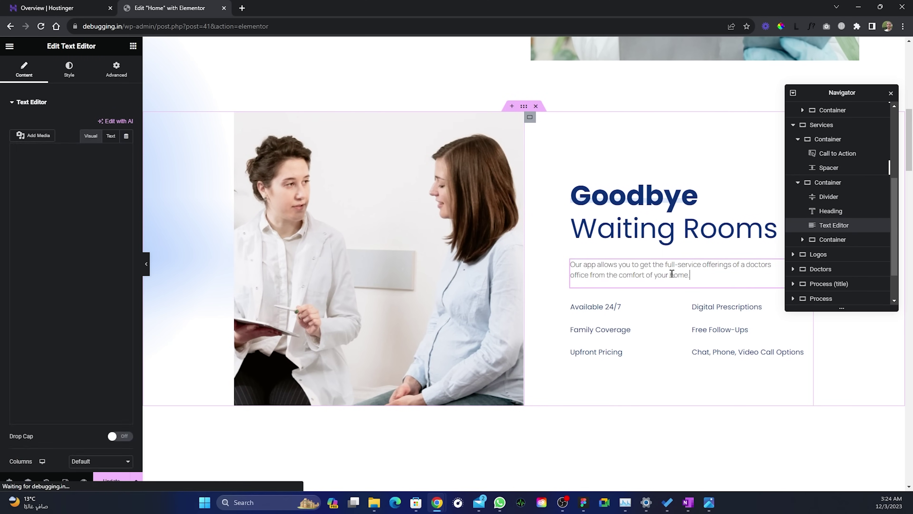
{"action": "left_click", "coordinate": [643, 308]}
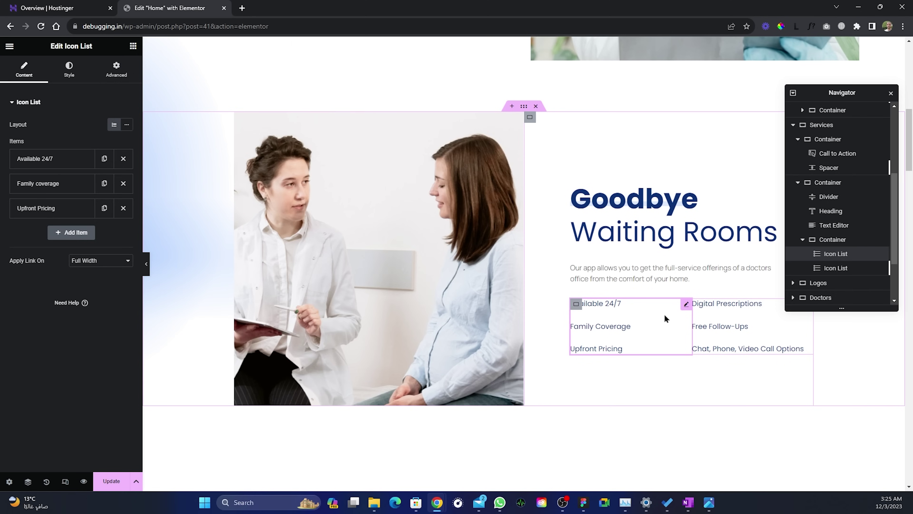
Step: Examine the Healthcare Partnerships heading and the logo carousel's additional options, closing the Navigator to clear the view
{"action": "scroll", "coordinate": [600, 297], "scroll_direction": "down", "scroll_amount": 5}
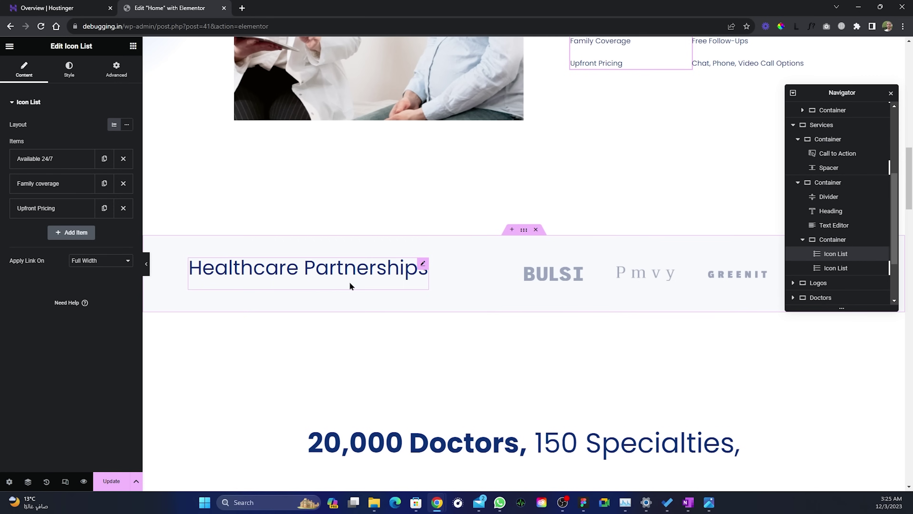
{"action": "left_click", "coordinate": [423, 264]}
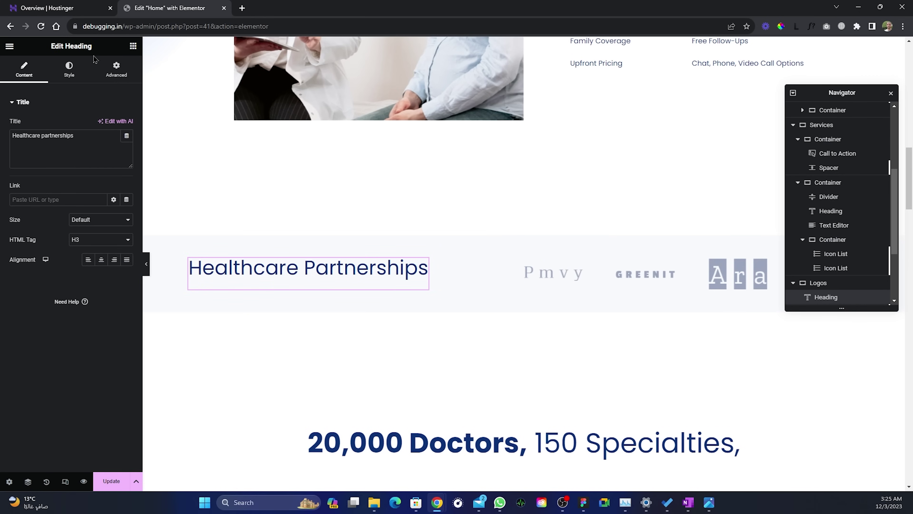
{"action": "left_click", "coordinate": [891, 94]}
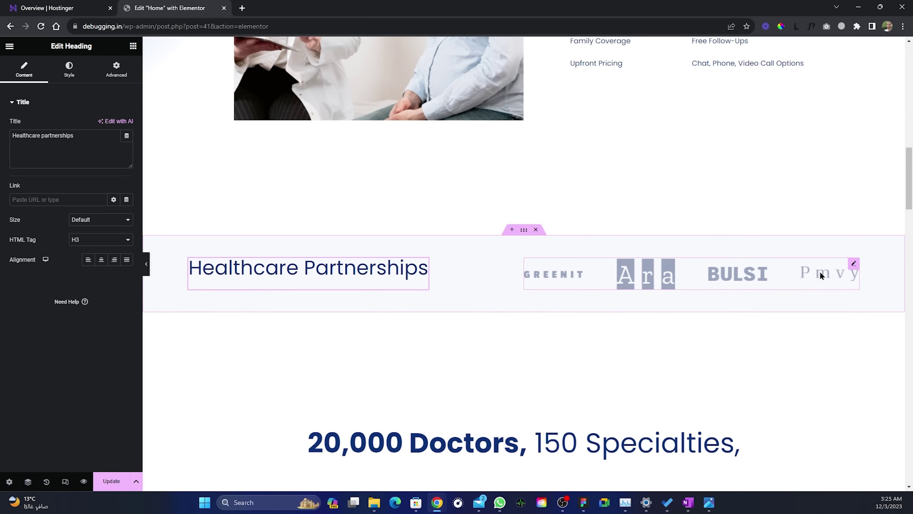
{"action": "left_click", "coordinate": [854, 264]}
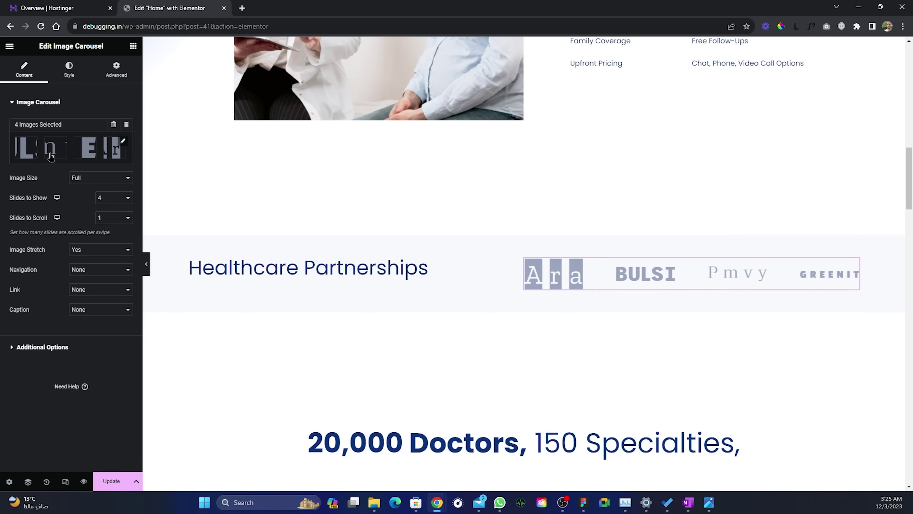
{"action": "left_click", "coordinate": [11, 349]}
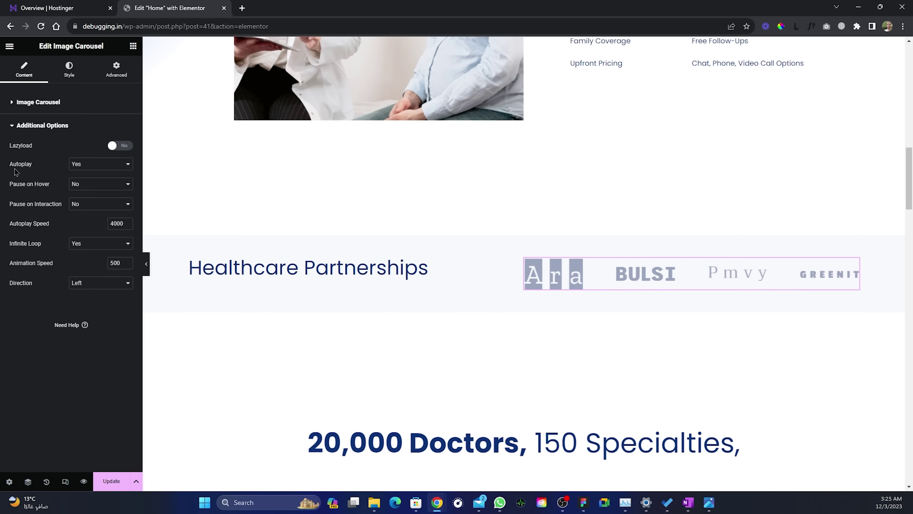
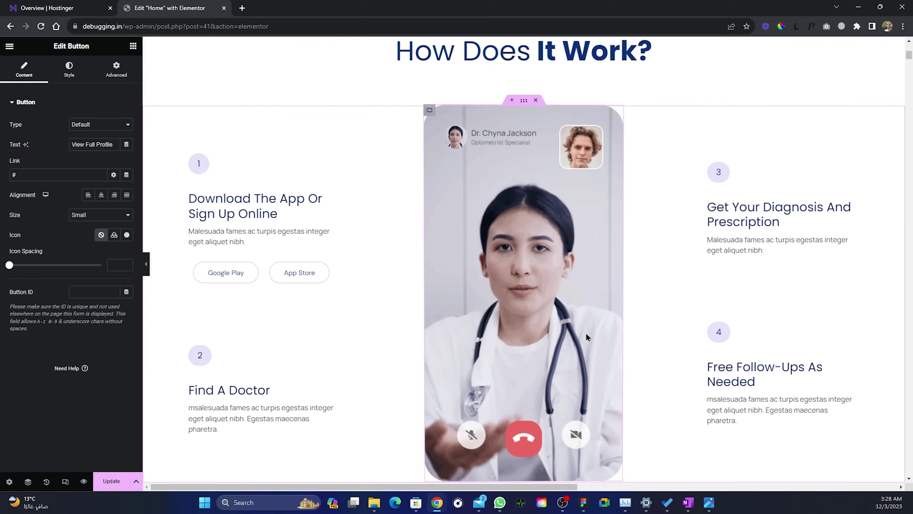
Step: Examine the layout, background and border styling of the video-call container in the "How Does It Work?" section
{"action": "left_click", "coordinate": [432, 116]}
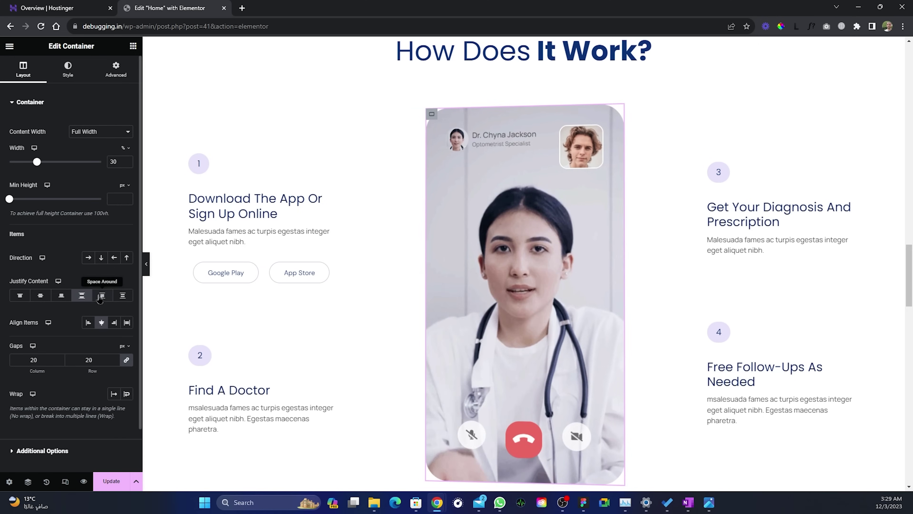
{"action": "left_click", "coordinate": [69, 69]}
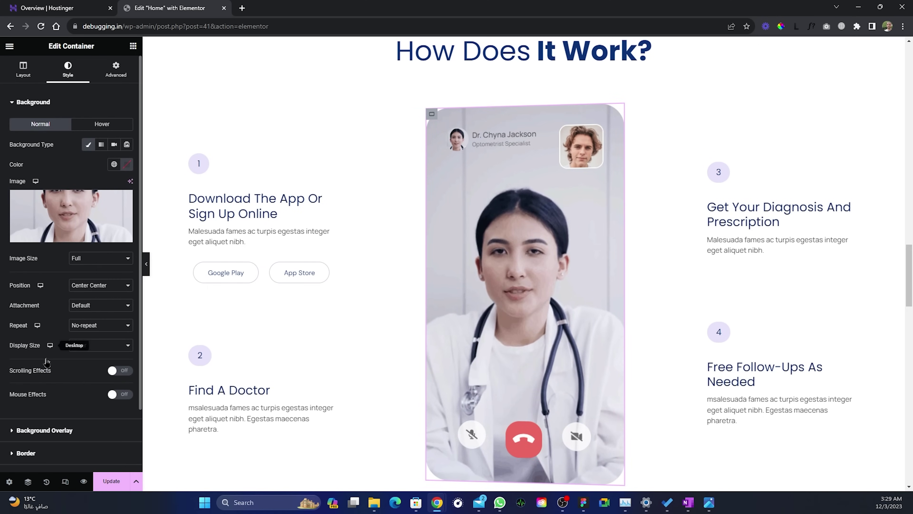
{"action": "scroll", "coordinate": [49, 382], "scroll_direction": "down", "scroll_amount": 2}
{"action": "left_click", "coordinate": [19, 388]}
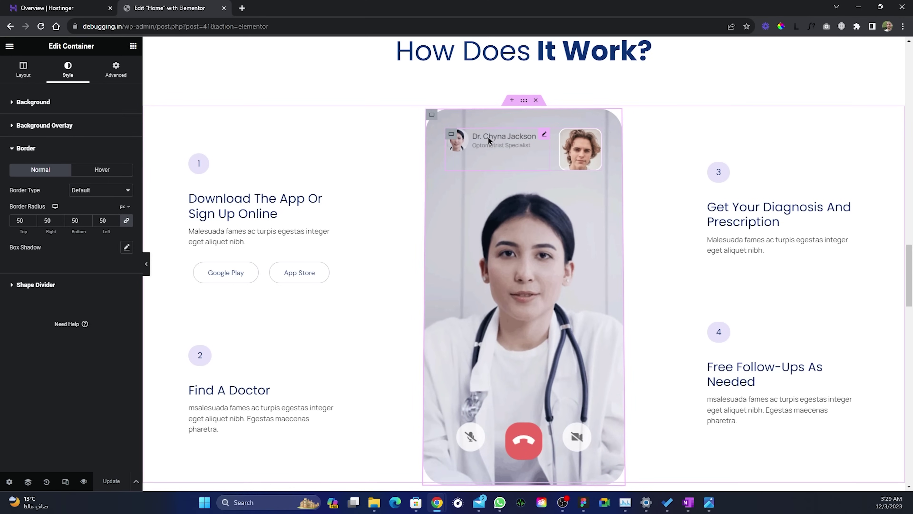
Step: Inspect the doctor image box in the video-call container and the style settings of the small patient image
{"action": "left_click", "coordinate": [543, 136]}
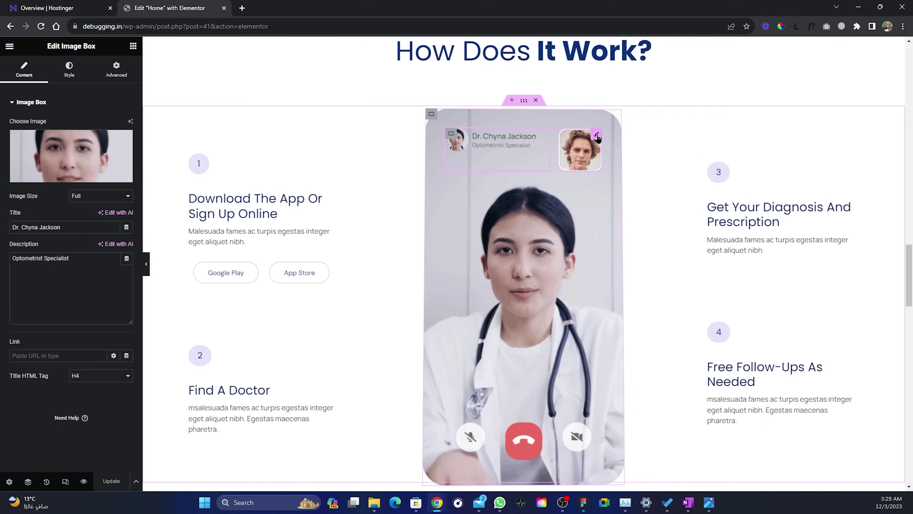
{"action": "left_click", "coordinate": [598, 139]}
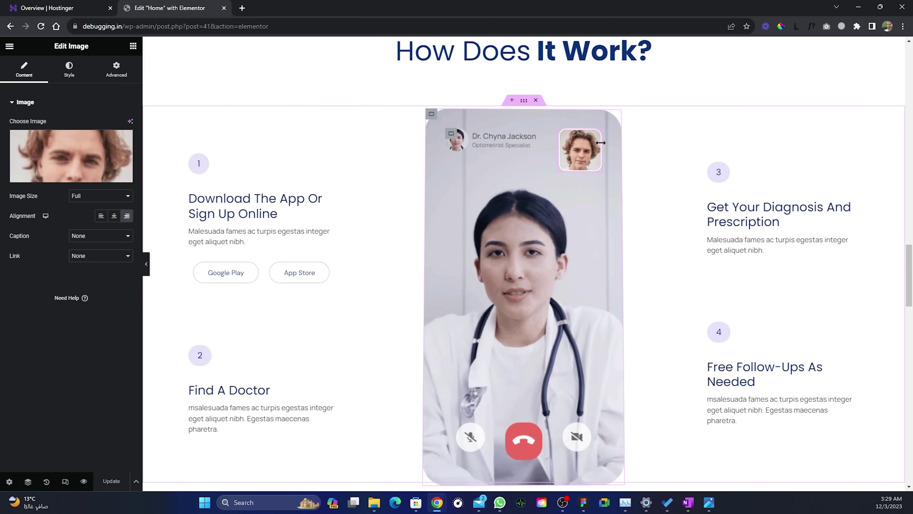
{"action": "left_click", "coordinate": [69, 68]}
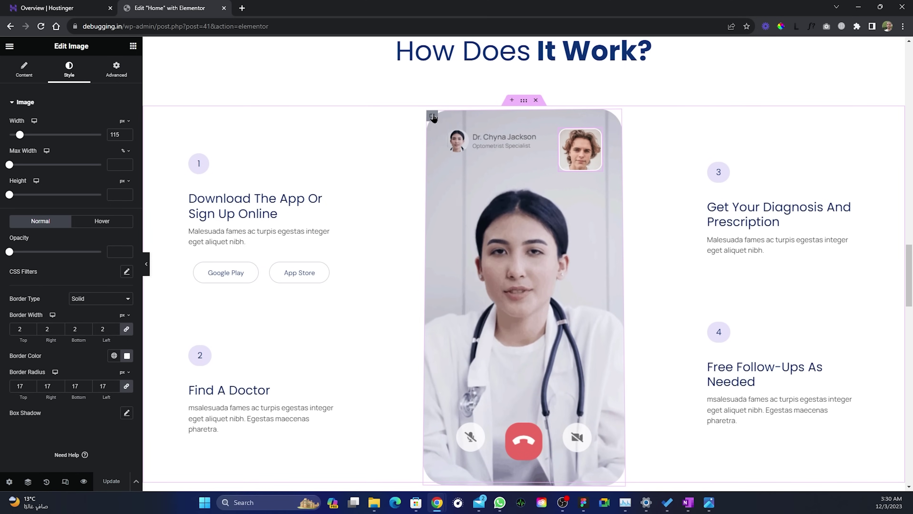
Step: Inspect the video-call container's background image and the style settings of the red hang-up icon
{"action": "left_click", "coordinate": [433, 117]}
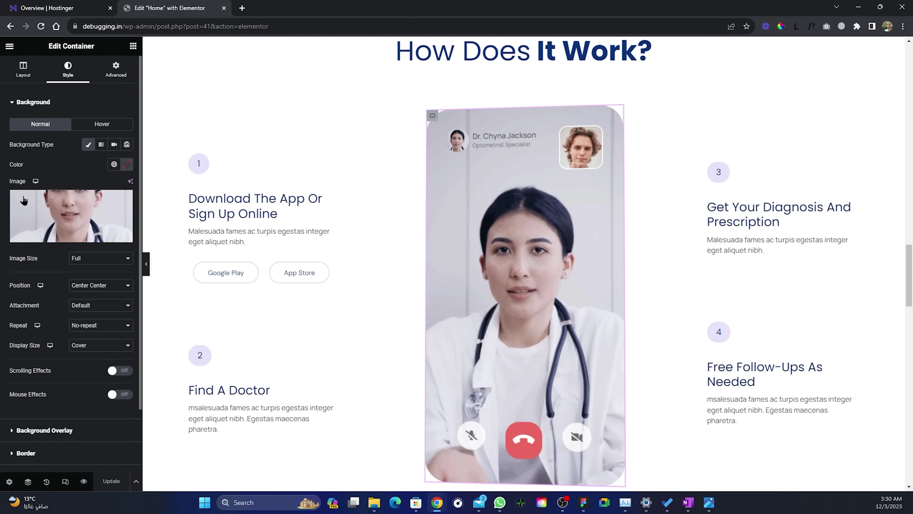
{"action": "mouse_move", "coordinate": [50, 212]}
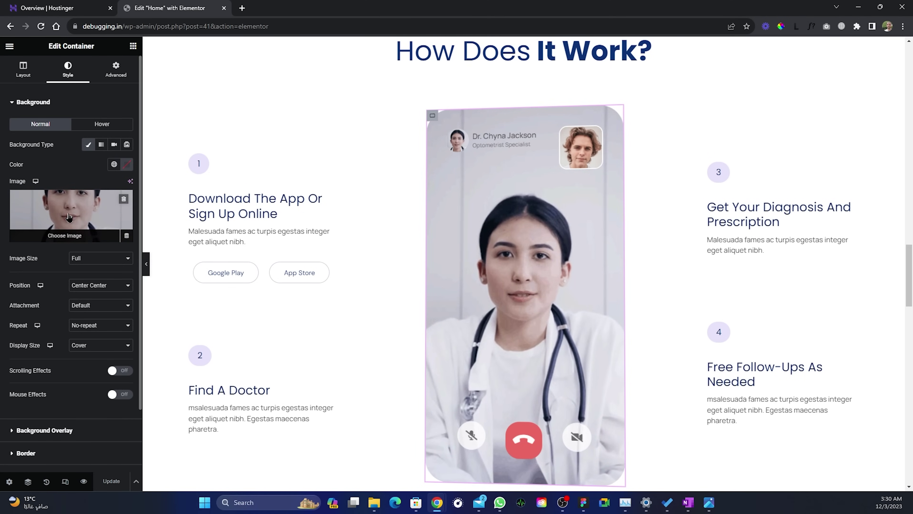
{"action": "left_click", "coordinate": [50, 213]}
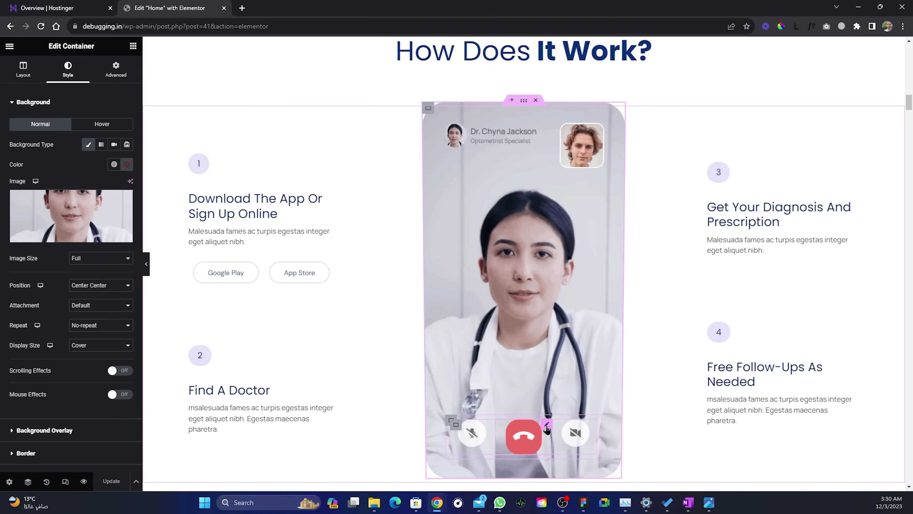
{"action": "left_click", "coordinate": [540, 430]}
{"action": "left_click", "coordinate": [70, 70]}
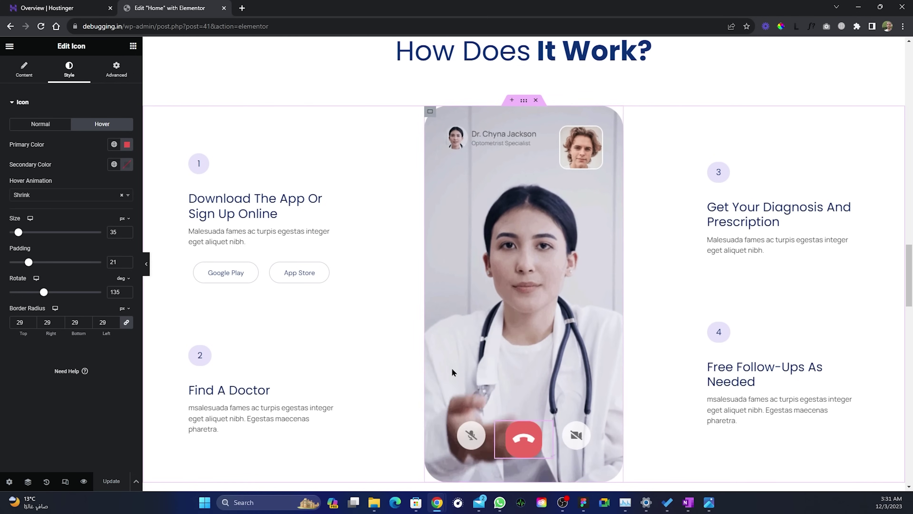
Step: Preview the "How Does It Work?" section at full width with the editing panel hidden, and restore the panel
{"action": "left_click", "coordinate": [146, 266]}
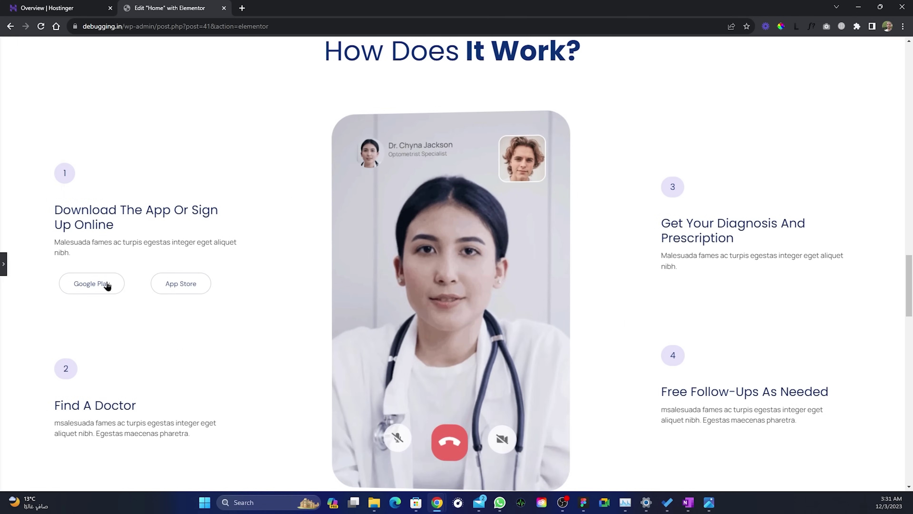
{"action": "scroll", "coordinate": [266, 302], "scroll_direction": "down", "scroll_amount": 2}
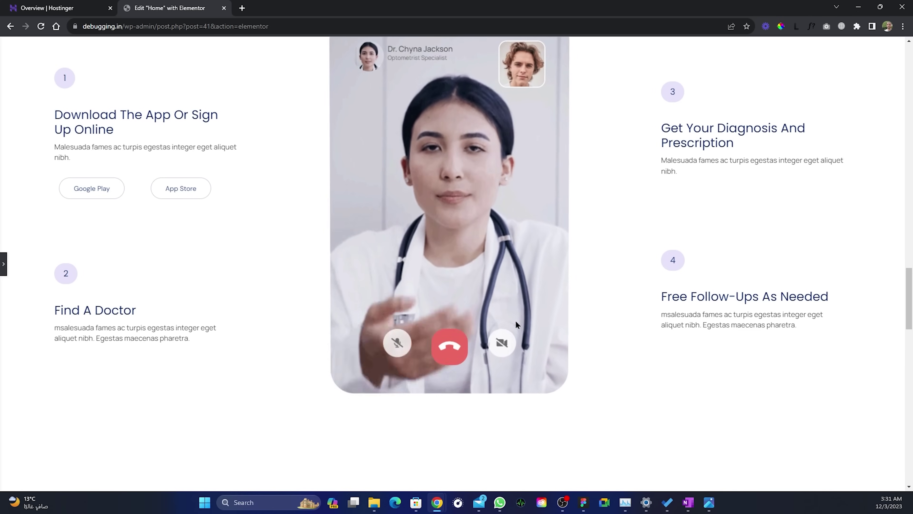
{"action": "left_click", "coordinate": [3, 266]}
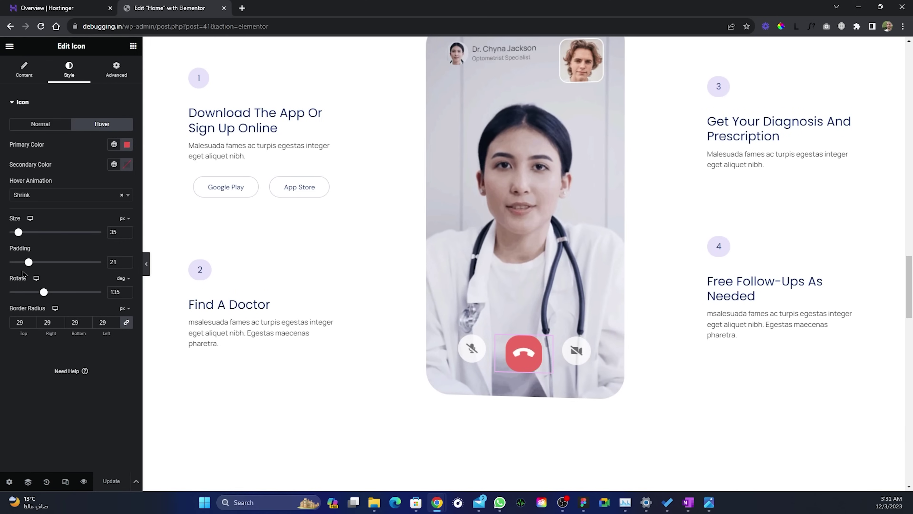
Step: Open the video-call container's motion effects and switch Mouse Effects off and back on to compare the behavior
{"action": "scroll", "coordinate": [466, 206], "scroll_direction": "up", "scroll_amount": 4}
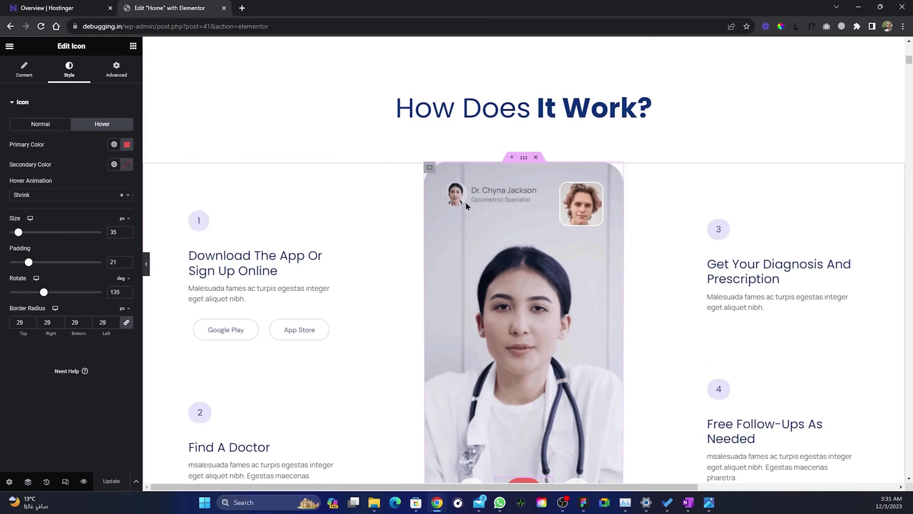
{"action": "left_click", "coordinate": [432, 173]}
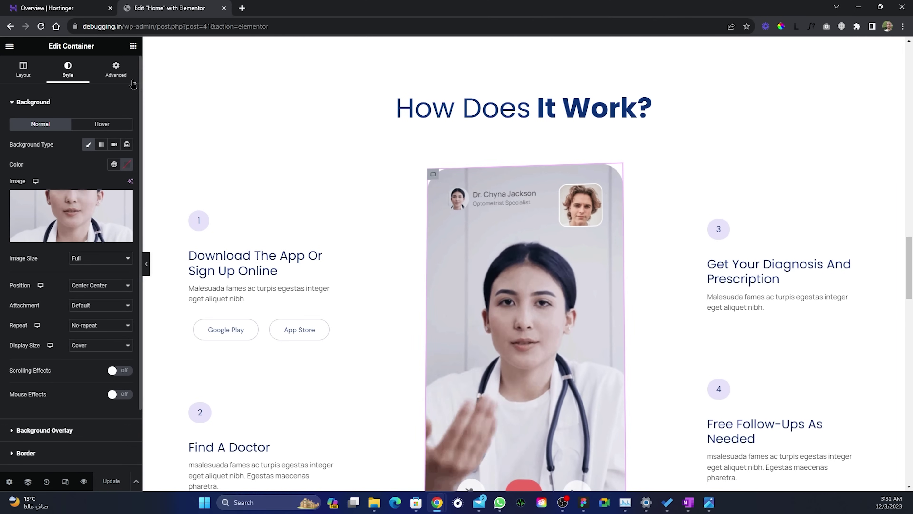
{"action": "left_click", "coordinate": [117, 72]}
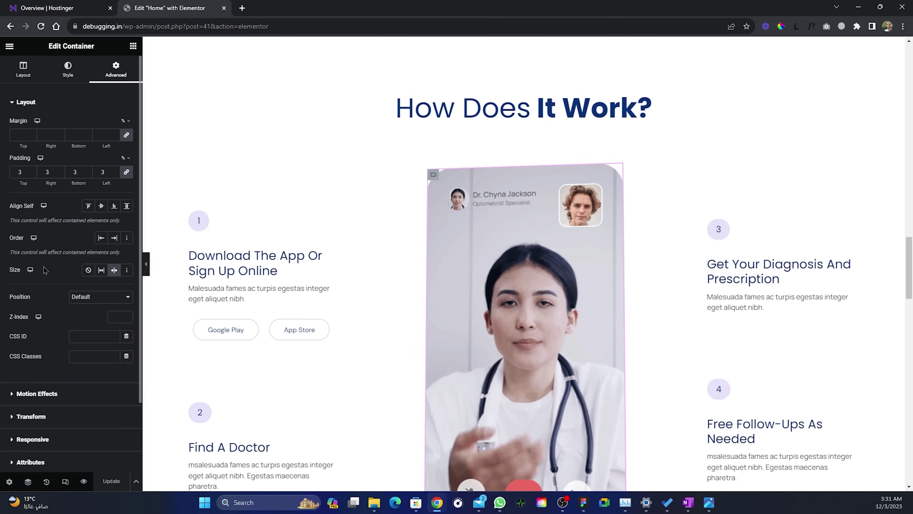
{"action": "left_click", "coordinate": [14, 394]}
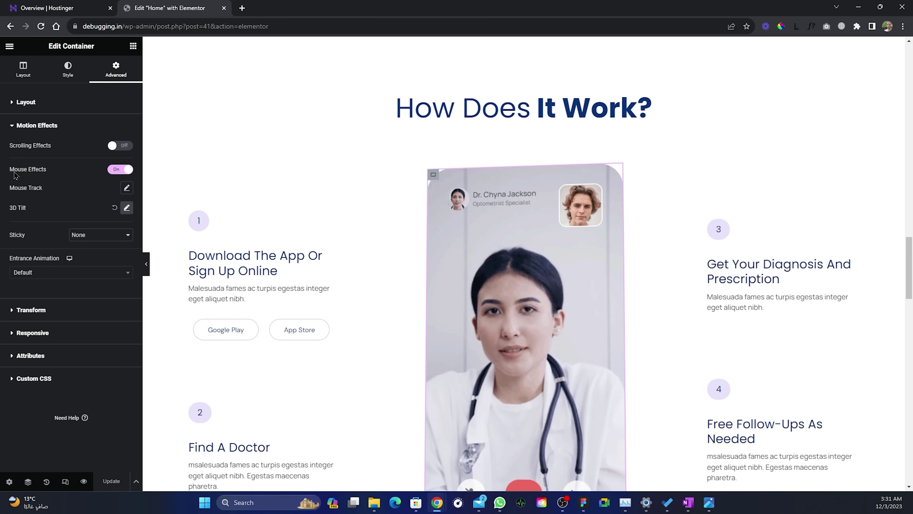
{"action": "left_click", "coordinate": [115, 171]}
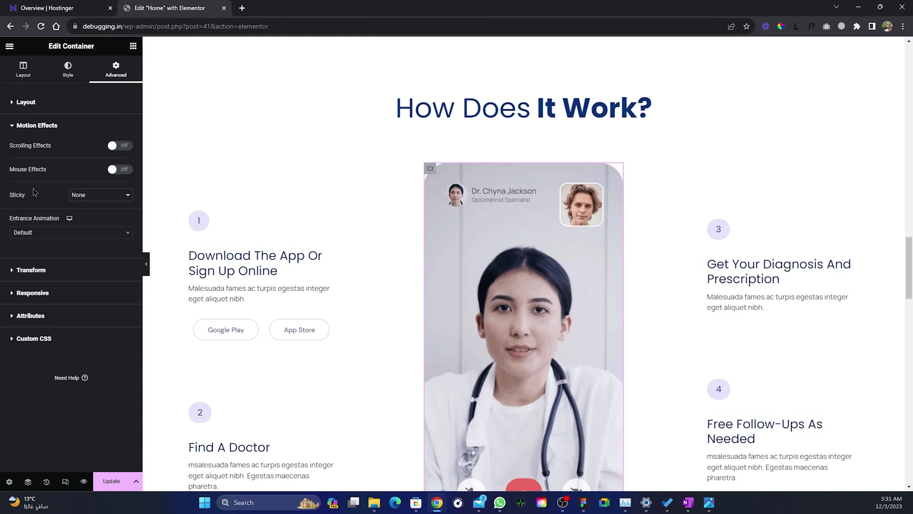
{"action": "left_click", "coordinate": [122, 170]}
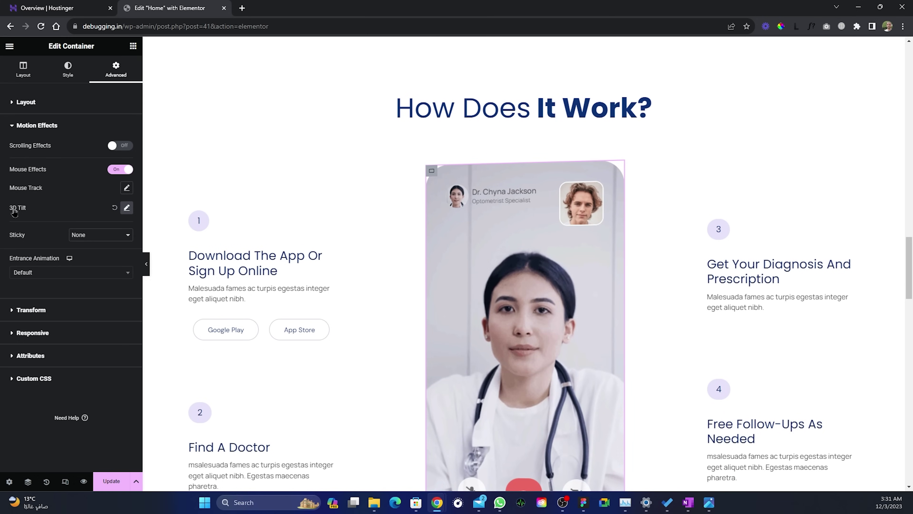
Step: Try a 3D Tilt speed of 3.9 on the video-call container and return it to 1
{"action": "left_click", "coordinate": [126, 208]}
{"action": "left_click_drag", "start_coordinate": [25, 264], "coordinate": [47, 264]}
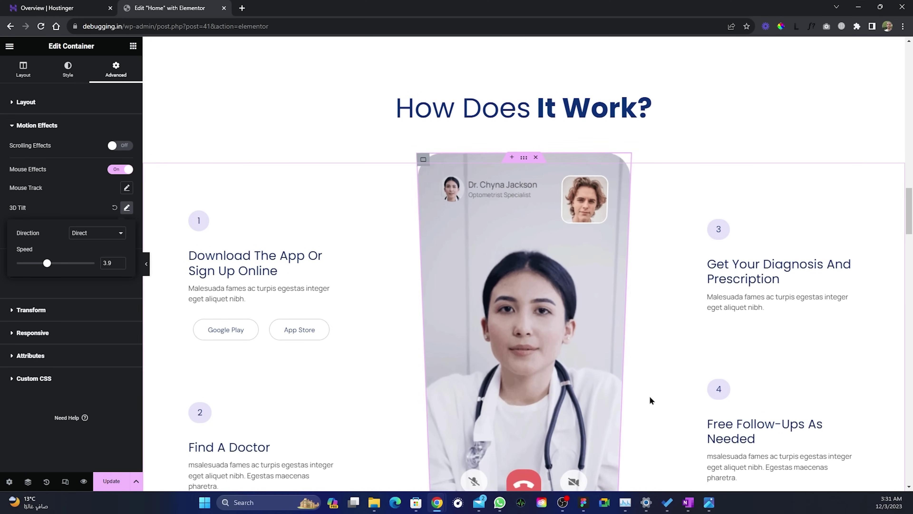
{"action": "left_click_drag", "start_coordinate": [47, 263], "coordinate": [24, 265]}
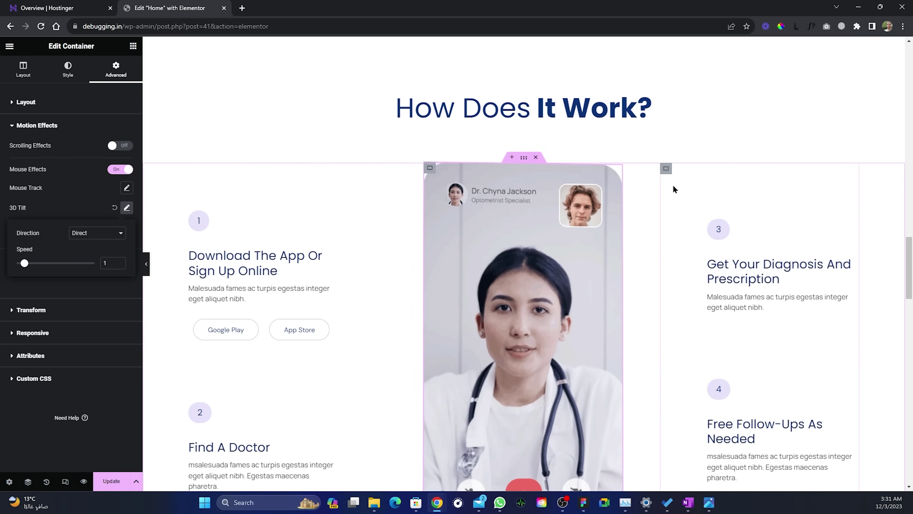
Step: Examine the content settings of the first testimonial's image box in the "Our Users Are Happy & Healthy" section
{"action": "scroll", "coordinate": [498, 351], "scroll_direction": "down", "scroll_amount": 5}
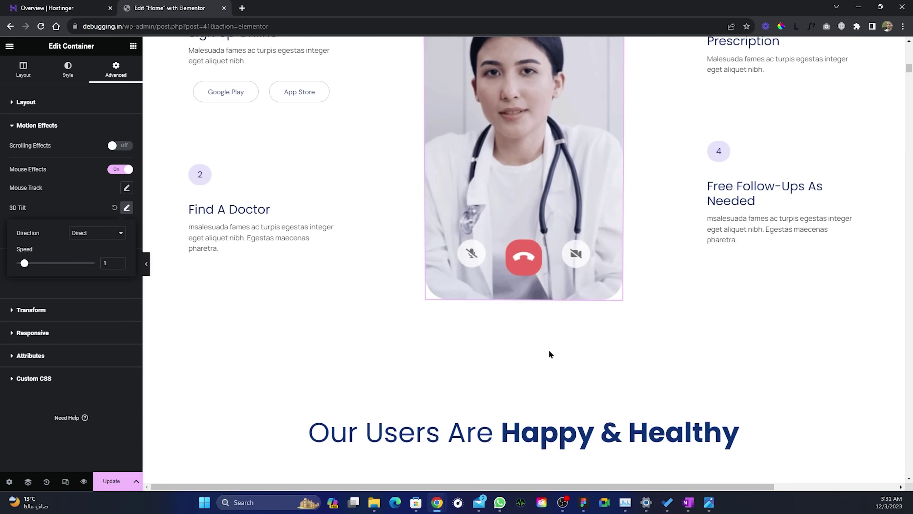
{"action": "scroll", "coordinate": [576, 349], "scroll_direction": "down", "scroll_amount": 6}
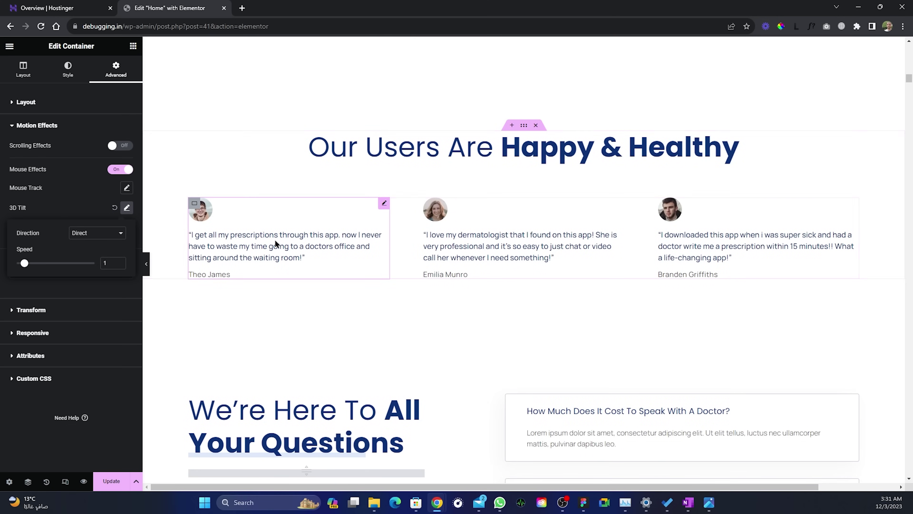
{"action": "left_click", "coordinate": [384, 204]}
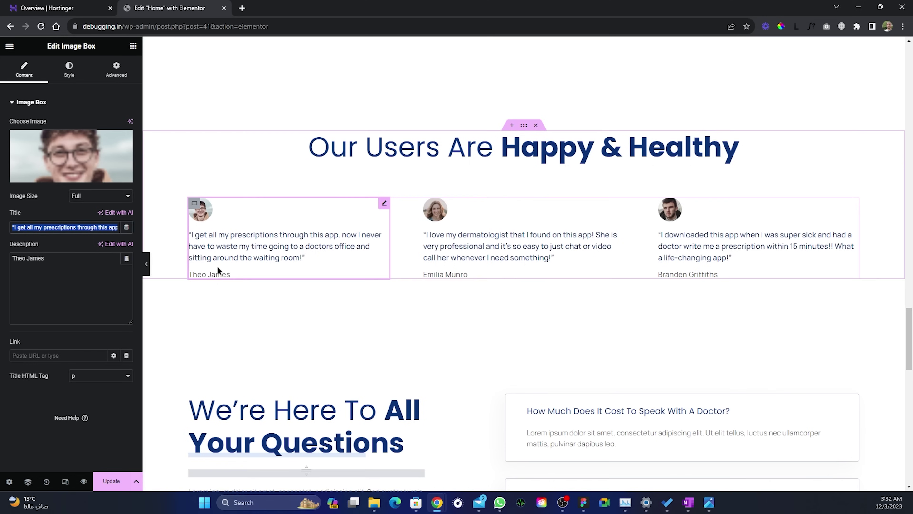
Step: Inspect the toggle widgets behind the first three questions in the FAQ section
{"action": "scroll", "coordinate": [216, 265], "scroll_direction": "down", "scroll_amount": 5}
{"action": "left_click", "coordinate": [858, 160]}
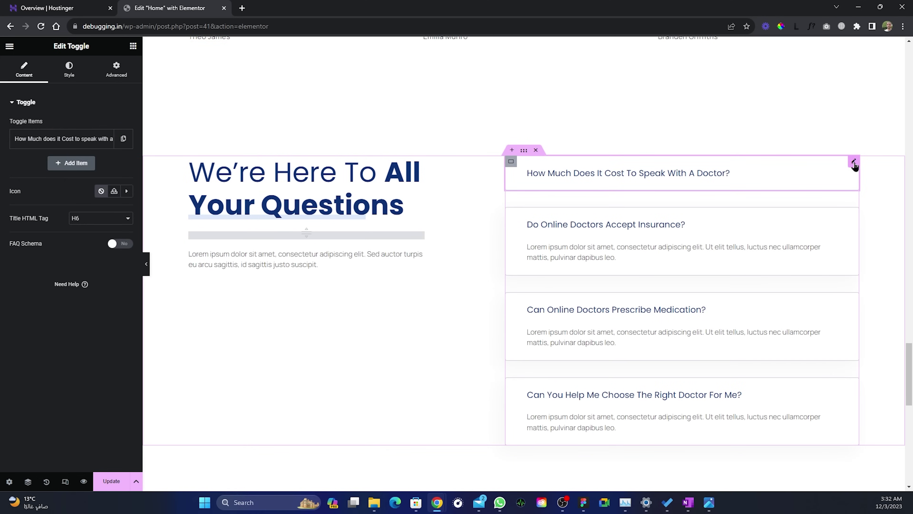
{"action": "left_click", "coordinate": [852, 214]}
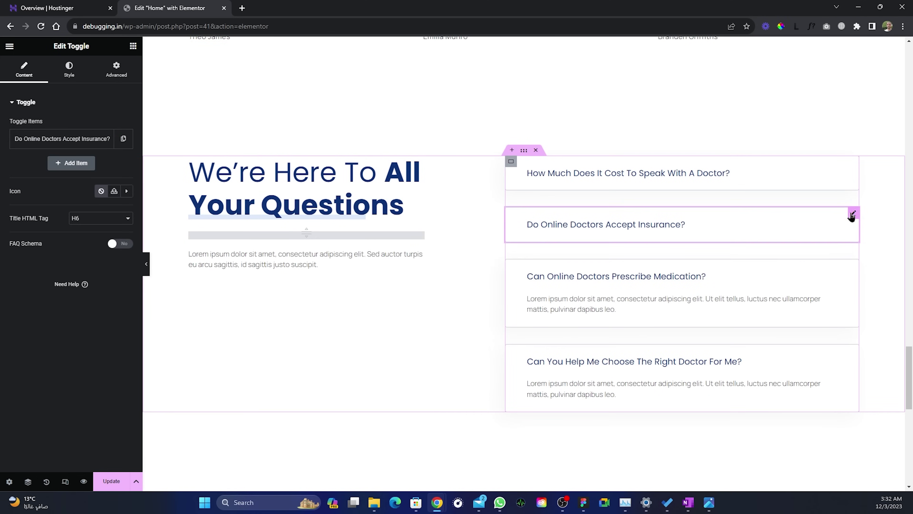
{"action": "left_click", "coordinate": [854, 265]}
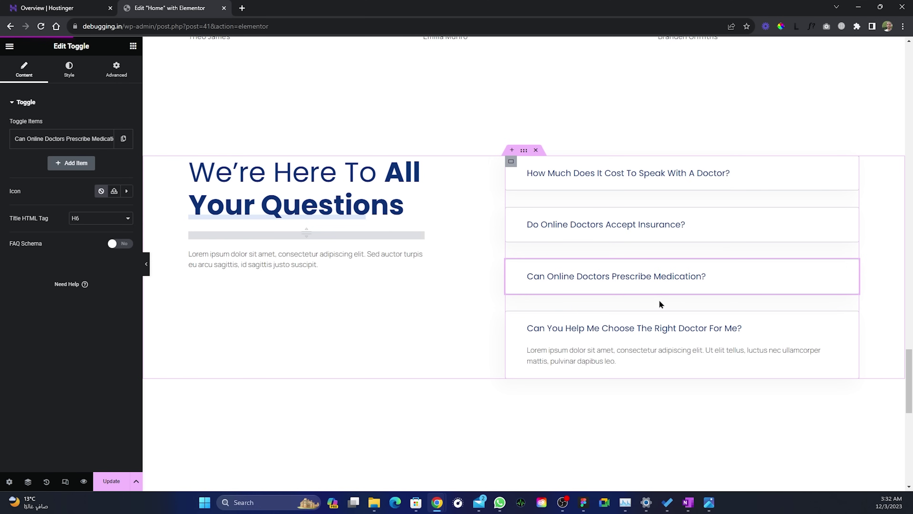
Step: Duplicate the item of the "How Much Does It Cost To Speak With A Doctor?" toggle twice
{"action": "left_click", "coordinate": [853, 163]}
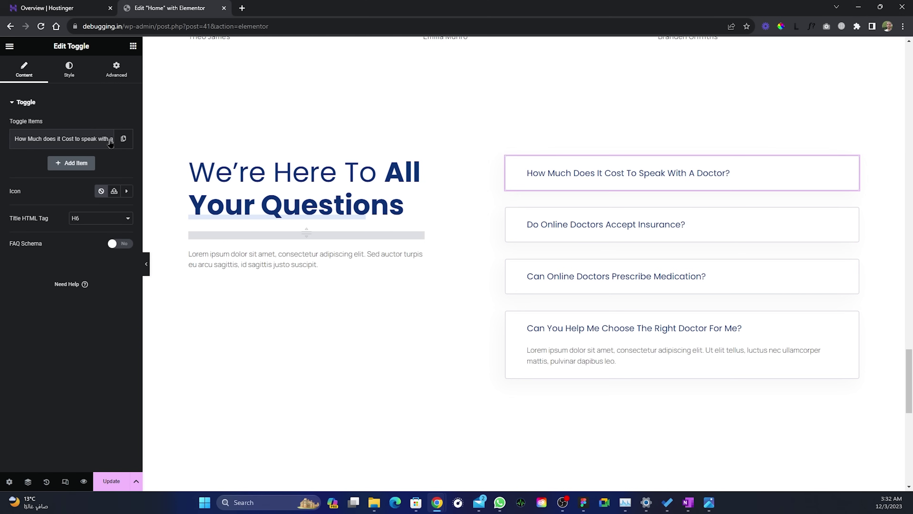
{"action": "left_click", "coordinate": [123, 139]}
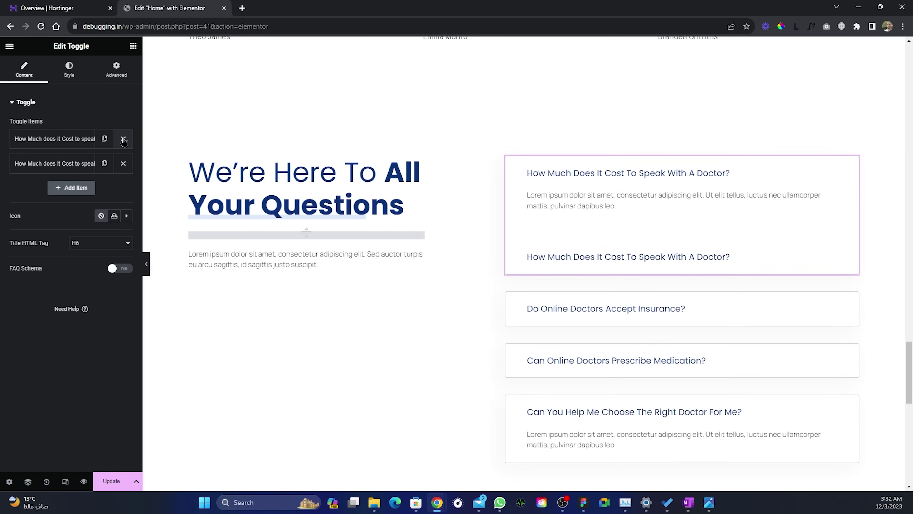
{"action": "left_click", "coordinate": [104, 164]}
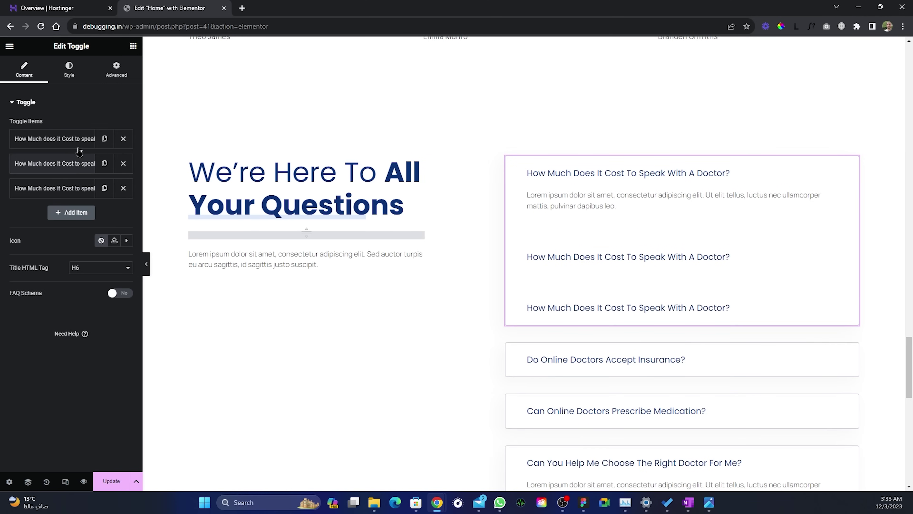
Step: Test expanding and collapsing the duplicated FAQ items with the editing panel hidden, and bring the panel back
{"action": "left_click", "coordinate": [146, 265]}
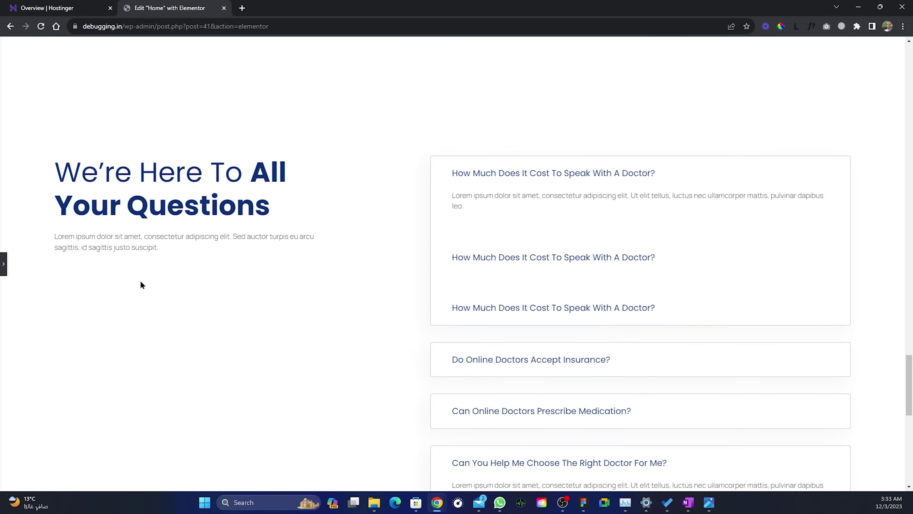
{"action": "left_click", "coordinate": [663, 264]}
{"action": "left_click", "coordinate": [634, 259]}
{"action": "left_click", "coordinate": [802, 165]}
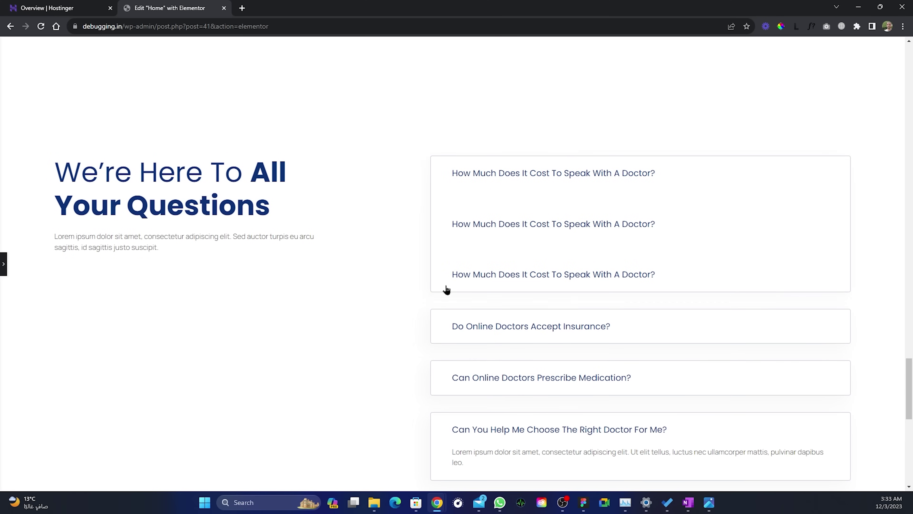
{"action": "key", "text": "ctrl+p"}
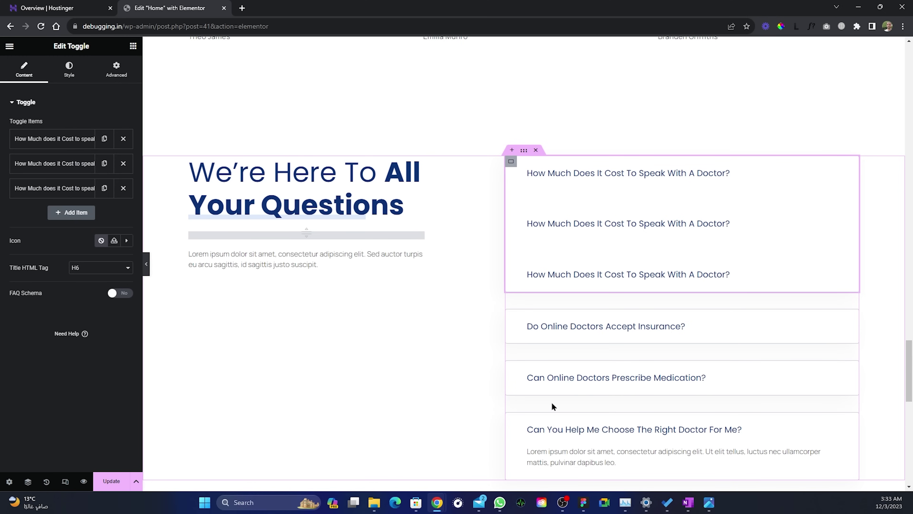
Step: Examine the layout of the "Ready To Speak With A Doctor?" container and expand the Footer structure in the Navigator
{"action": "scroll", "coordinate": [552, 401], "scroll_direction": "down", "scroll_amount": 7}
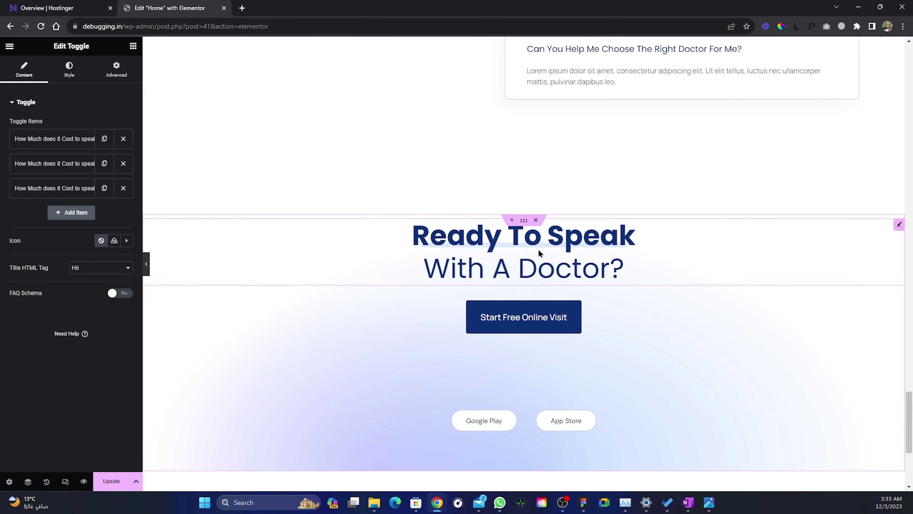
{"action": "left_click", "coordinate": [524, 220]}
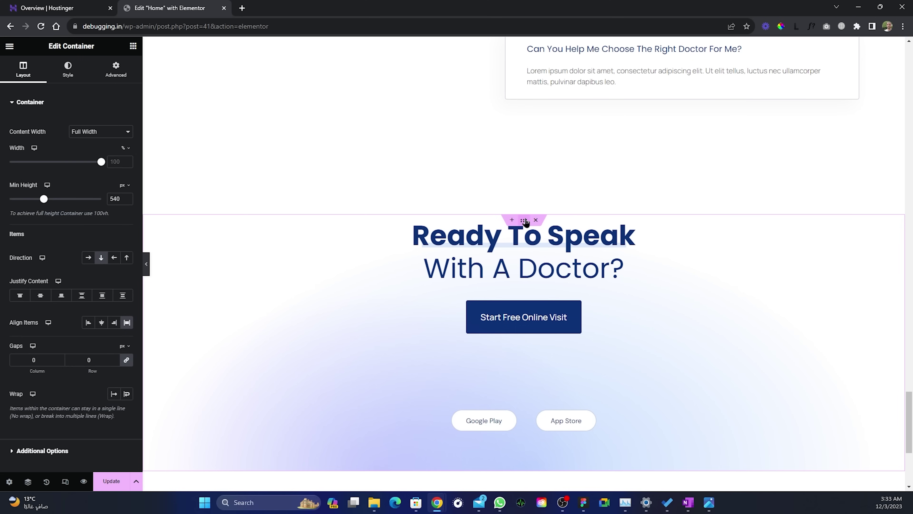
{"action": "scroll", "coordinate": [526, 222], "scroll_direction": "up", "scroll_amount": 1}
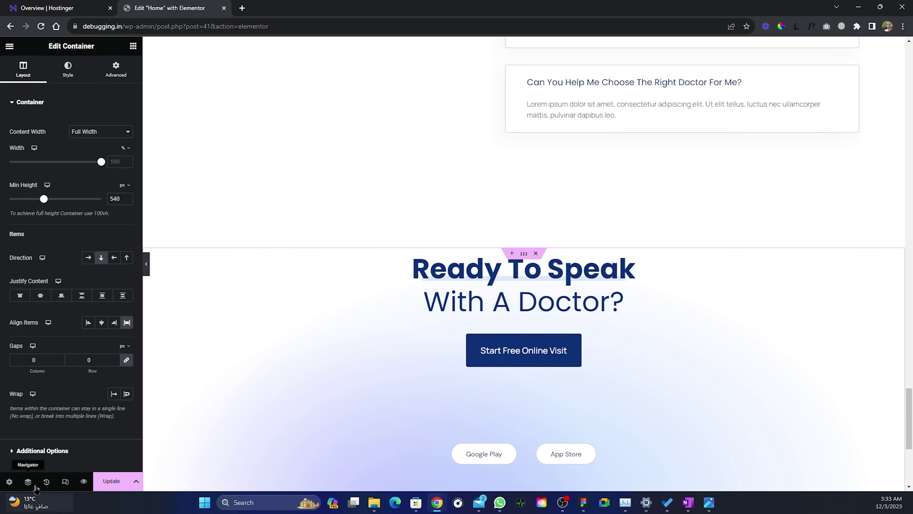
{"action": "left_click", "coordinate": [27, 481]}
{"action": "scroll", "coordinate": [821, 283], "scroll_direction": "down", "scroll_amount": 8}
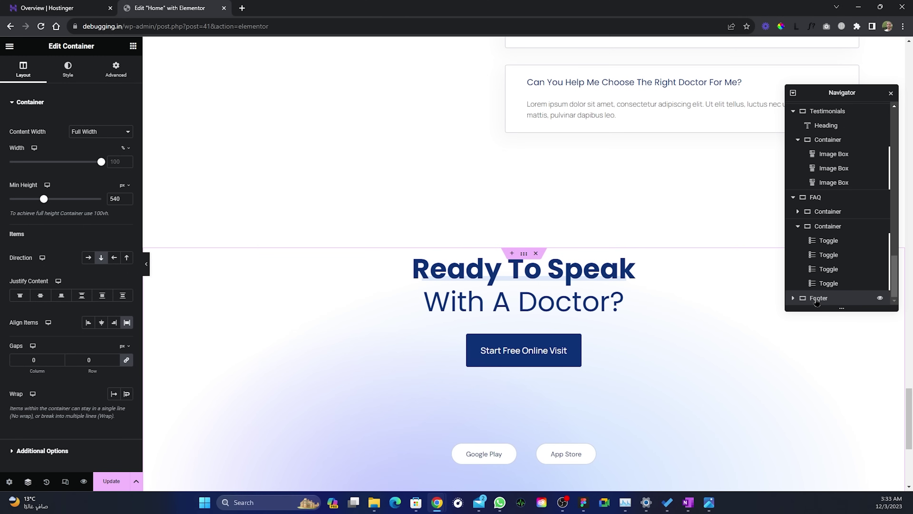
{"action": "left_click", "coordinate": [793, 298]}
{"action": "scroll", "coordinate": [802, 295], "scroll_direction": "down", "scroll_amount": 2}
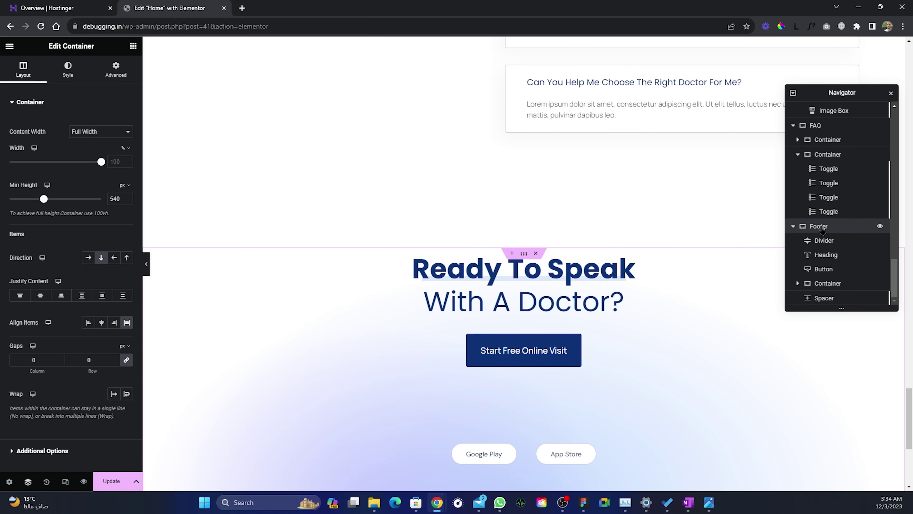
Step: Copy the Home page's Footer container and create a new blank footer part in the Theme Builder
{"action": "right_click", "coordinate": [524, 255]}
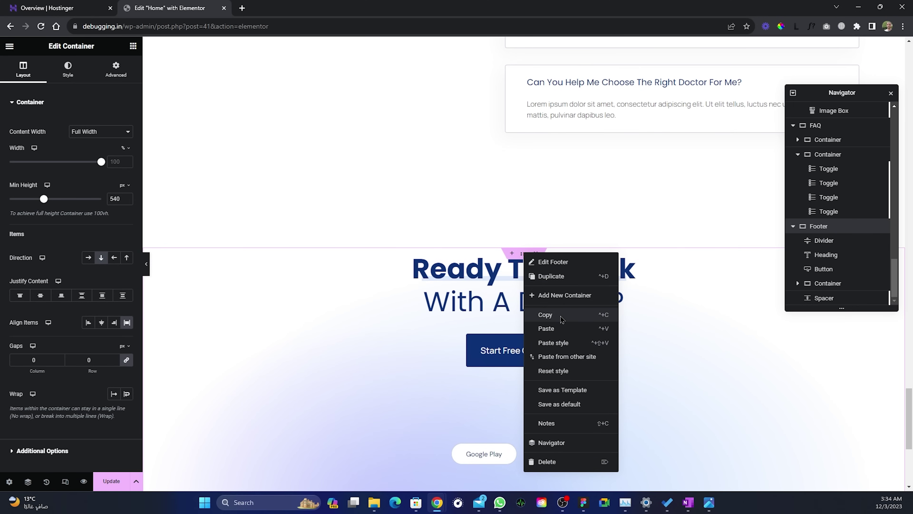
{"action": "left_click", "coordinate": [561, 319]}
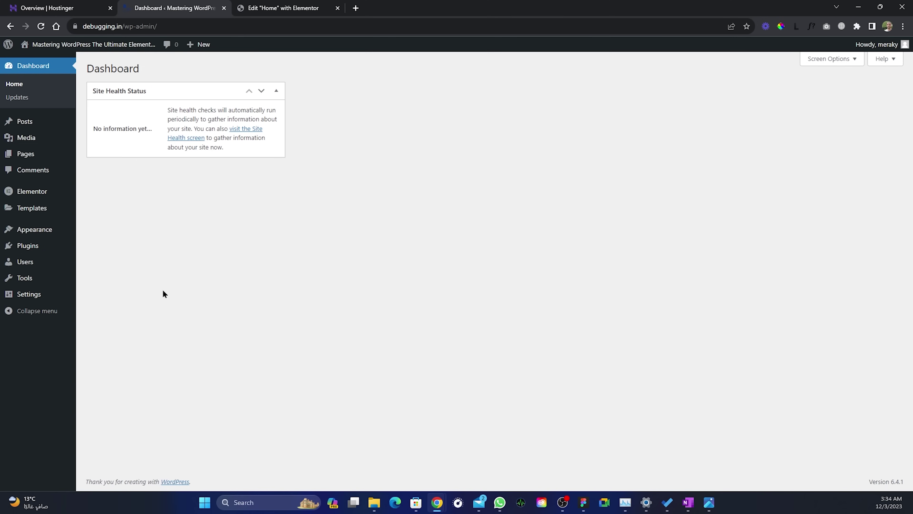
{"action": "mouse_move", "coordinate": [35, 209]}
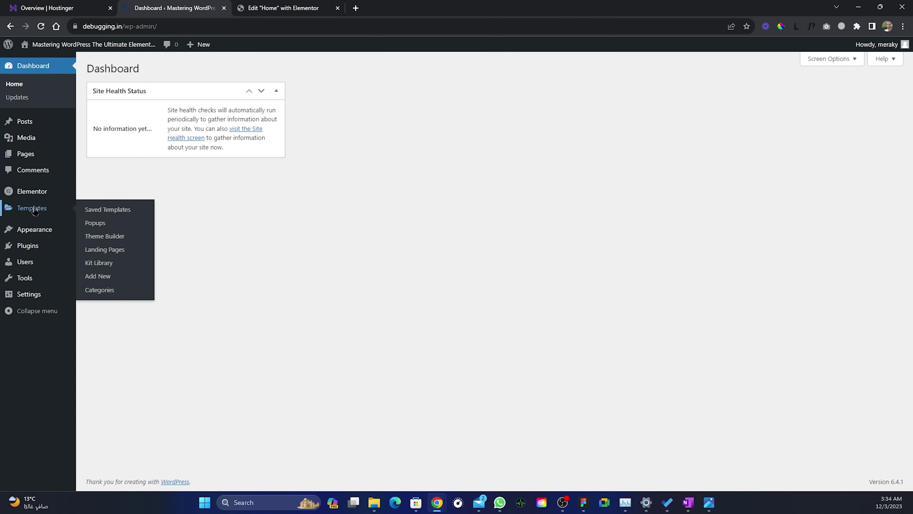
{"action": "middle_click", "coordinate": [116, 240]}
{"action": "left_click", "coordinate": [282, 8]}
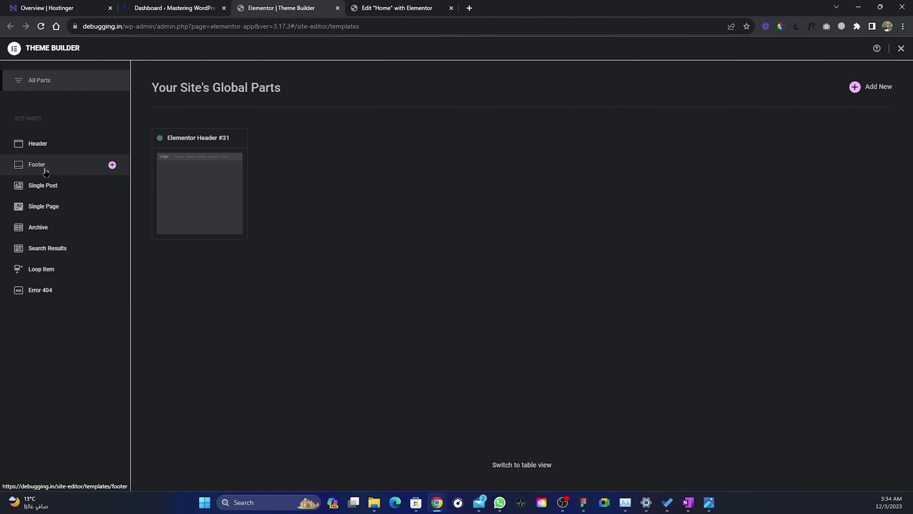
{"action": "left_click", "coordinate": [45, 168]}
{"action": "left_click", "coordinate": [879, 90]}
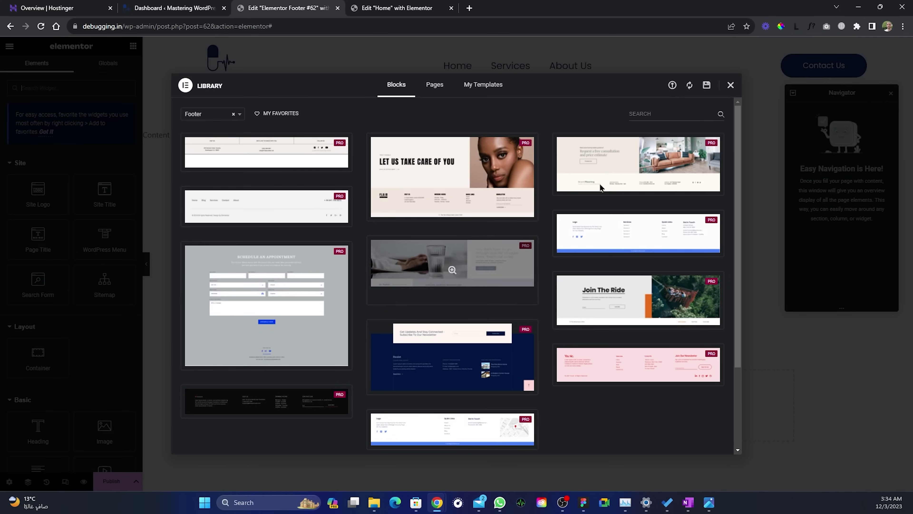
{"action": "left_click", "coordinate": [731, 86]}
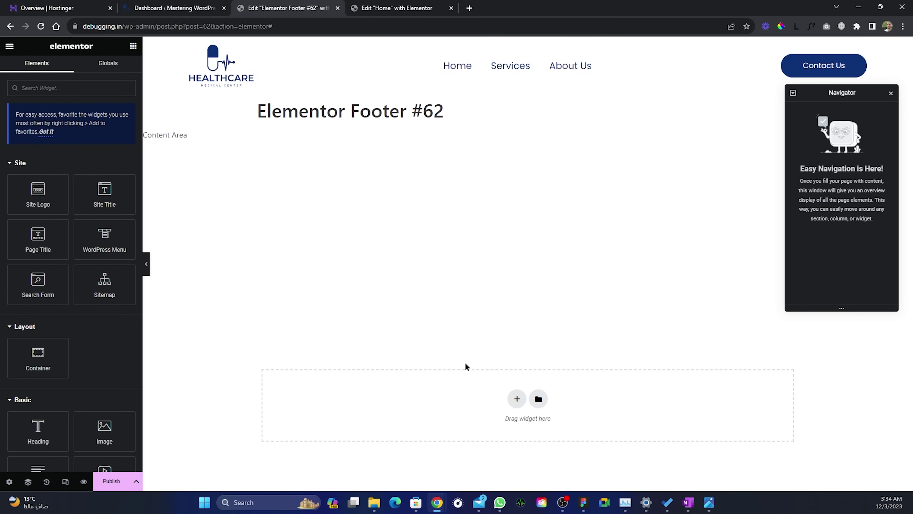
Step: Paste the copied container into the footer template and publish it with the display condition Include Entire Site
{"action": "right_click", "coordinate": [447, 407]}
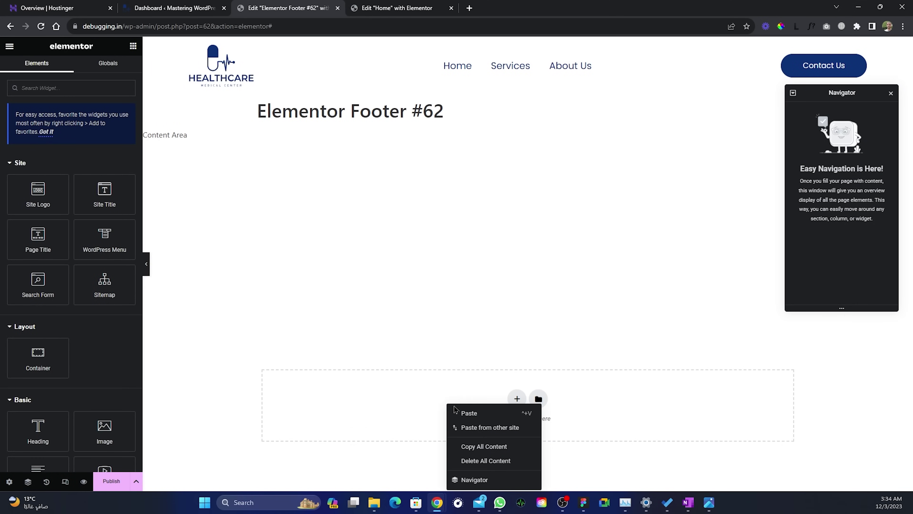
{"action": "left_click", "coordinate": [468, 412]}
{"action": "scroll", "coordinate": [633, 382], "scroll_direction": "down", "scroll_amount": 5}
{"action": "scroll", "coordinate": [650, 390], "scroll_direction": "down", "scroll_amount": 1}
{"action": "left_click", "coordinate": [121, 479]}
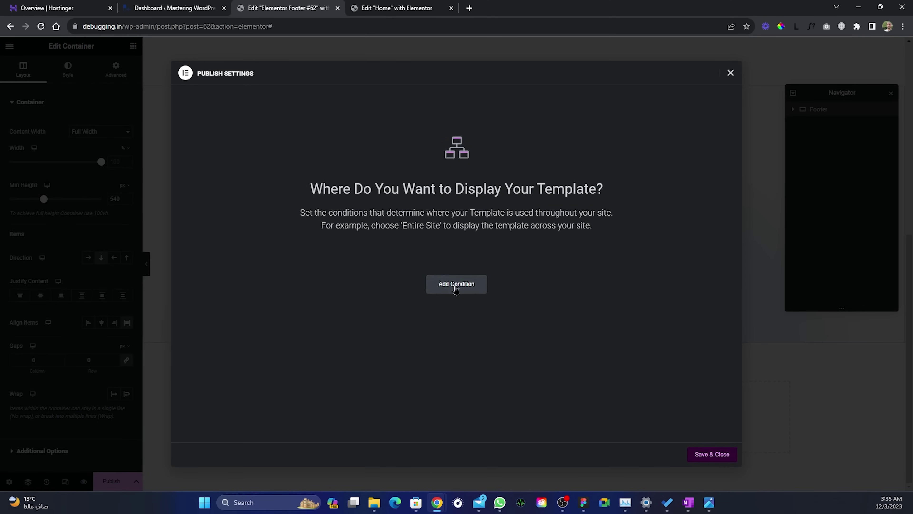
{"action": "left_click", "coordinate": [456, 287]}
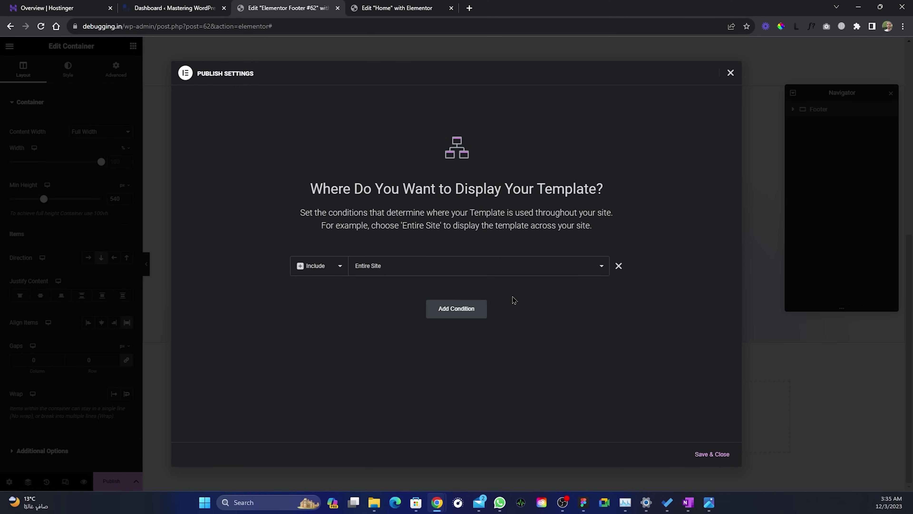
{"action": "left_click", "coordinate": [721, 454]}
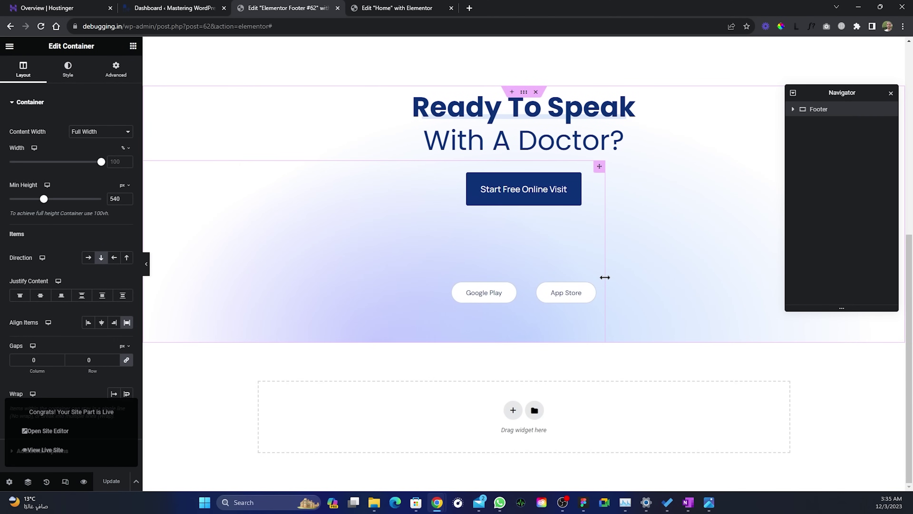
Step: Delete the "Ready To Speak With A Doctor?" Footer container from the Home page, update the page and exit its editor
{"action": "left_click", "coordinate": [394, 9]}
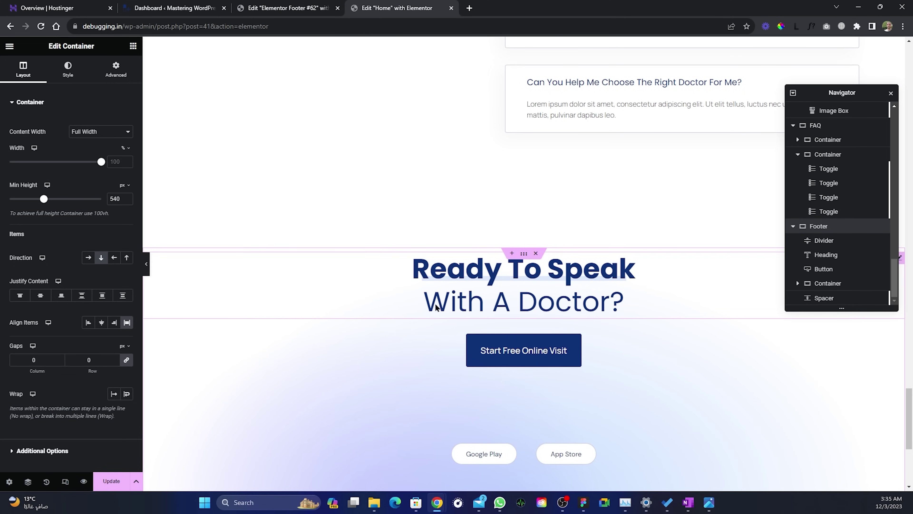
{"action": "left_click", "coordinate": [535, 253]}
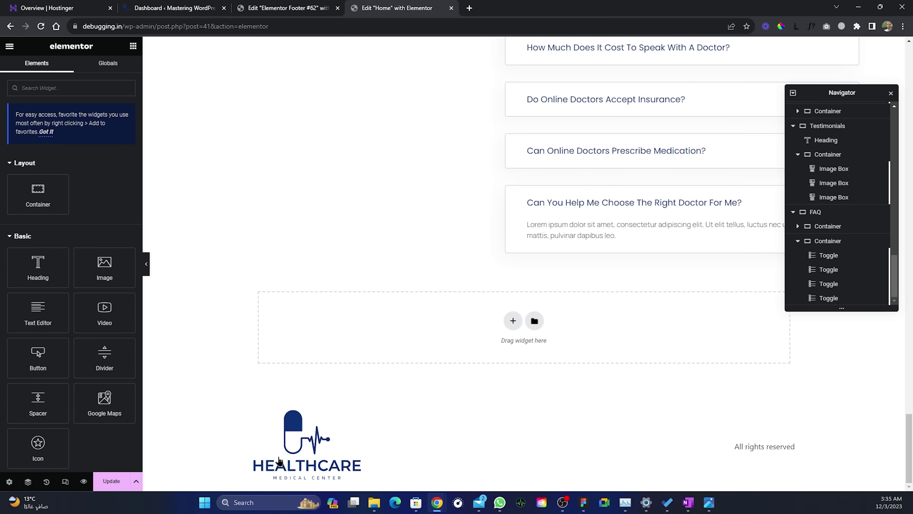
{"action": "left_click", "coordinate": [111, 481]}
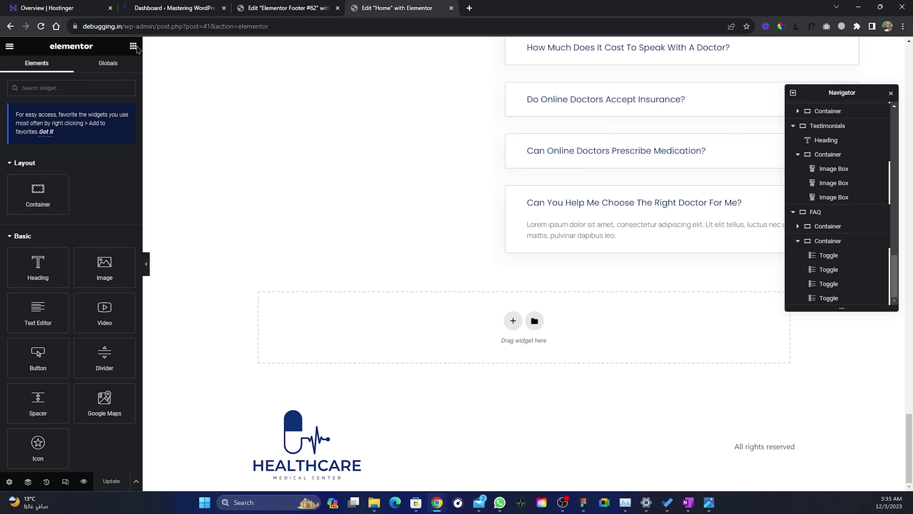
{"action": "left_click", "coordinate": [9, 46]}
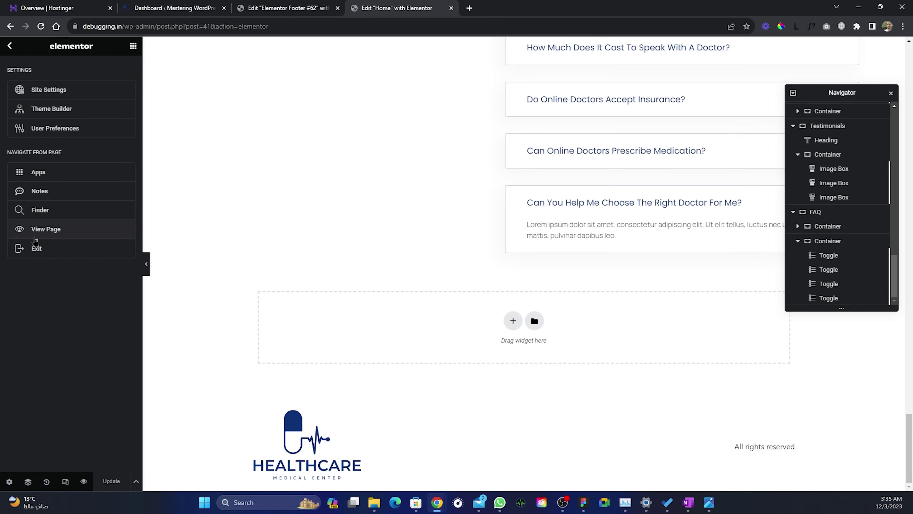
{"action": "left_click", "coordinate": [37, 248]}
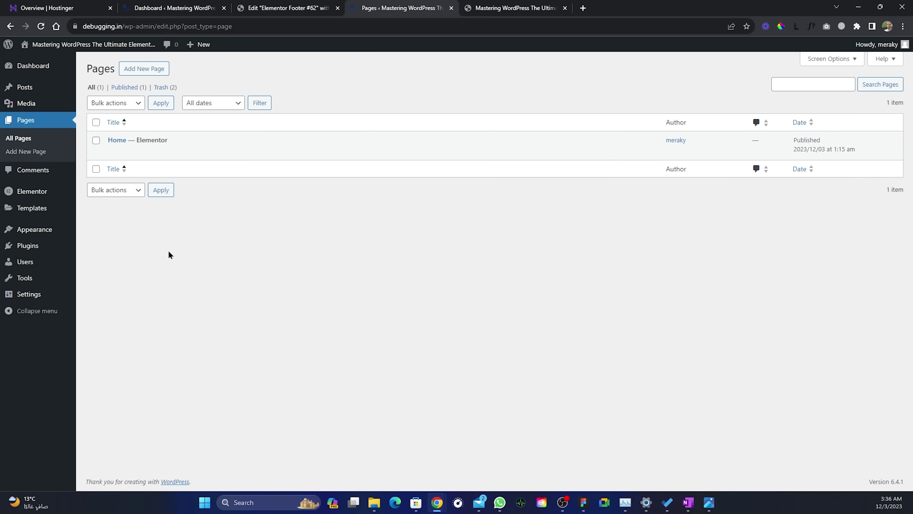
Step: Make the site's homepage a static page with Home selected in the Reading settings, and save the changes
{"action": "mouse_move", "coordinate": [30, 298]}
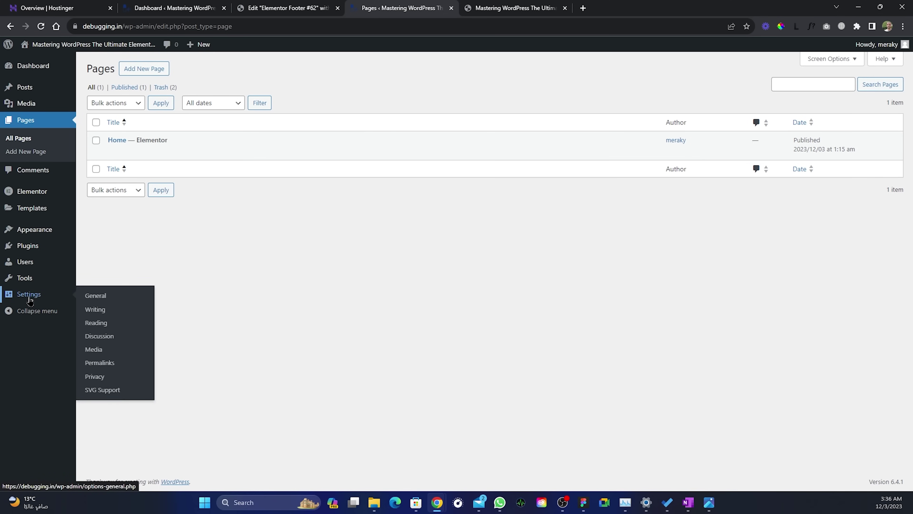
{"action": "left_click", "coordinate": [96, 323]}
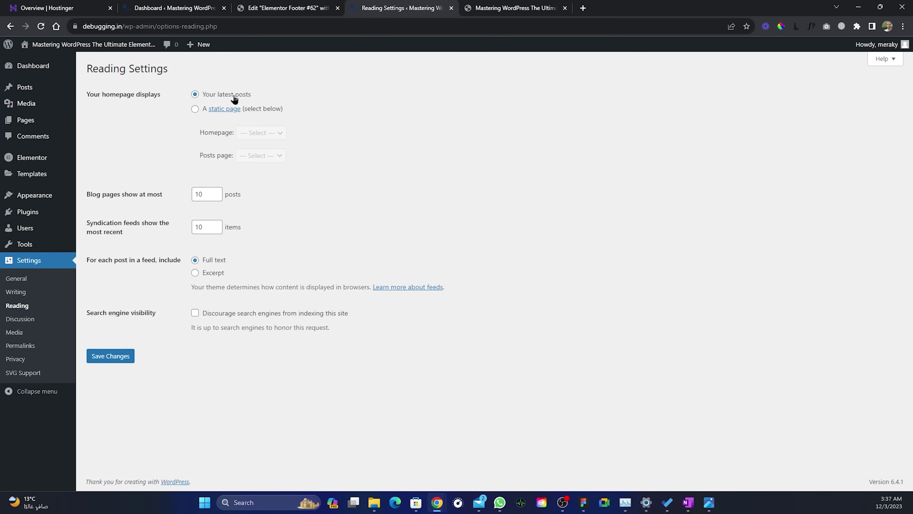
{"action": "left_click", "coordinate": [195, 109]}
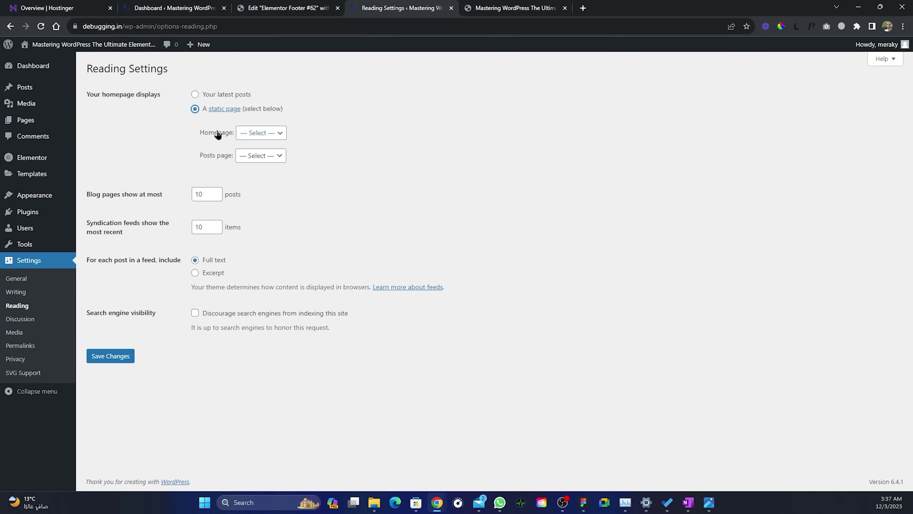
{"action": "left_click", "coordinate": [271, 134]}
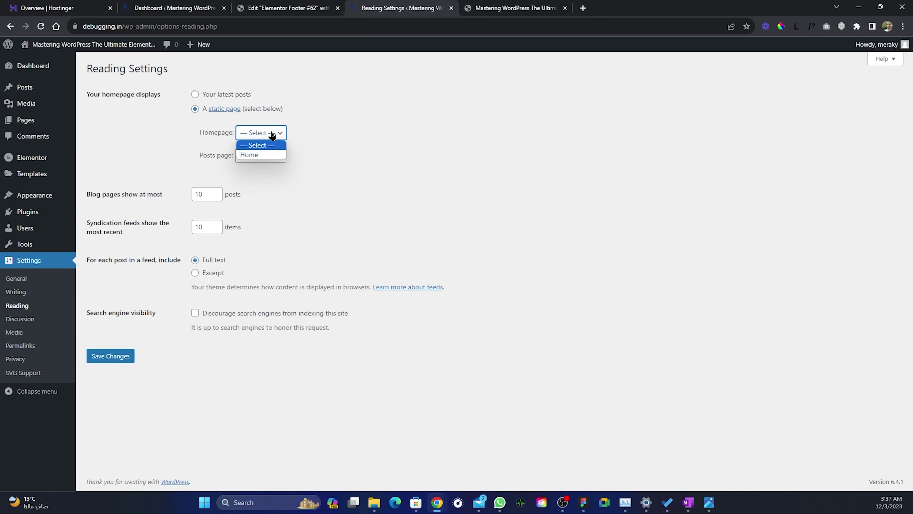
{"action": "left_click", "coordinate": [251, 155]}
{"action": "left_click", "coordinate": [111, 357]}
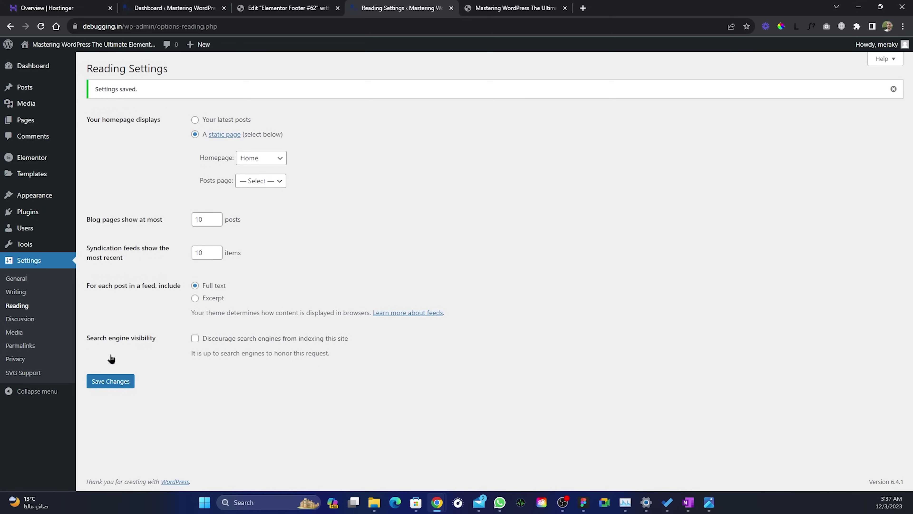
Step: Open the live site in a new tab and examine the homepage from its header through to the footer
{"action": "mouse_move", "coordinate": [56, 49]}
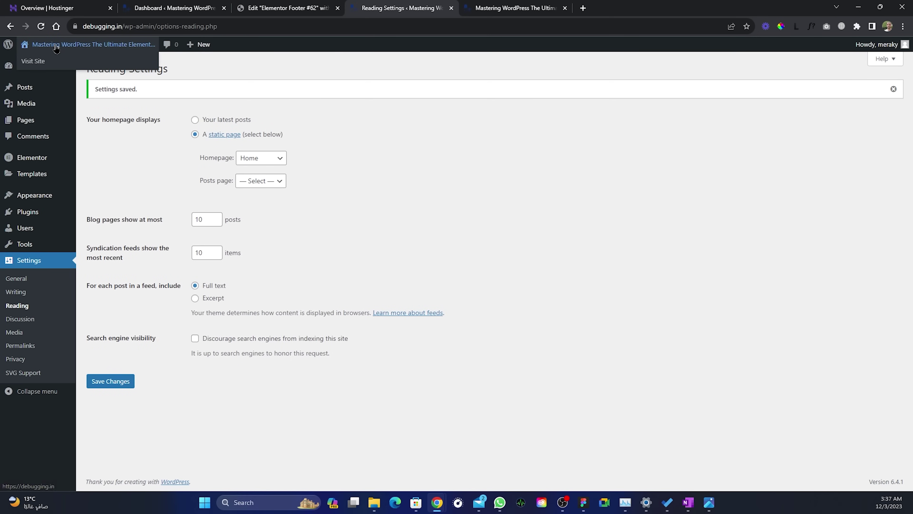
{"action": "middle_click", "coordinate": [36, 60]}
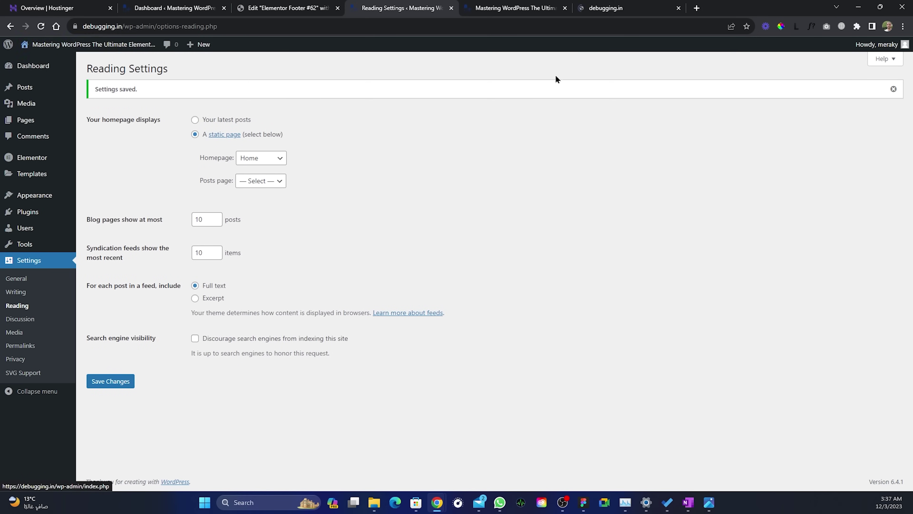
{"action": "left_click", "coordinate": [633, 9]}
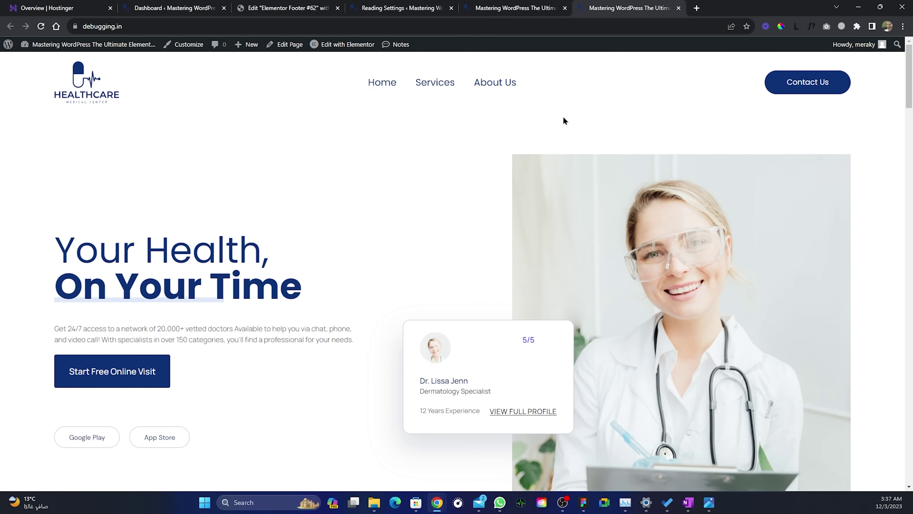
{"action": "scroll", "coordinate": [410, 263], "scroll_direction": "down", "scroll_amount": 10}
{"action": "scroll", "coordinate": [501, 293], "scroll_direction": "down", "scroll_amount": 15}
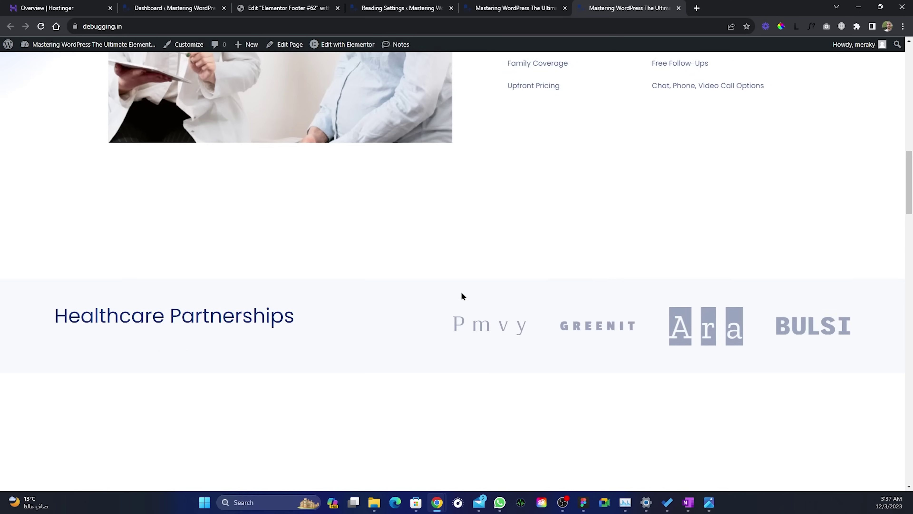
{"action": "scroll", "coordinate": [519, 310], "scroll_direction": "down", "scroll_amount": 20}
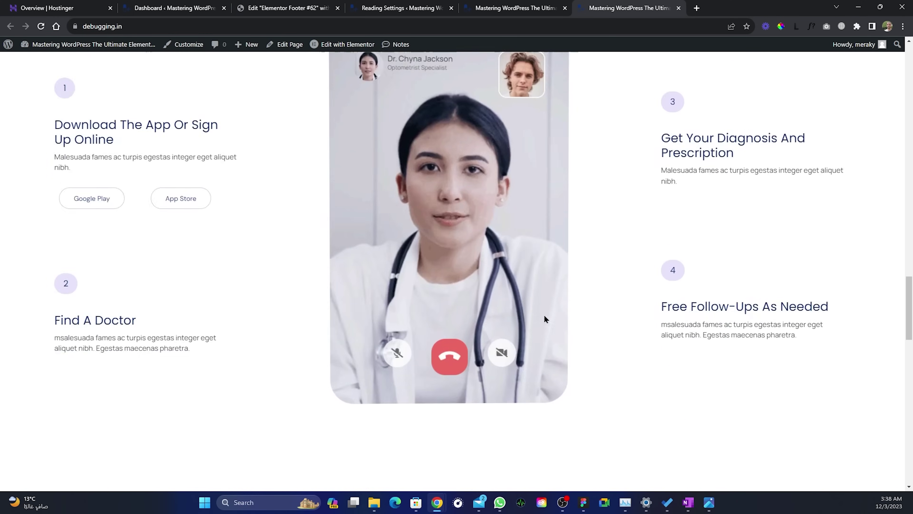
{"action": "scroll", "coordinate": [547, 378], "scroll_direction": "down", "scroll_amount": 10}
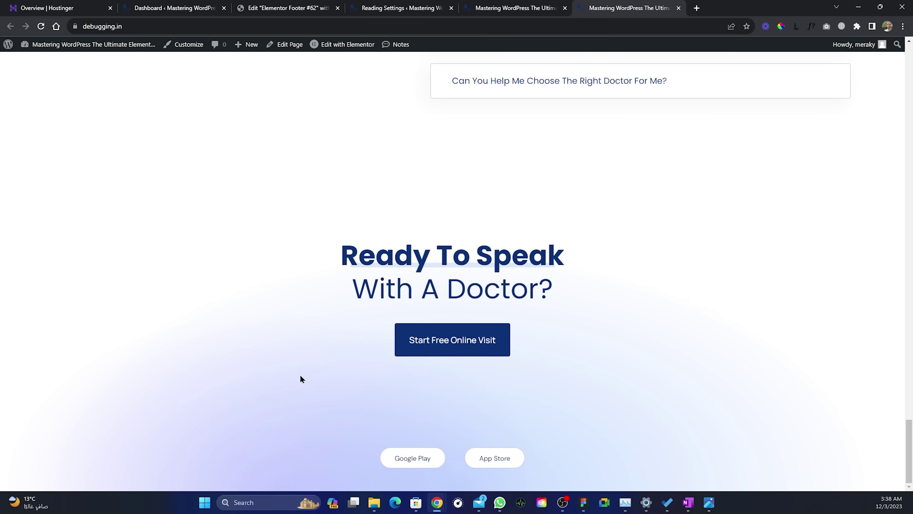
{"action": "scroll", "coordinate": [316, 388], "scroll_direction": "up", "scroll_amount": 20}
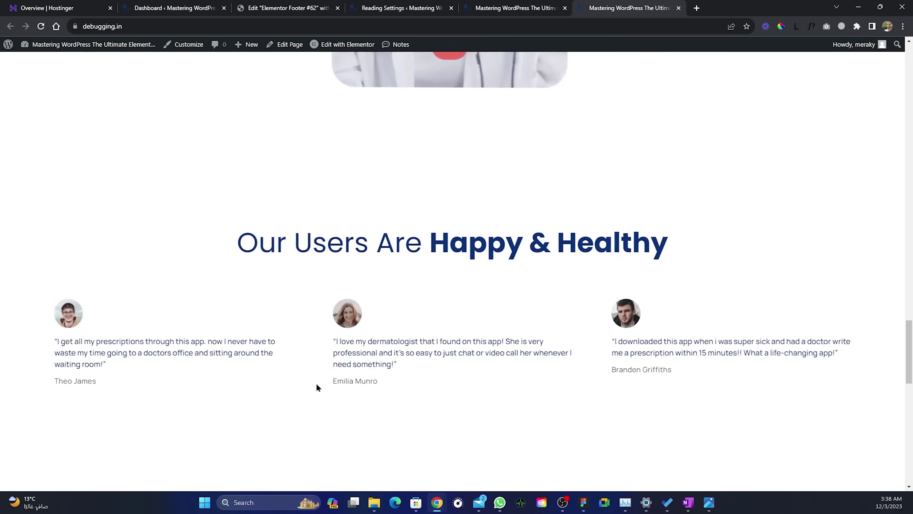
{"action": "scroll", "coordinate": [316, 385], "scroll_direction": "up", "scroll_amount": 10}
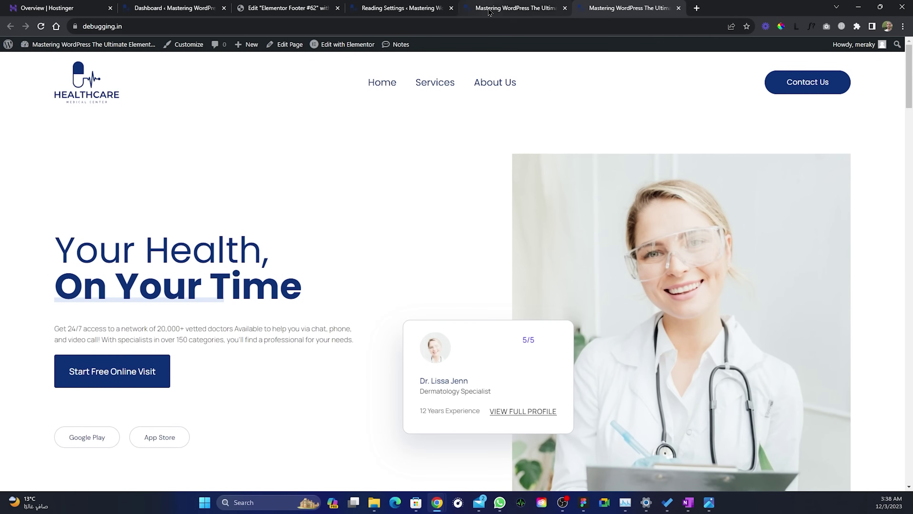
Step: Add a new WordPress page titled "blog" and publish it
{"action": "left_click", "coordinate": [401, 8]}
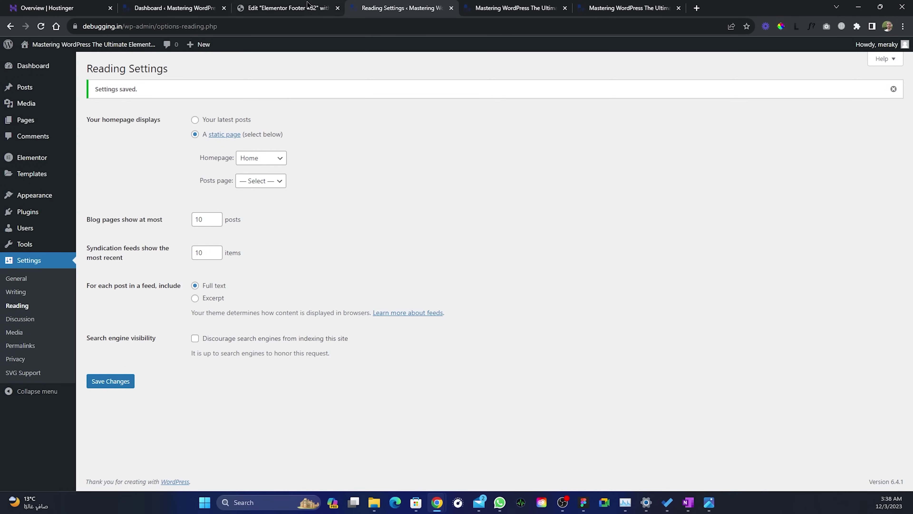
{"action": "left_click", "coordinate": [24, 119]}
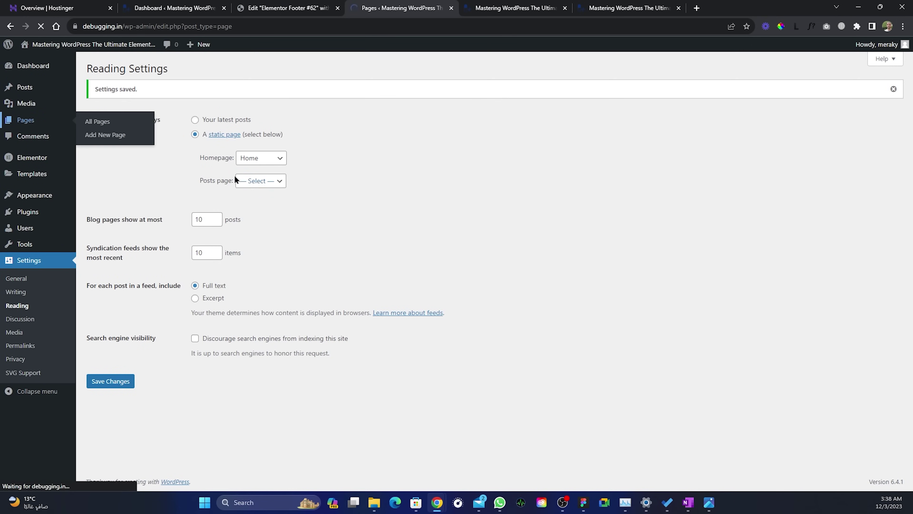
{"action": "left_click", "coordinate": [149, 72]}
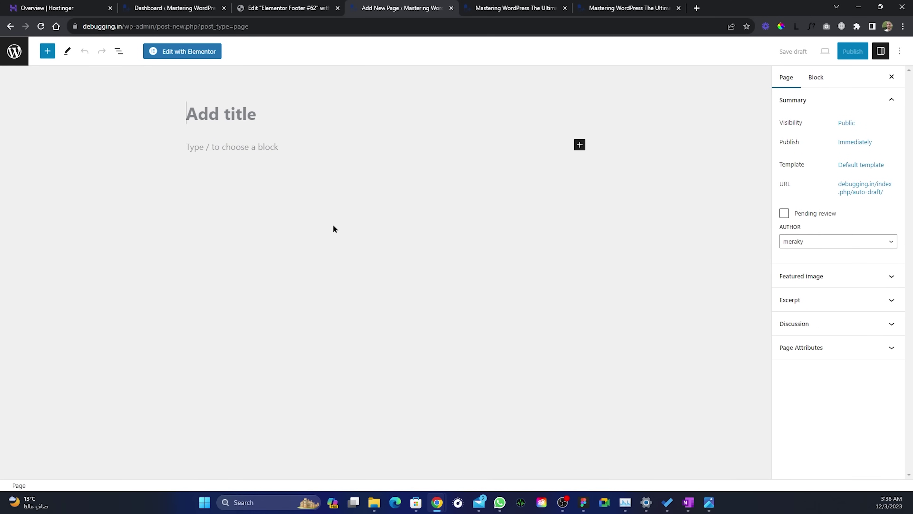
{"action": "type", "text": "blog"}
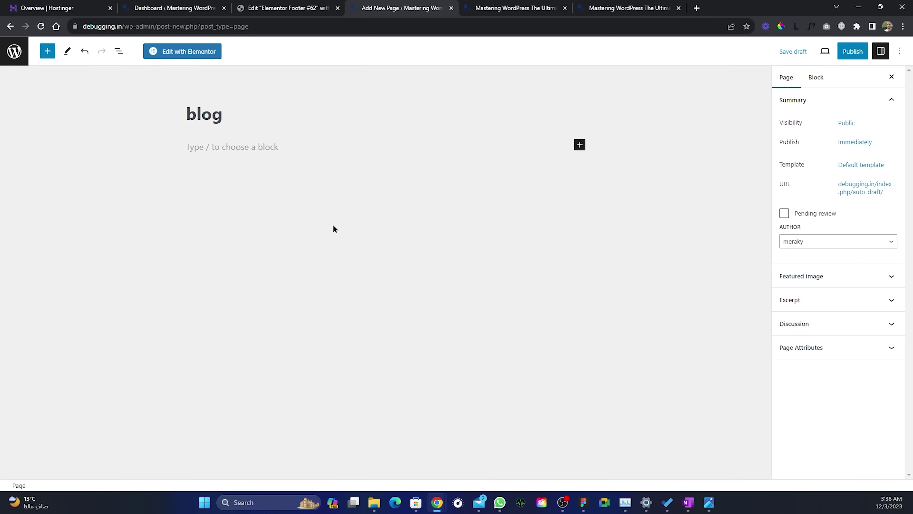
{"action": "left_click", "coordinate": [852, 51]}
{"action": "left_click", "coordinate": [816, 52]}
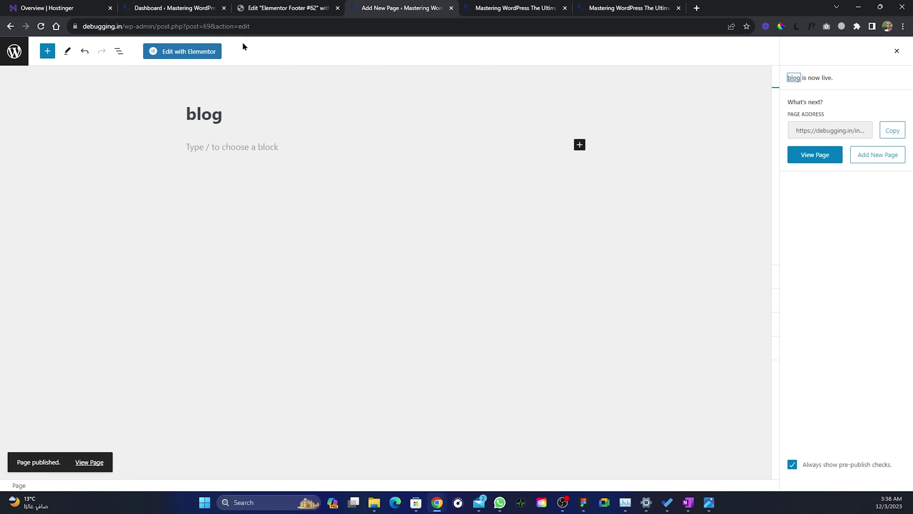
Step: Insert the library block with the water-glass photo and appointment request into the blog page using Elementor, update the page and exit the editor
{"action": "left_click", "coordinate": [181, 57]}
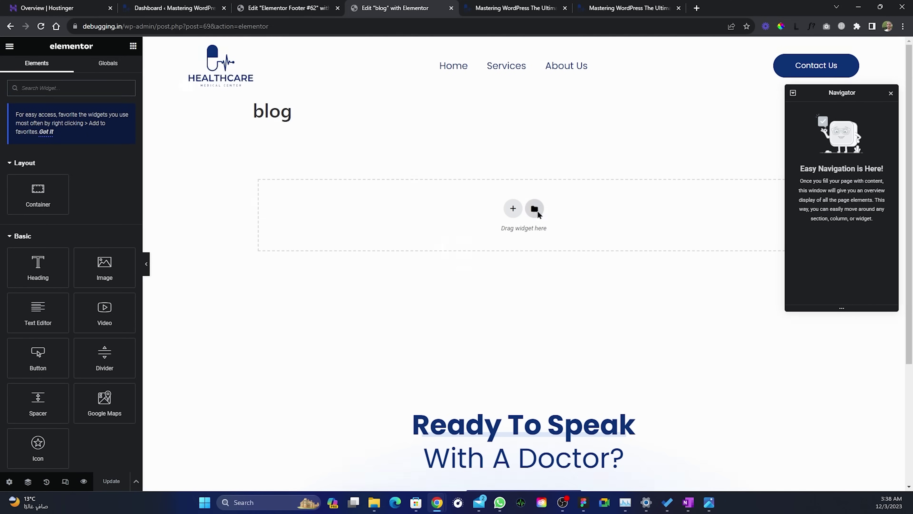
{"action": "left_click", "coordinate": [534, 209]}
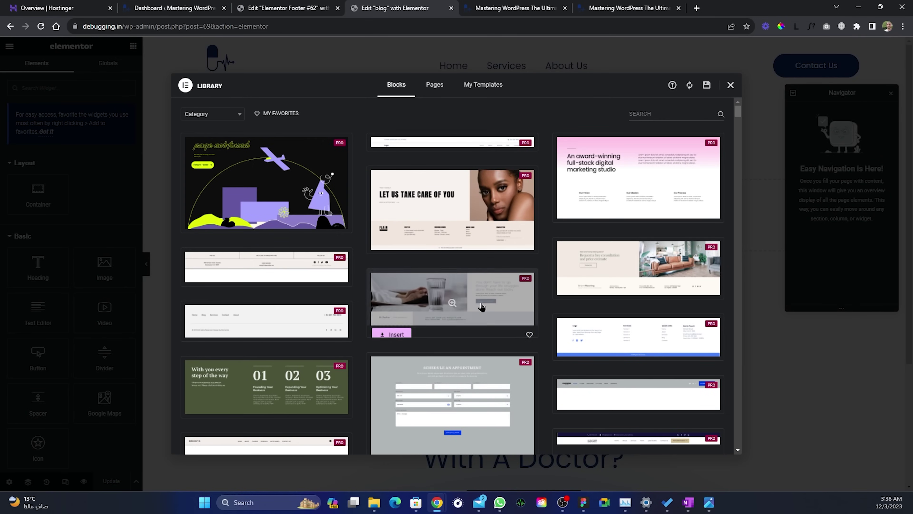
{"action": "left_click", "coordinate": [395, 330]}
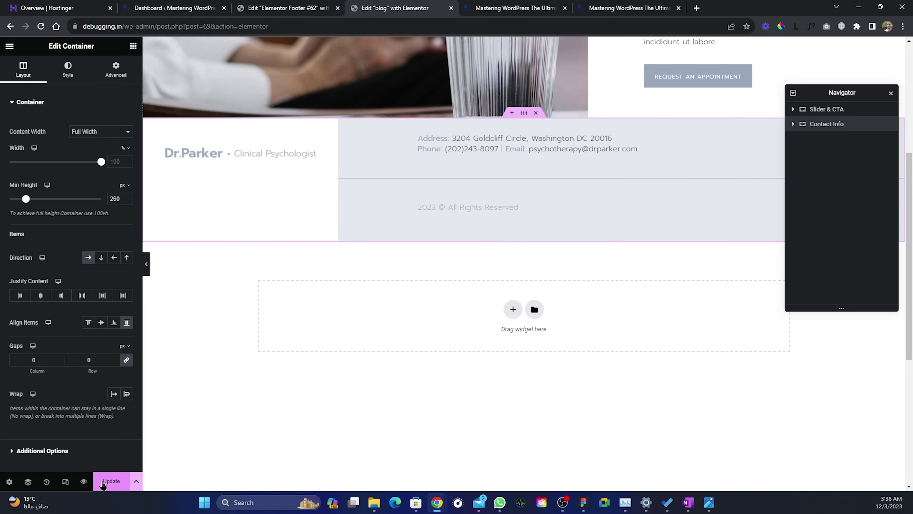
{"action": "left_click", "coordinate": [104, 484]}
{"action": "left_click", "coordinate": [5, 48]}
{"action": "left_click", "coordinate": [39, 250]}
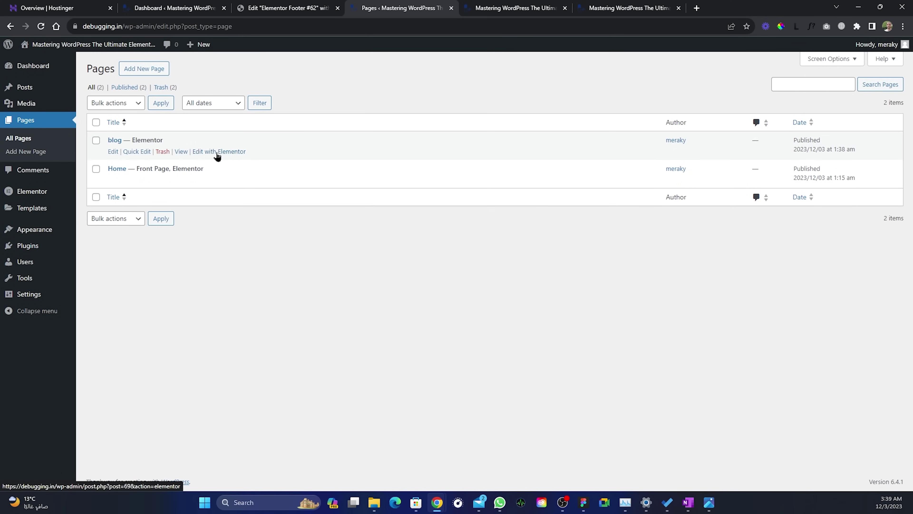
Step: Open the live blog page in a new tab and examine it from the site header down to the footer
{"action": "middle_click", "coordinate": [181, 152]}
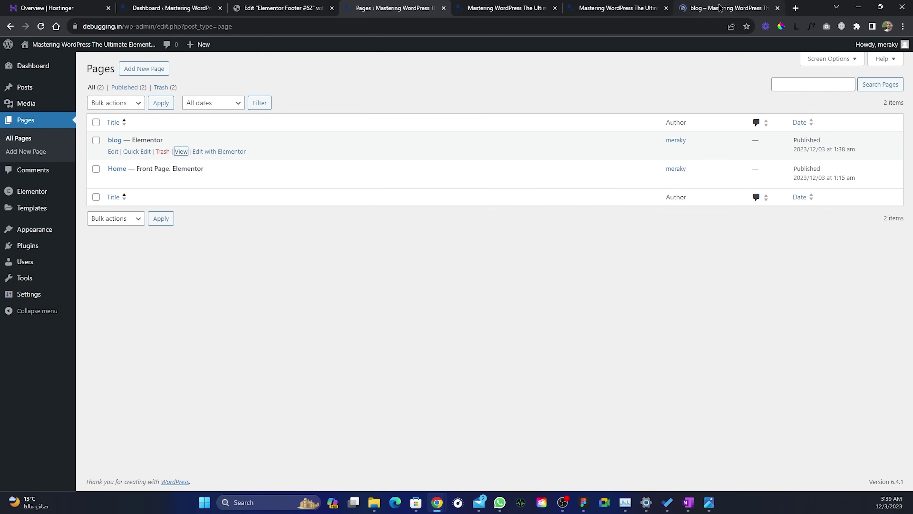
{"action": "left_click", "coordinate": [719, 8]}
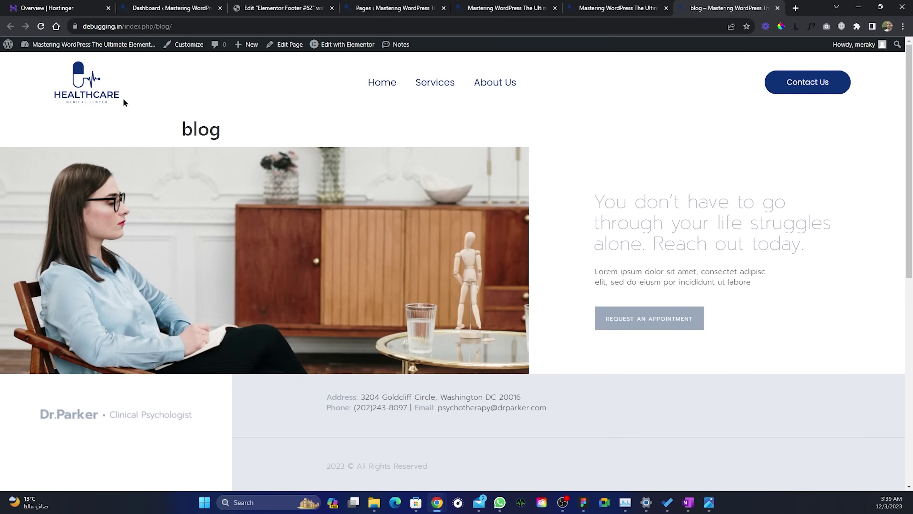
{"action": "scroll", "coordinate": [454, 280], "scroll_direction": "down", "scroll_amount": 6}
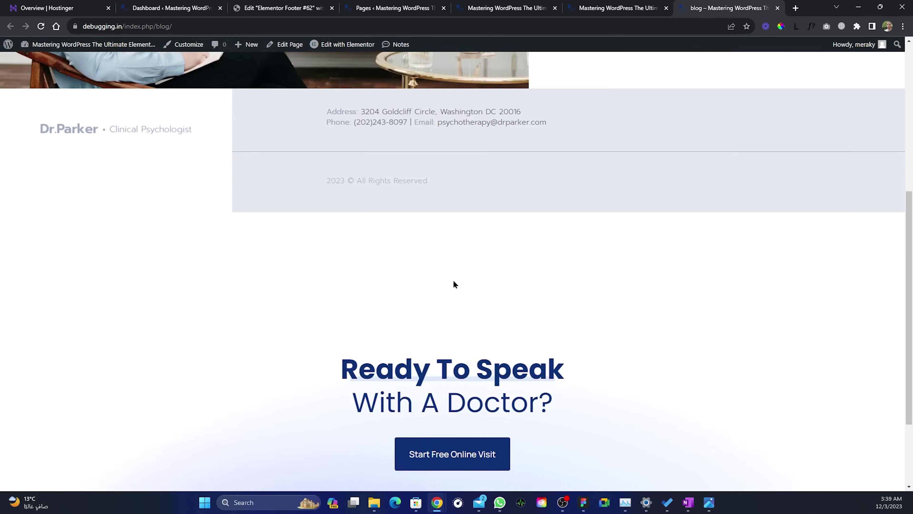
{"action": "scroll", "coordinate": [454, 280], "scroll_direction": "down", "scroll_amount": 3}
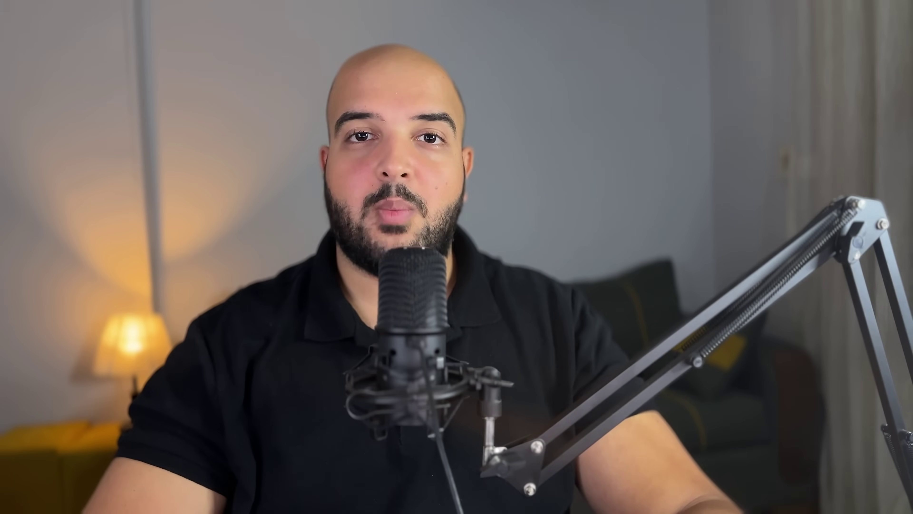
Step: Examine the homepage at phone width, opening and closing the mobile navigation menu and reviewing all sections down to the "Ready To Speak With A Doctor?" footer
{"action": "left_click", "coordinate": [551, 58]}
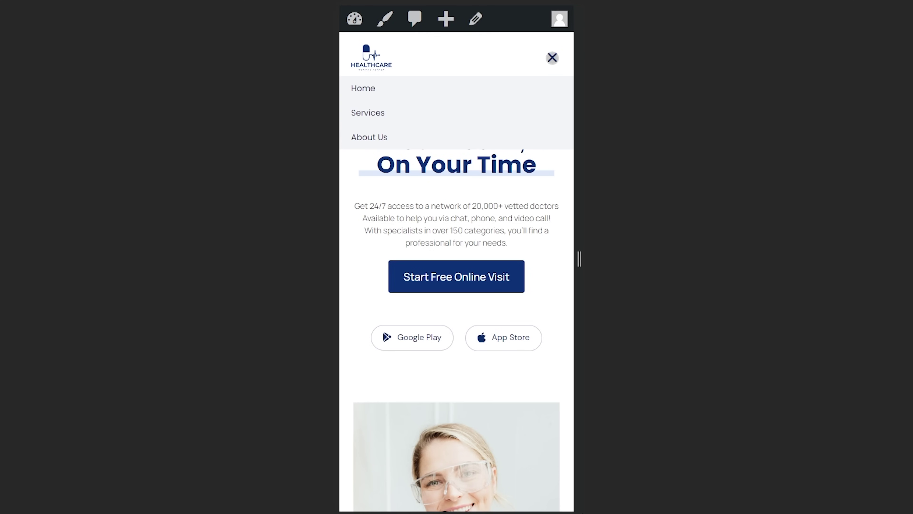
{"action": "left_click", "coordinate": [551, 58]}
{"action": "scroll", "coordinate": [453, 289], "scroll_direction": "down", "scroll_amount": 15}
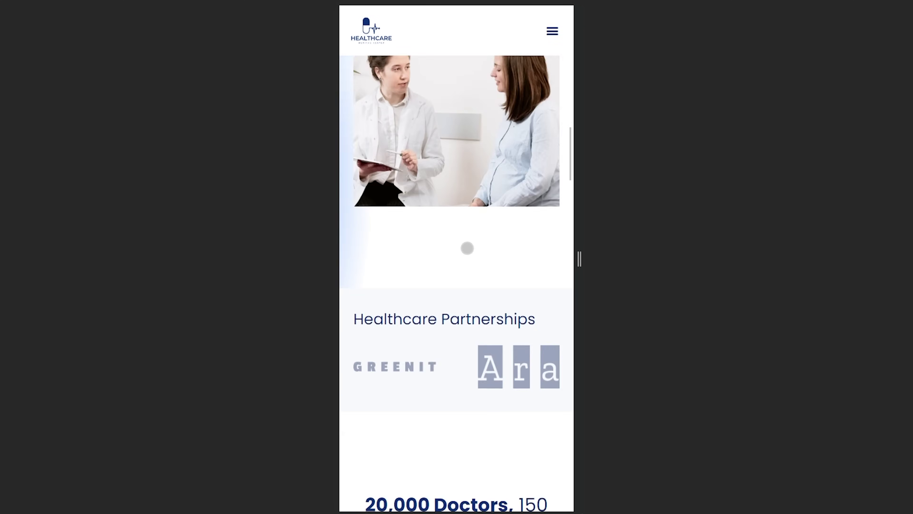
{"action": "scroll", "coordinate": [461, 324], "scroll_direction": "down", "scroll_amount": 20}
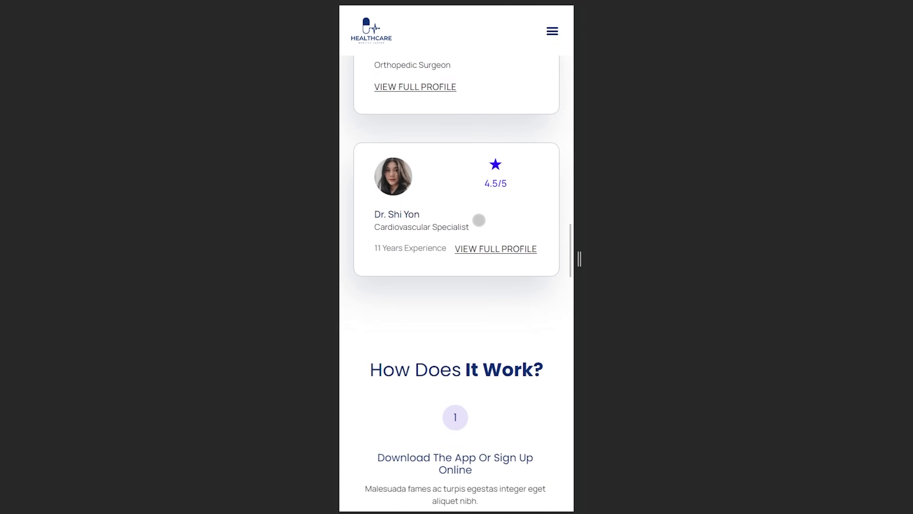
{"action": "scroll", "coordinate": [467, 216], "scroll_direction": "down", "scroll_amount": 20}
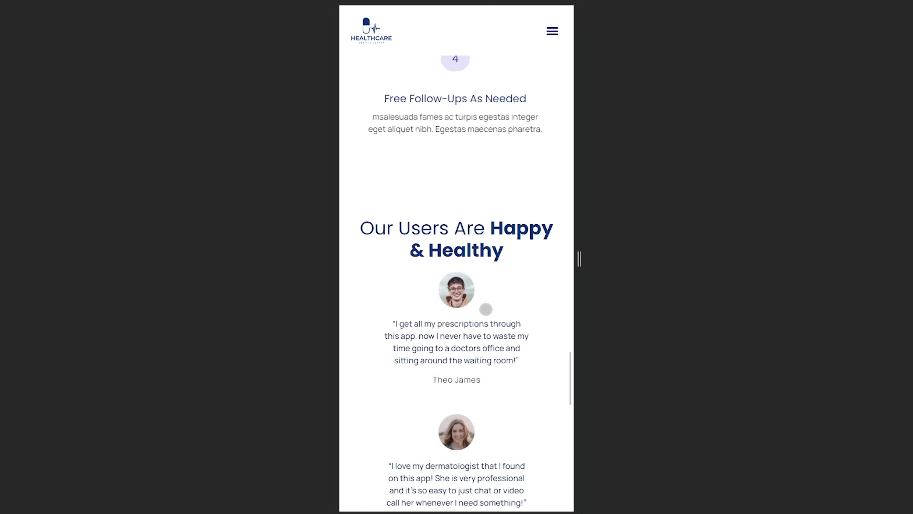
{"action": "scroll", "coordinate": [479, 186], "scroll_direction": "down", "scroll_amount": 5}
{"action": "scroll", "coordinate": [491, 316], "scroll_direction": "down", "scroll_amount": 5}
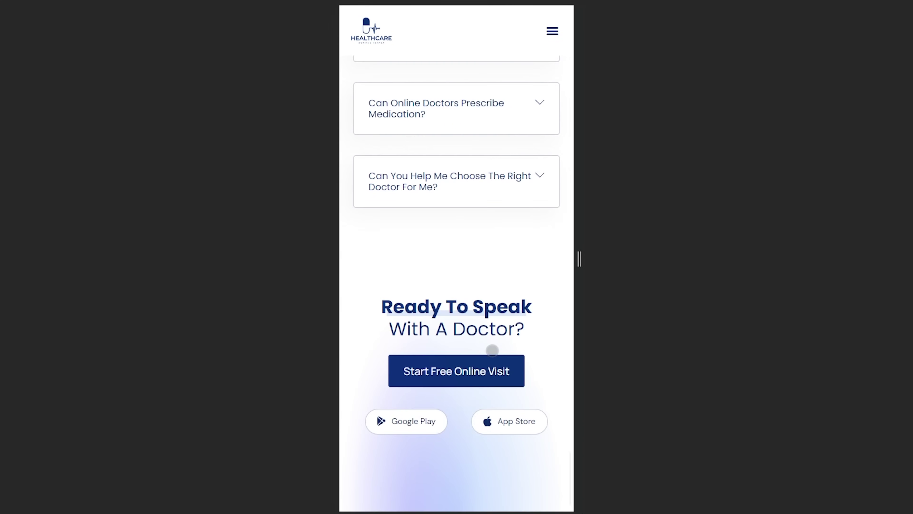